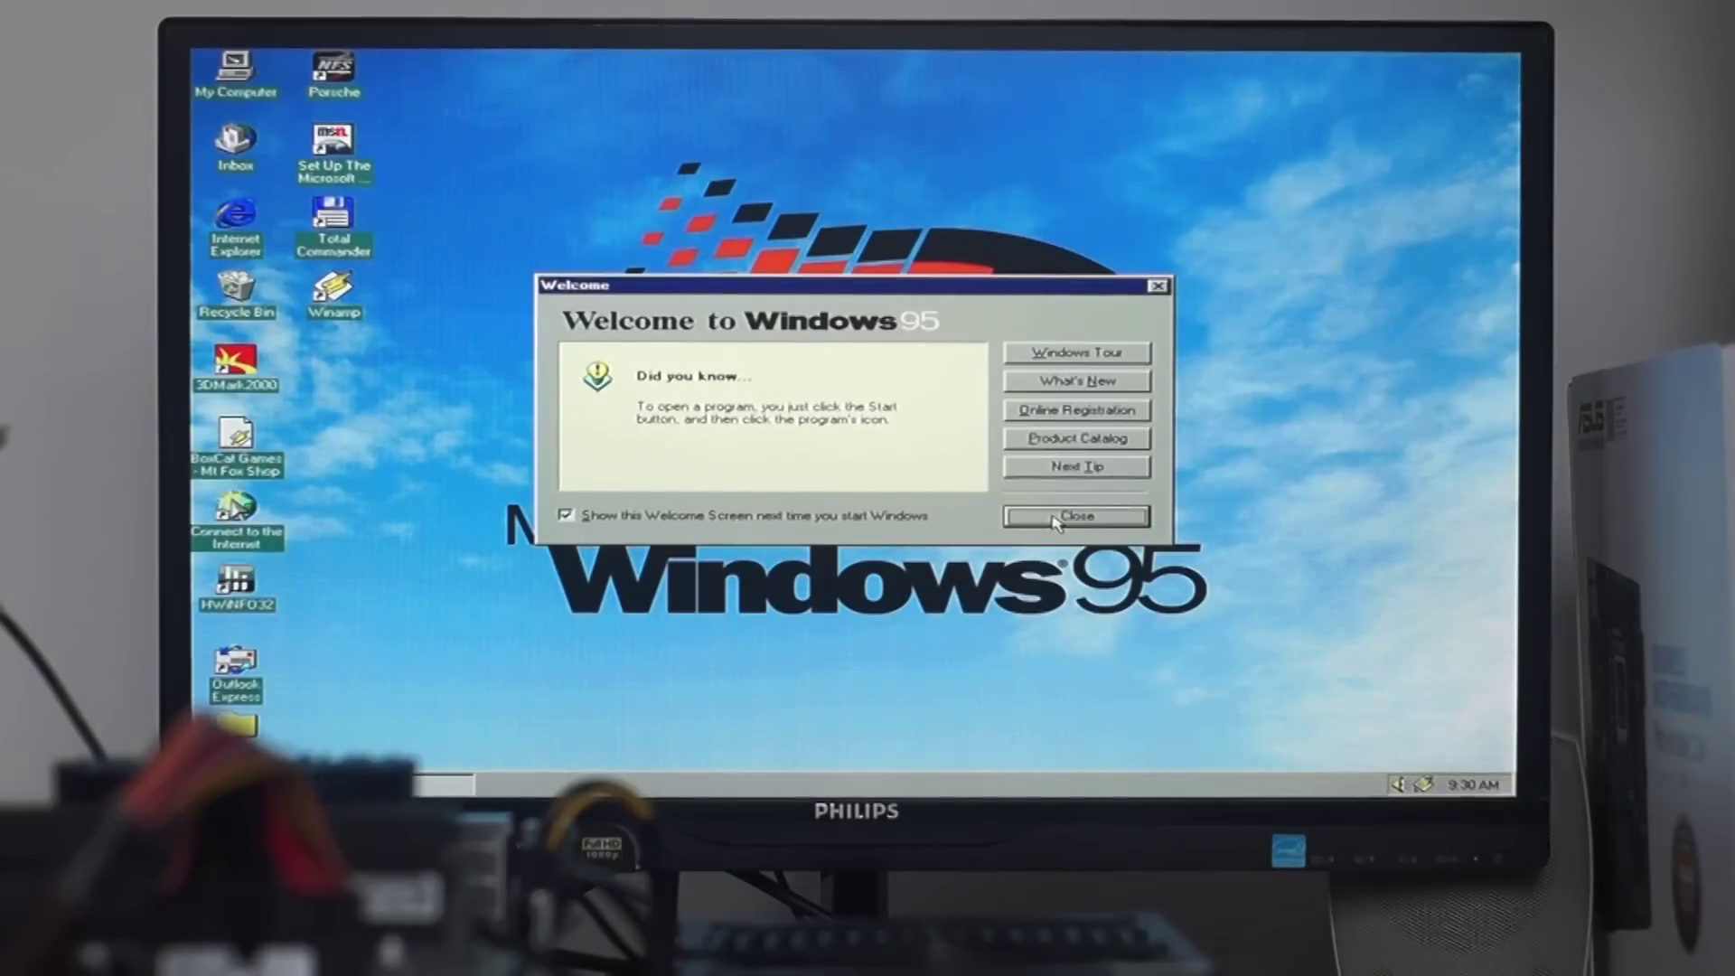
# - Close the Welcome to Windows 95 screen and start HWiNFO32's system analysis
pyautogui.click(1054, 519)
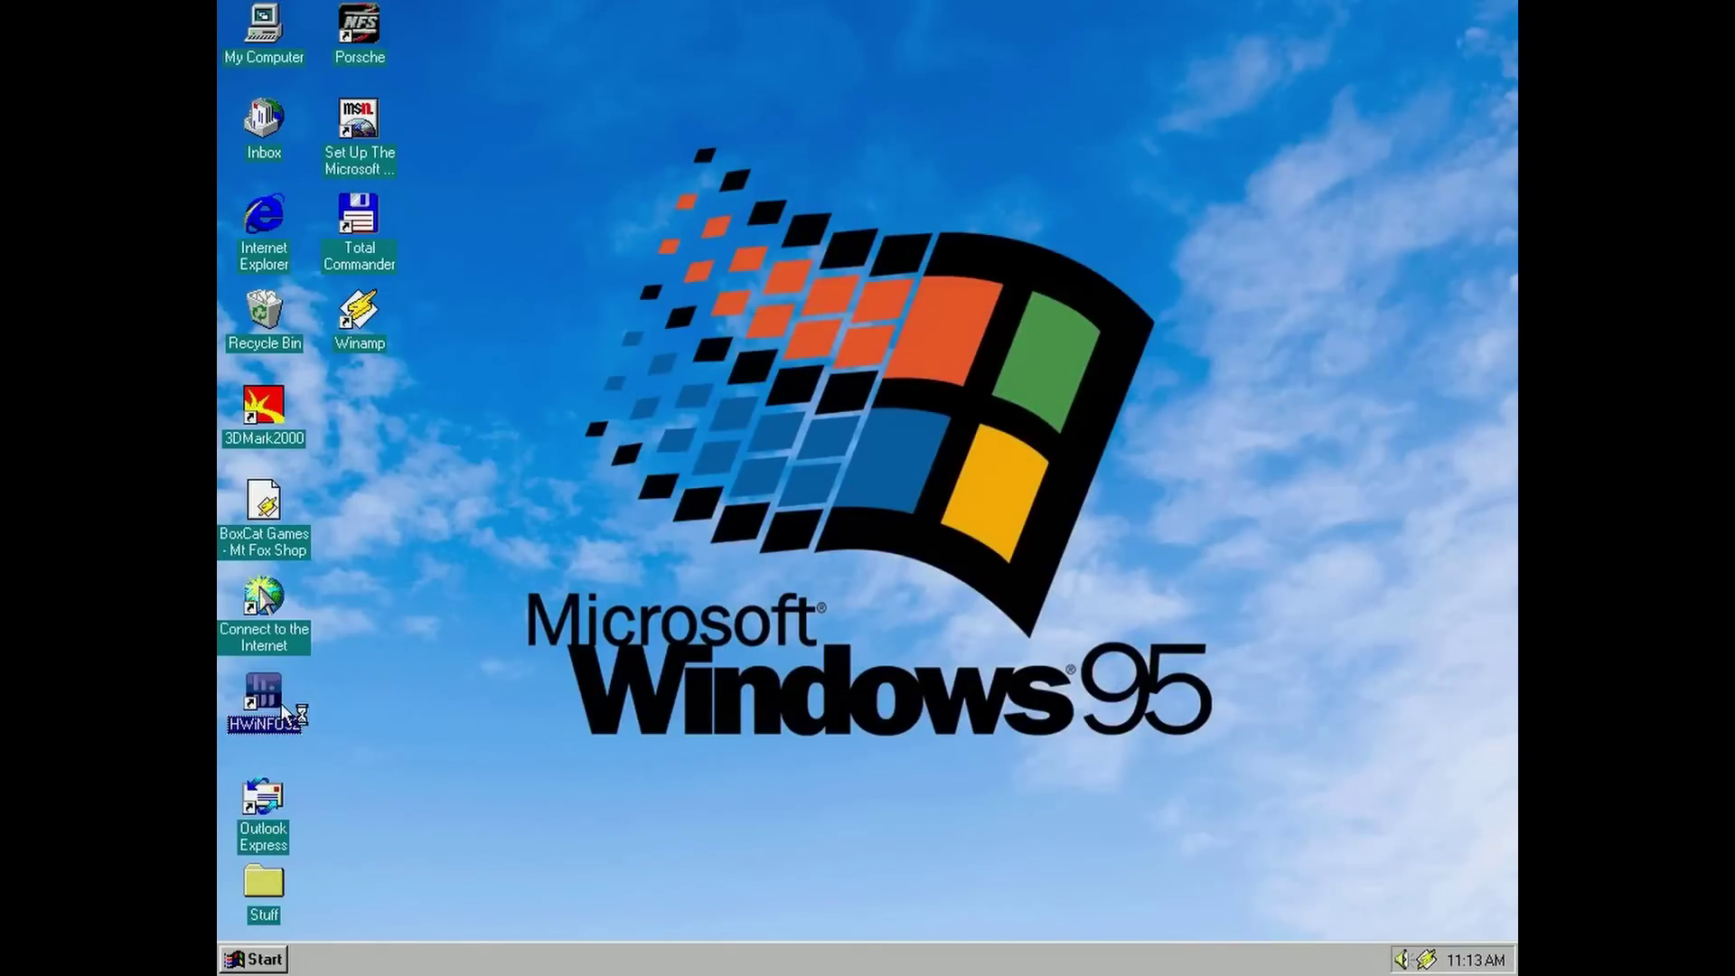
pyautogui.click(925, 537)
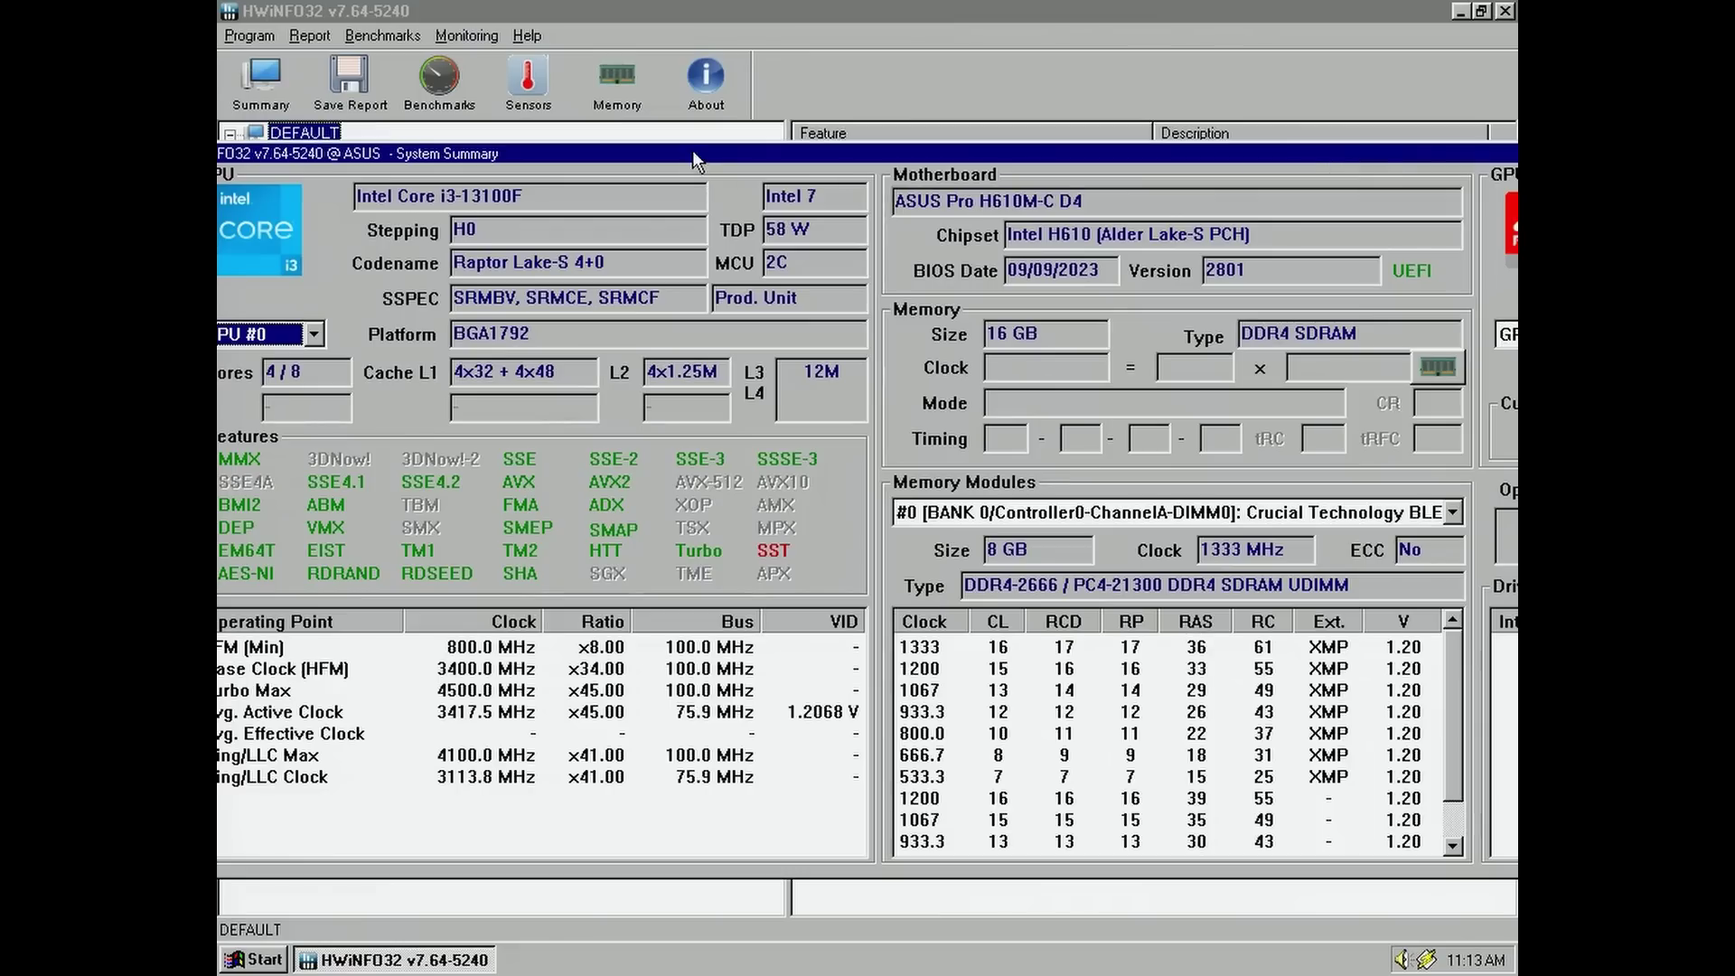
# - Close HWiNFO32's System Summary and open the YAMAHA DS-XG DirectSound3D settings in Control Panel
pyautogui.moveTo(692, 150); pyautogui.dragTo(1077, 178)
pyautogui.click(1378, 196)
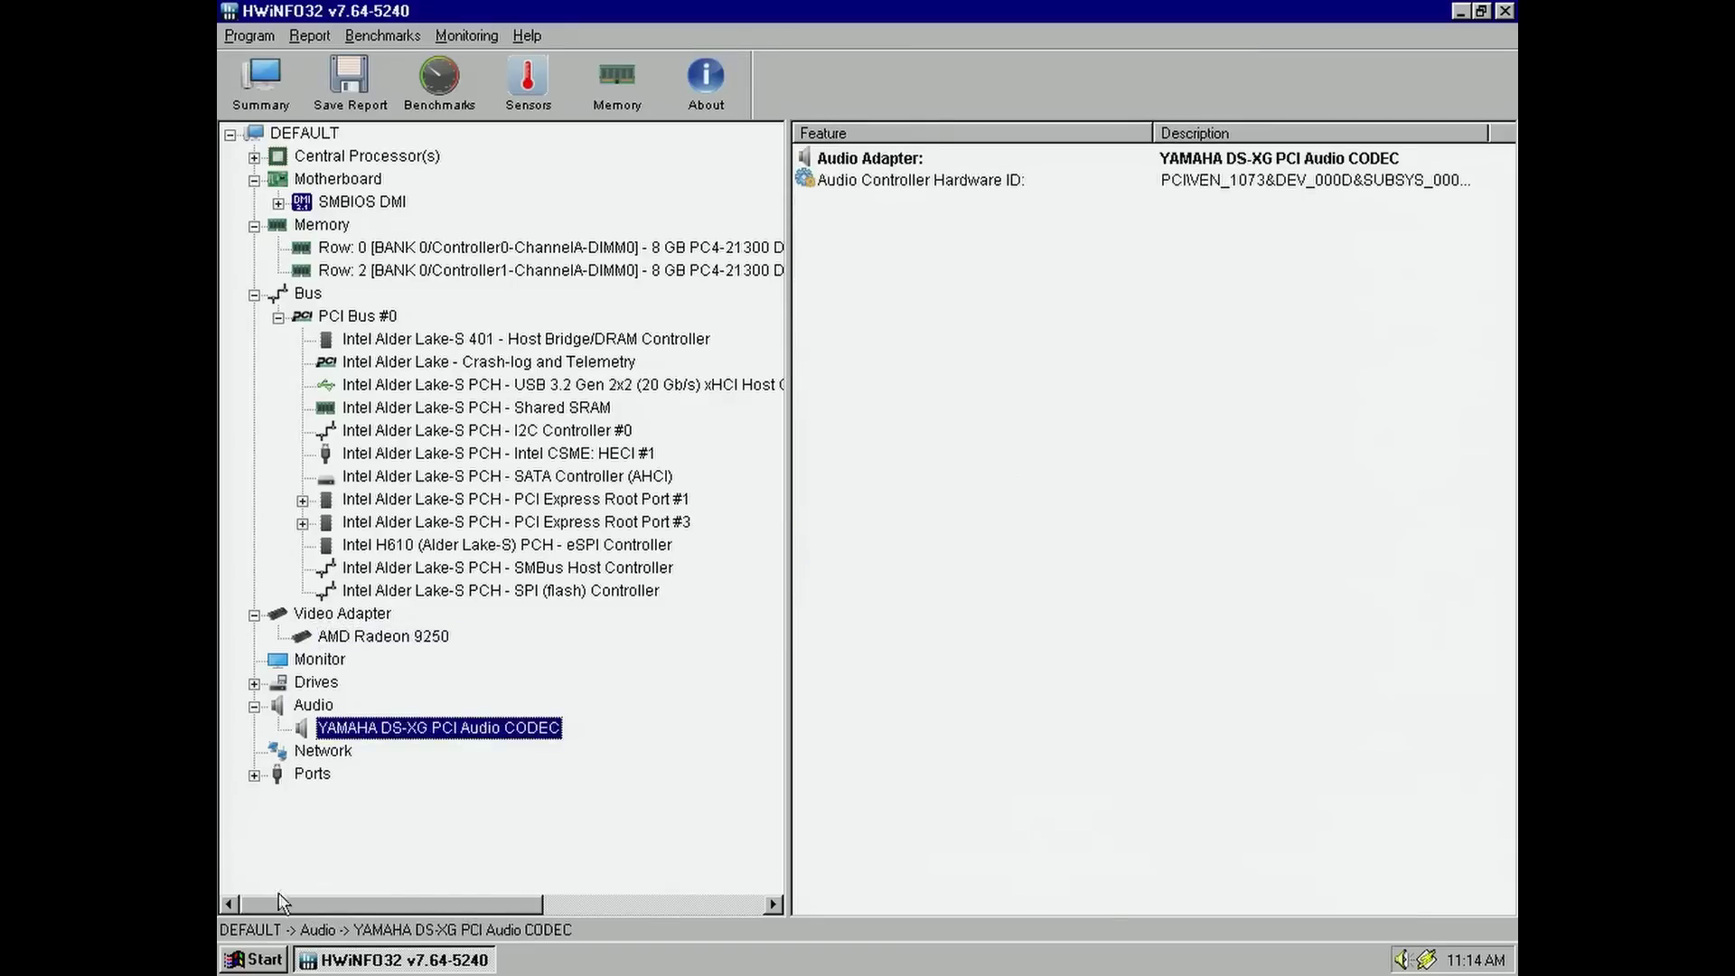
pyautogui.click(255, 961)
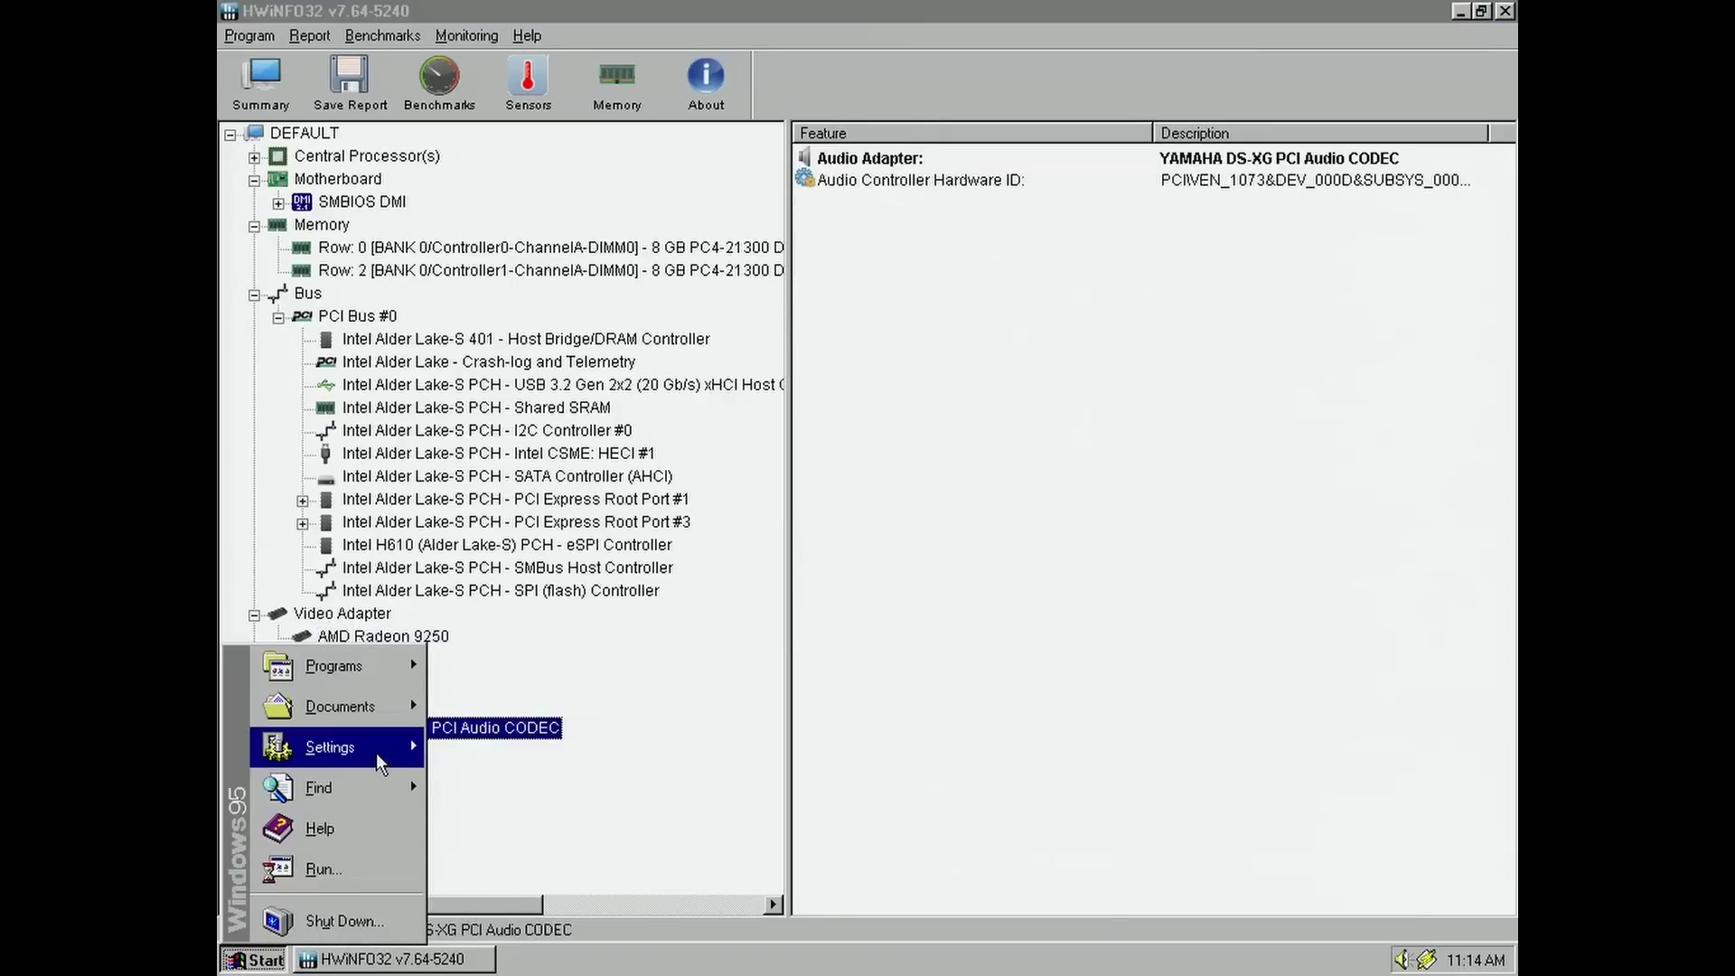
pyautogui.moveTo(379, 745)
pyautogui.click(443, 737)
pyautogui.doubleClick(756, 479)
pyautogui.click(958, 288)
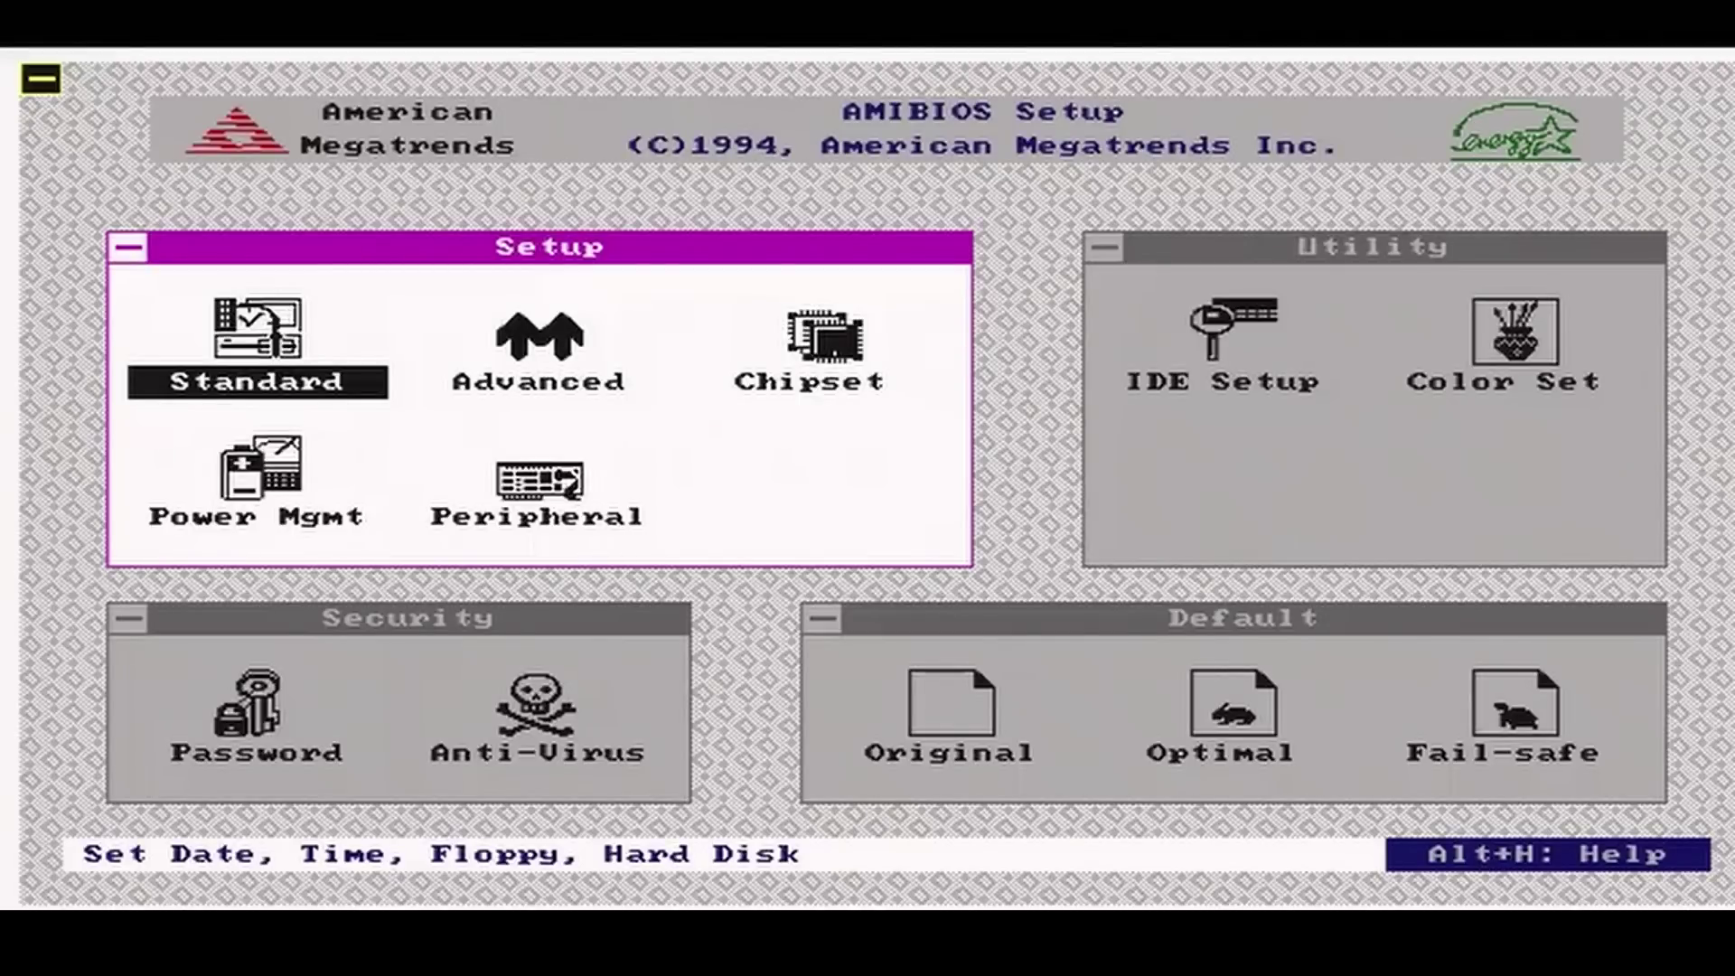
# - Select IDE Setup in AMIBIOS and run hard disk auto-detection
pyautogui.press('Right')
pyautogui.press('Right')
pyautogui.press('Right')
pyautogui.press('Return')
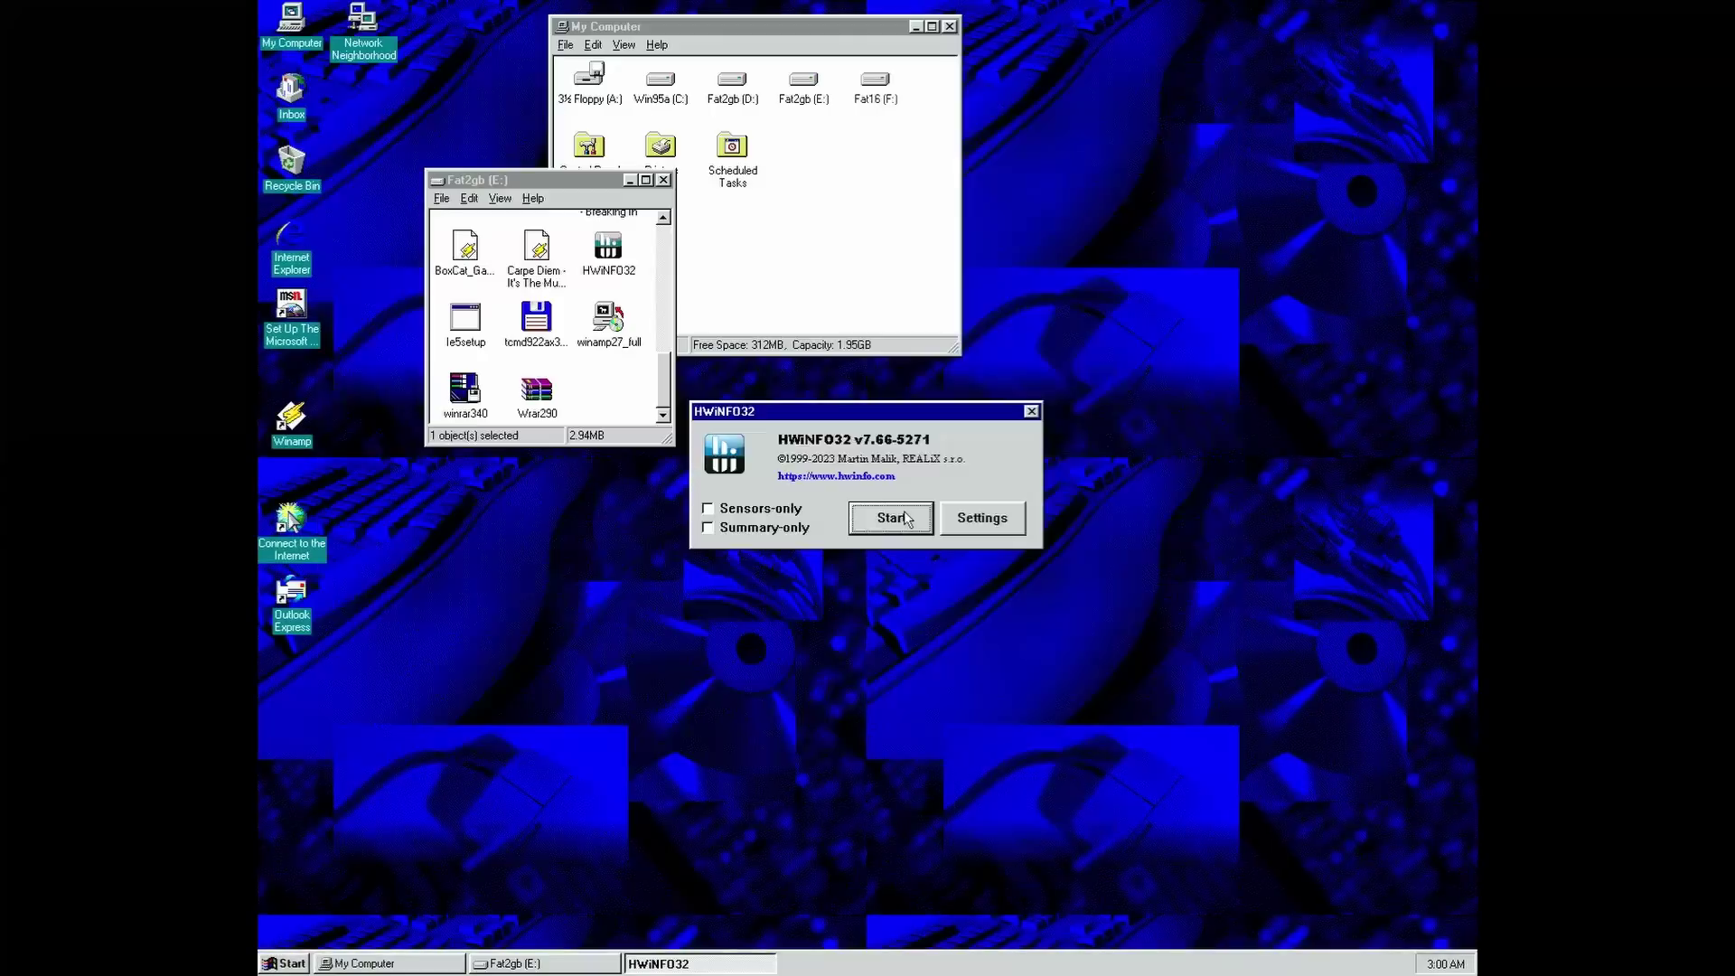
# - Start the HWiNFO32 system analysis from its launch dialog
pyautogui.click(906, 520)
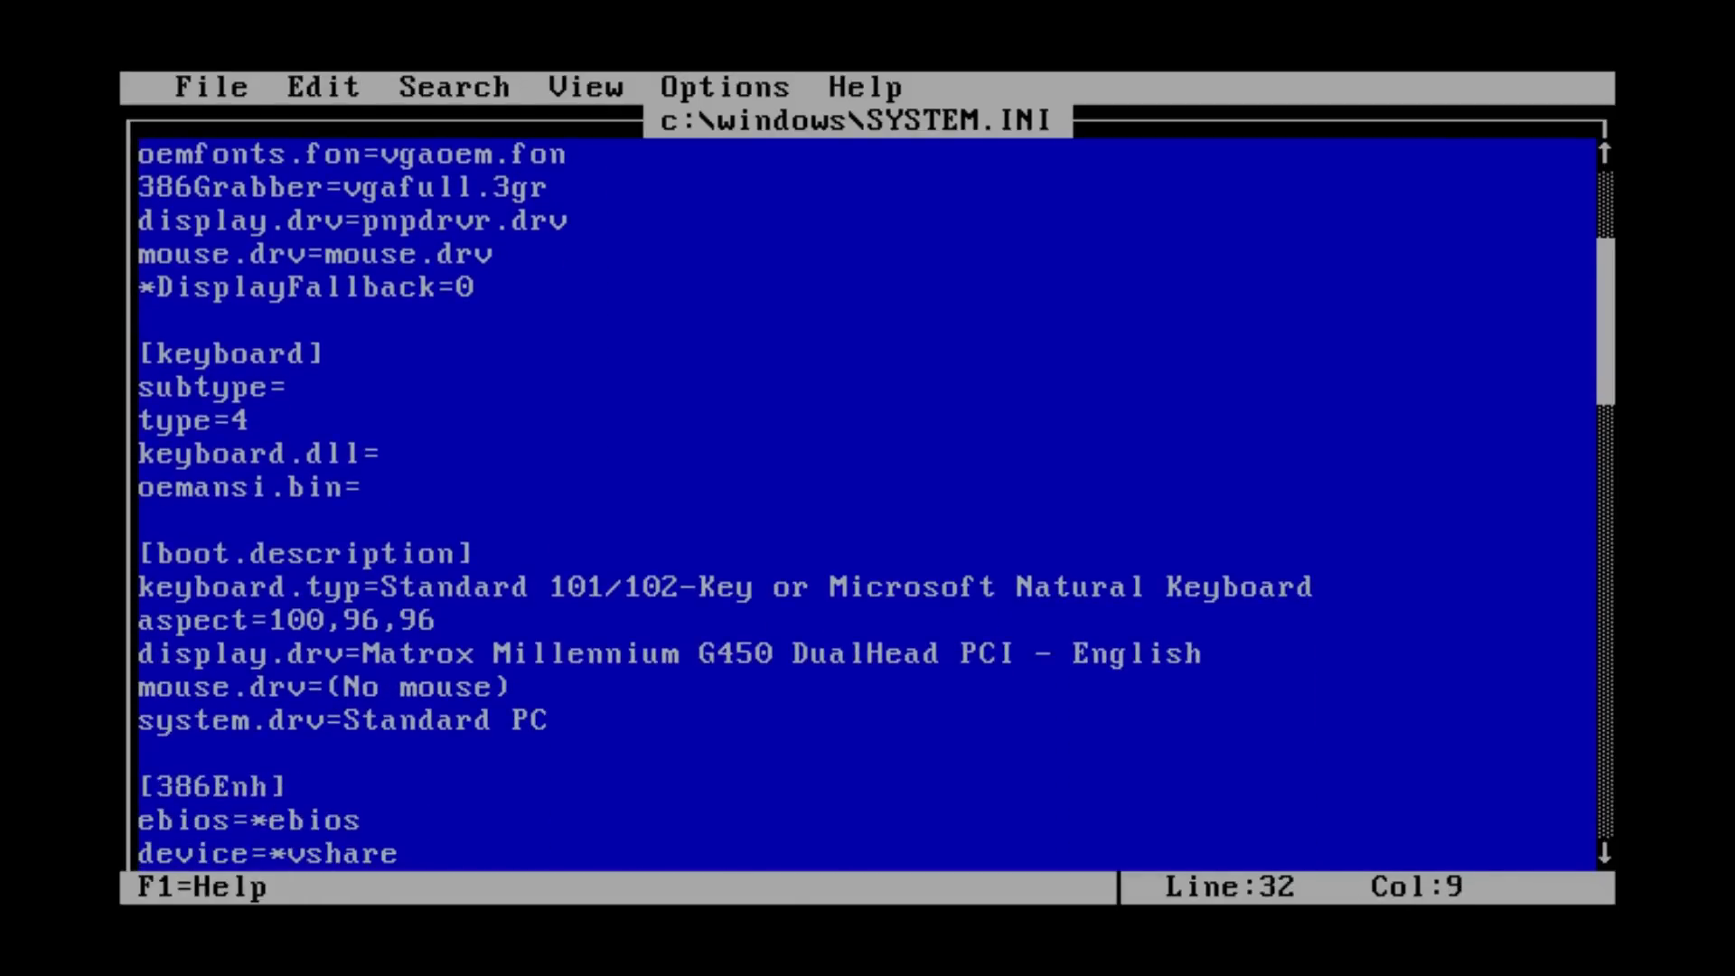
# - Insert MaxPhysPage=10000 on a new line after [386Enh], then save SYSTEM.INI and exit
pyautogui.press('Return')
pyautogui.write('MaxPhysPag')
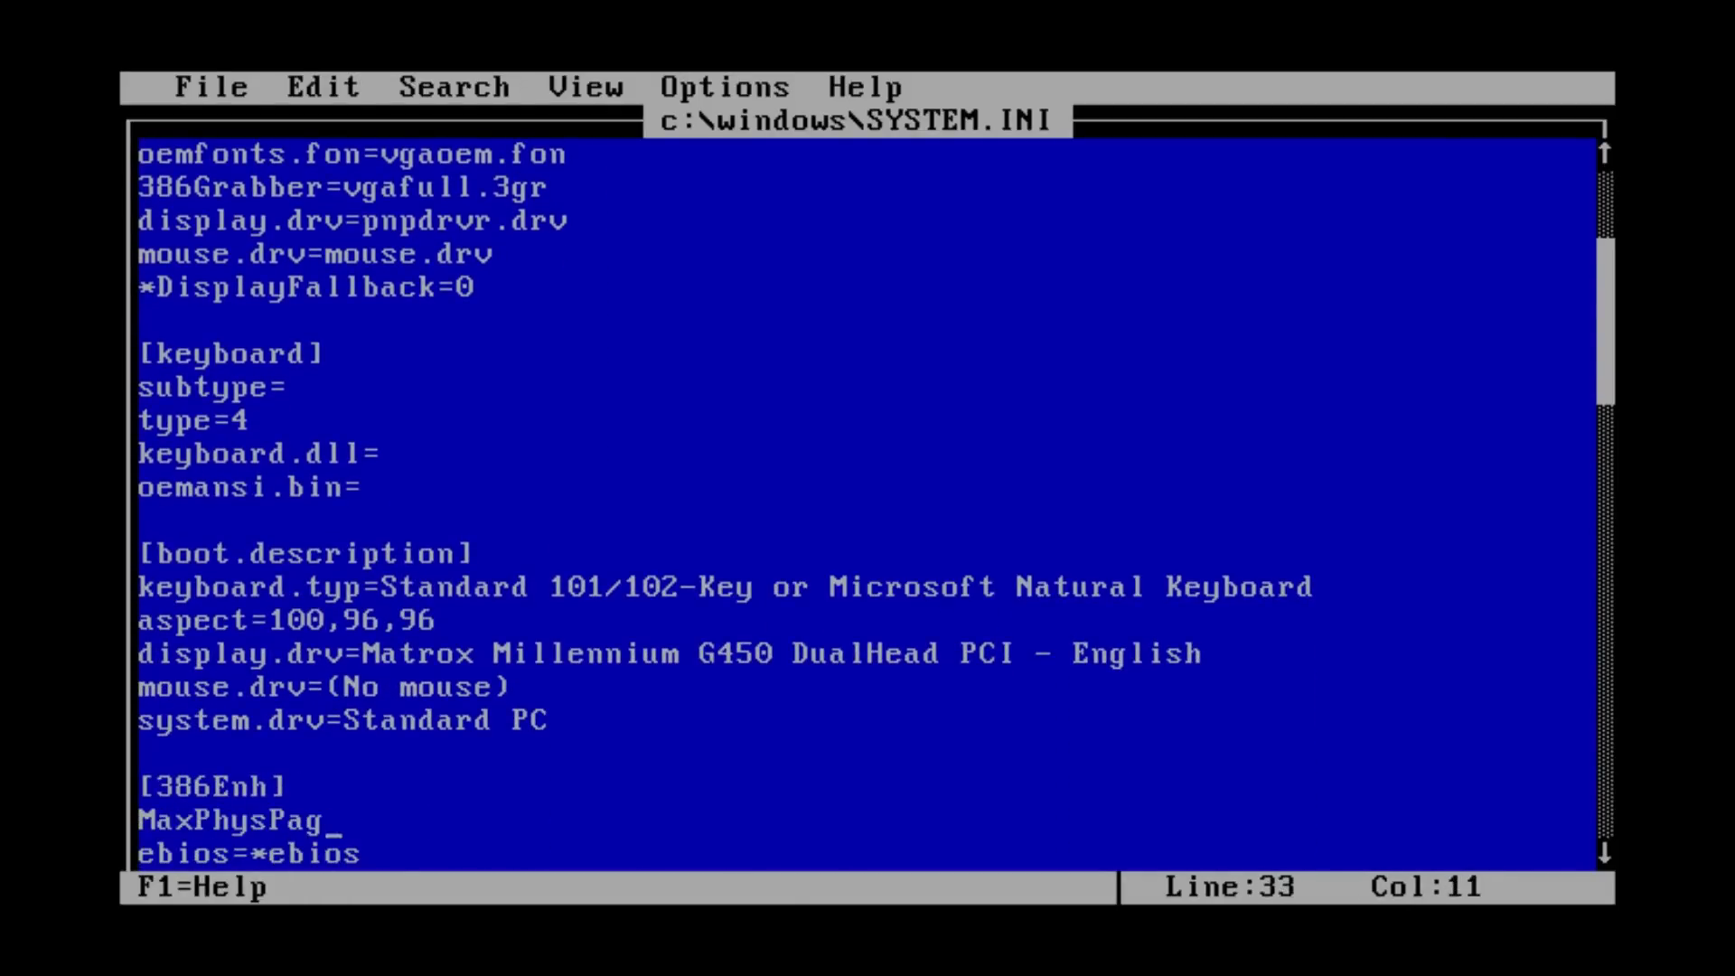
pyautogui.write('e=10000')
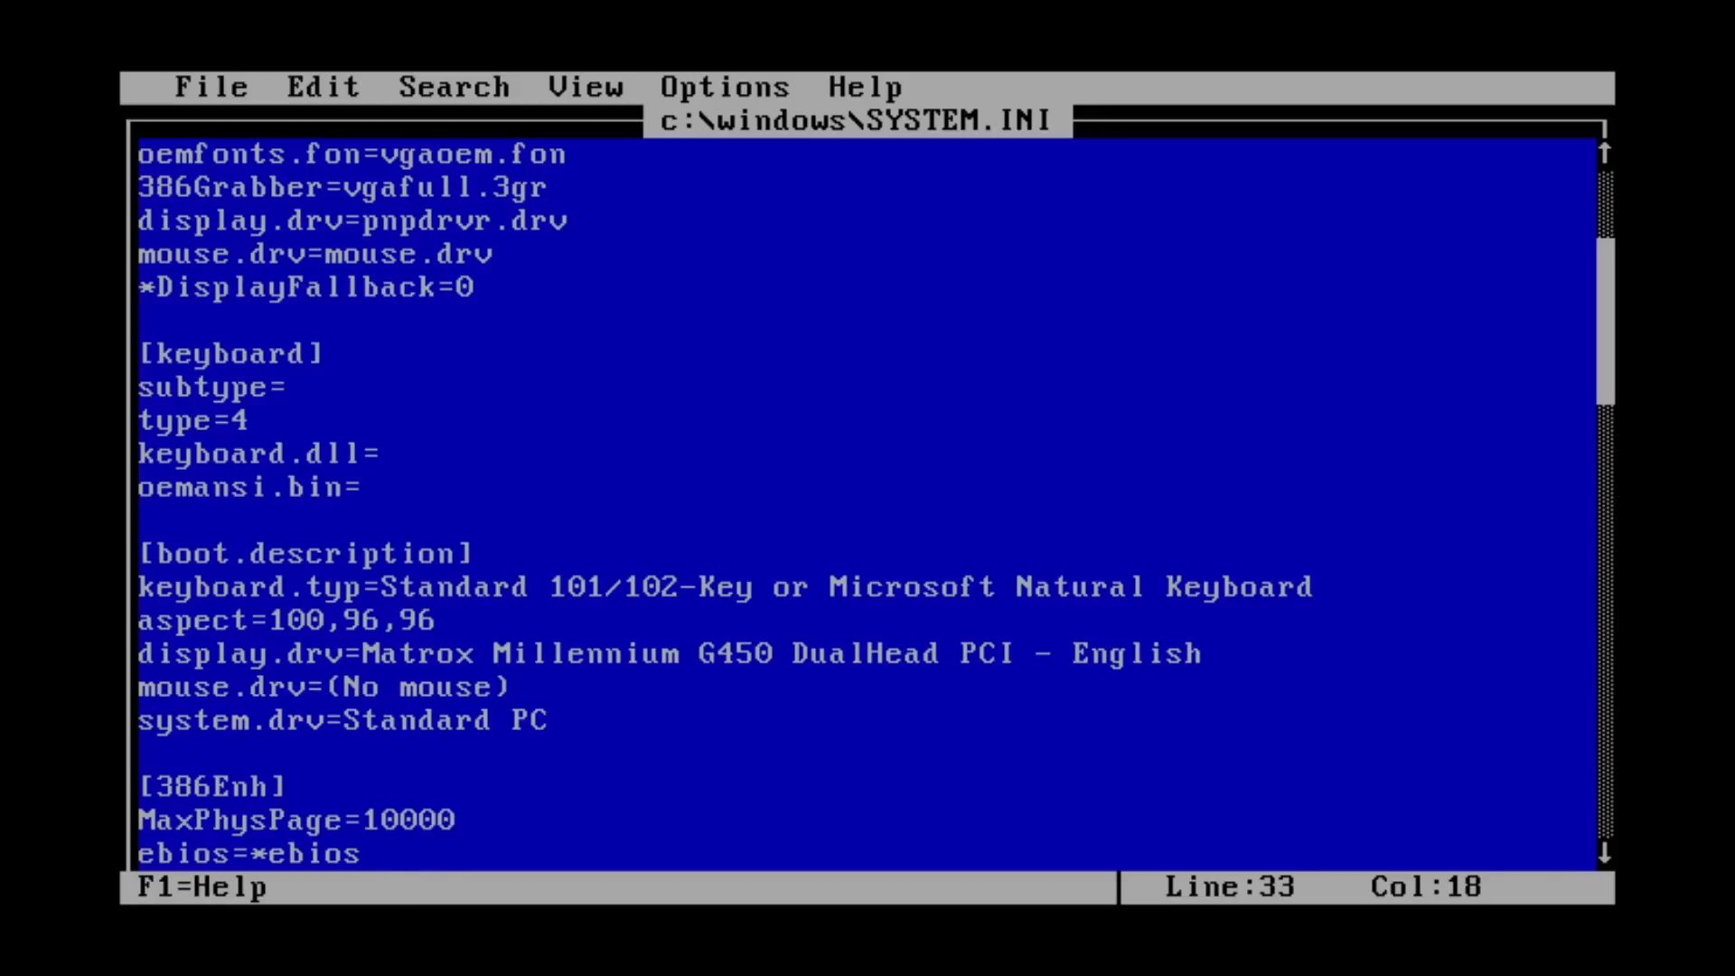
pyautogui.hotkey('alt', 'f')
pyautogui.press('x')
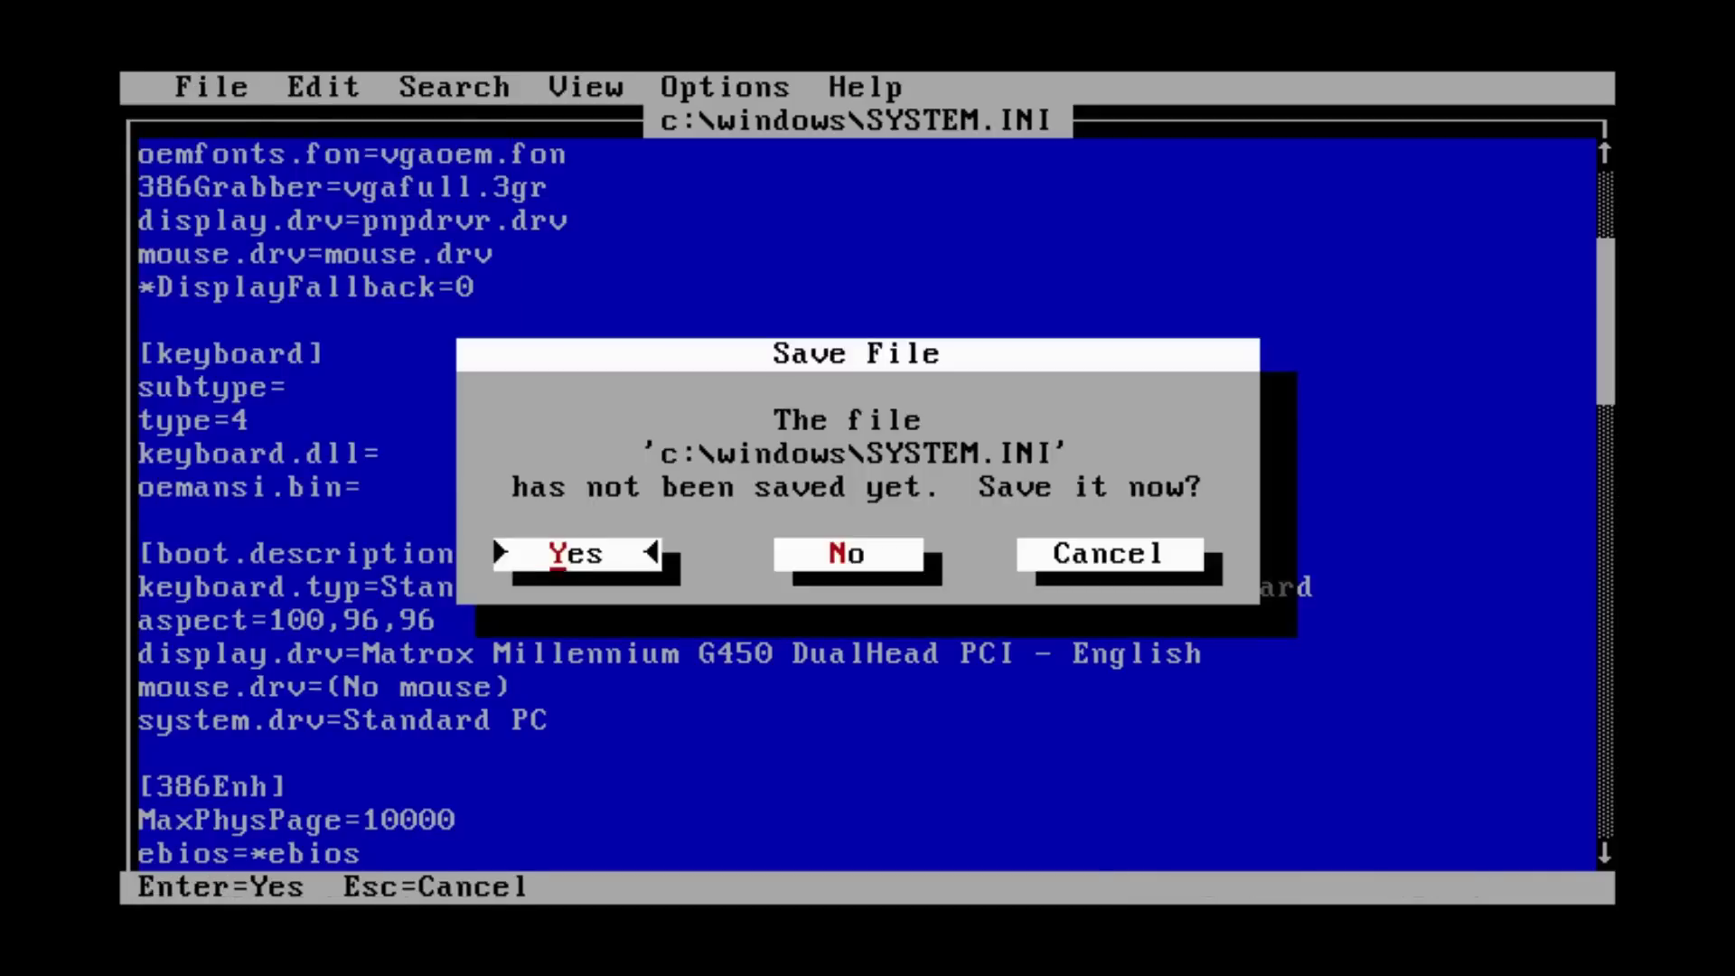
pyautogui.press('Return')
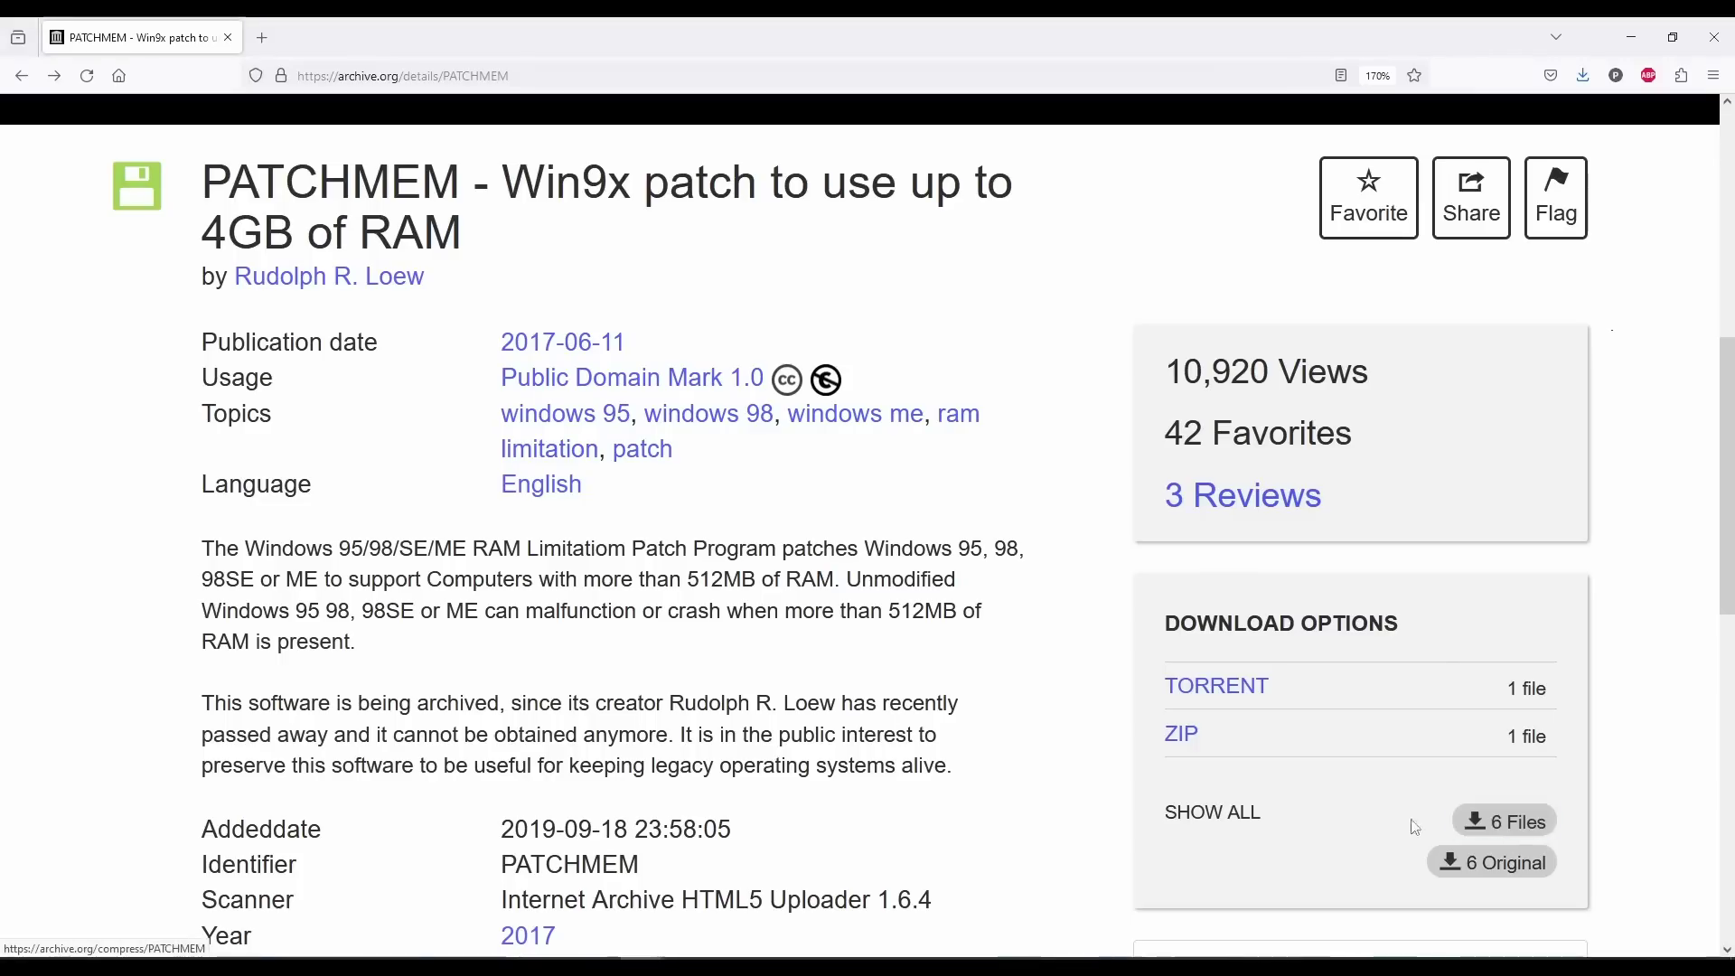
# - Show all PATCHMEM files on Internet Archive and view the contents of PATCHMEM.ZIP
pyautogui.click(1219, 818)
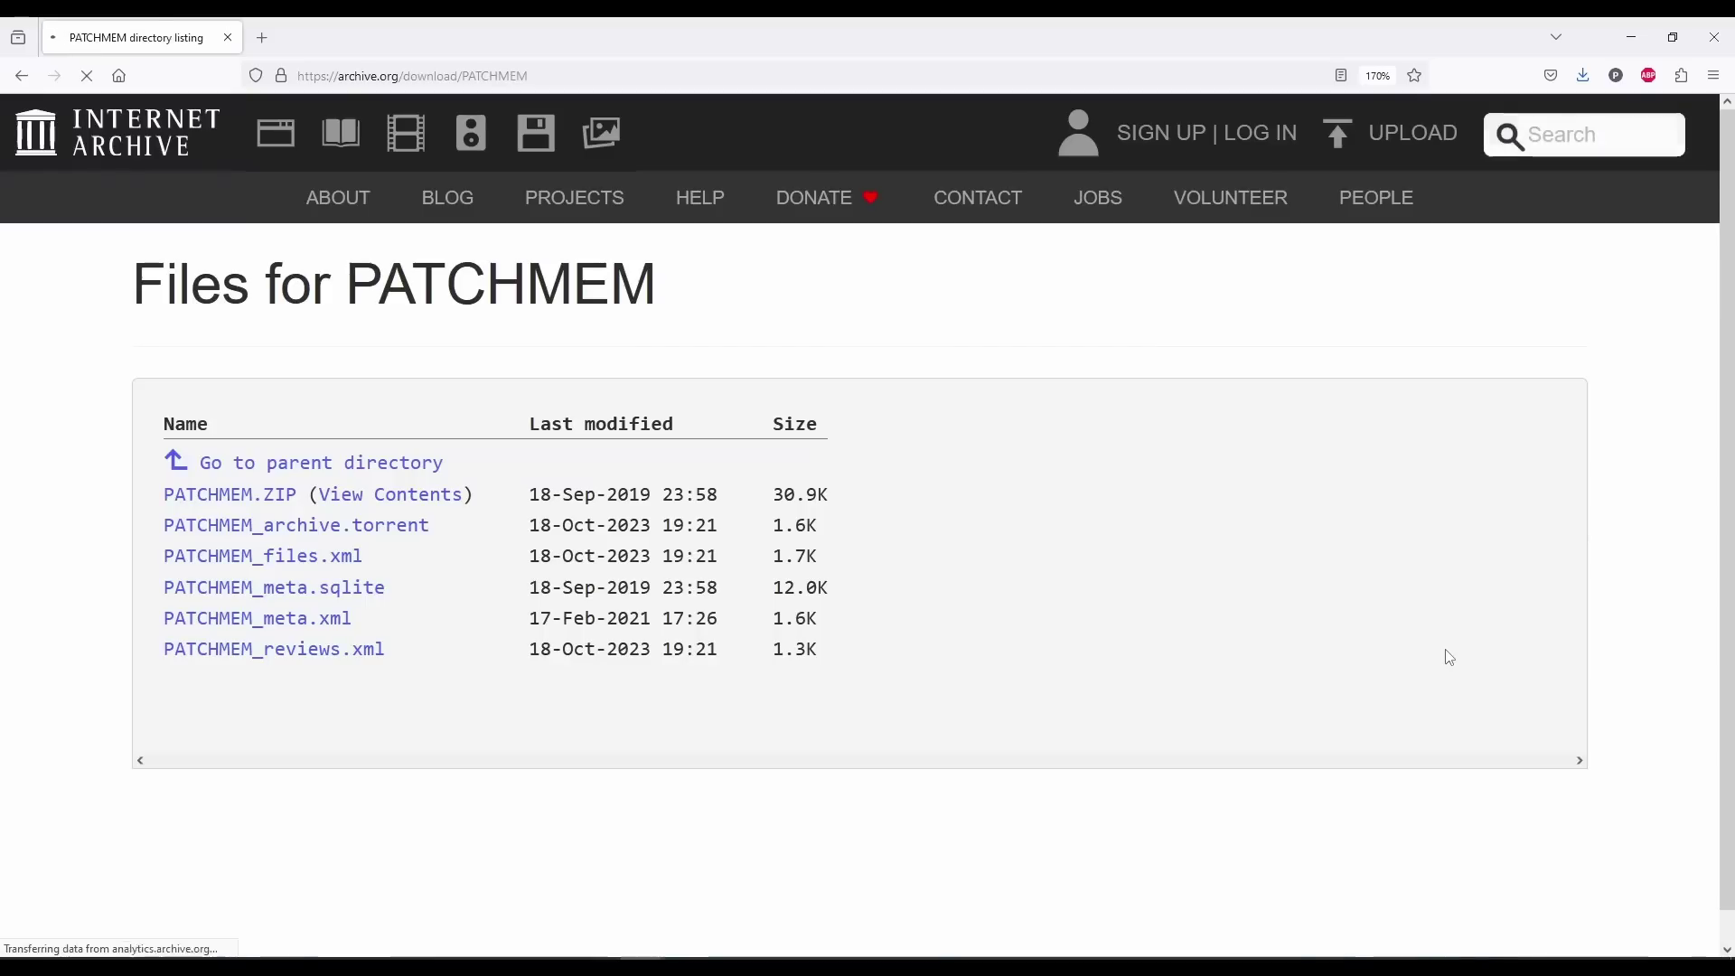
pyautogui.click(398, 497)
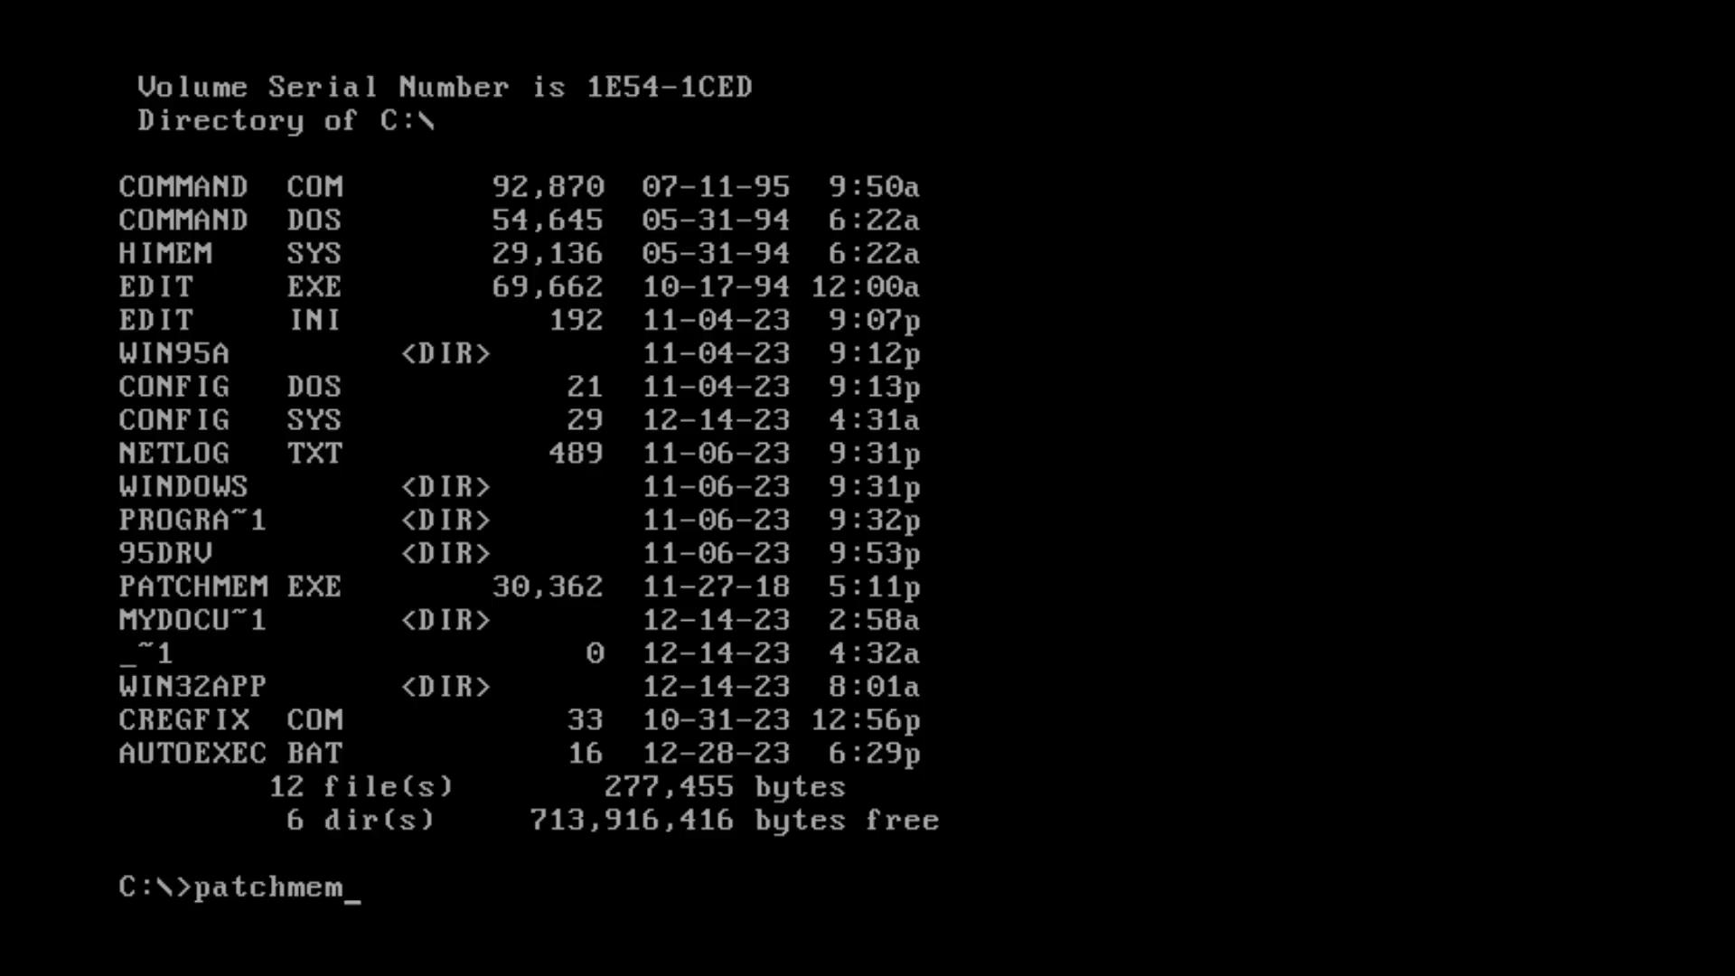
# - Run PATCHMEM at the C:\> prompt
pyautogui.press('Return')
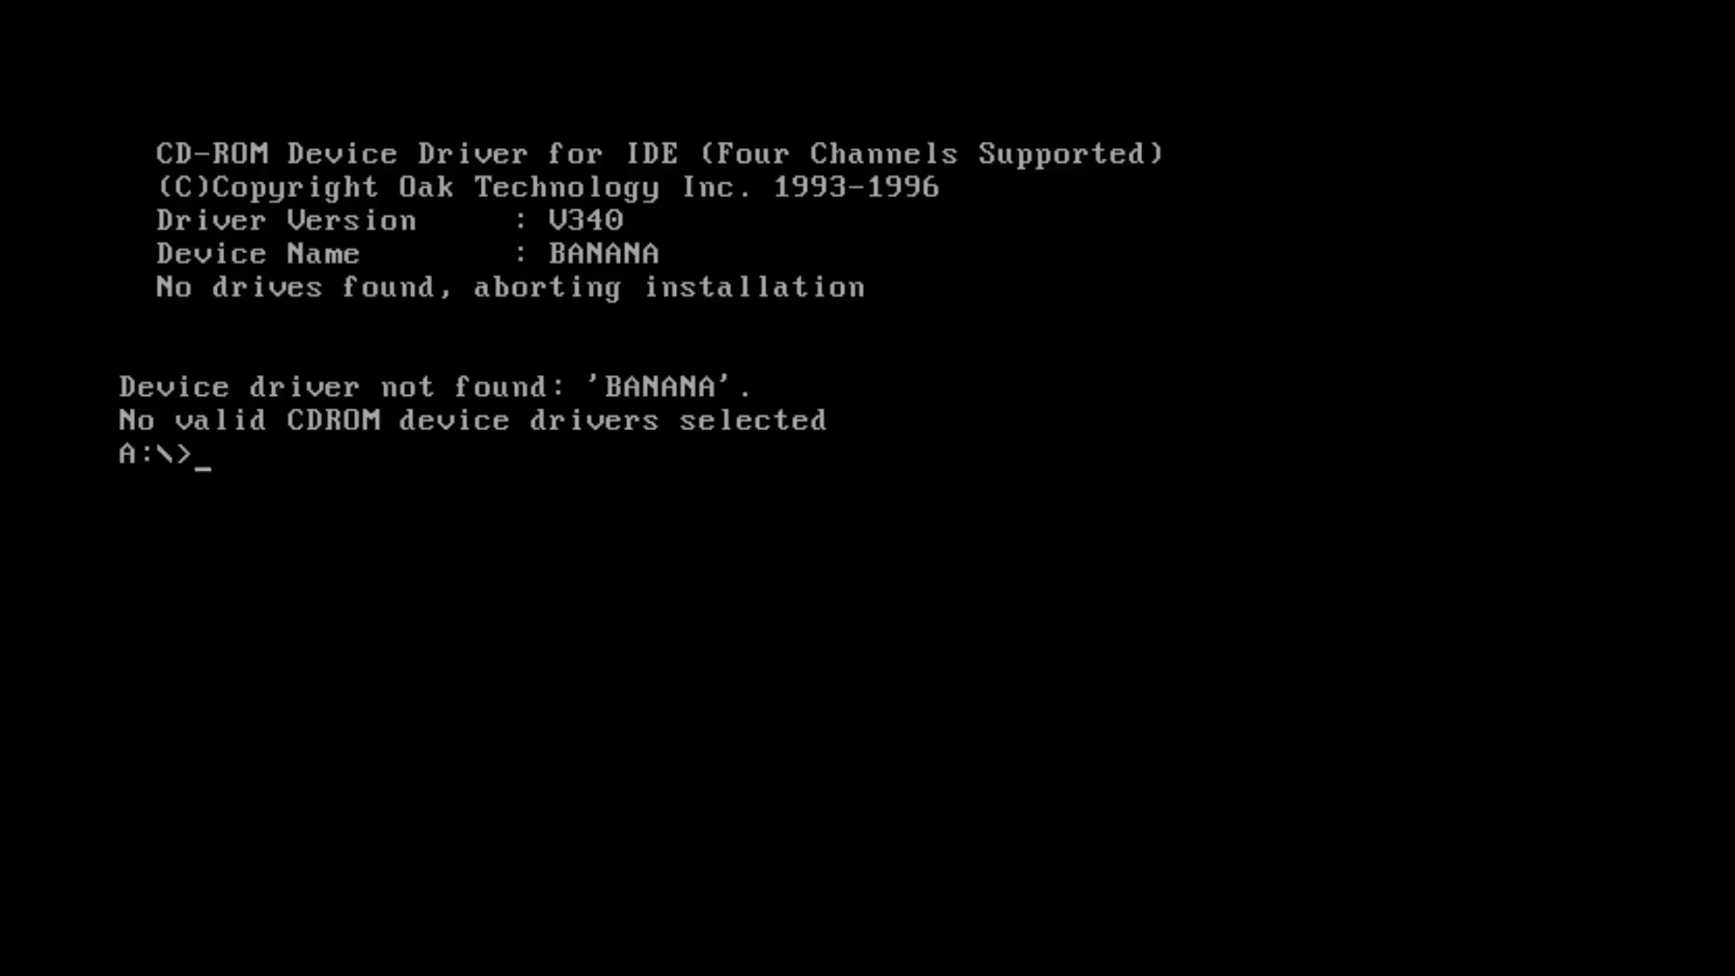
# - Switch to drive B, list its files, and copy CREGFIX.COM to C:\
pyautogui.write('b:')
pyautogui.press('Return')
pyautogui.write('dir')
pyautogui.press('Return')
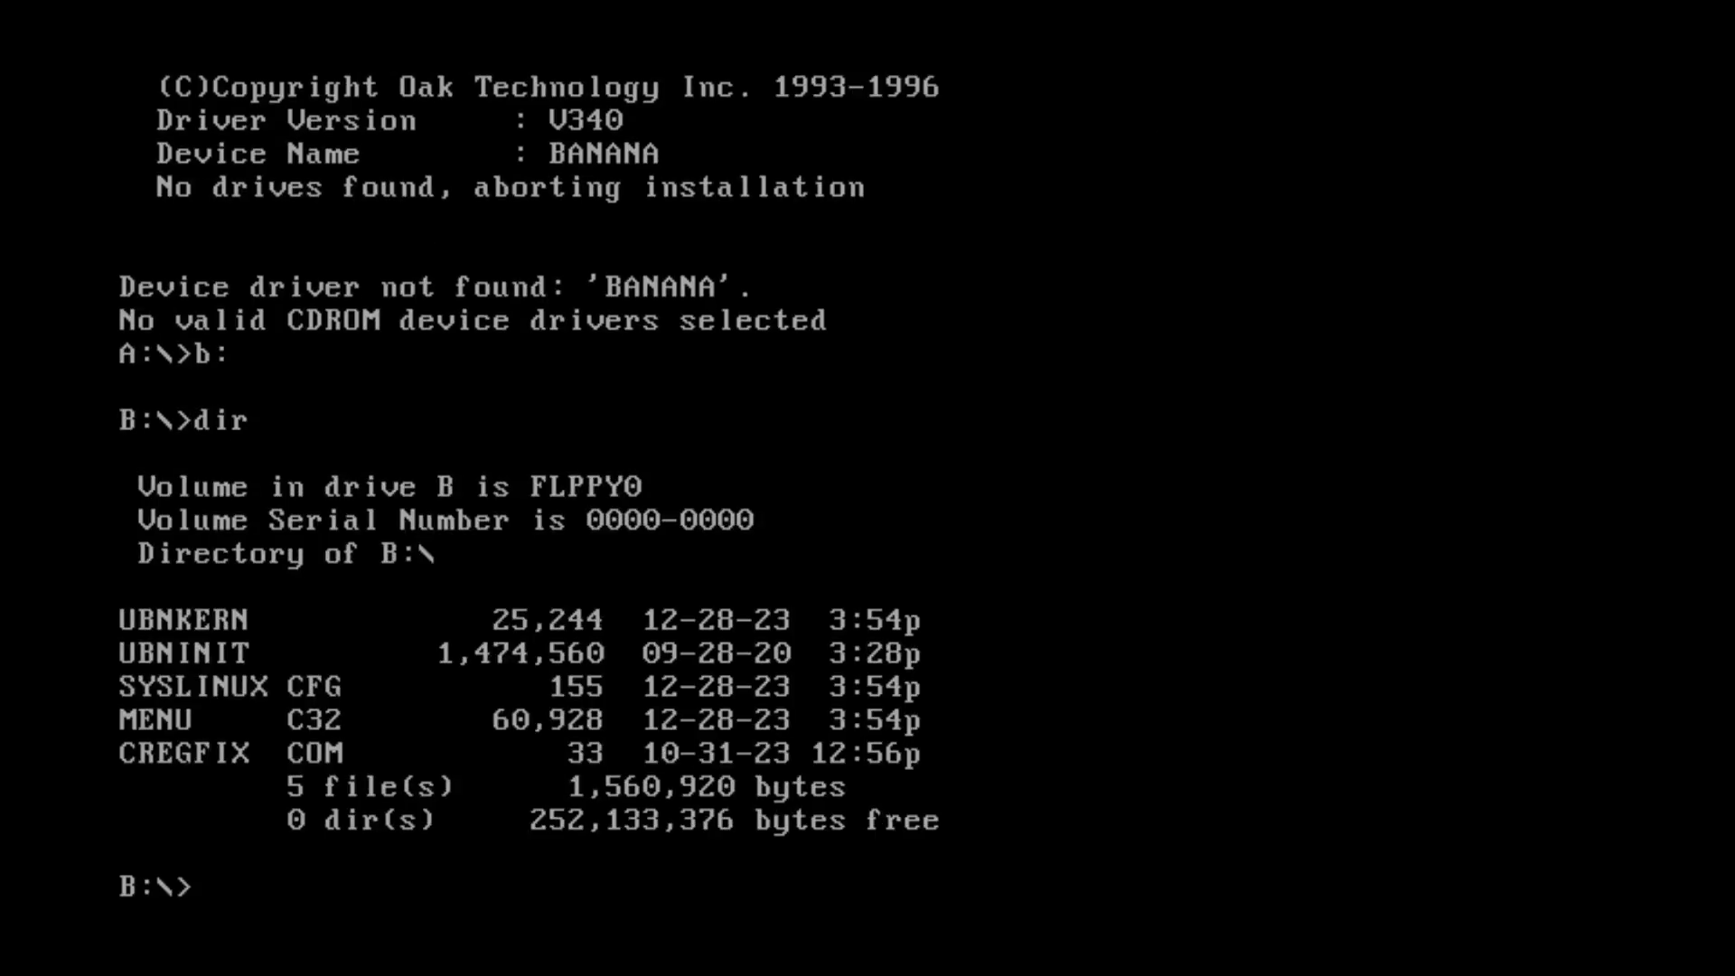
pyautogui.write('copy cregfix.c')
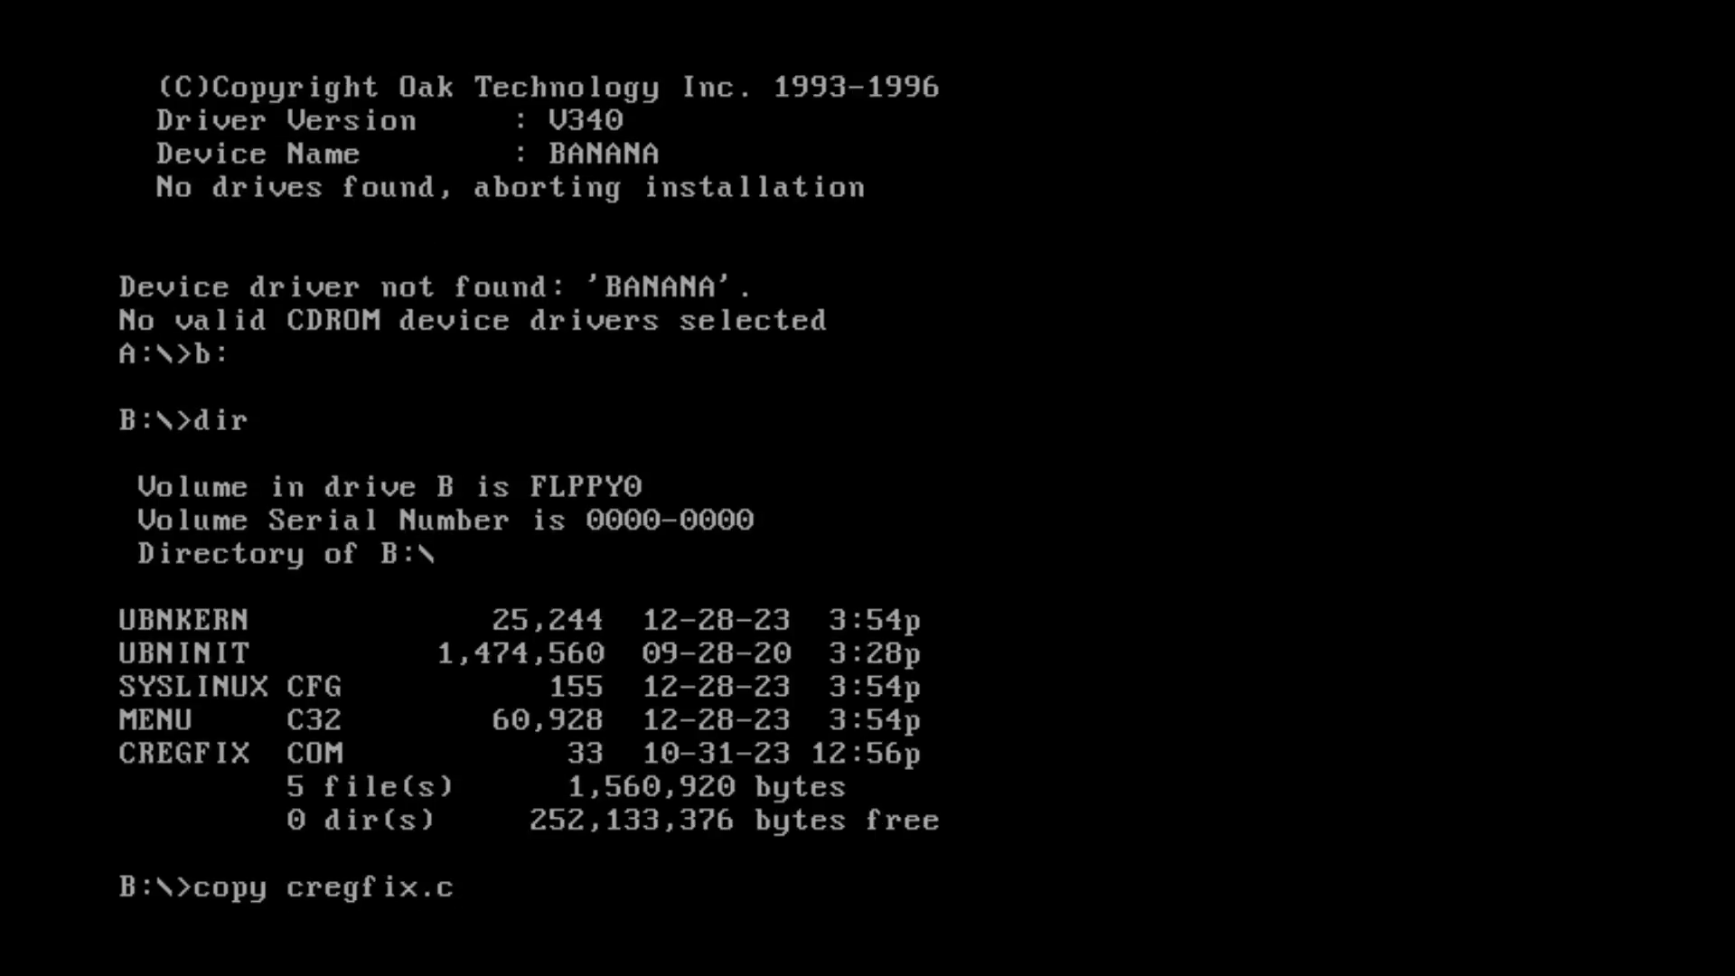
pyautogui.write('om c:\\')
pyautogui.press('Return')
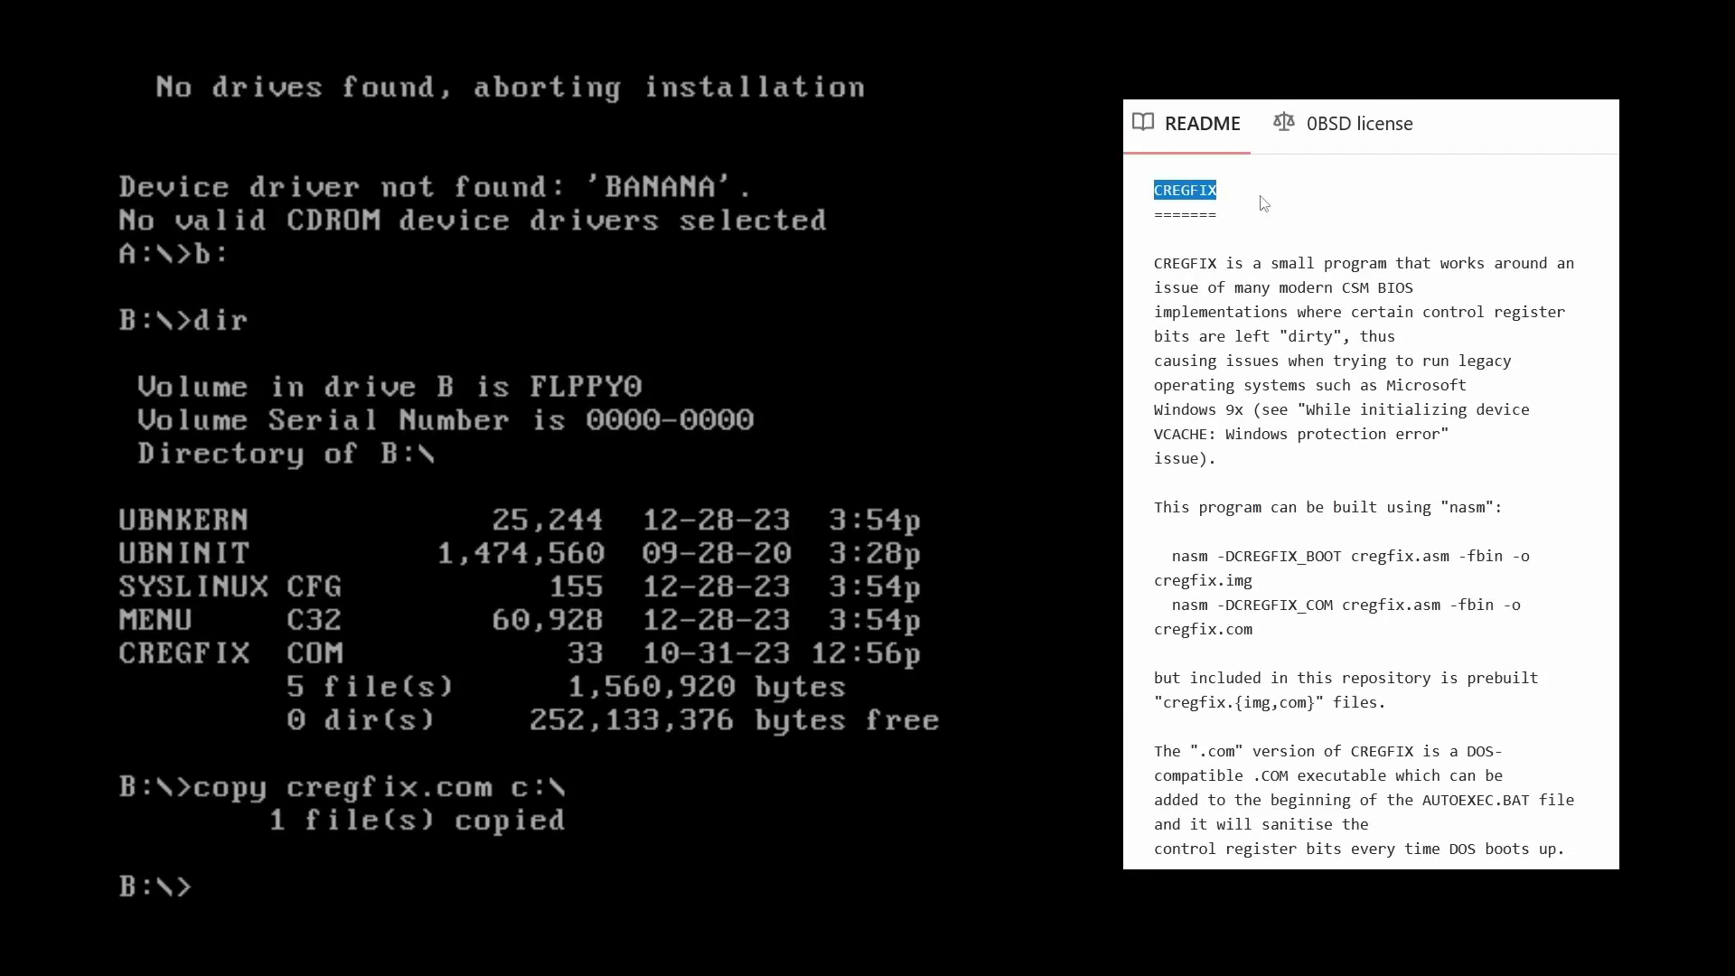
# - Return to drive C and open AUTOEXEC.BAT with edit
pyautogui.write('c:')
pyautogui.press('Return')
pyautogui.write('ed')
pyautogui.moveTo(1312, 462); pyautogui.dragTo(1156, 271)
pyautogui.write('it autoexec.bat')
# - Add the line C:\cregfix.com to AUTOEXEC.BAT and save it
pyautogui.press('Return')
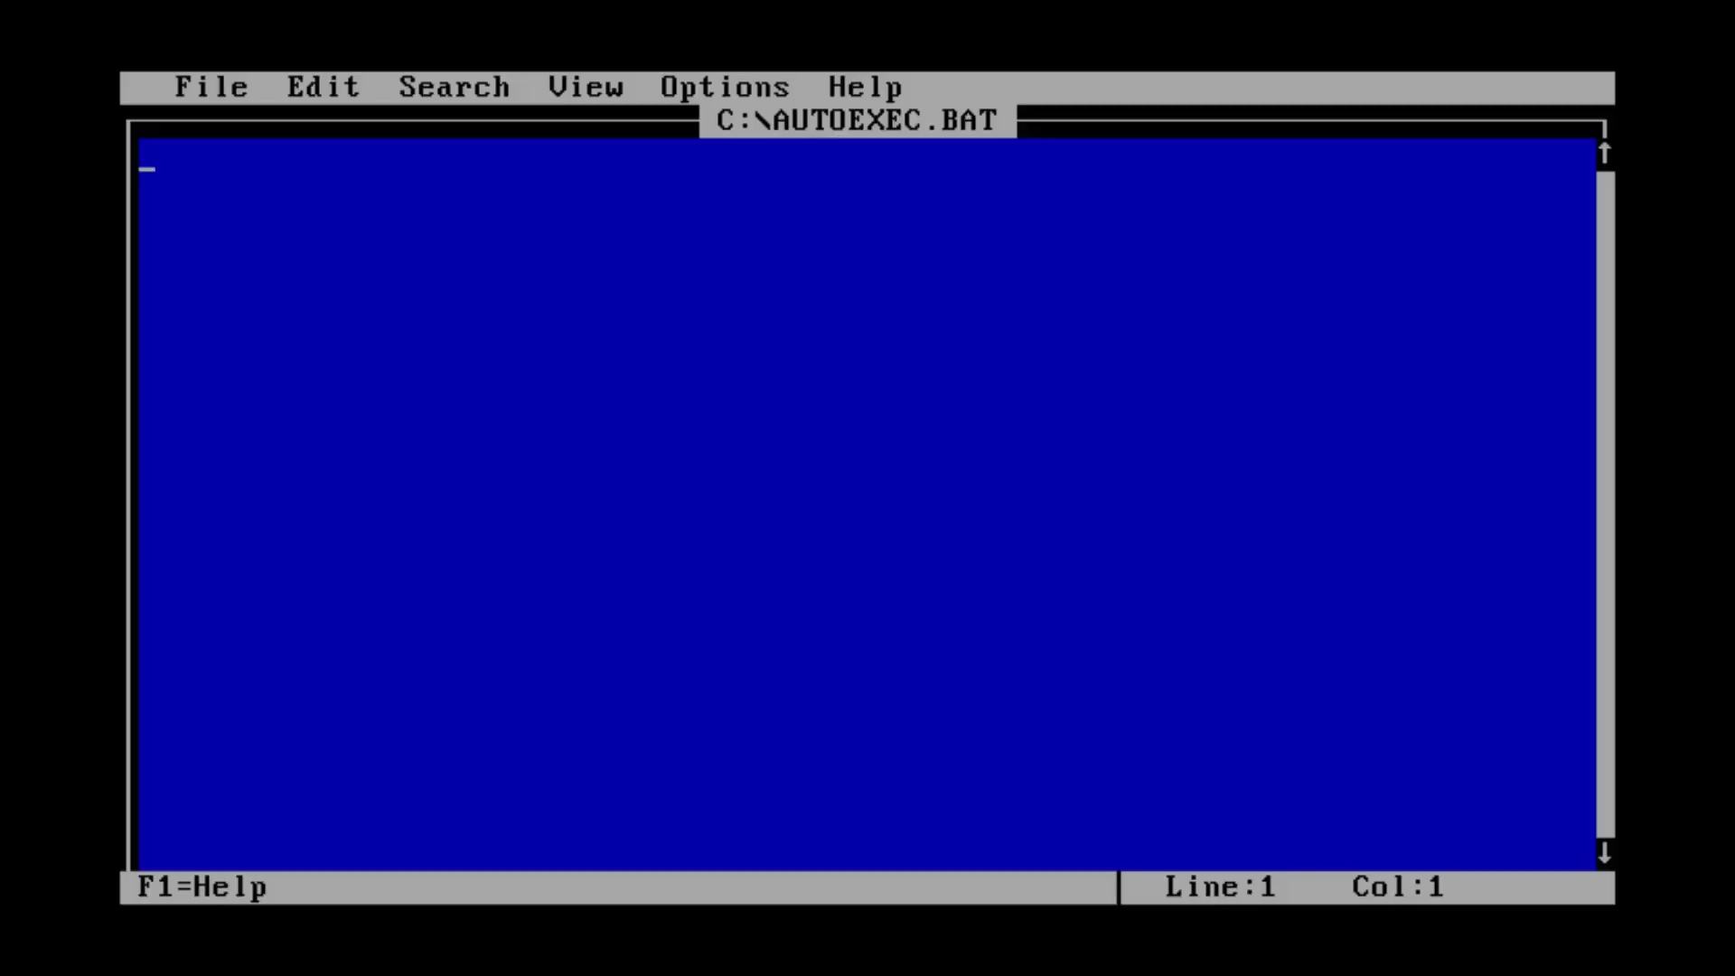
pyautogui.write('C:\\cregfix.com')
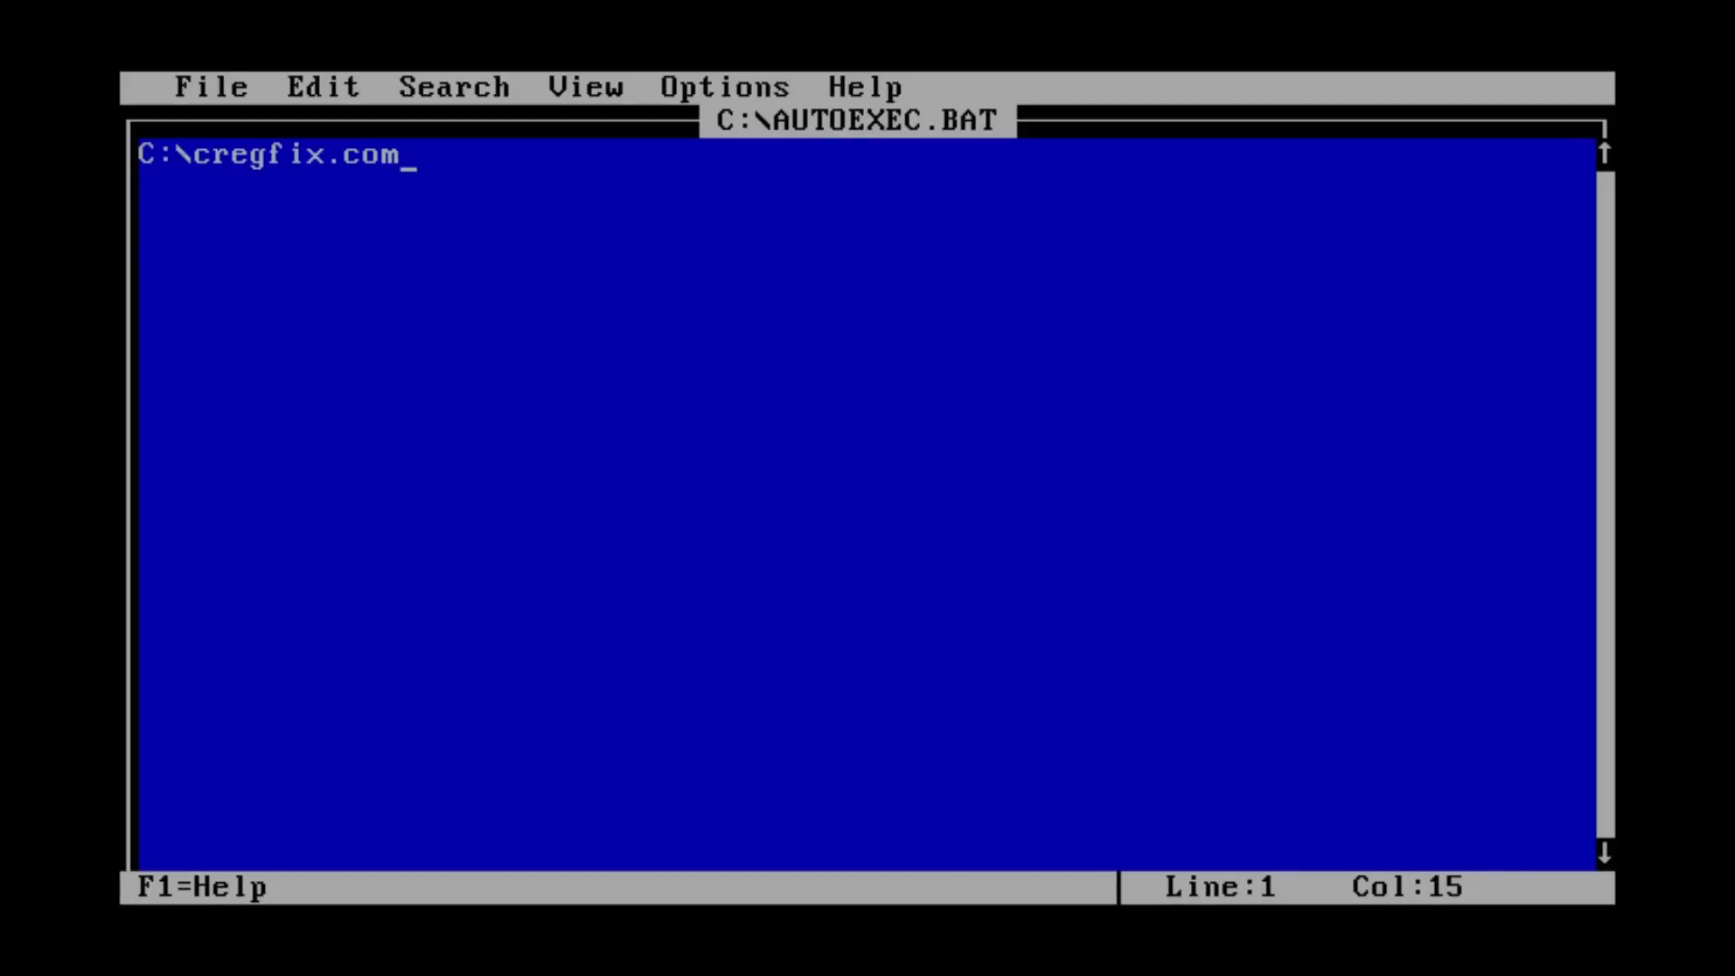
pyautogui.hotkey('alt', 'f')
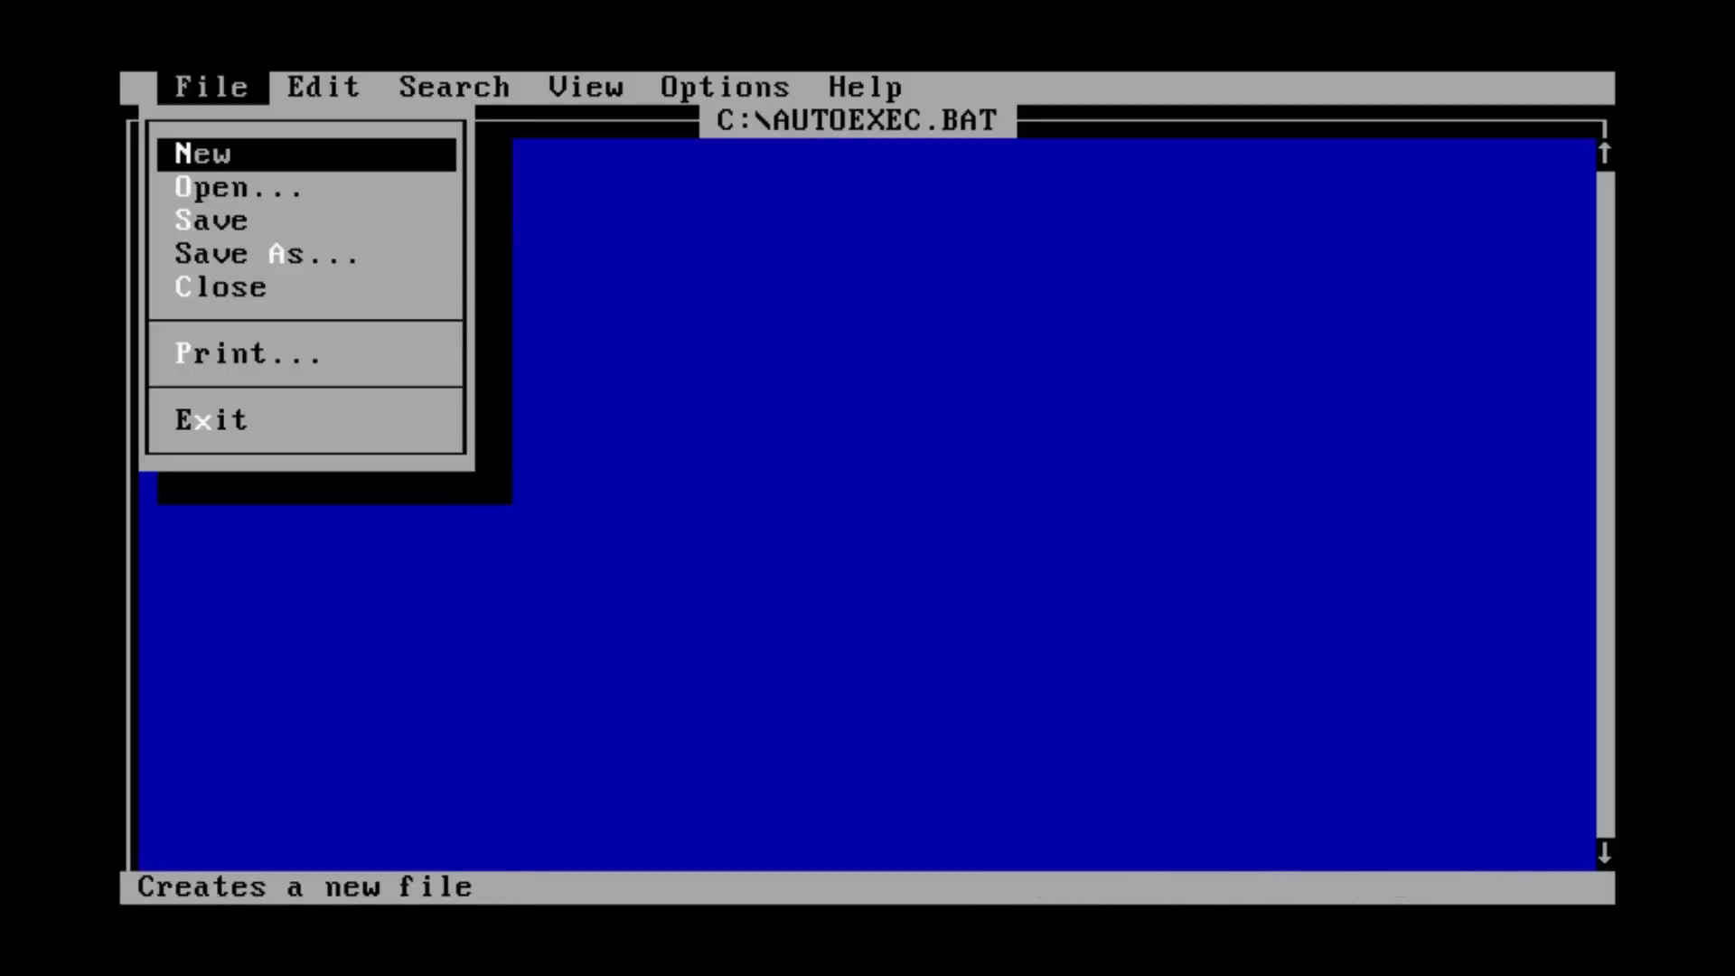
pyautogui.press('x')
pyautogui.press('Return')
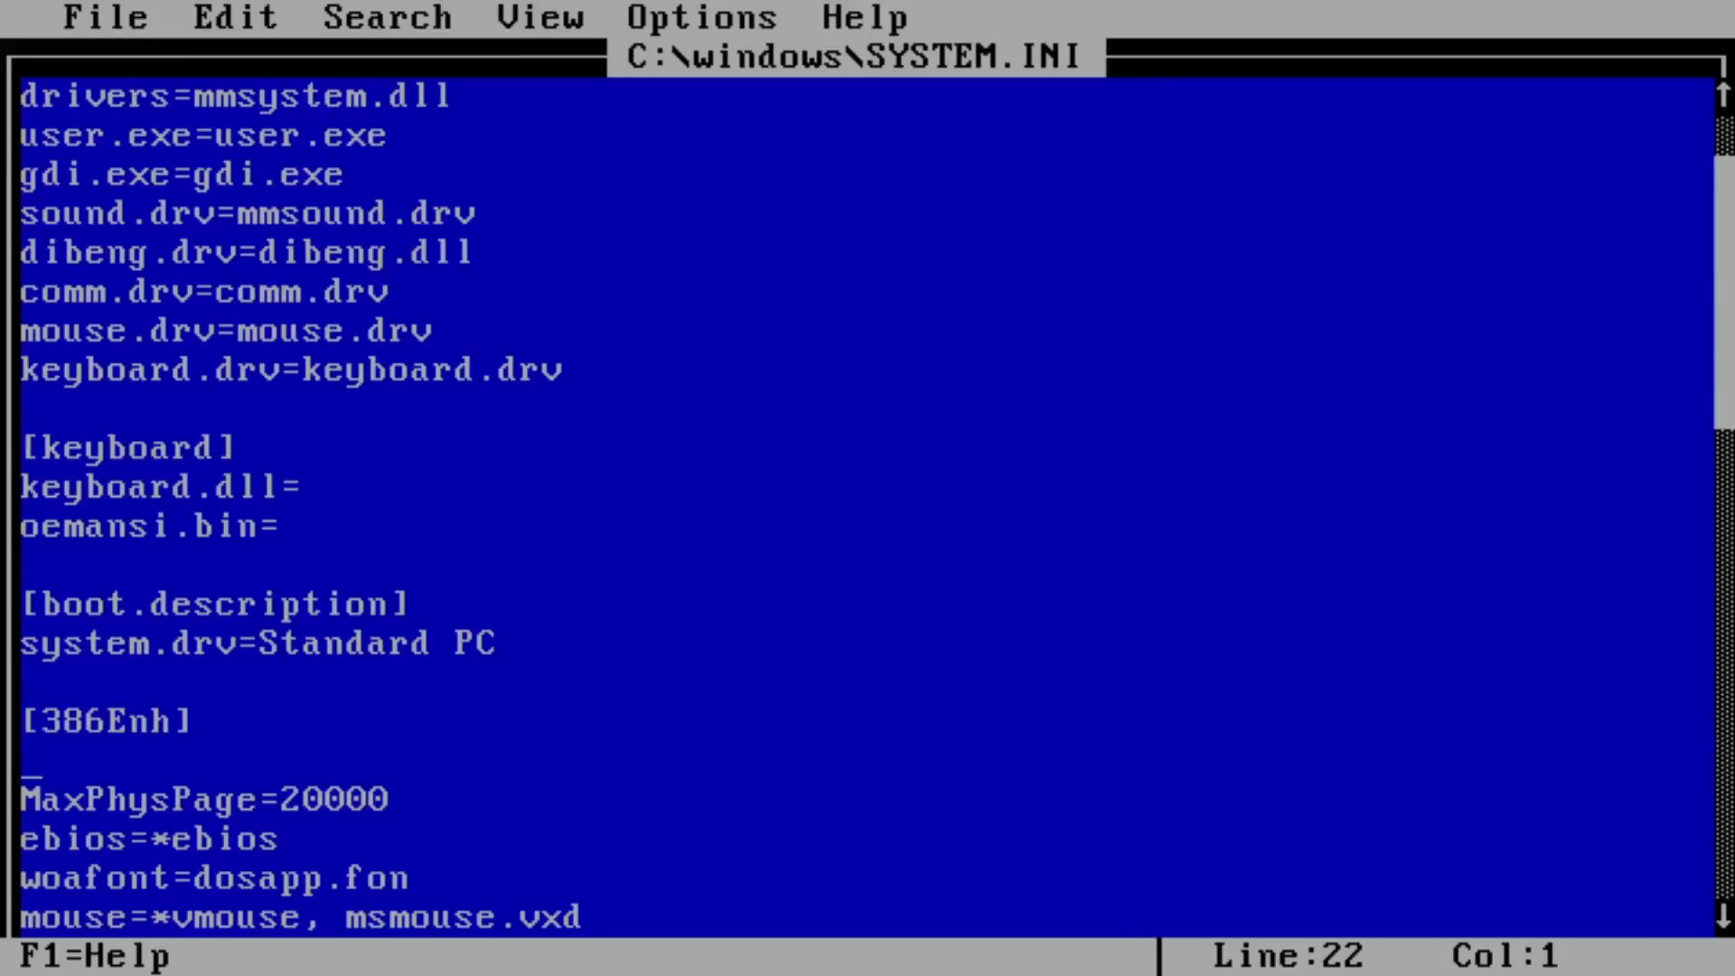
# - Add Device=cregfix.vxd to SYSTEM.INI, save it, and copy cregfix.vxd to C:\windows\system
pyautogui.write('Device')
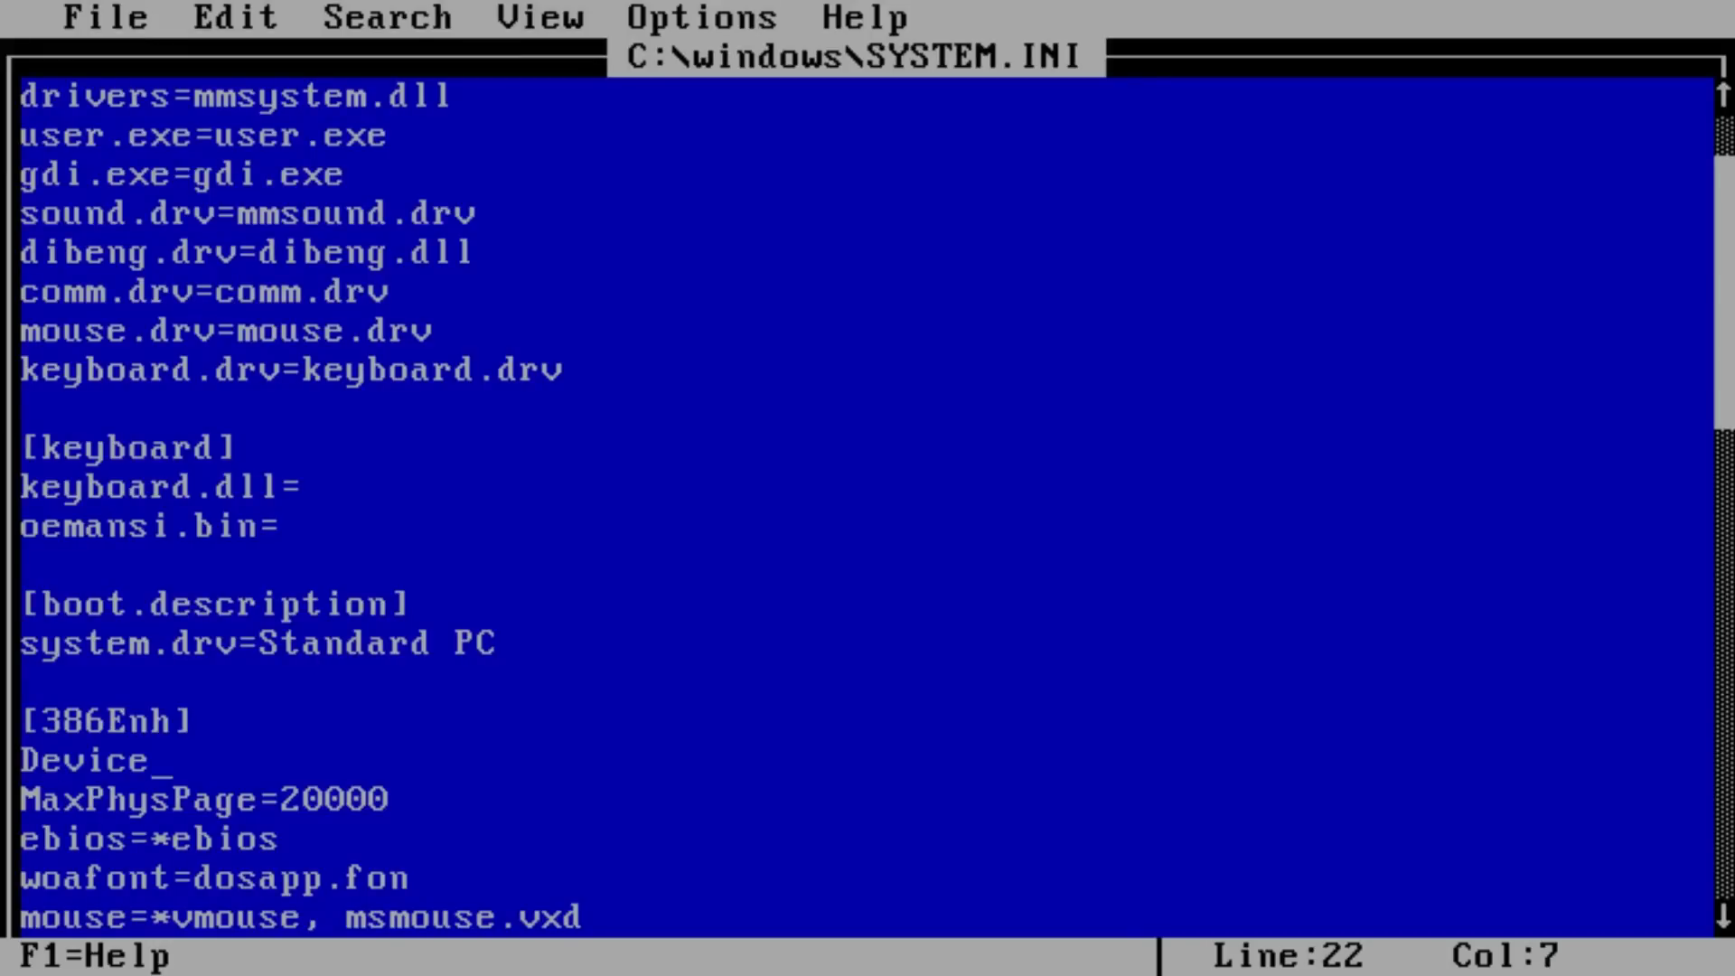
pyautogui.write('=creg')
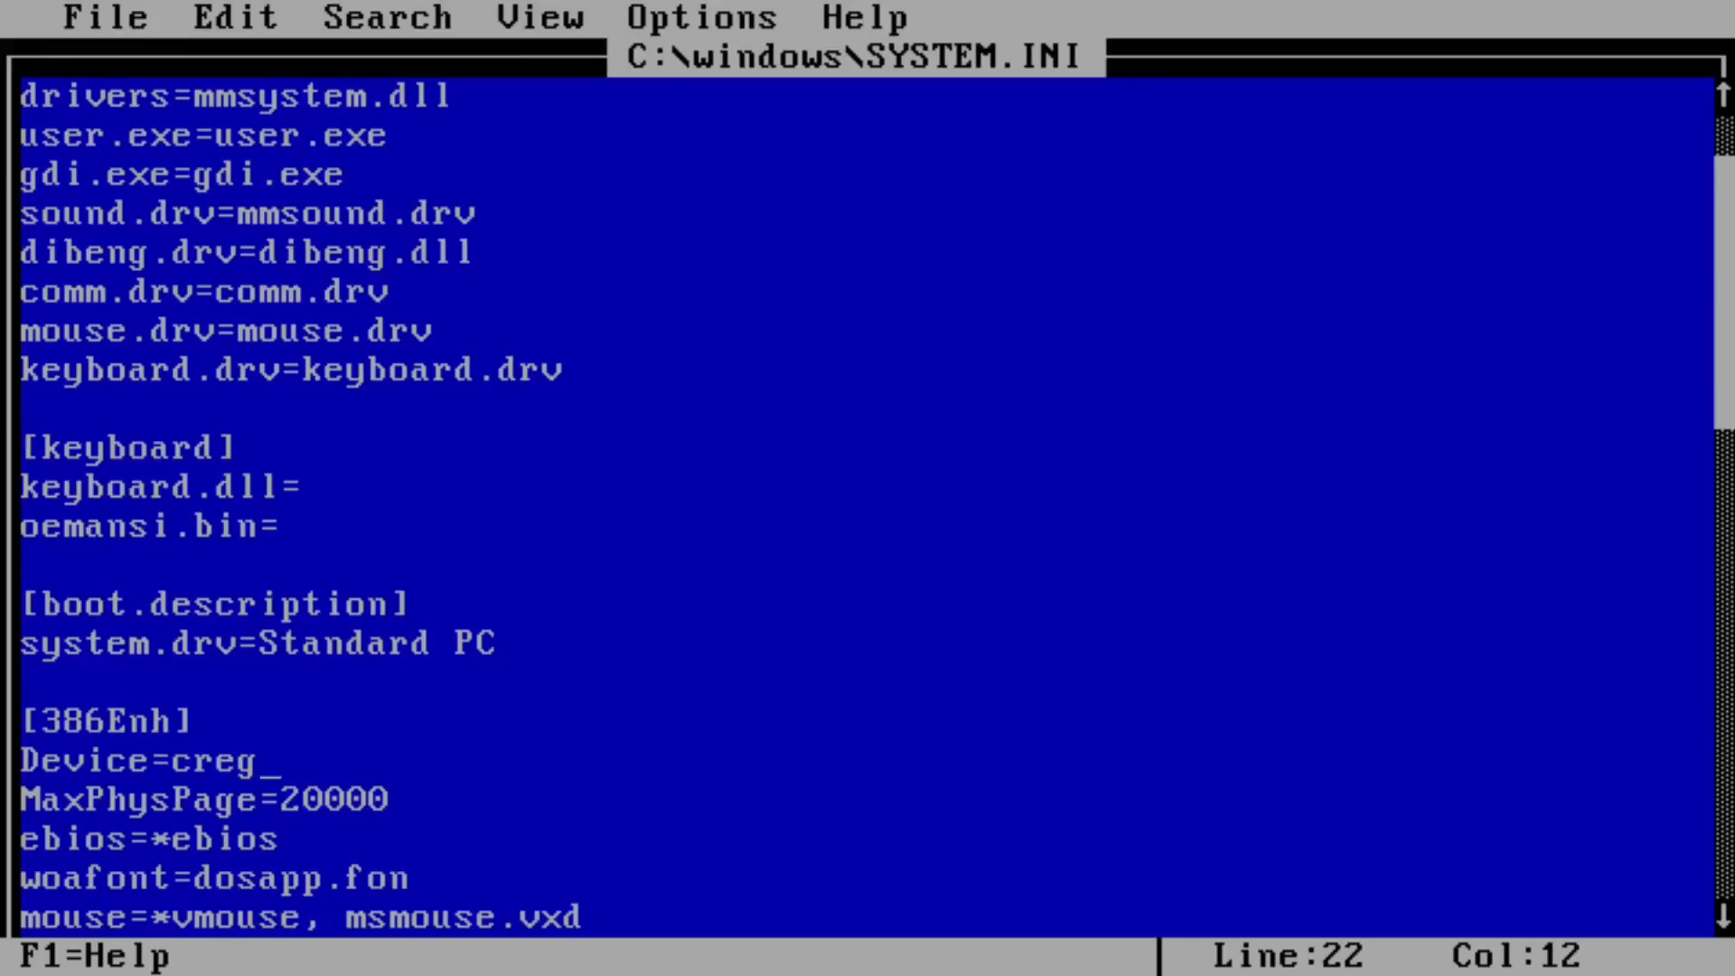
pyautogui.write('fix.vxd')
pyautogui.hotkey('alt', 'f')
pyautogui.press('Up')
pyautogui.press('Return')
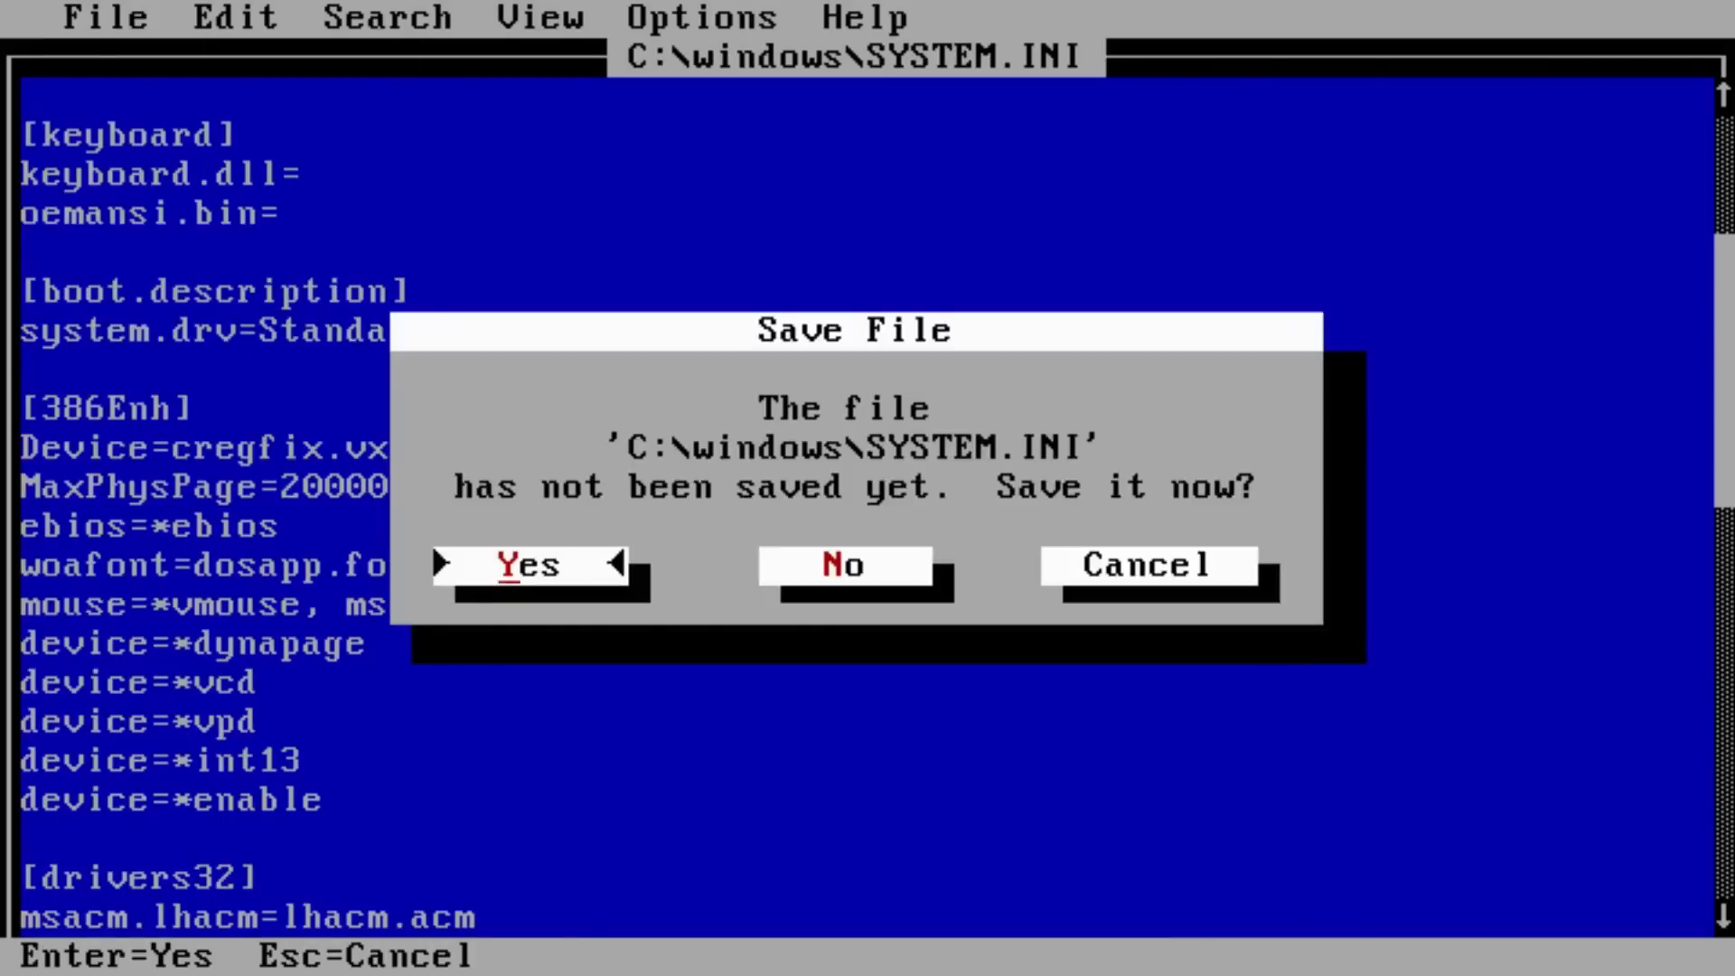
pyautogui.press('Return')
pyautogui.write('copy cregfix.vxd C:\\windows\\system')
pyautogui.press('Return')
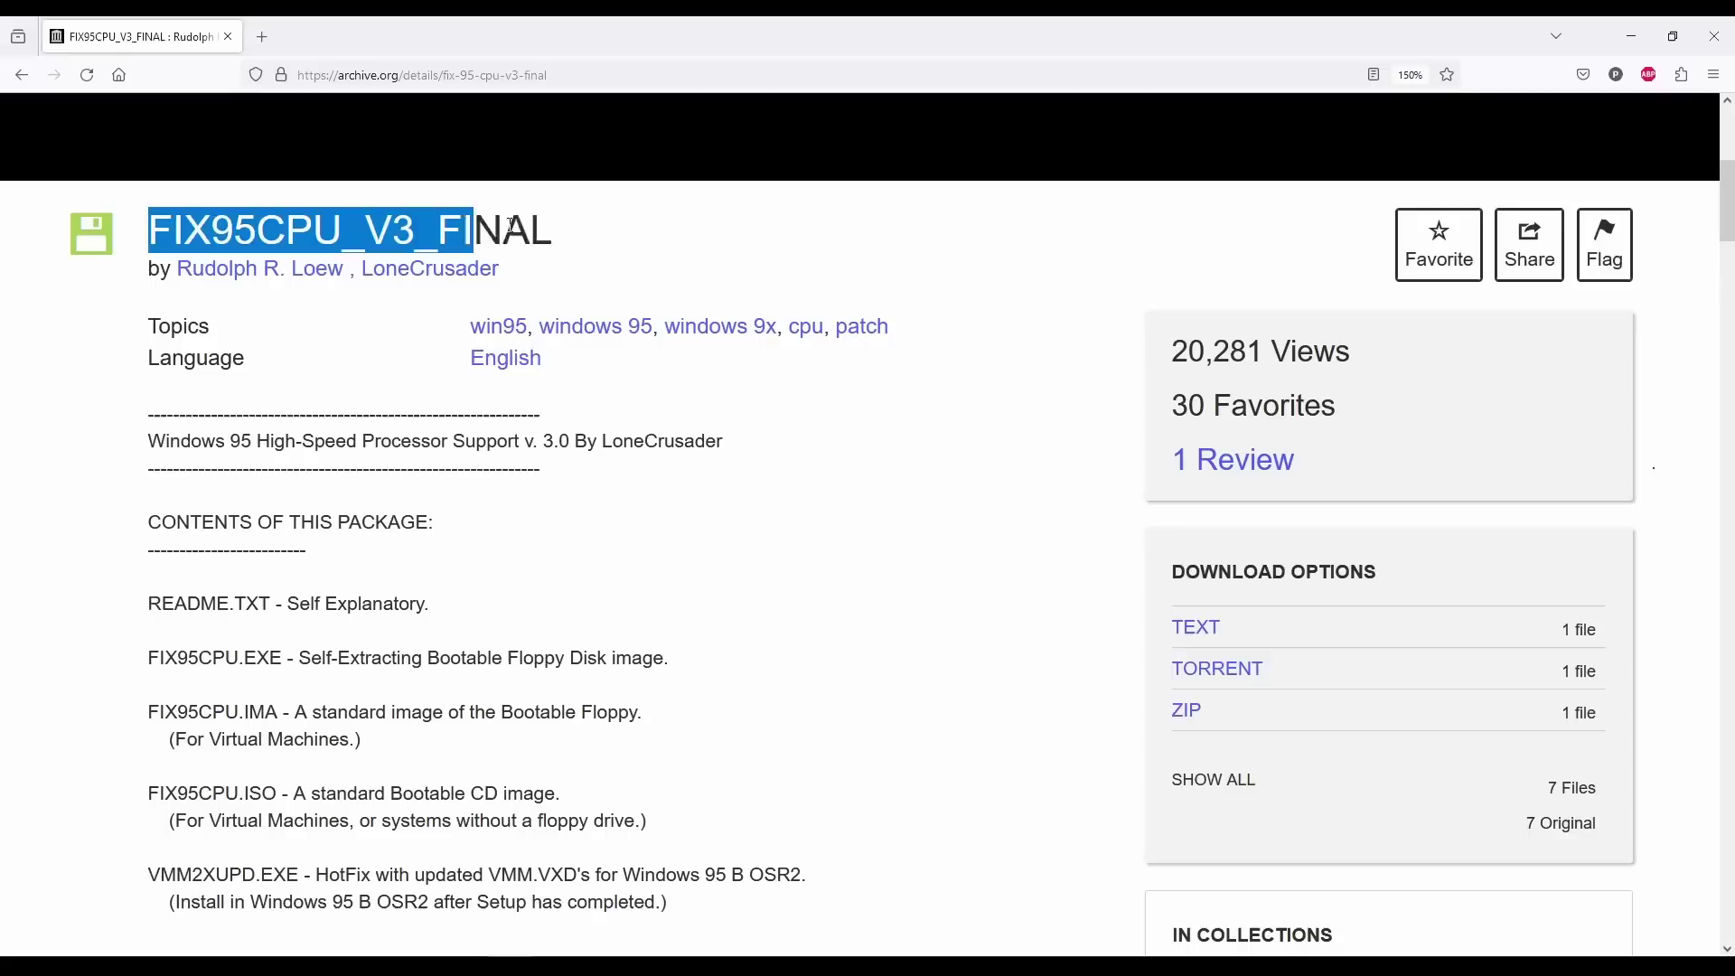
# - Scroll the FIX95CPU readme and highlight the NDIS error notes and the 2.1 GHz paragraph
pyautogui.moveTo(480, 232); pyautogui.dragTo(565, 233)
pyautogui.scroll(-10, 1136, 465)
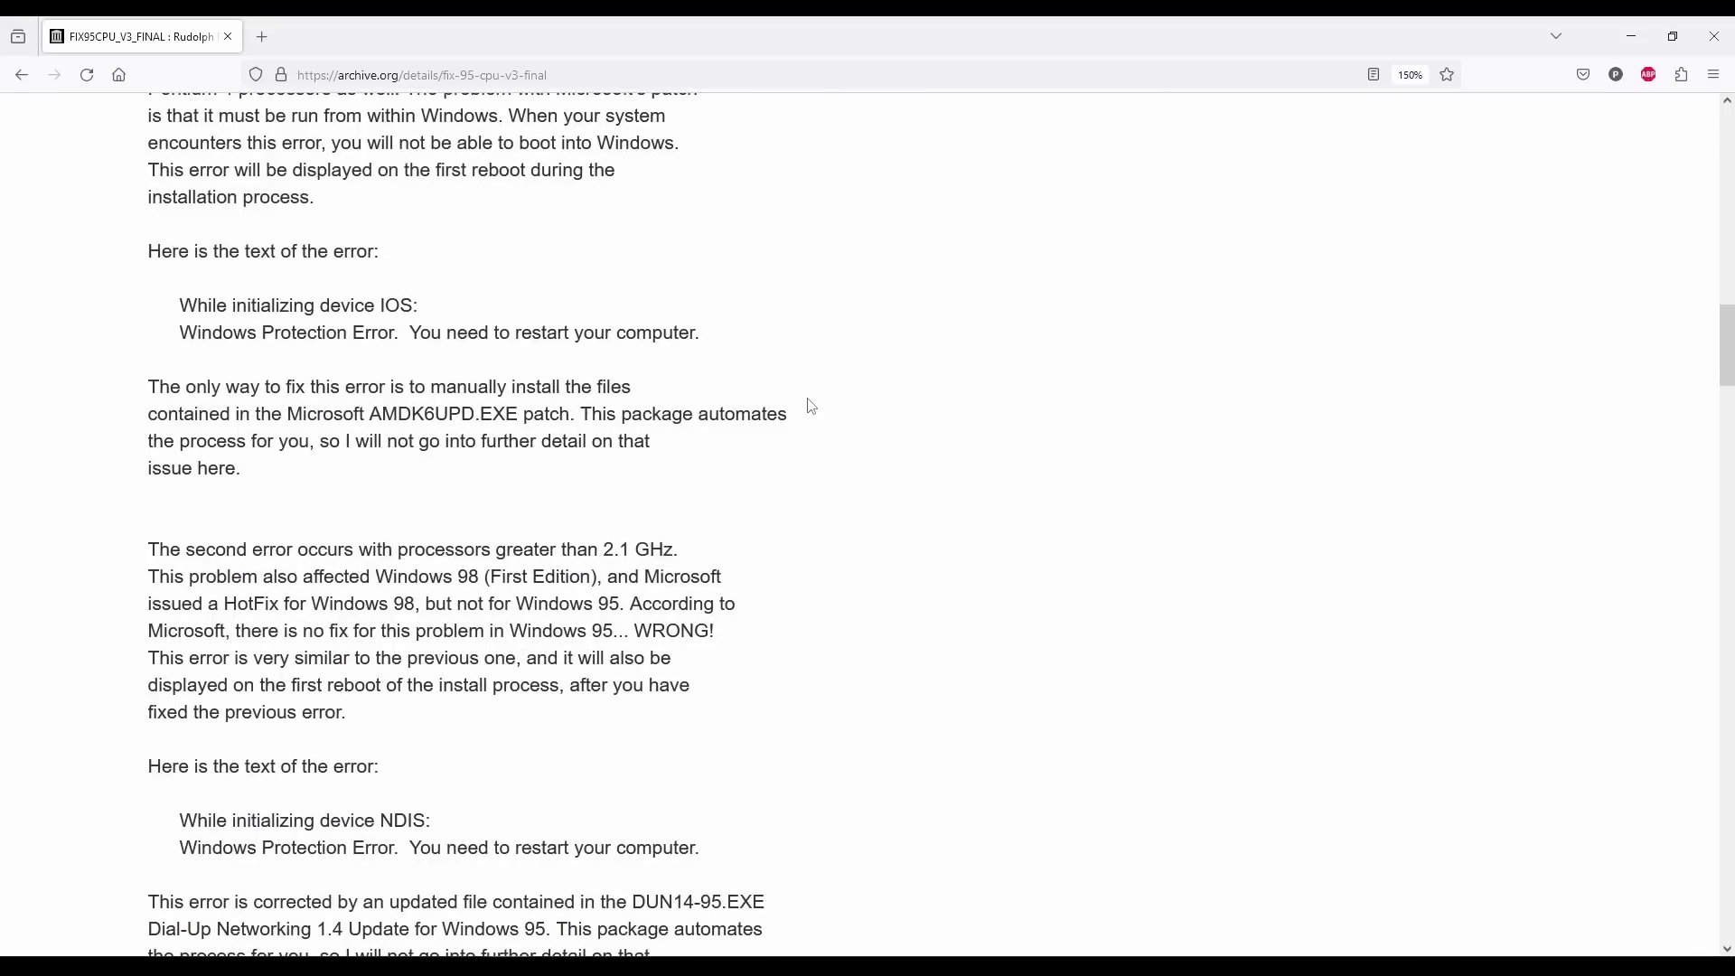
pyautogui.scroll(-3, 805, 412)
pyautogui.moveTo(701, 567); pyautogui.dragTo(138, 496)
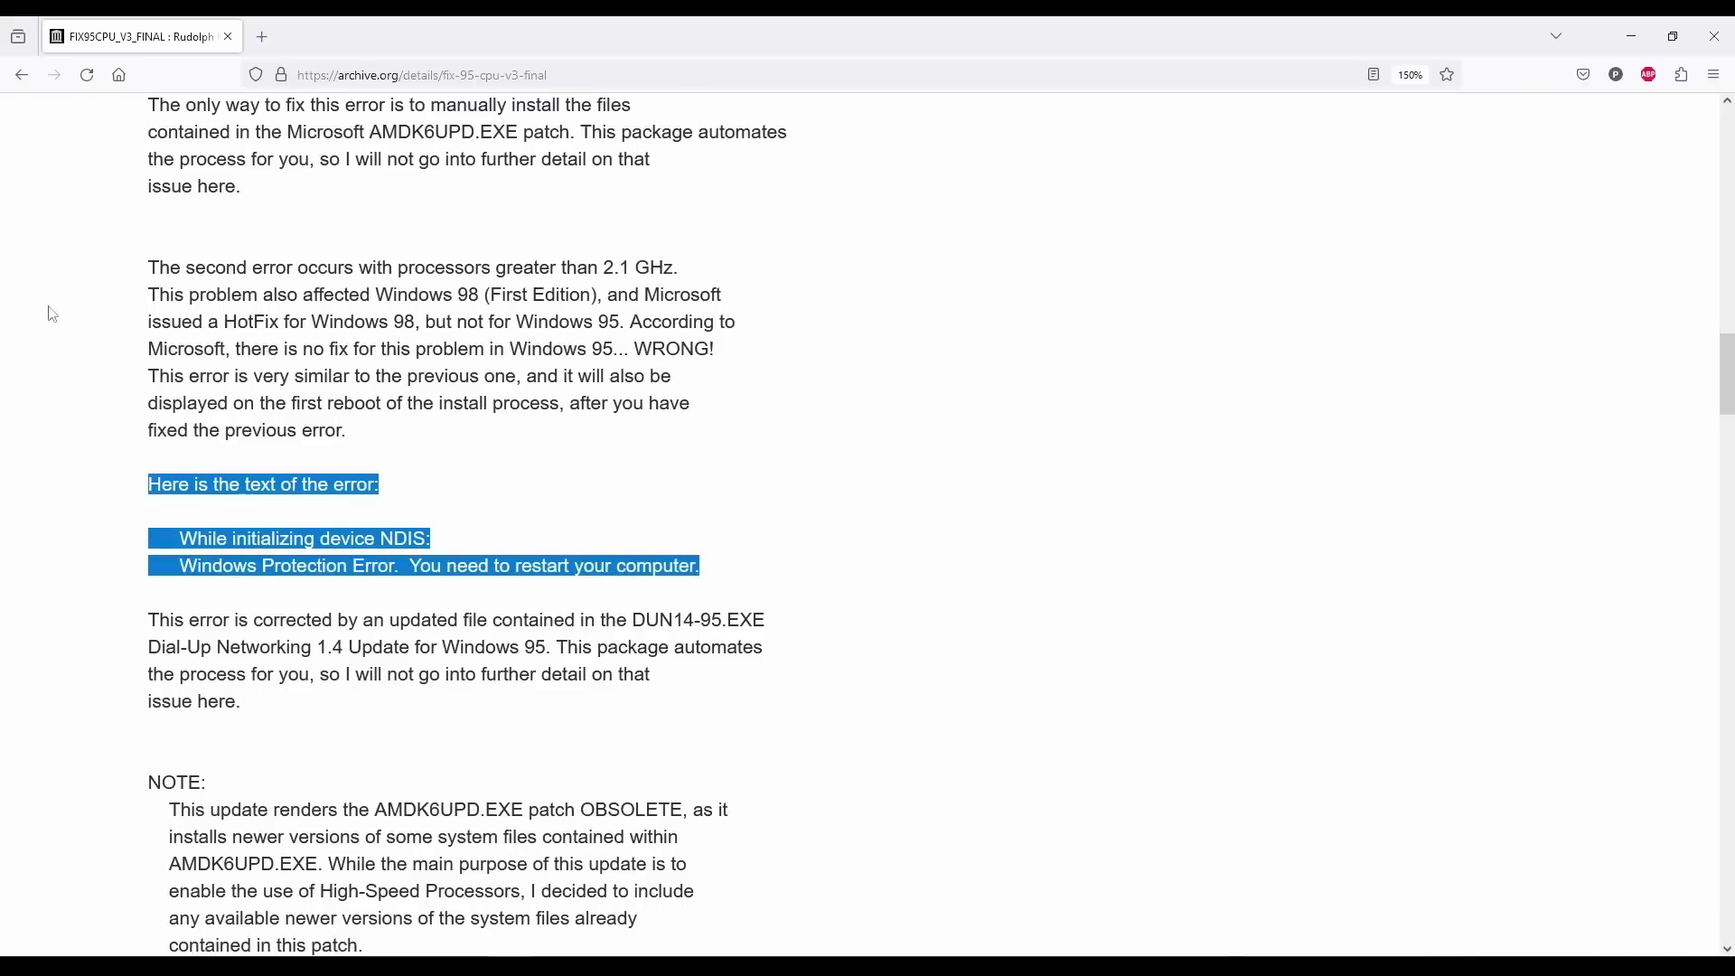
pyautogui.moveTo(148, 264); pyautogui.dragTo(551, 458)
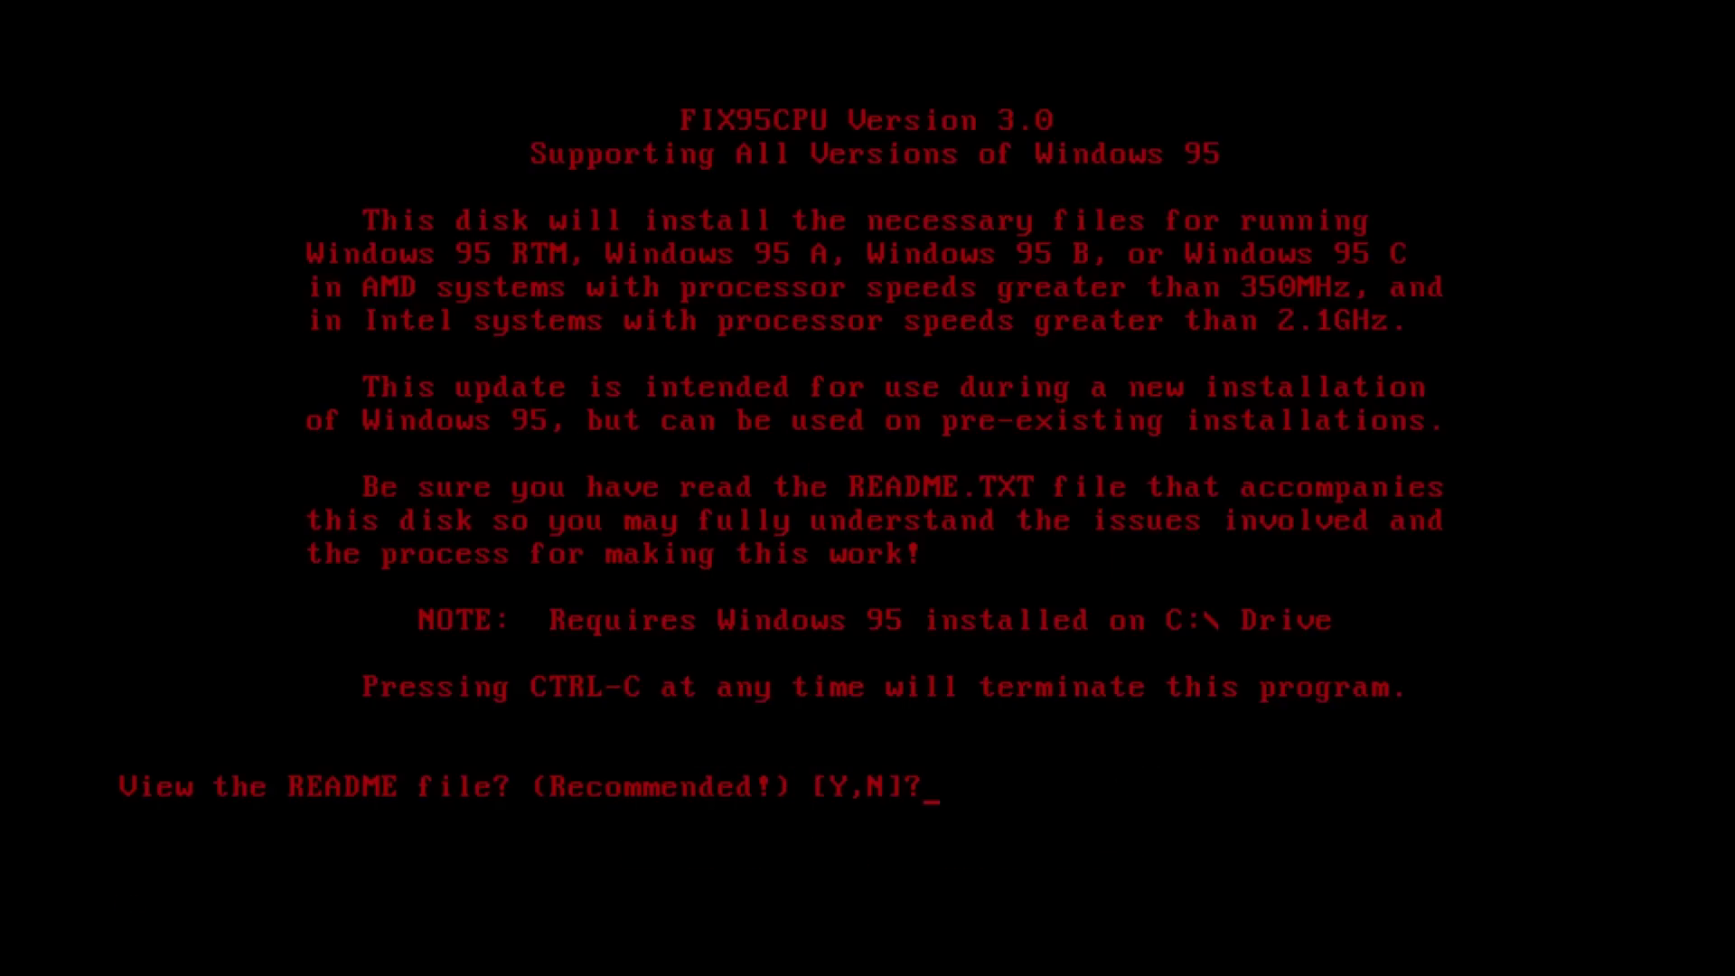
# - Skip the README and install the FIX95CPU high-speed processor patch through to the SUCCESS screen
pyautogui.press('n')
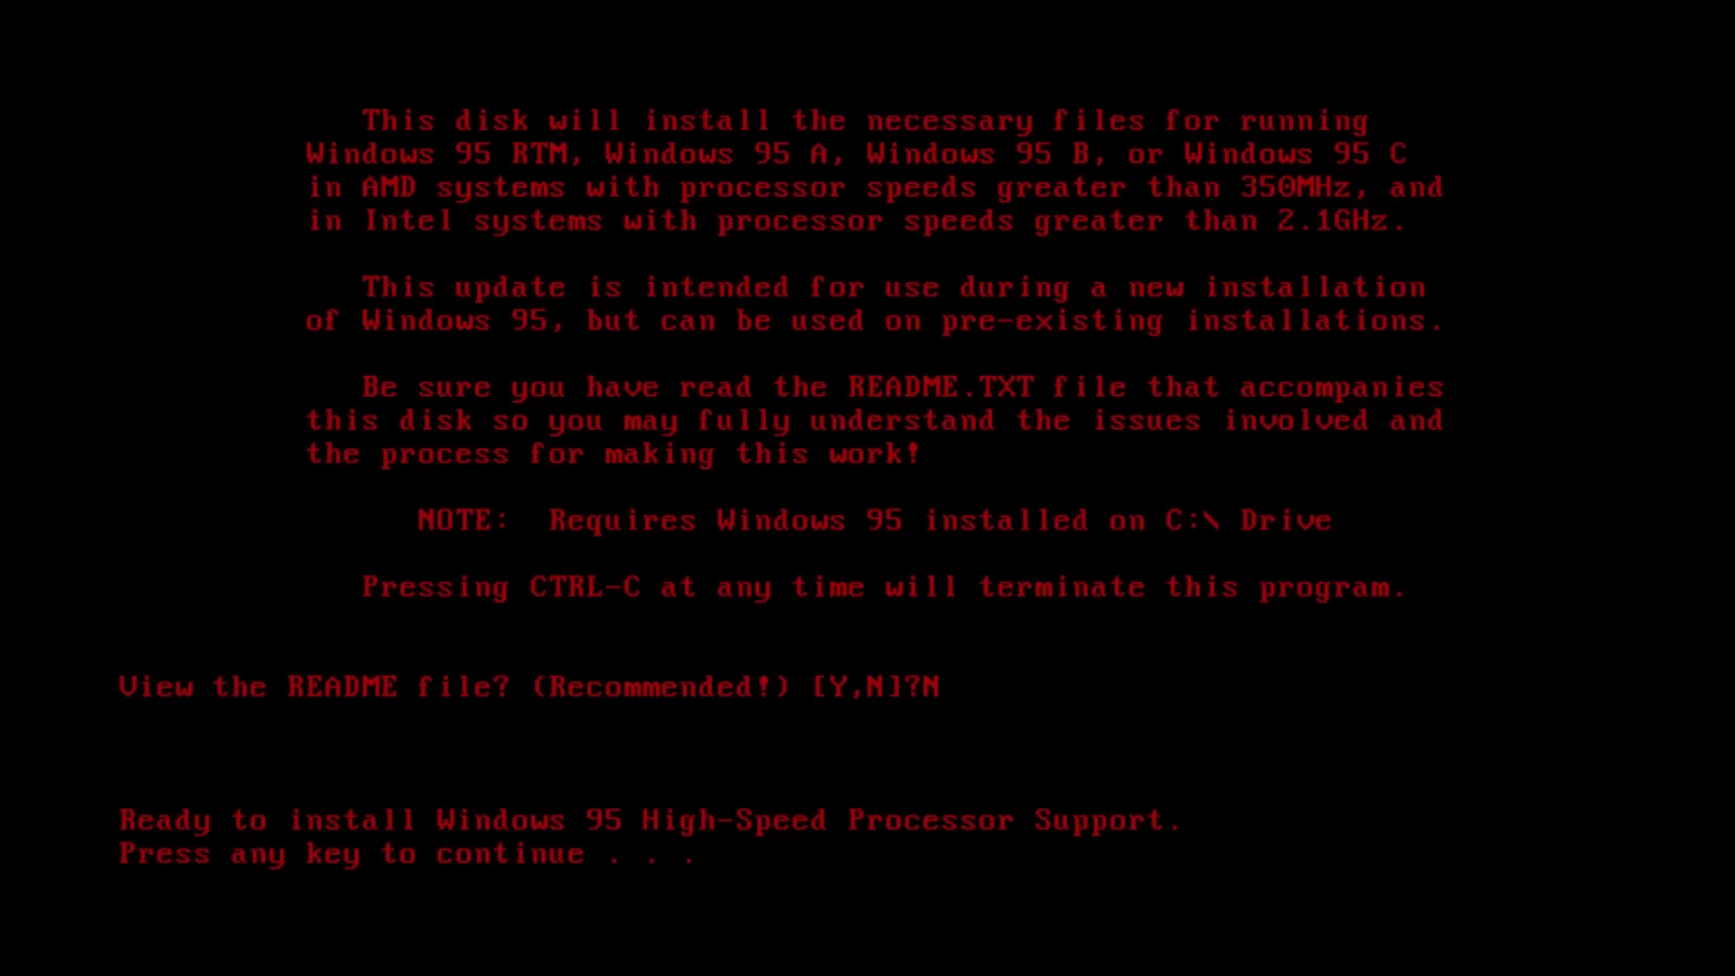
pyautogui.press('Return')
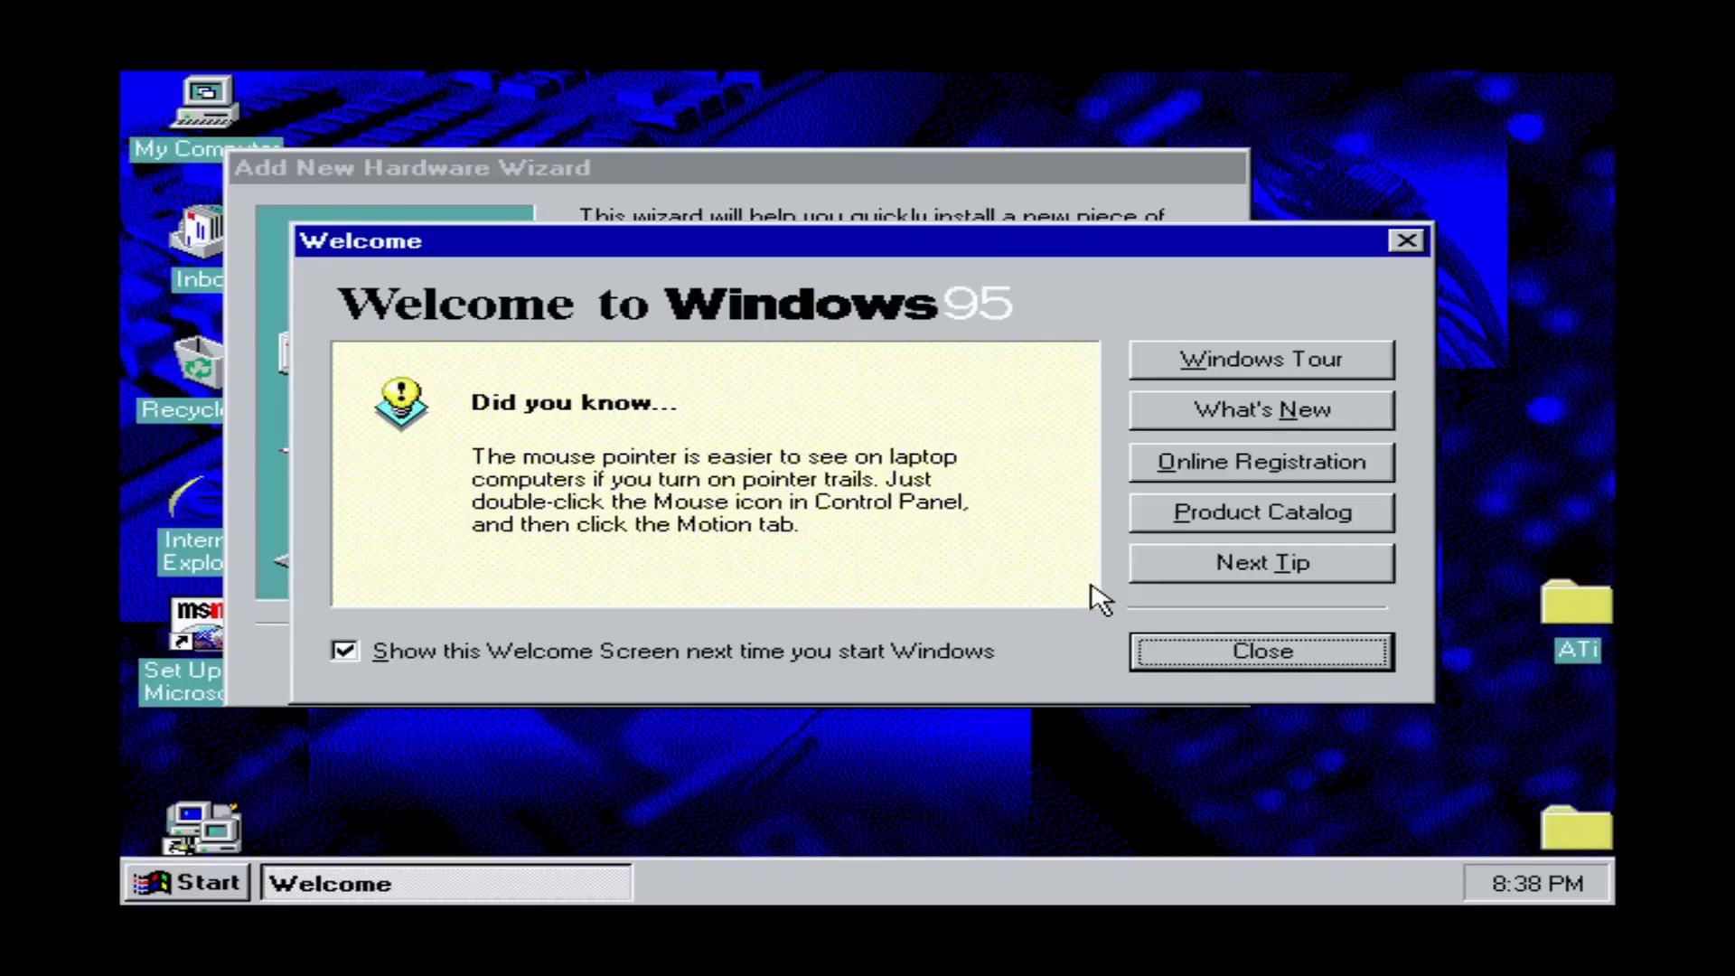
# - Run hardware detection and scroll the detected devices from Communications Port to System timer
pyautogui.click(1261, 669)
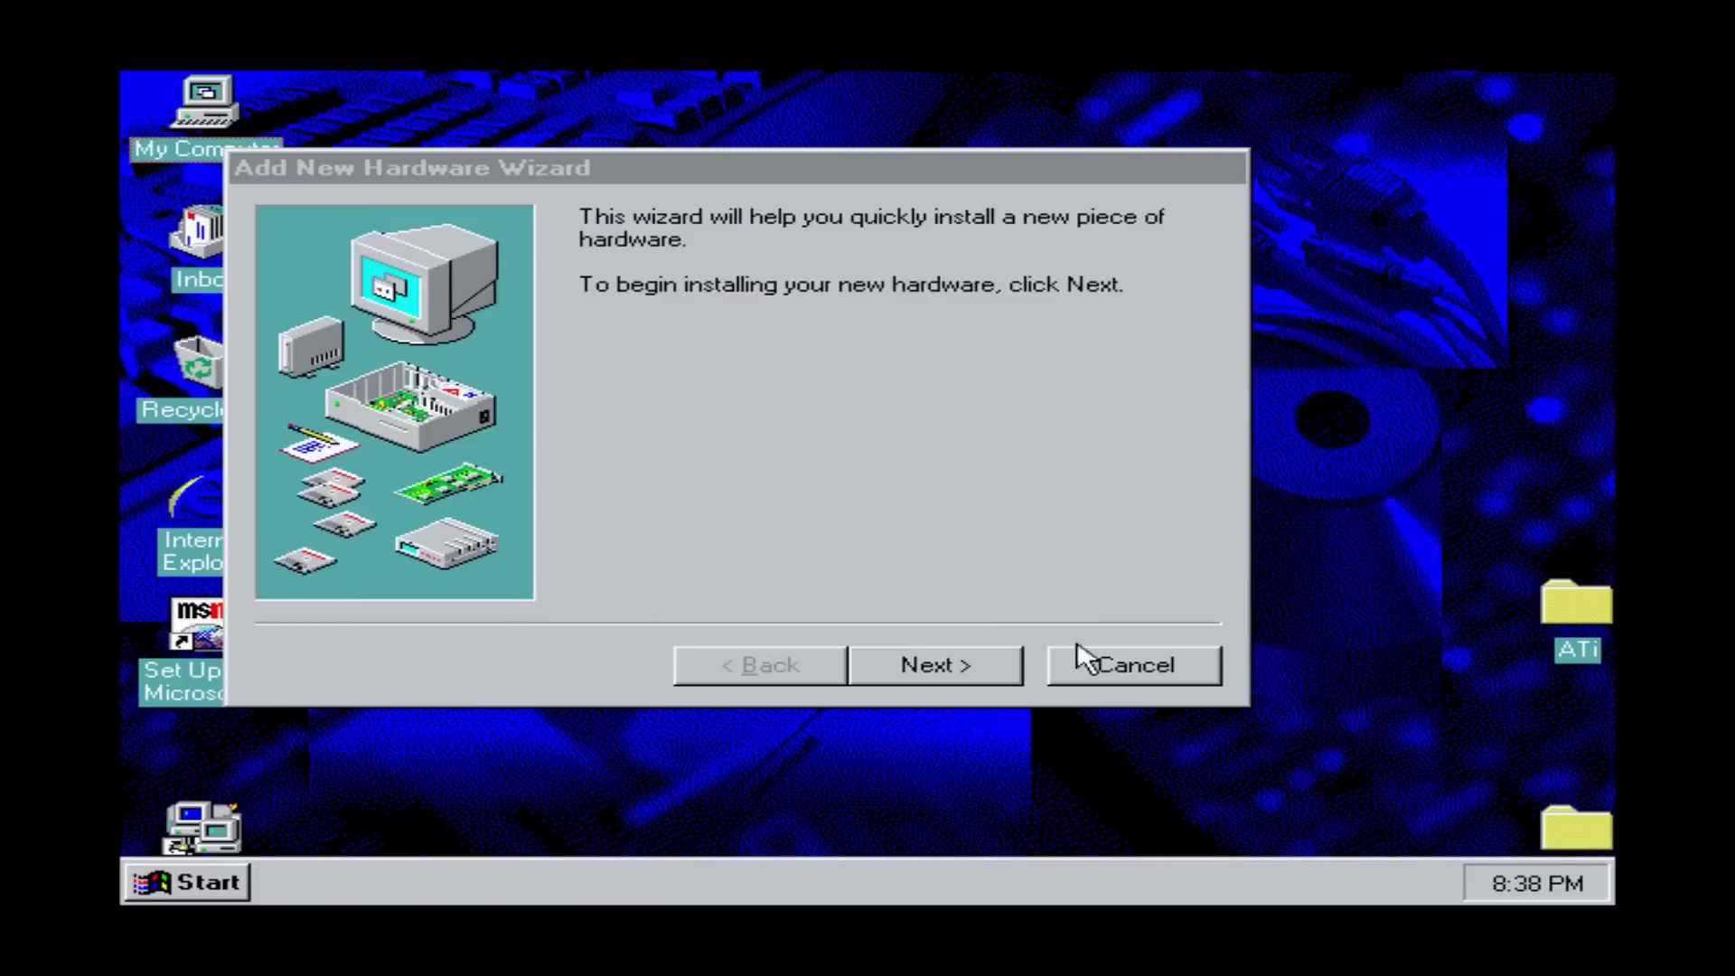
pyautogui.click(903, 666)
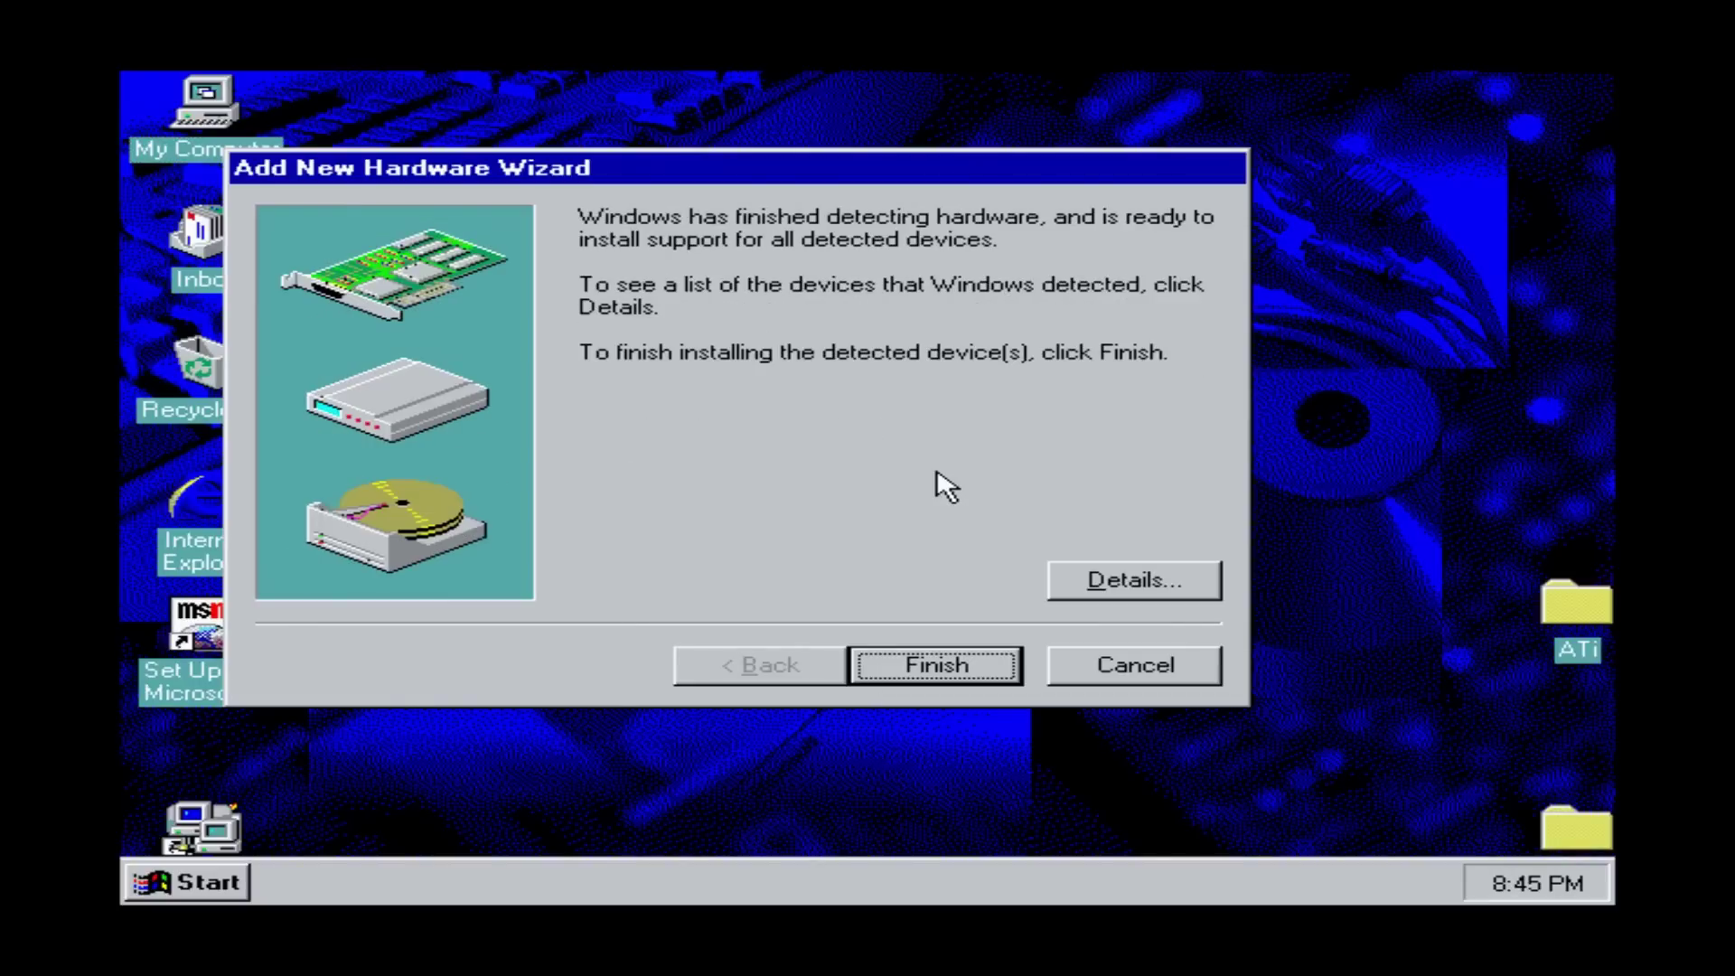
pyautogui.click(1080, 592)
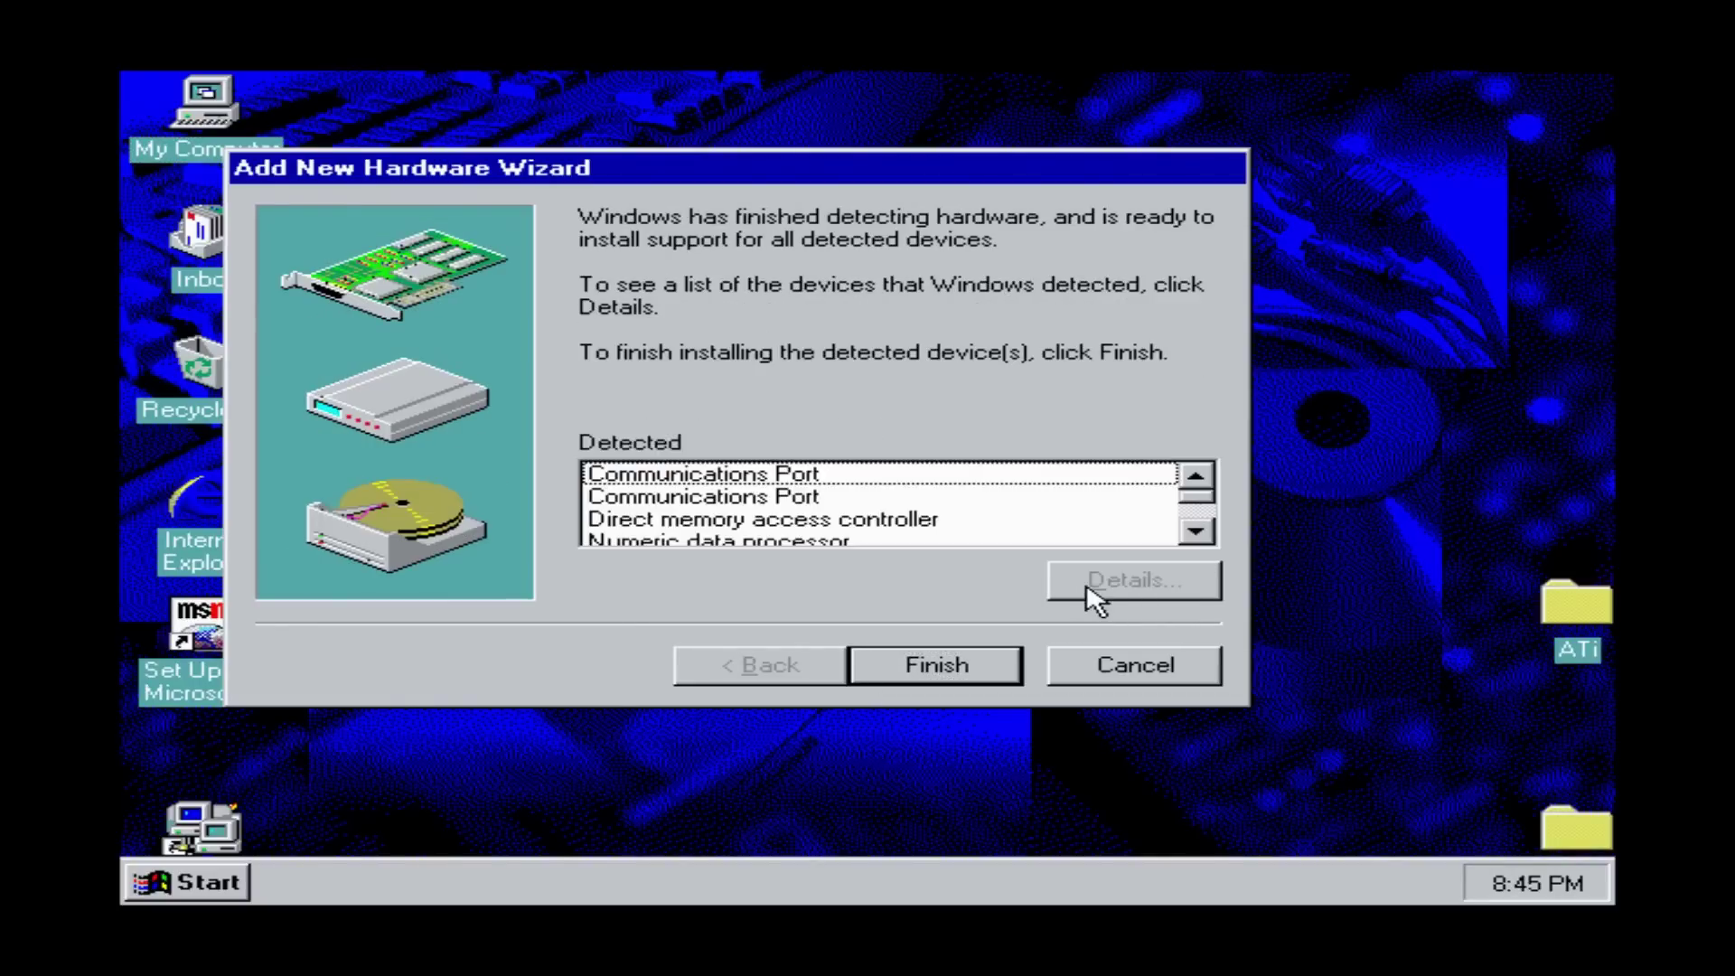
pyautogui.click(1186, 542)
pyautogui.click(1186, 540)
pyautogui.click(1186, 540)
pyautogui.click(1187, 540)
pyautogui.click(1187, 541)
pyautogui.click(1188, 542)
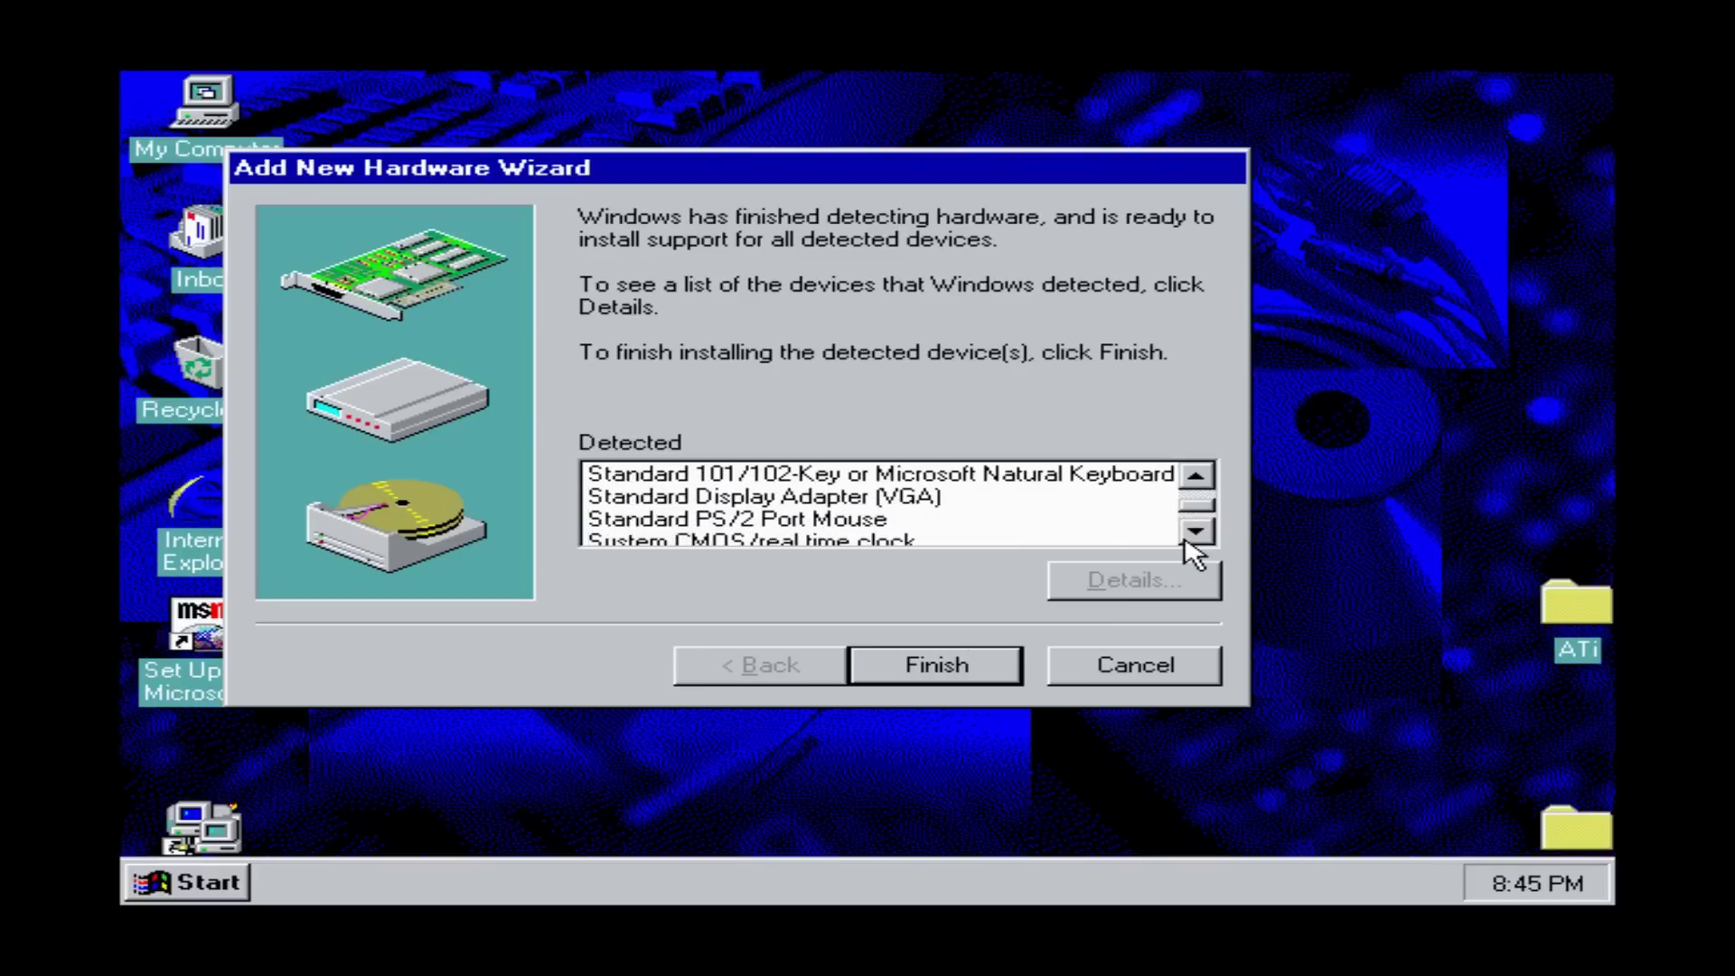
pyautogui.click(1189, 542)
pyautogui.click(1189, 542)
pyautogui.click(1189, 542)
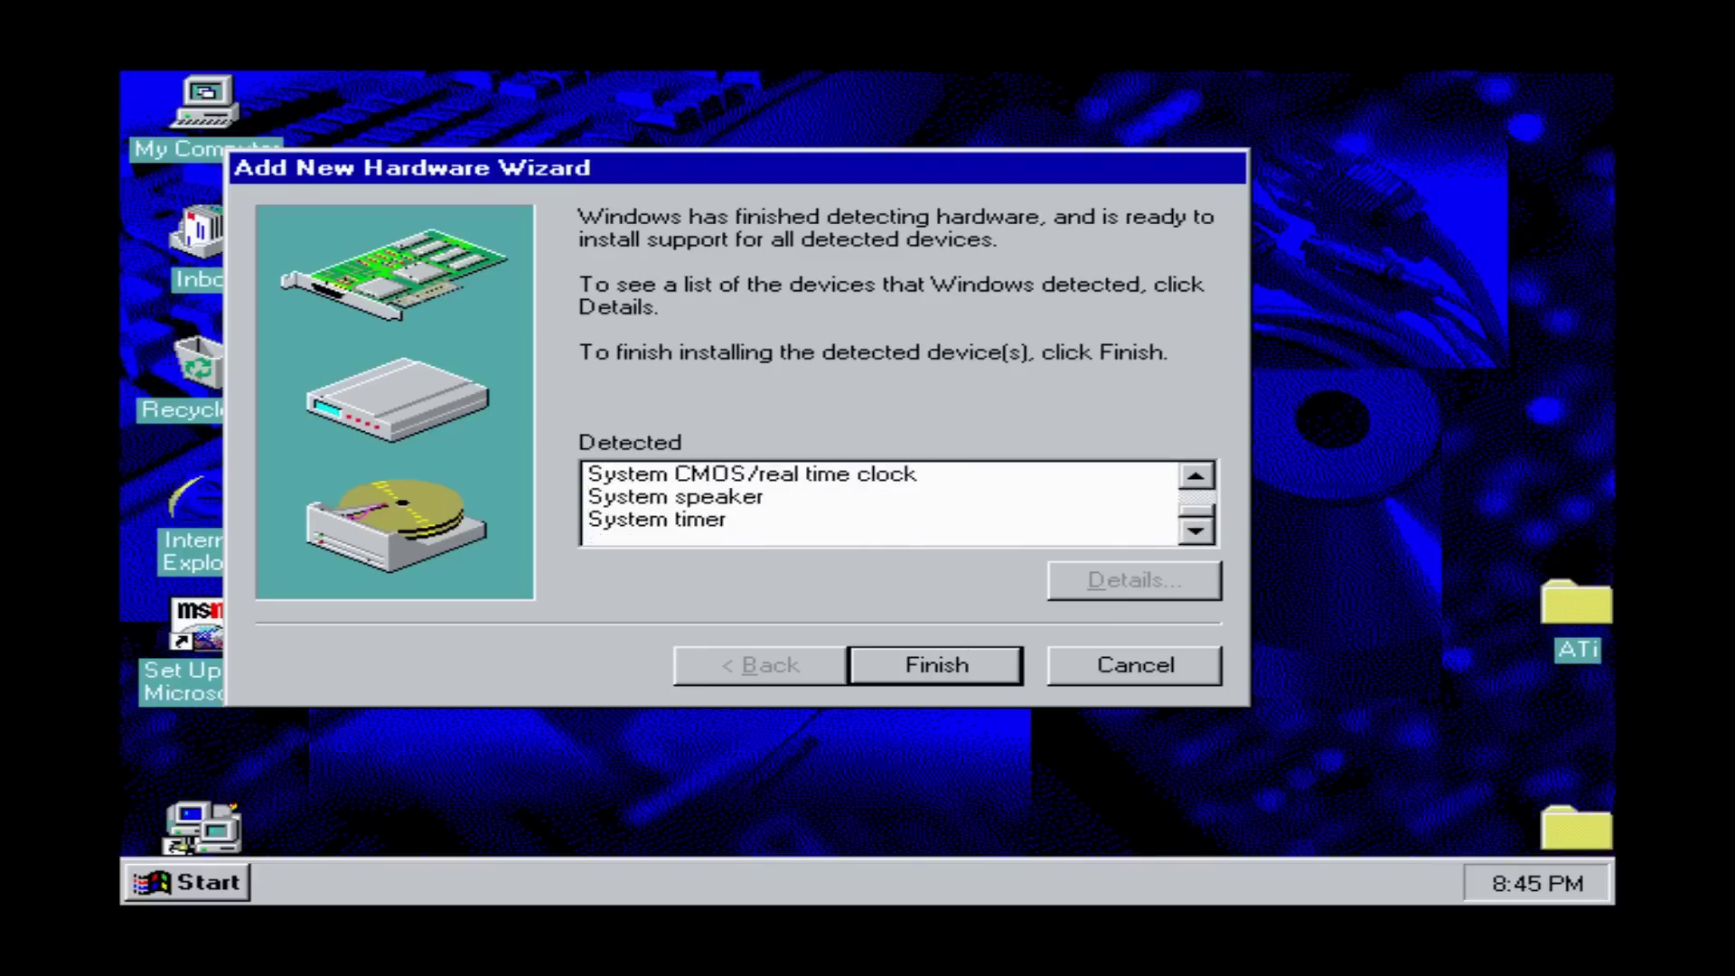
# - Finish installing the detected devices, then manually add PCI bus as a System device
pyautogui.click(963, 682)
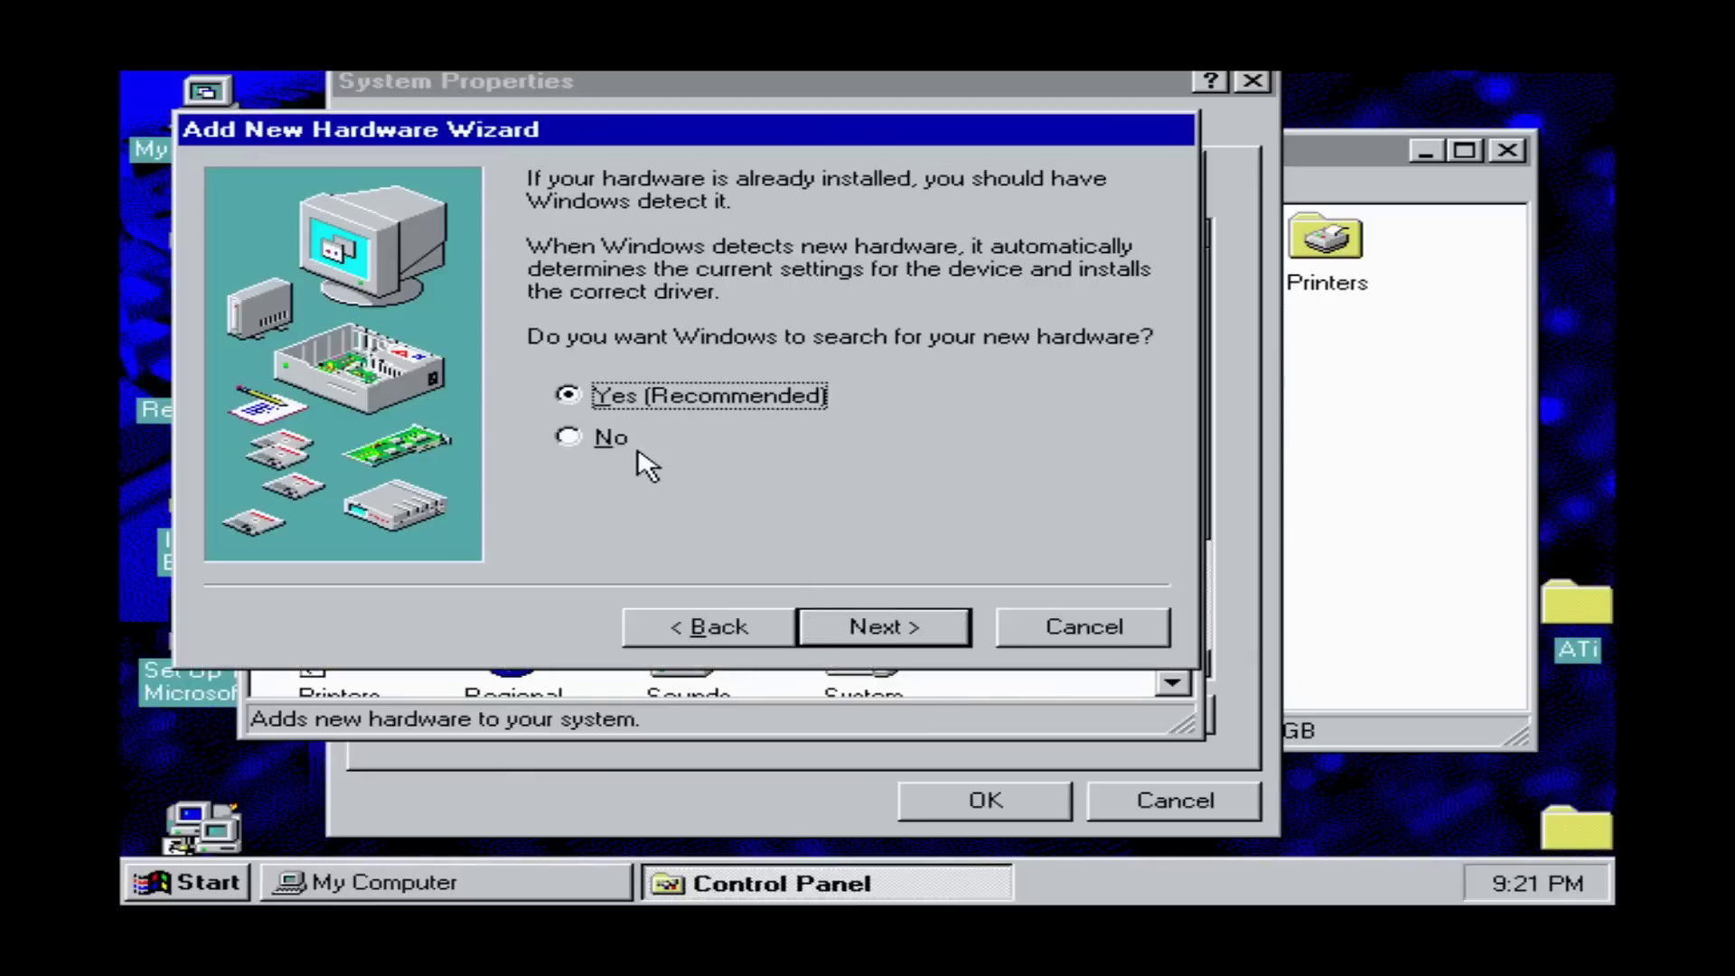
pyautogui.click(611, 437)
pyautogui.click(872, 626)
pyautogui.click(1112, 464)
pyautogui.click(1112, 463)
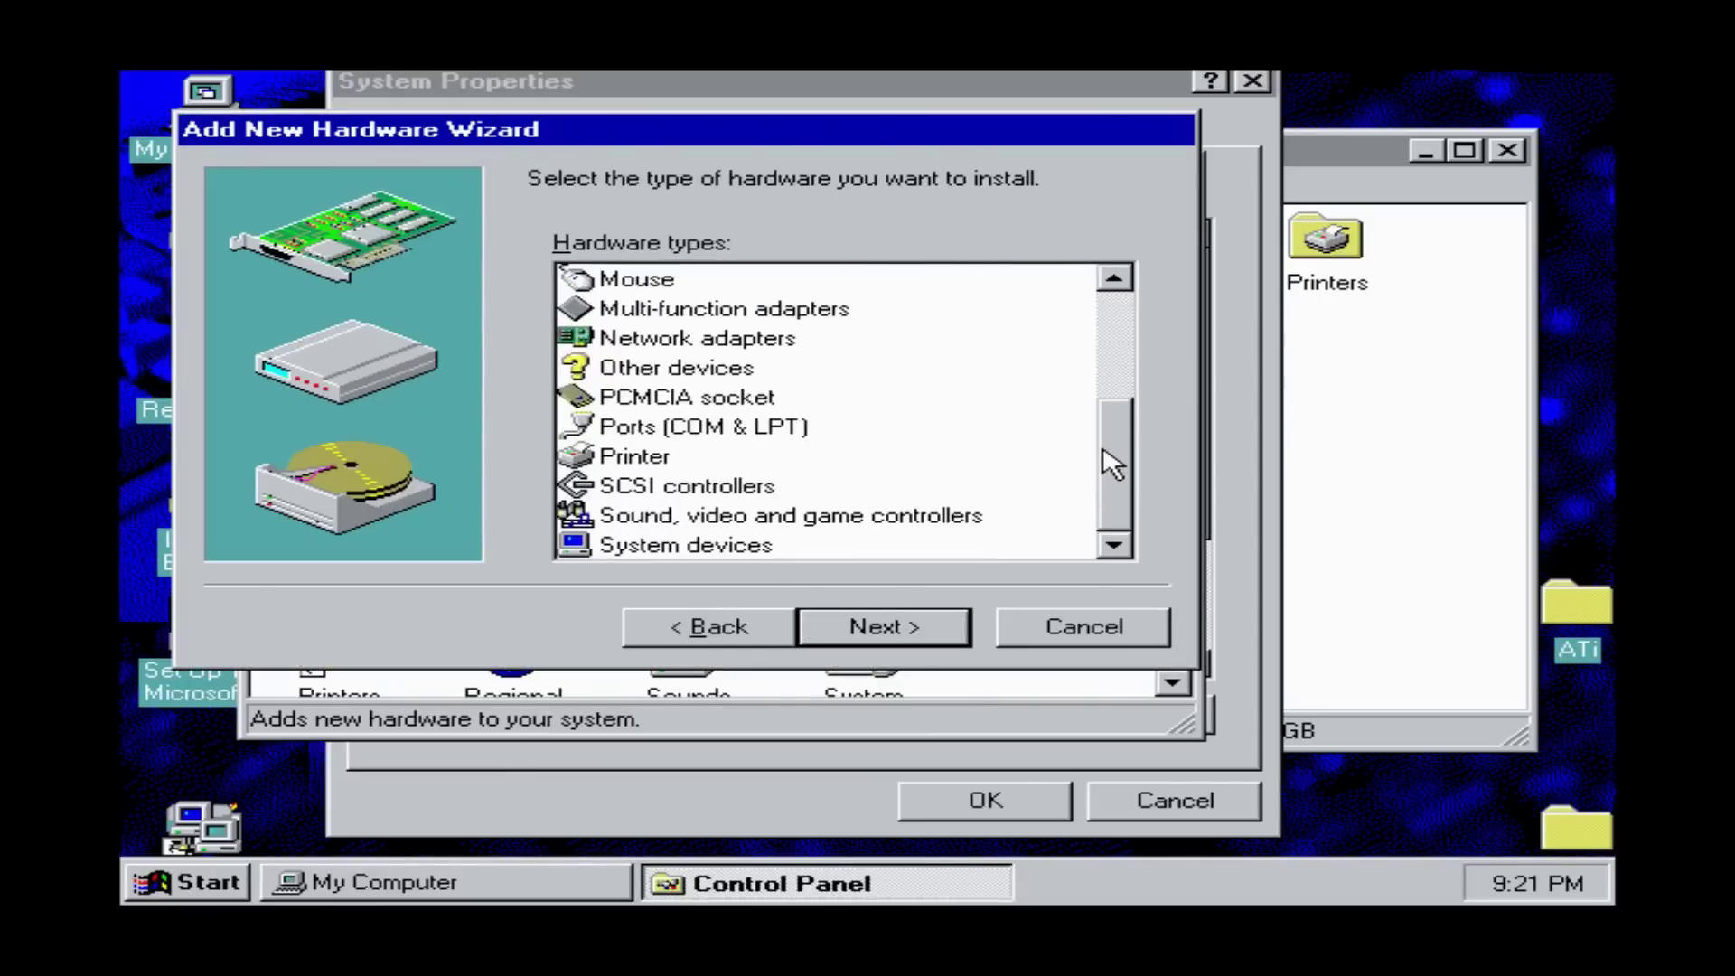
pyautogui.click(719, 547)
pyautogui.click(883, 626)
pyautogui.click(253, 433)
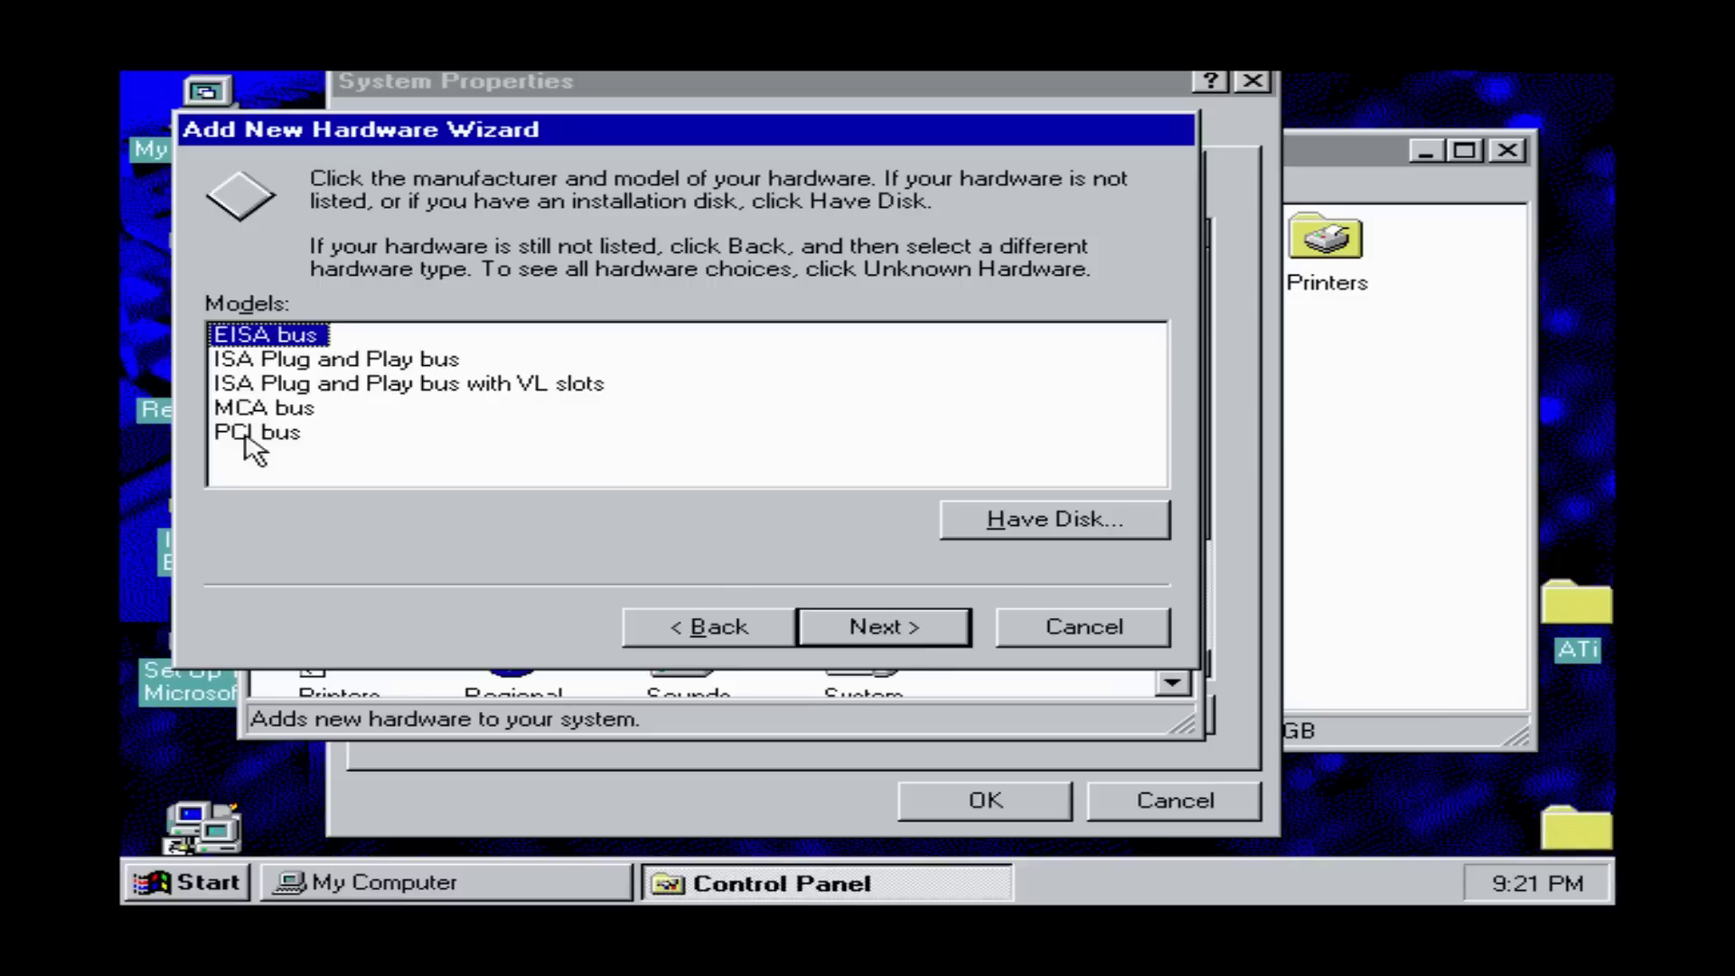
pyautogui.click(876, 624)
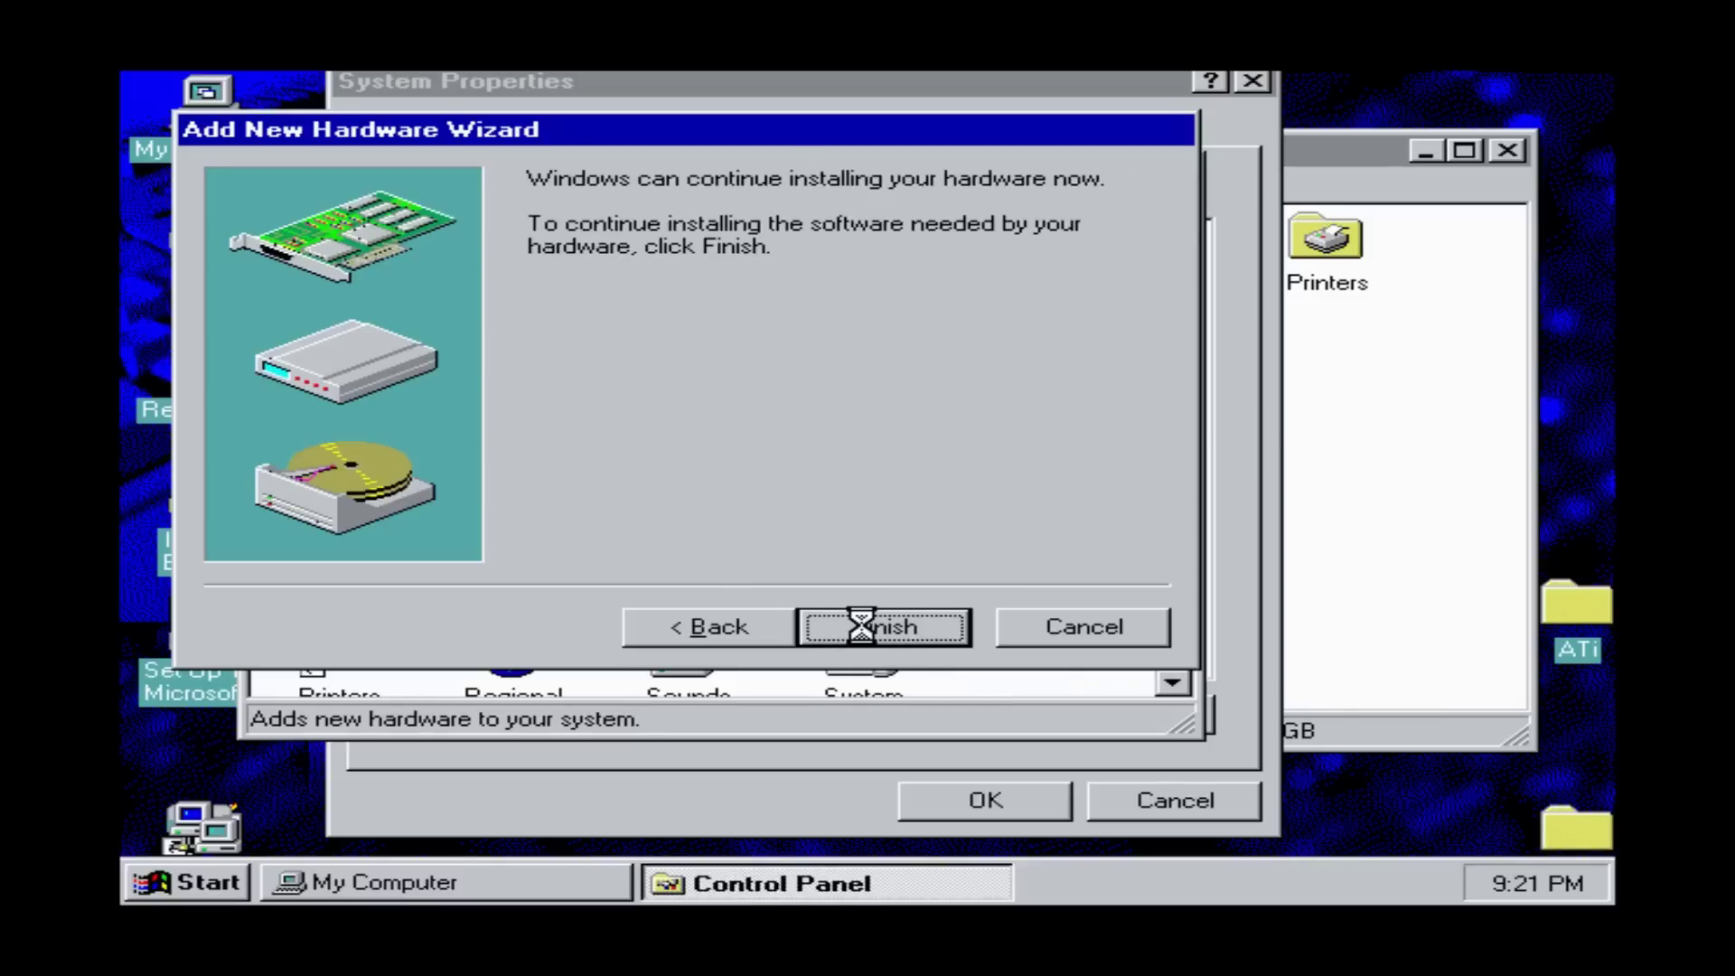
pyautogui.click(862, 631)
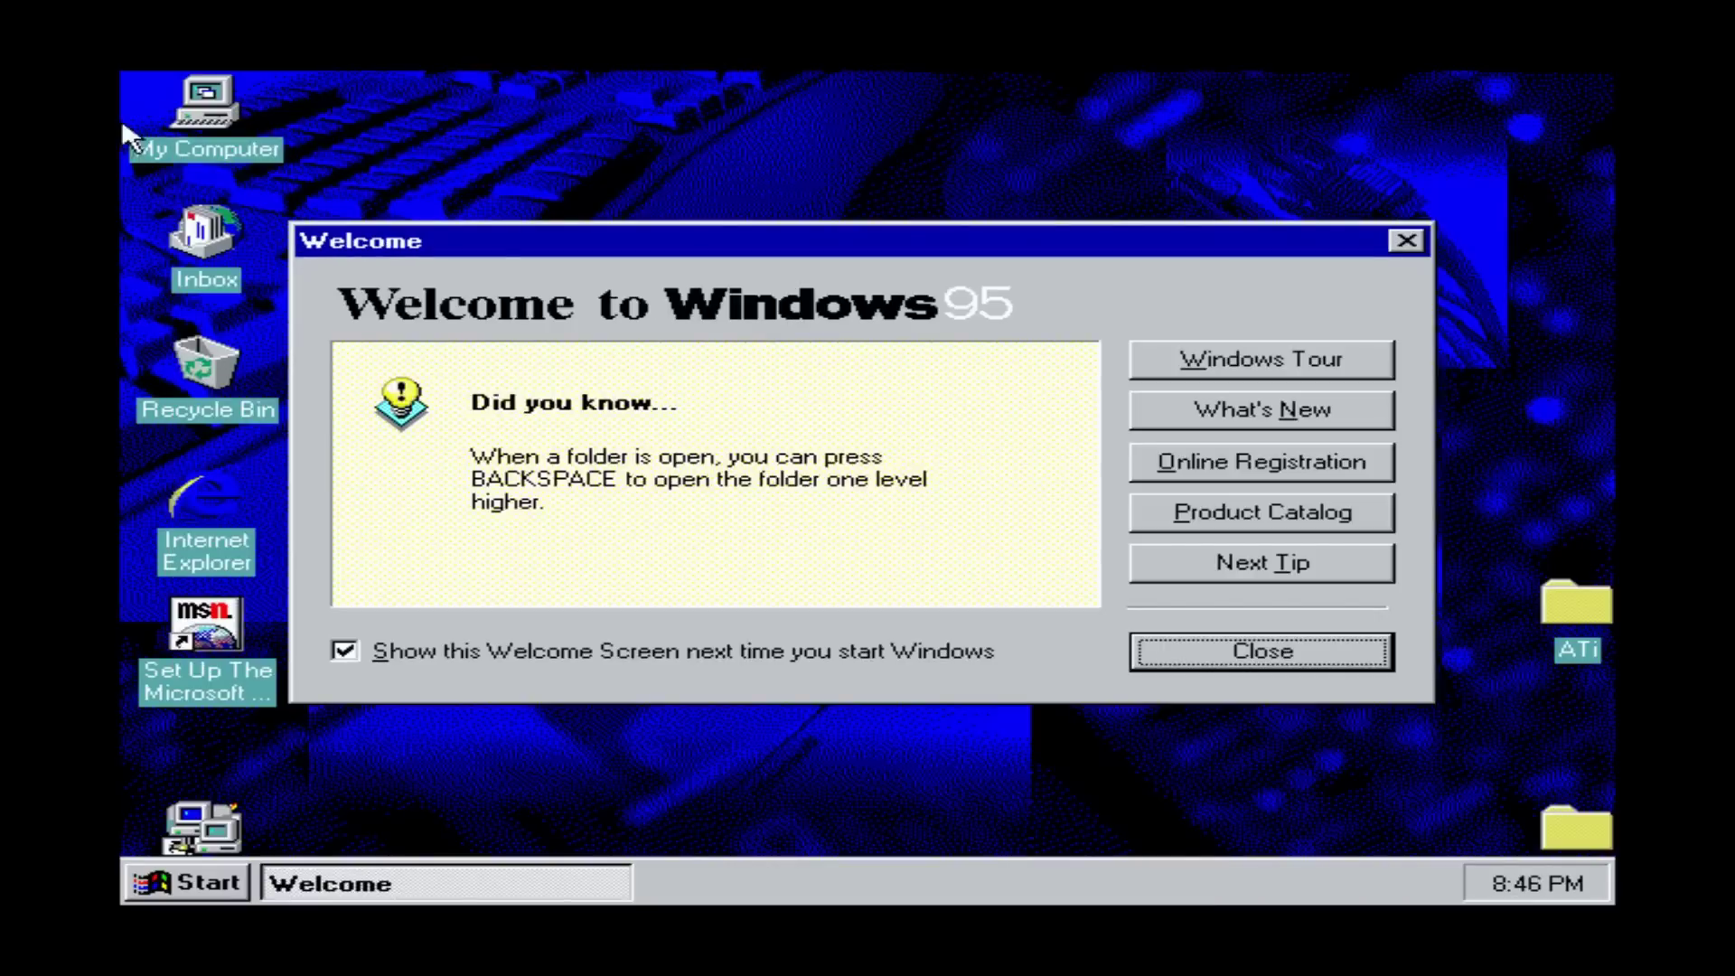
# - View My Computer's system properties, then run dxdiag to launch the DirectX Diagnostic Tool
pyautogui.rightClick(197, 99)
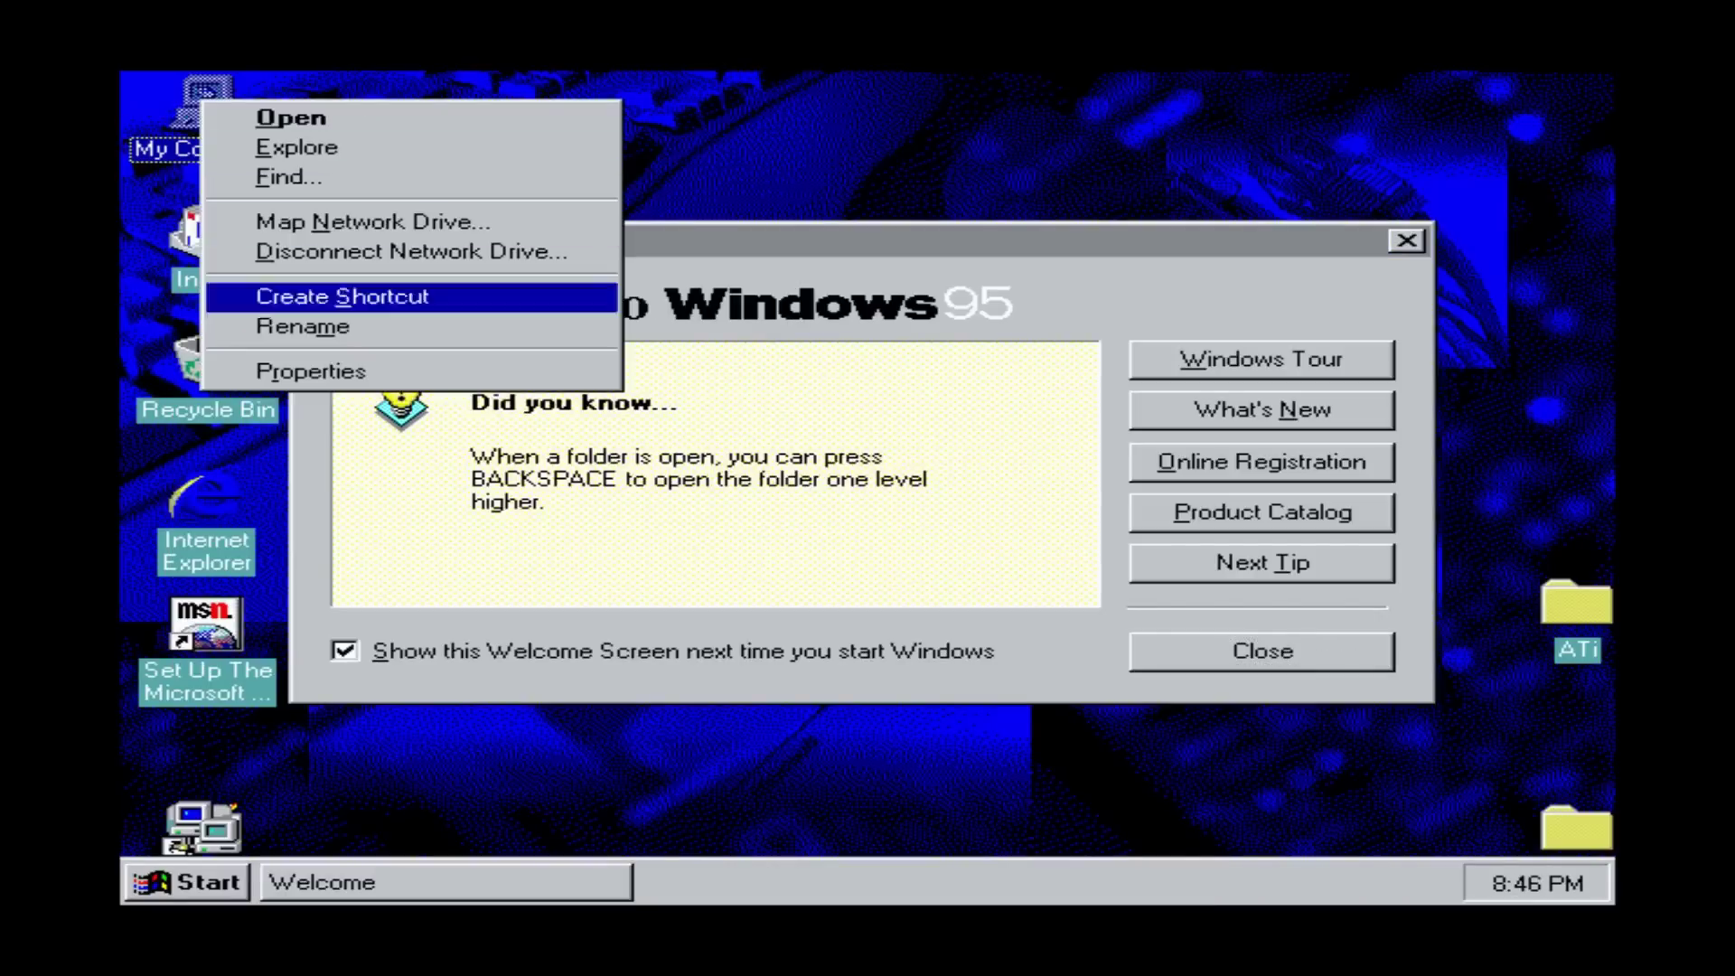
pyautogui.click(310, 371)
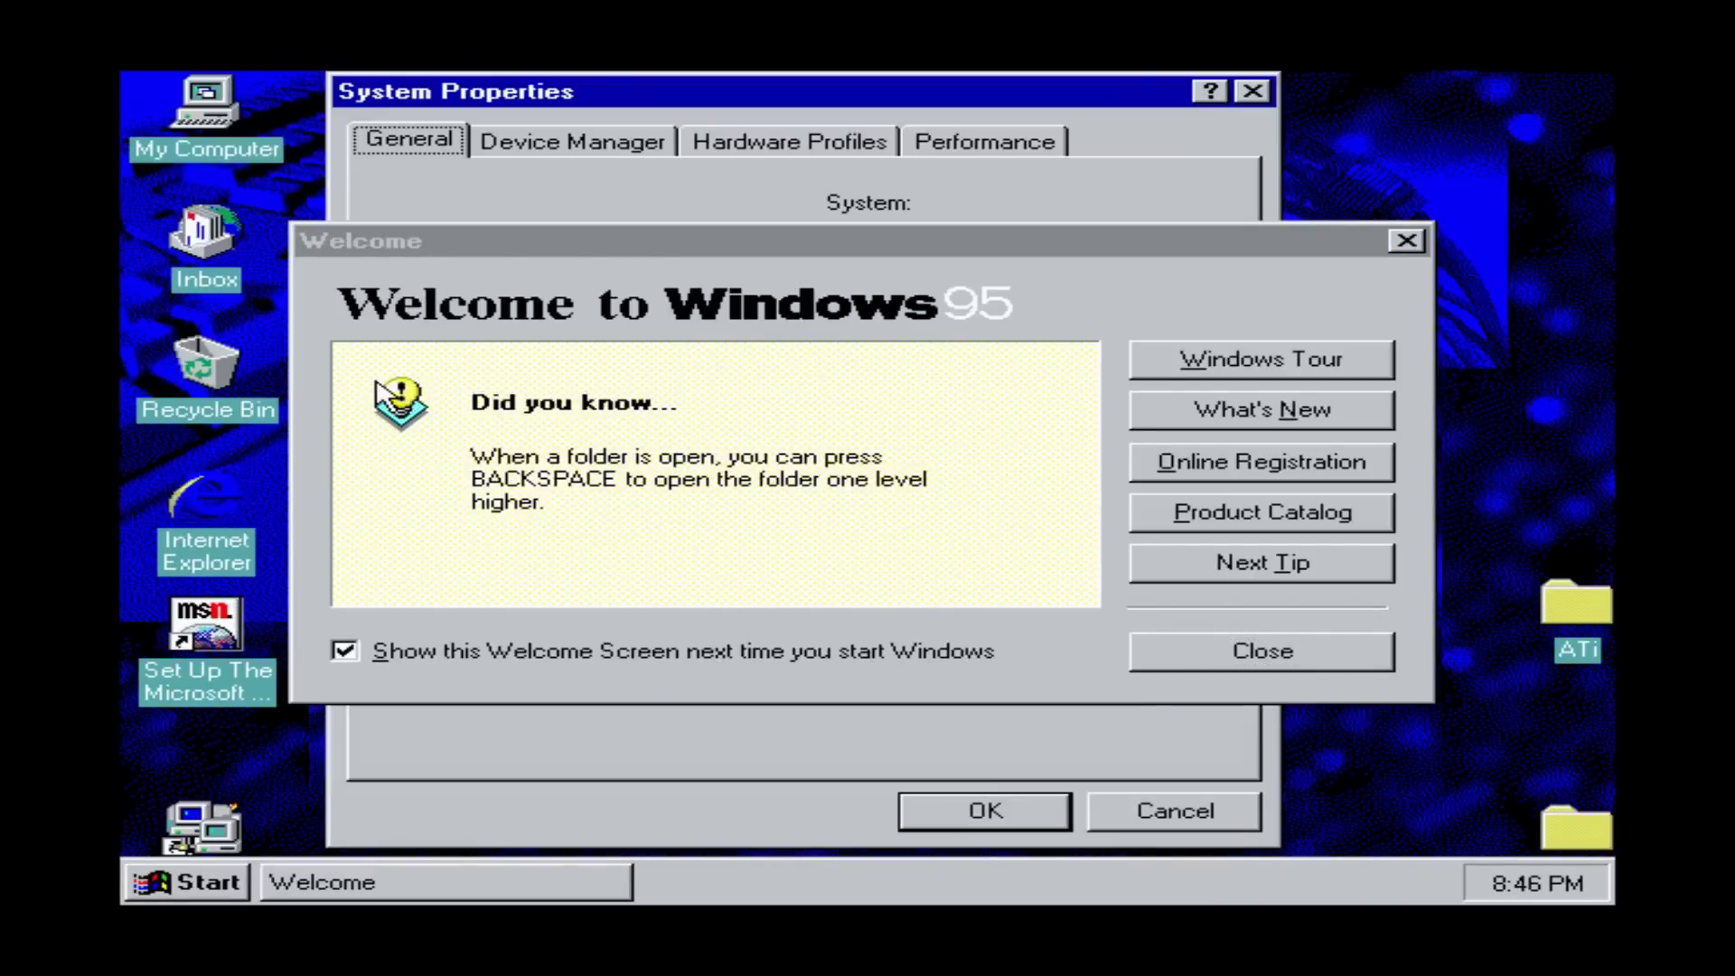
pyautogui.click(1365, 652)
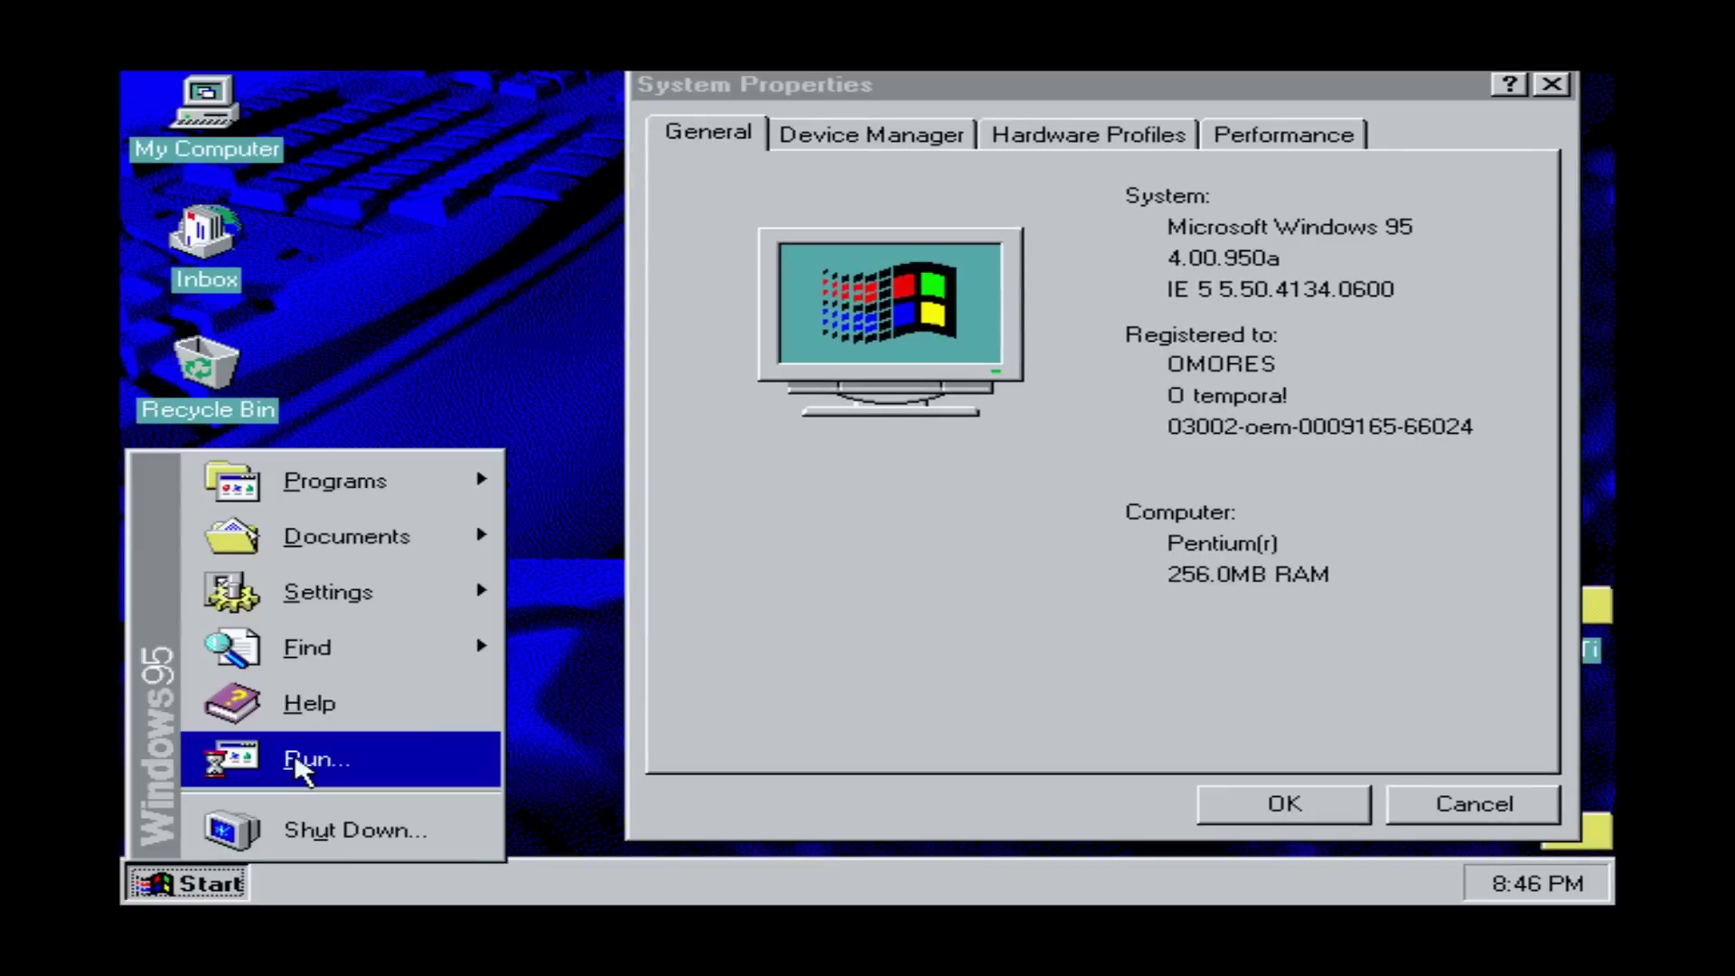
pyautogui.click(301, 761)
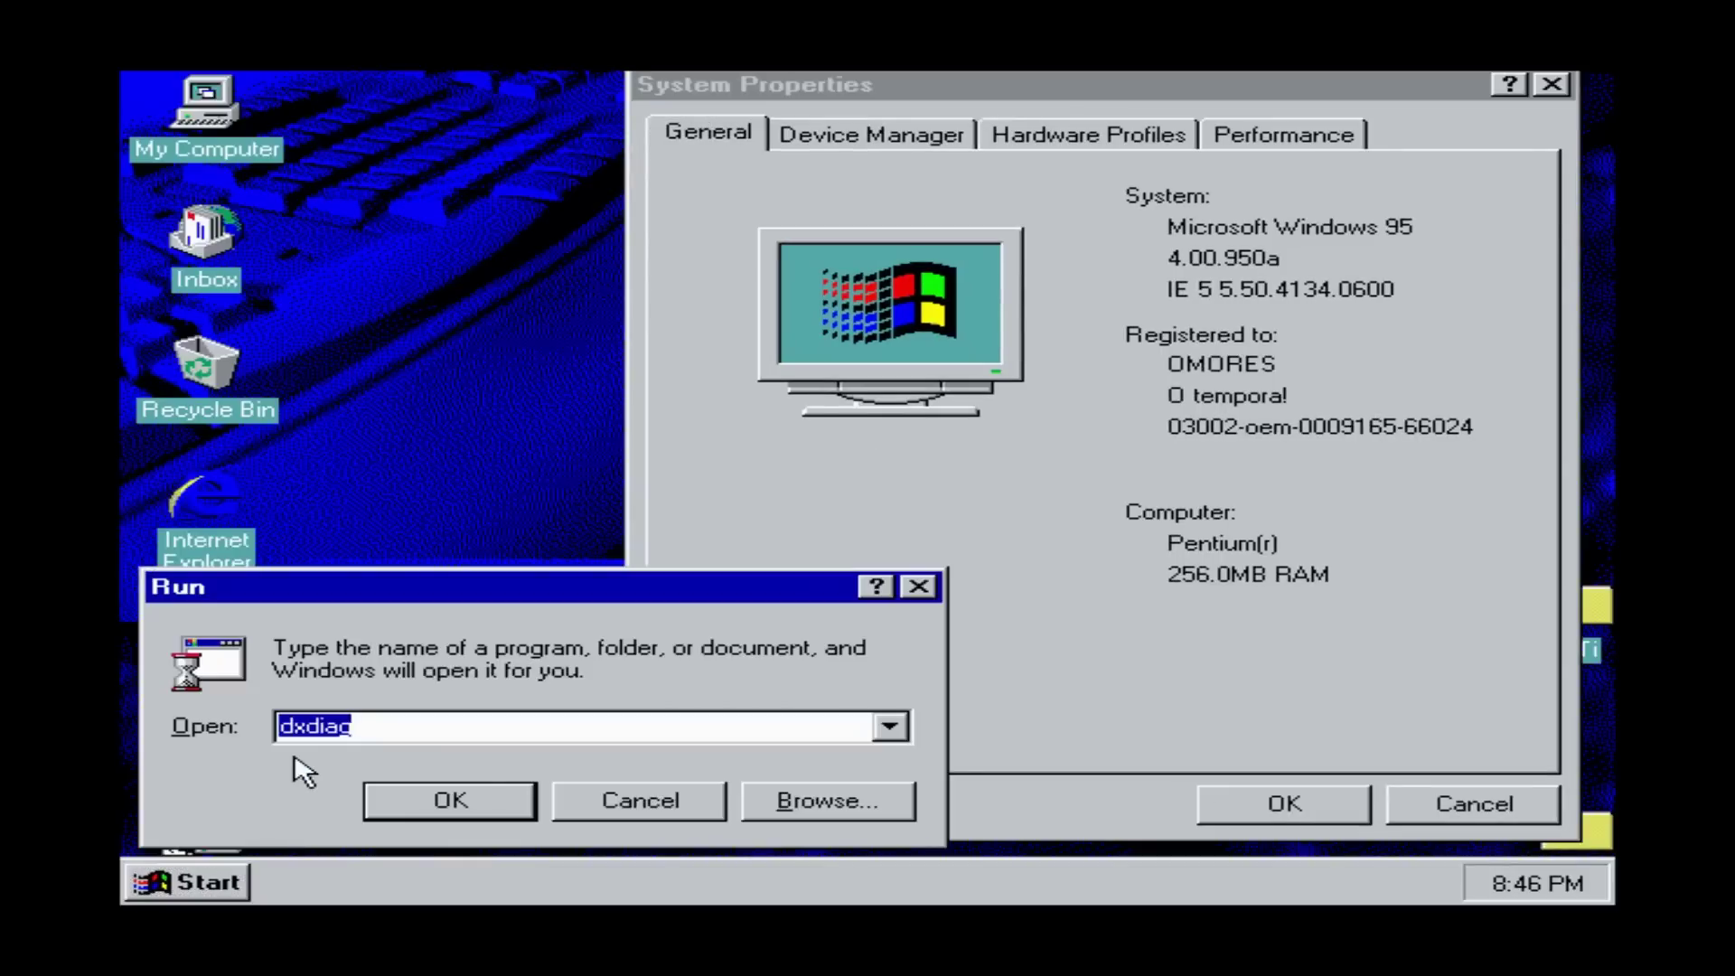
pyautogui.click(470, 800)
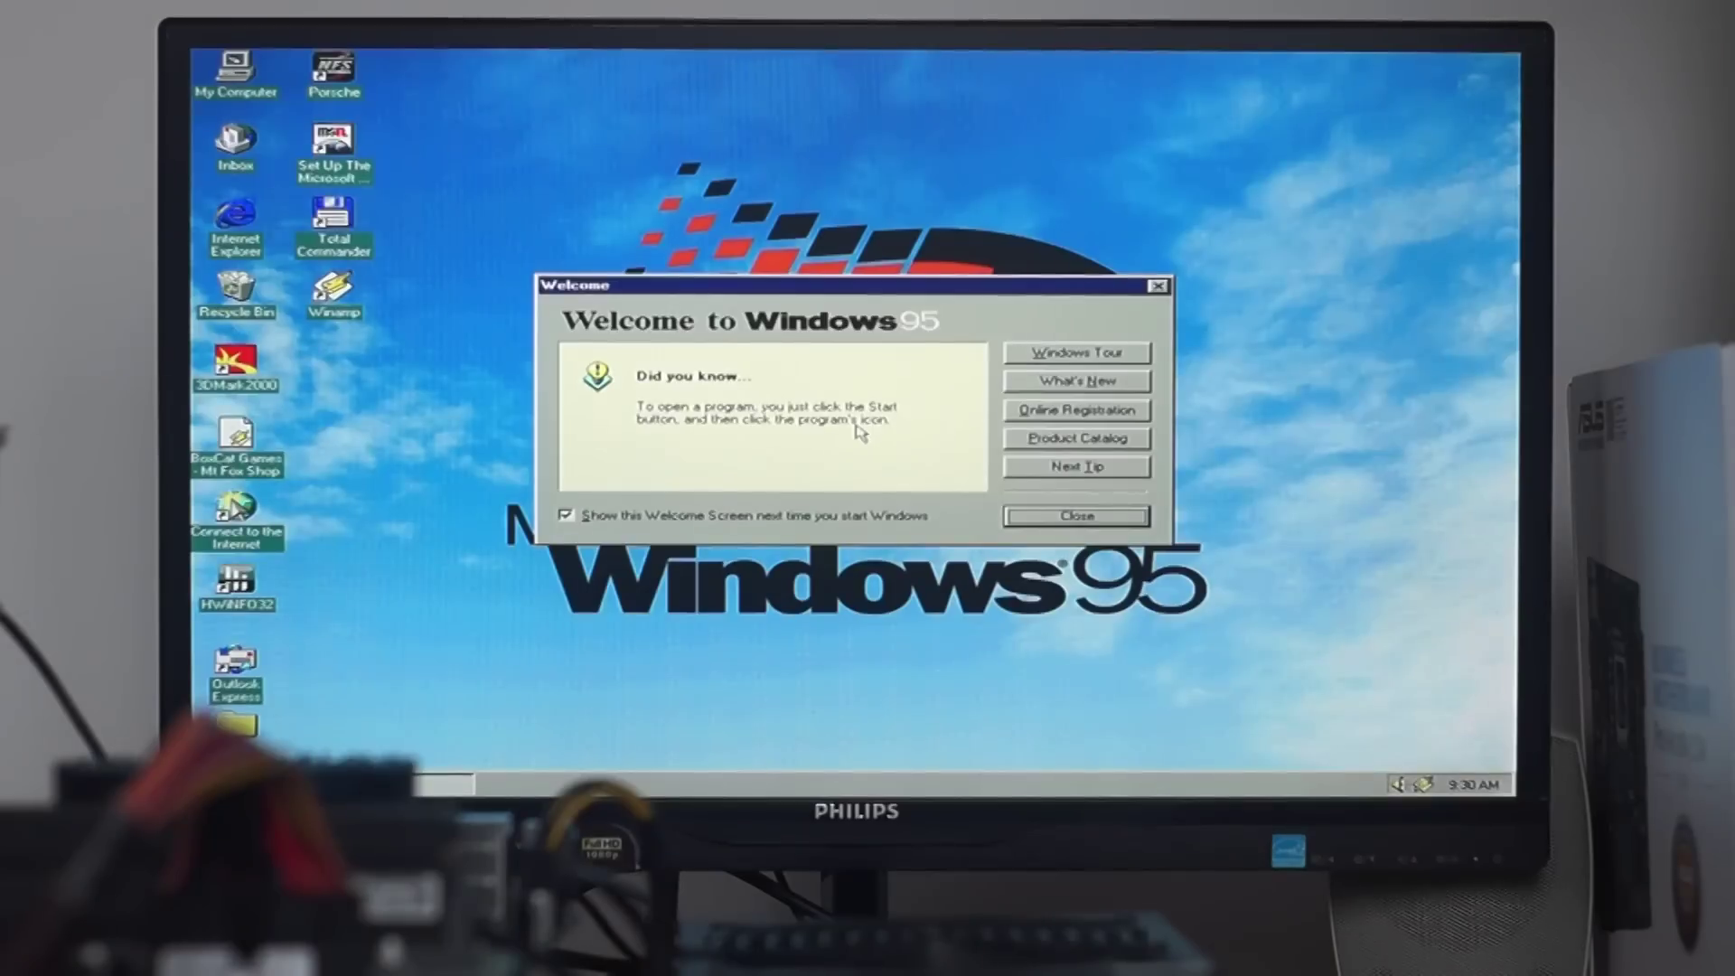
# - Launch the Porsche game from the desktop and continue as the existing player
pyautogui.click(1055, 520)
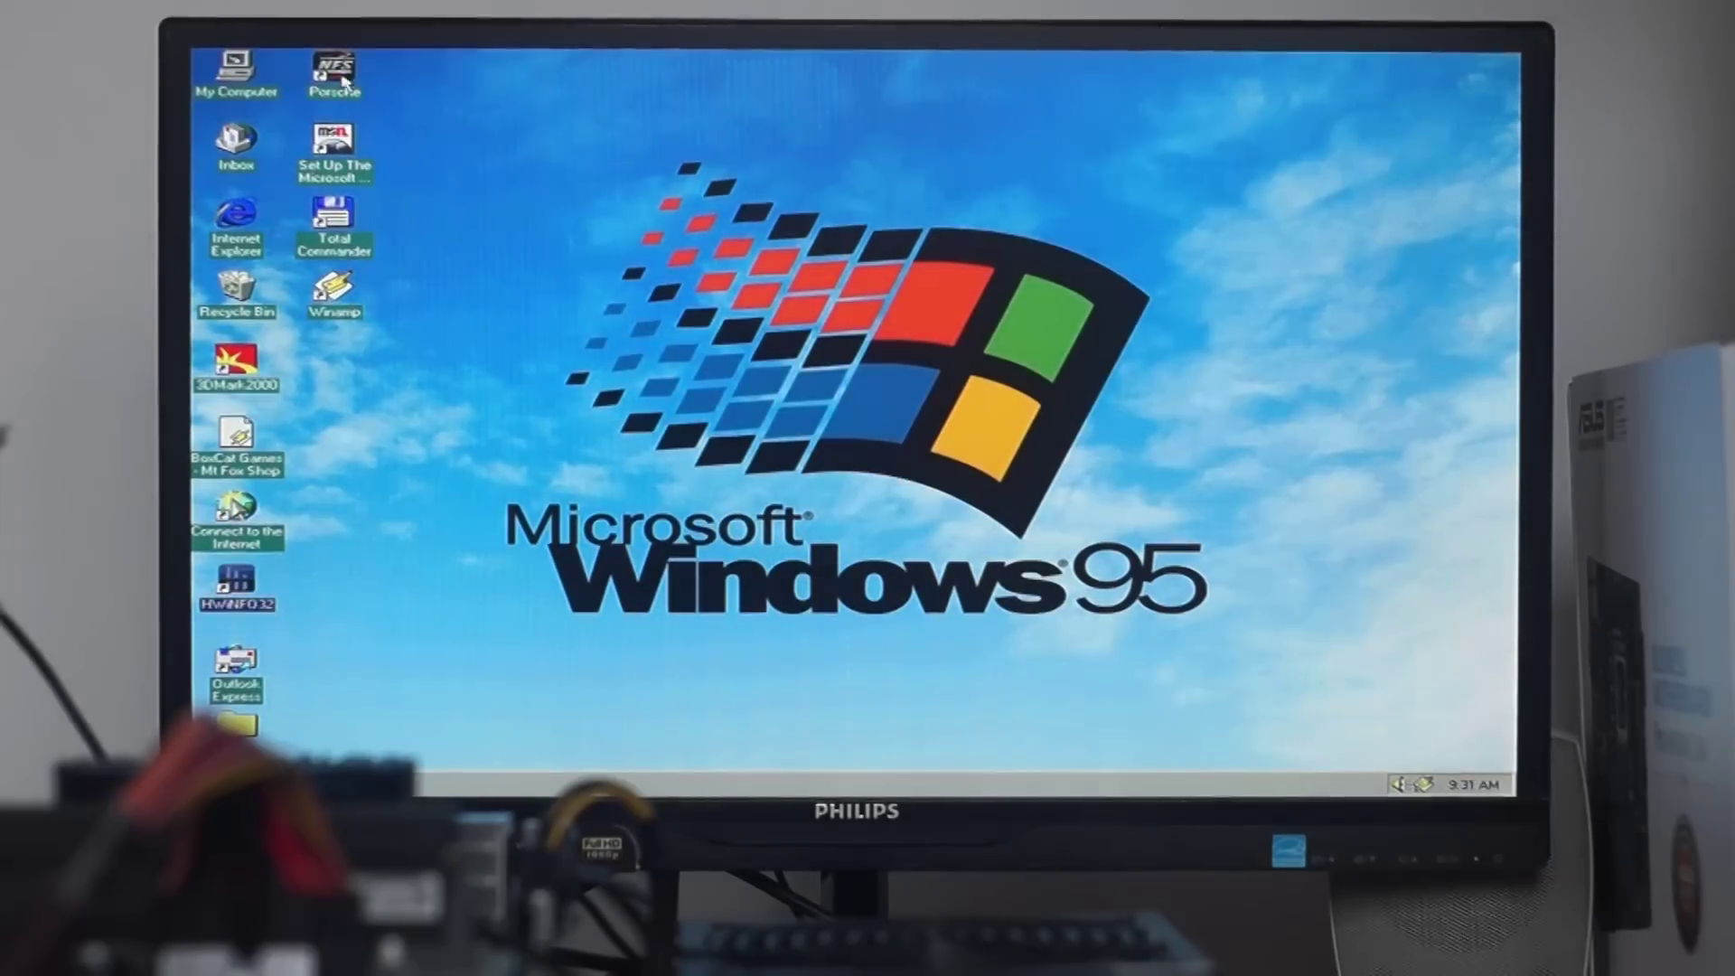
pyautogui.click(344, 80)
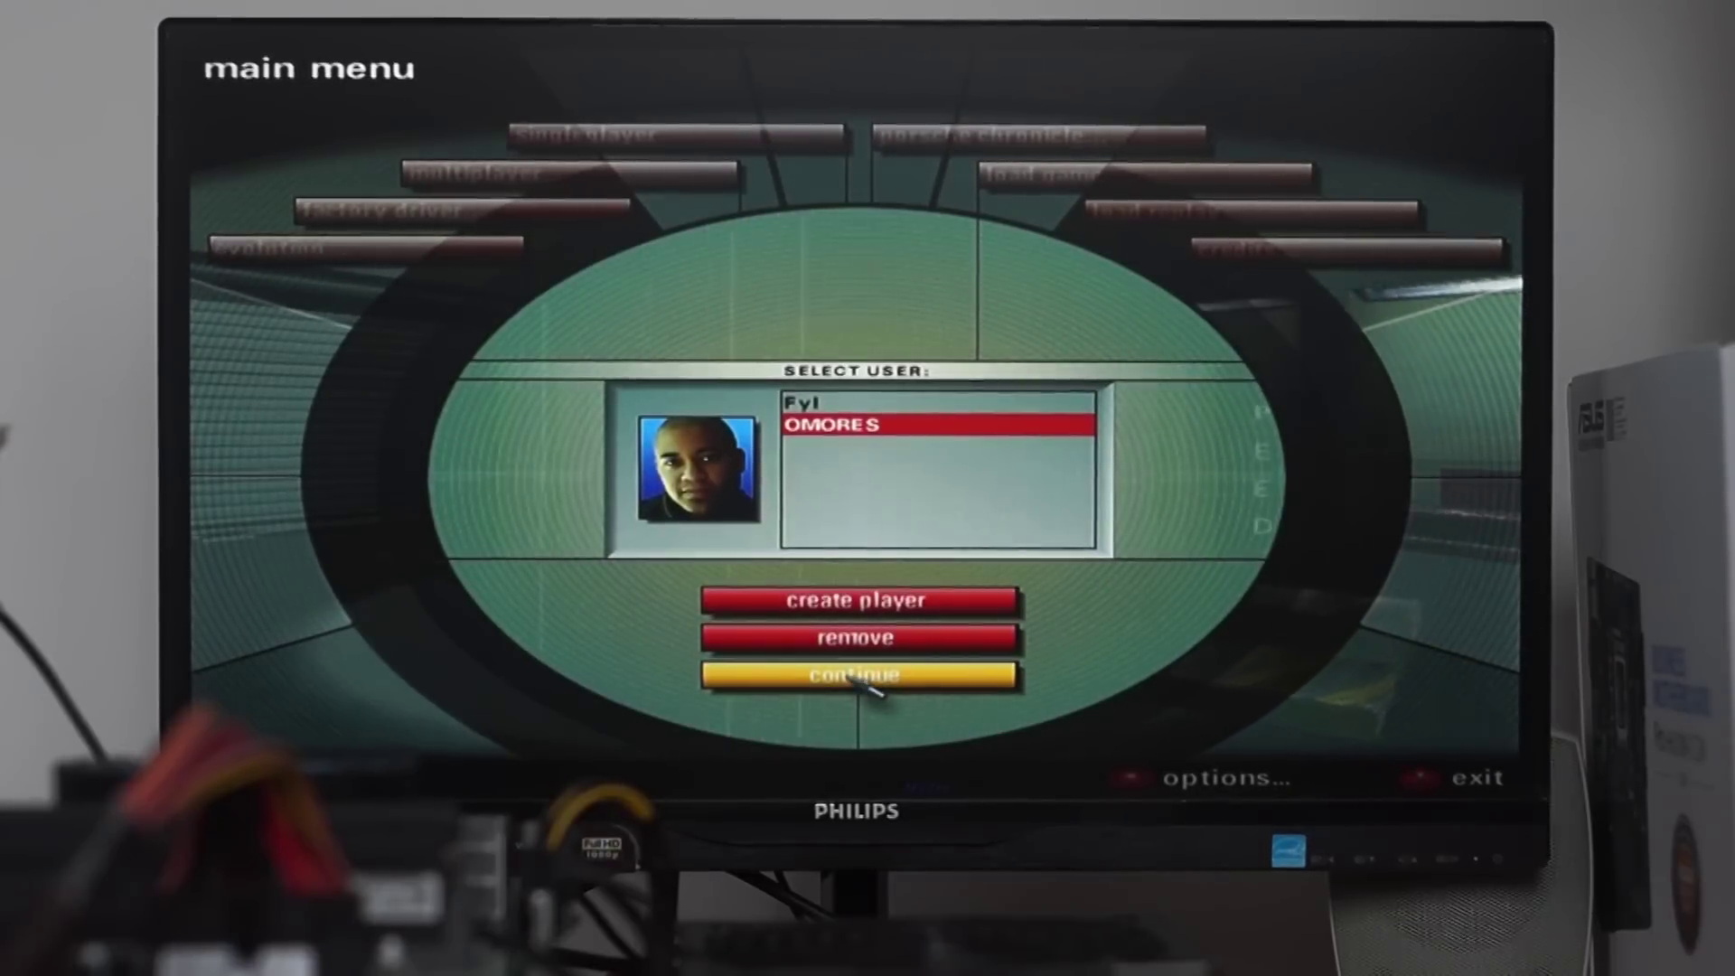
pyautogui.click(863, 684)
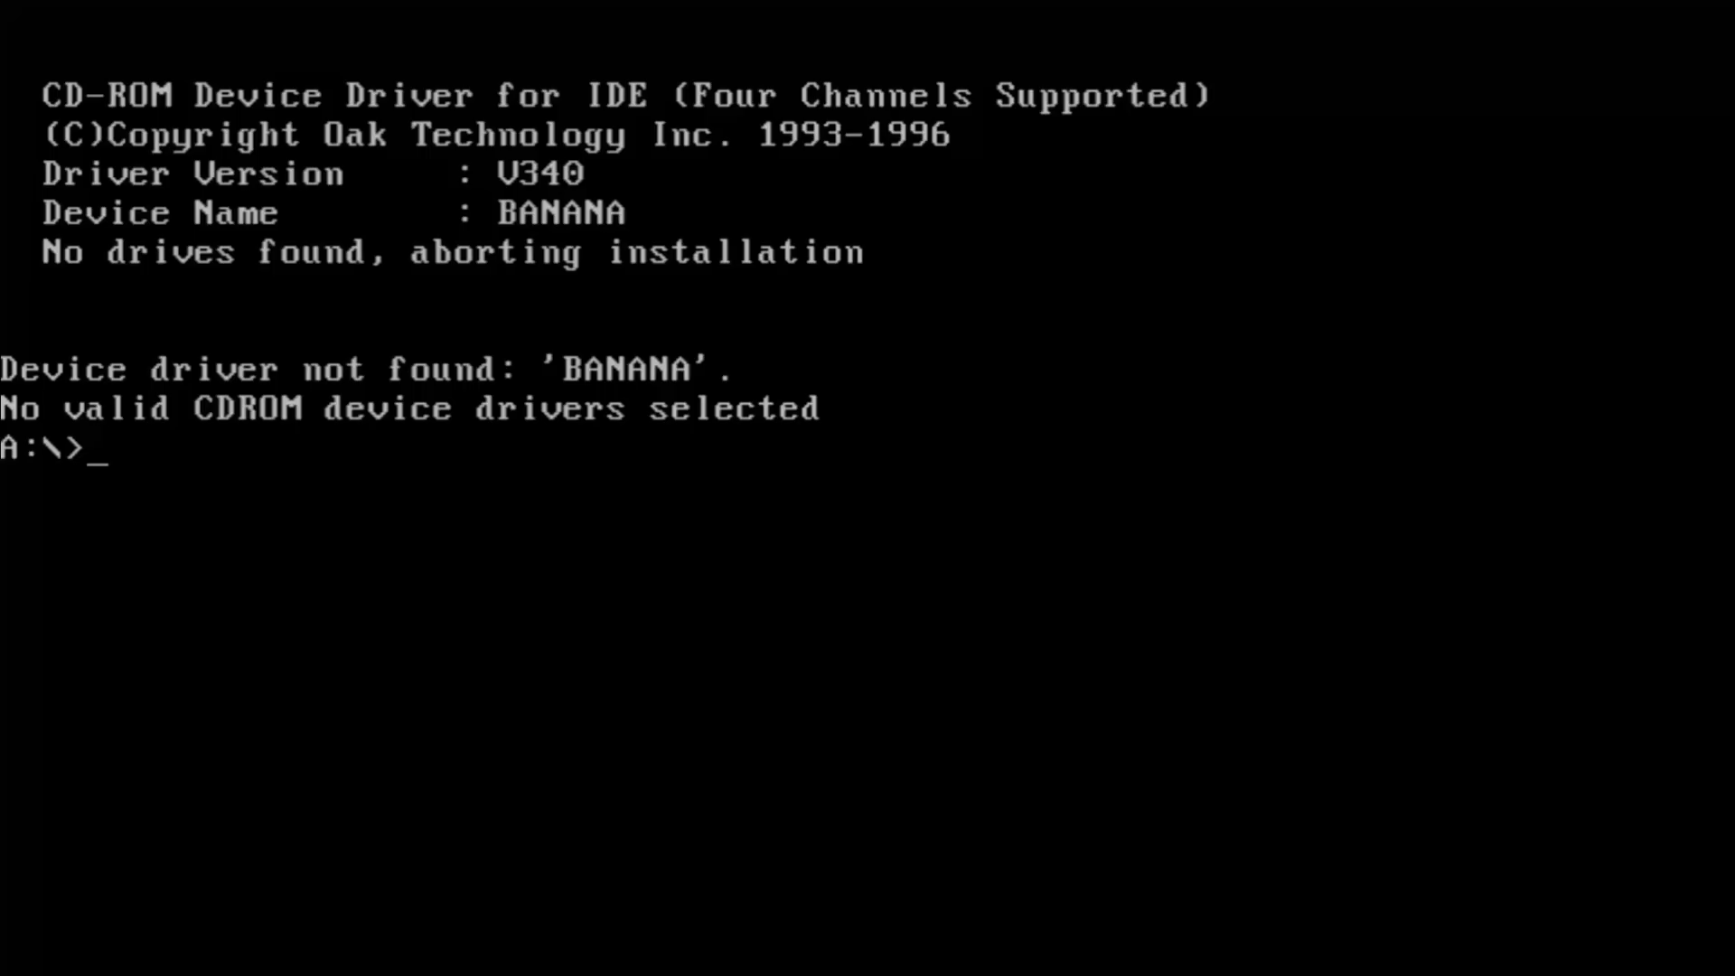
# - Make C: bootable with sys c: and copy HIMEM.SYS and EDIT.COM onto it
pyautogui.write('sys c:')
pyautogui.press('Return')
pyautogui.write('copy himem.')
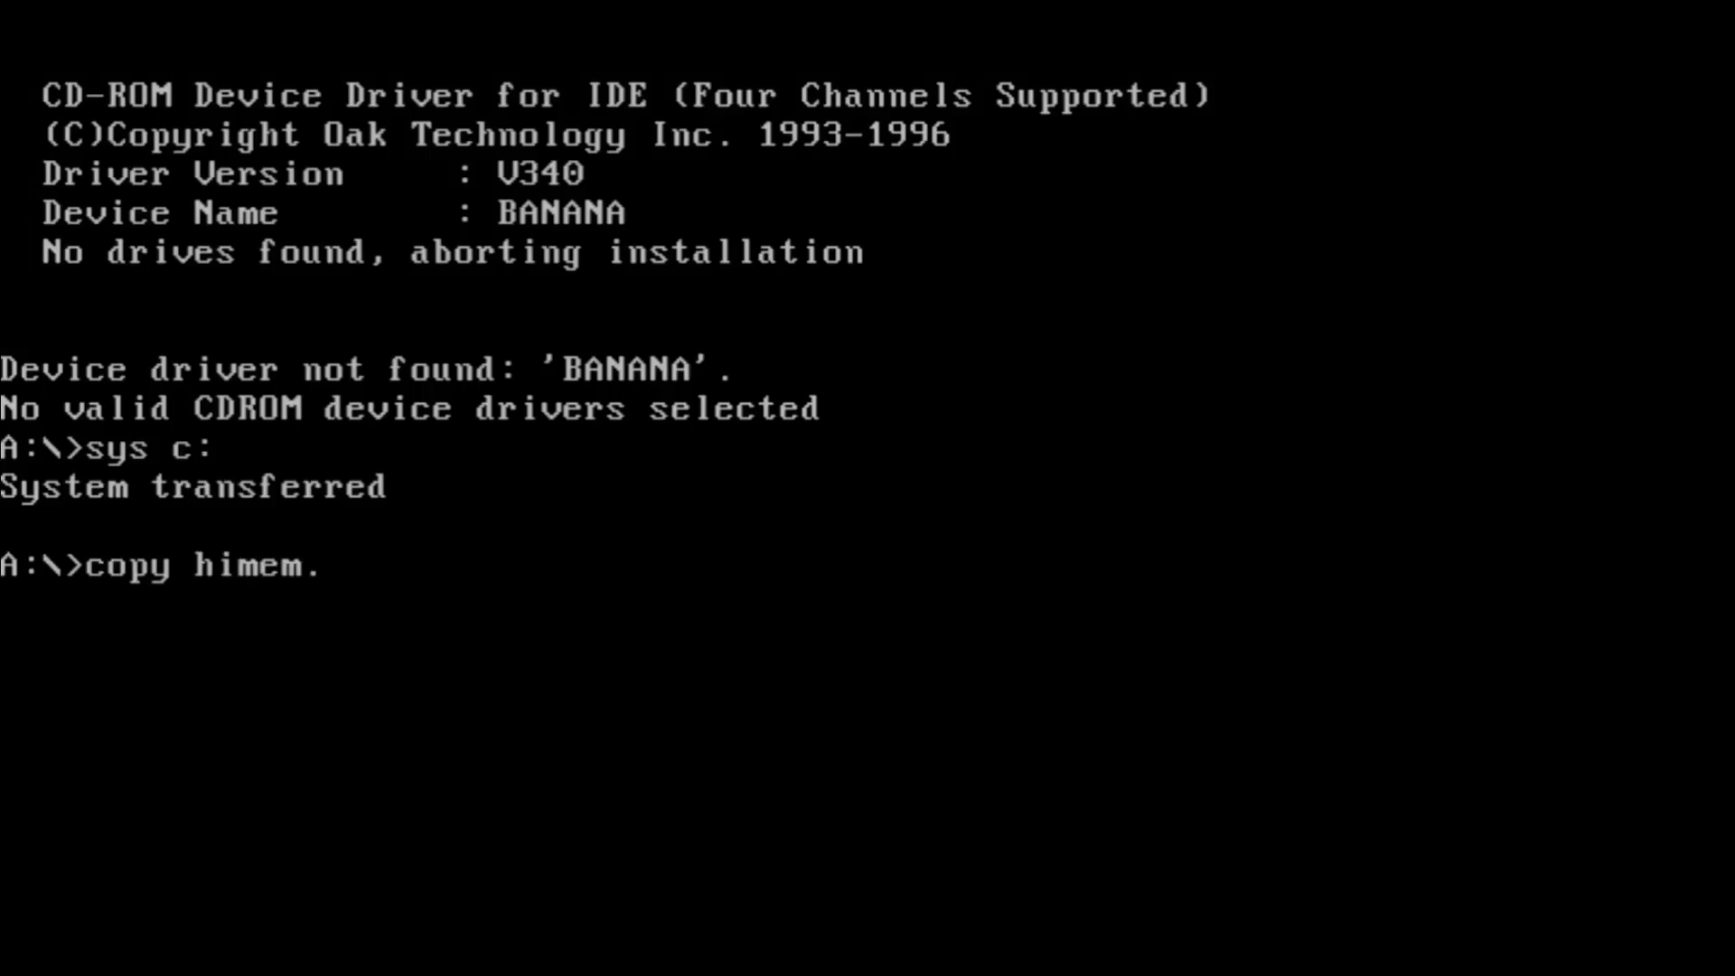
pyautogui.write('sys c:')
pyautogui.press('Return')
pyautogui.write('copy edit.com c:')
pyautogui.press('Return')
# - Add device=himem.sys /M:1 /V to CONFIG.SYS and a CREGFIX line to AUTOEXEC.BAT
pyautogui.write('c:')
pyautogui.press('Return')
pyautogui.write('edit config.')
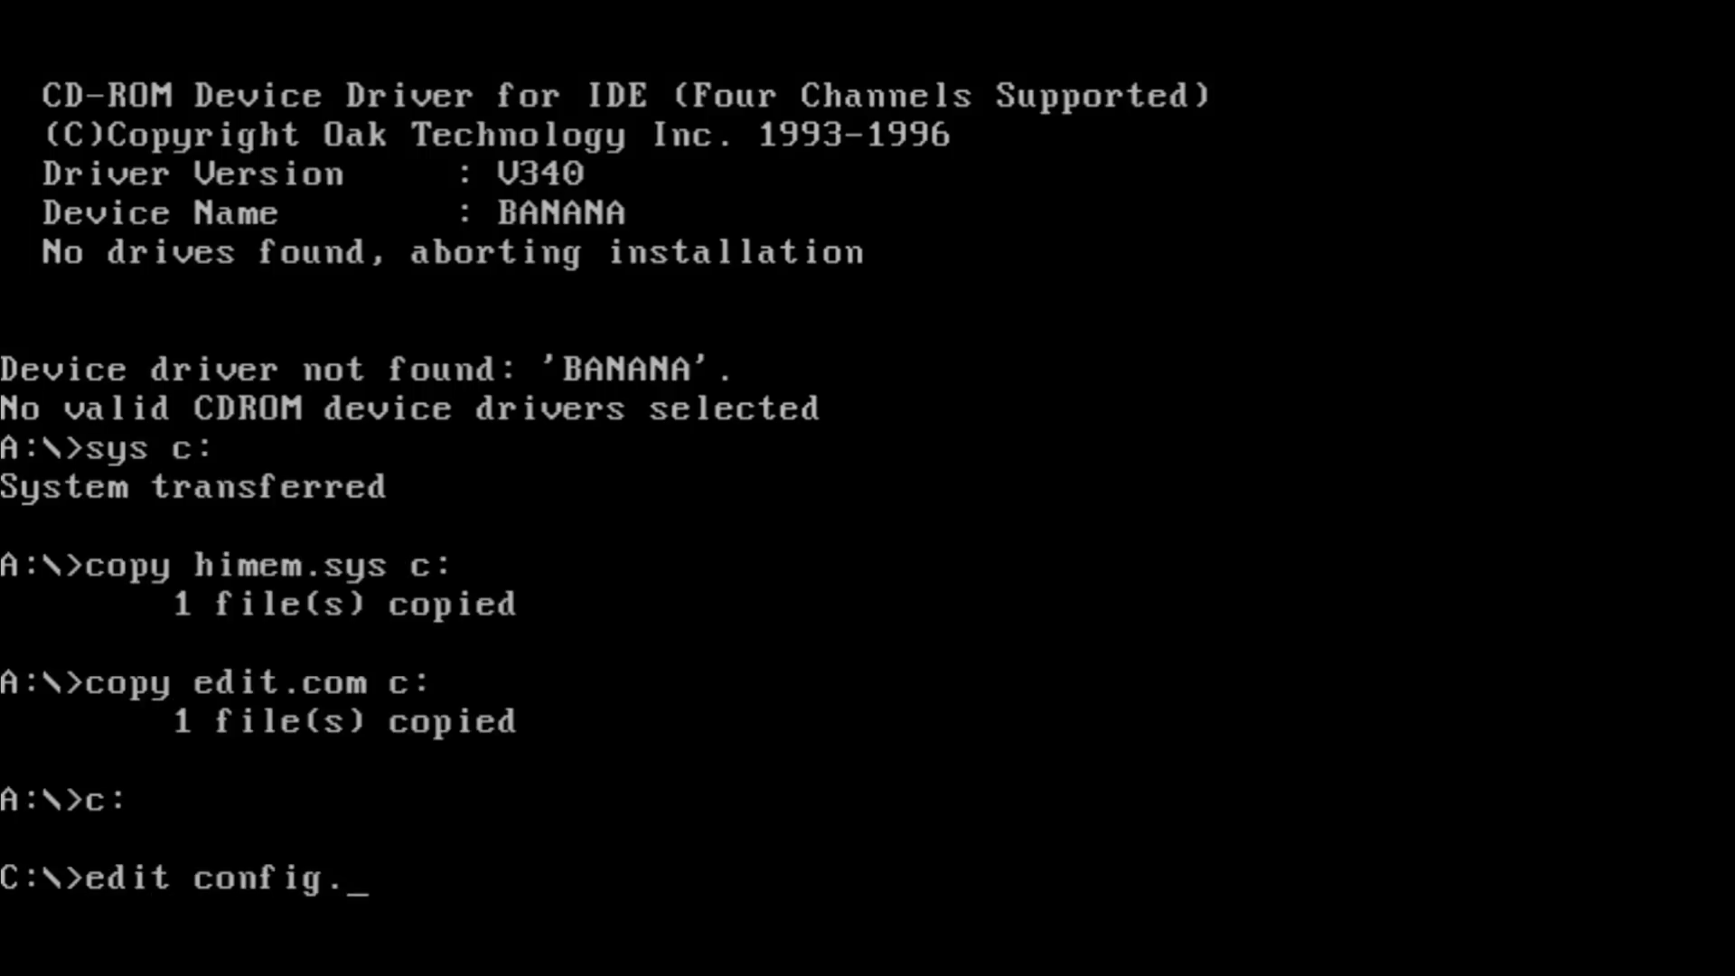
pyautogui.write('sys')
pyautogui.press('Return')
pyautogui.write('device=himem.sys /M:1 /V')
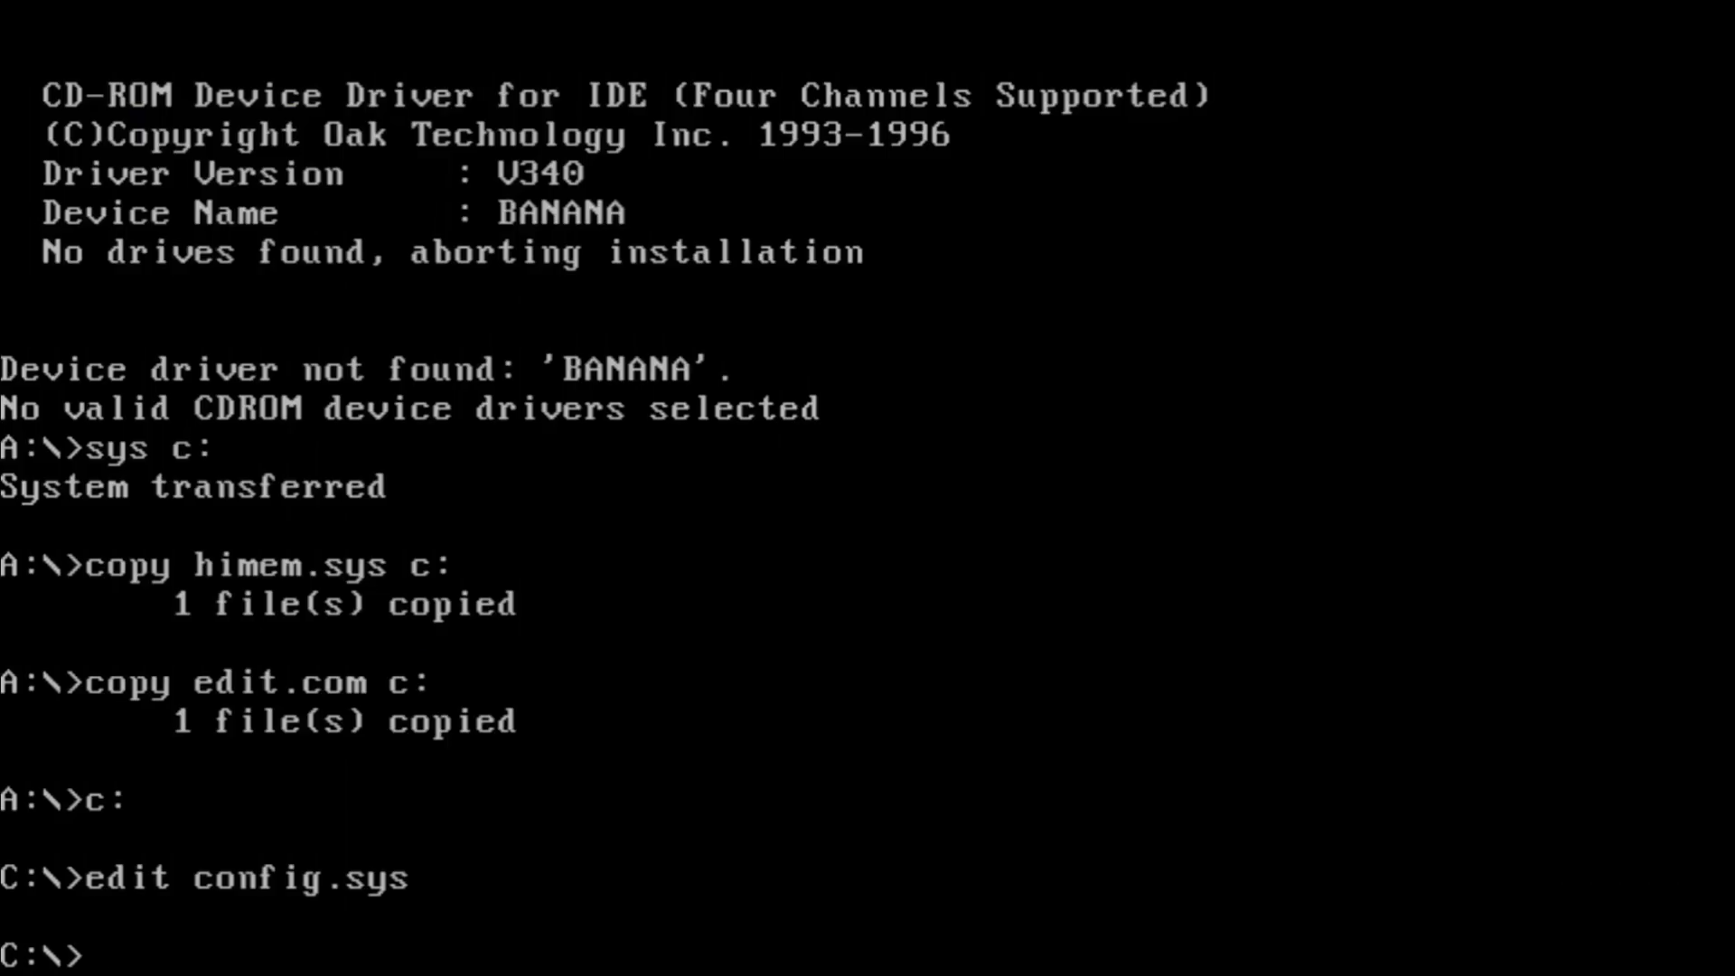
pyautogui.write('edit autoexec.bat')
pyautogui.press('Return')
pyautogui.write('C:\\creg ix.com')
pyautogui.hotkey('alt', 'f')
# - Save AUTOEXEC.BAT and launch Windows 95 Setup from the WIN95 folder
pyautogui.press('x')
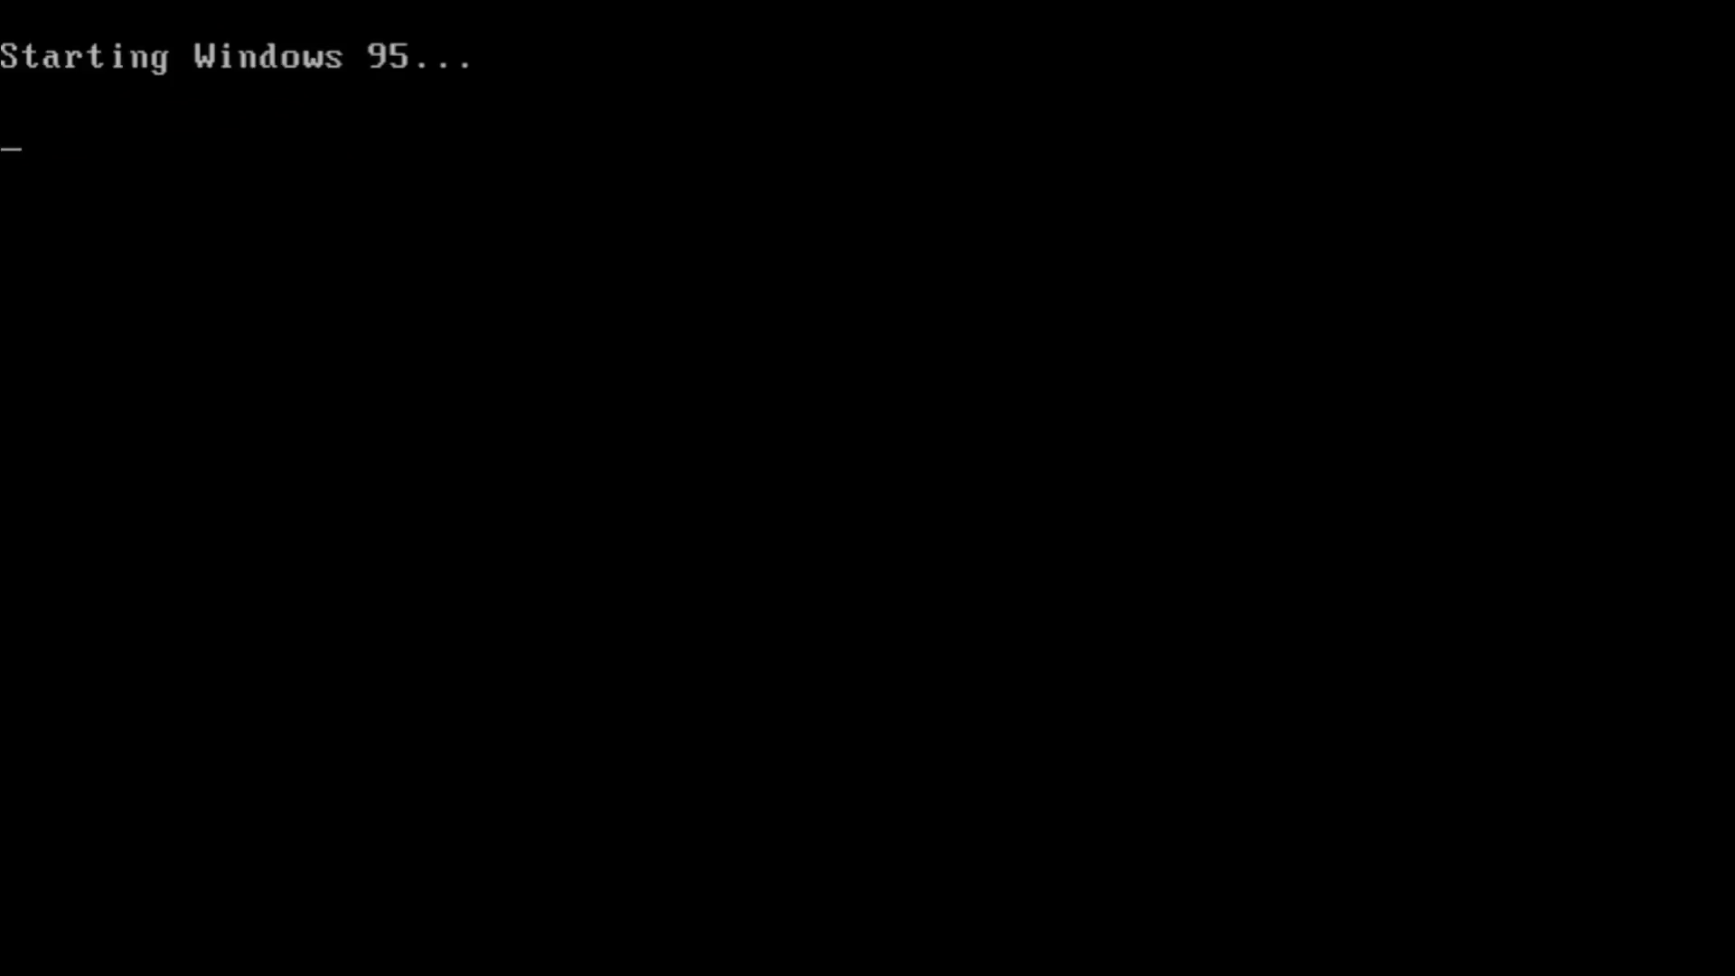
pyautogui.write('cd win95')
pyautogui.press('Return')
pyautogui.write('setup')
pyautogui.press('Return')
pyautogui.press('Return')
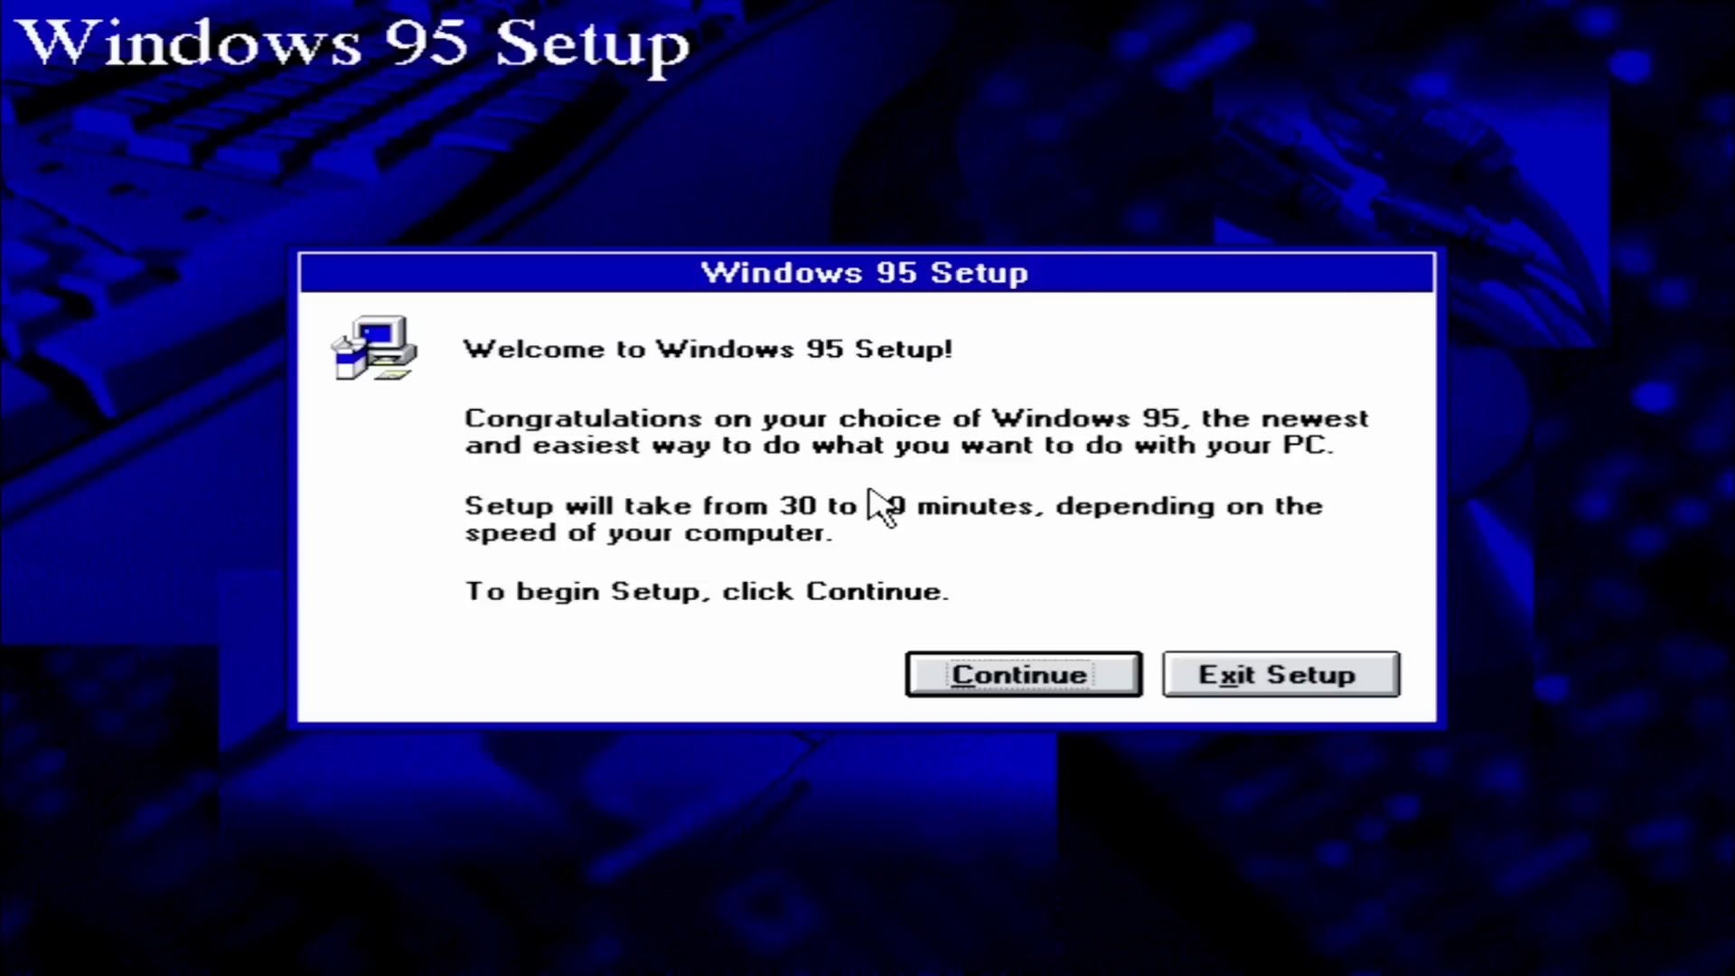
# - Accept the licence, dismiss the detection warning, and keep the default directory and setup options
pyautogui.click(1023, 685)
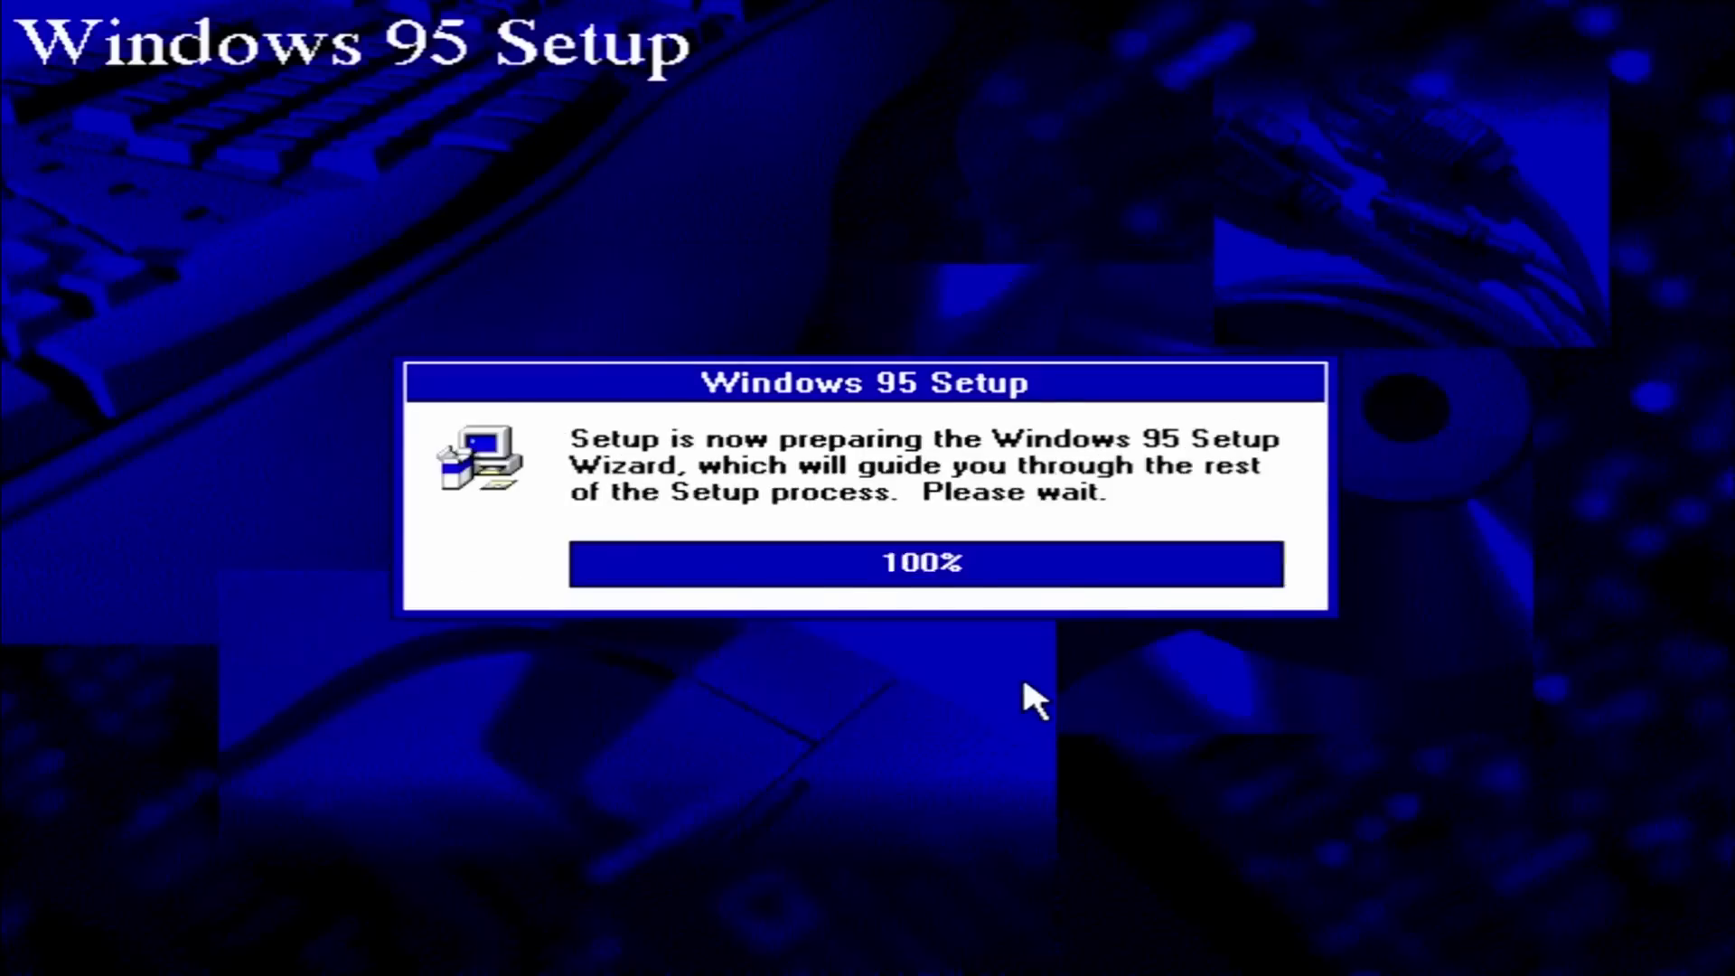
pyautogui.click(1147, 759)
pyautogui.click(886, 666)
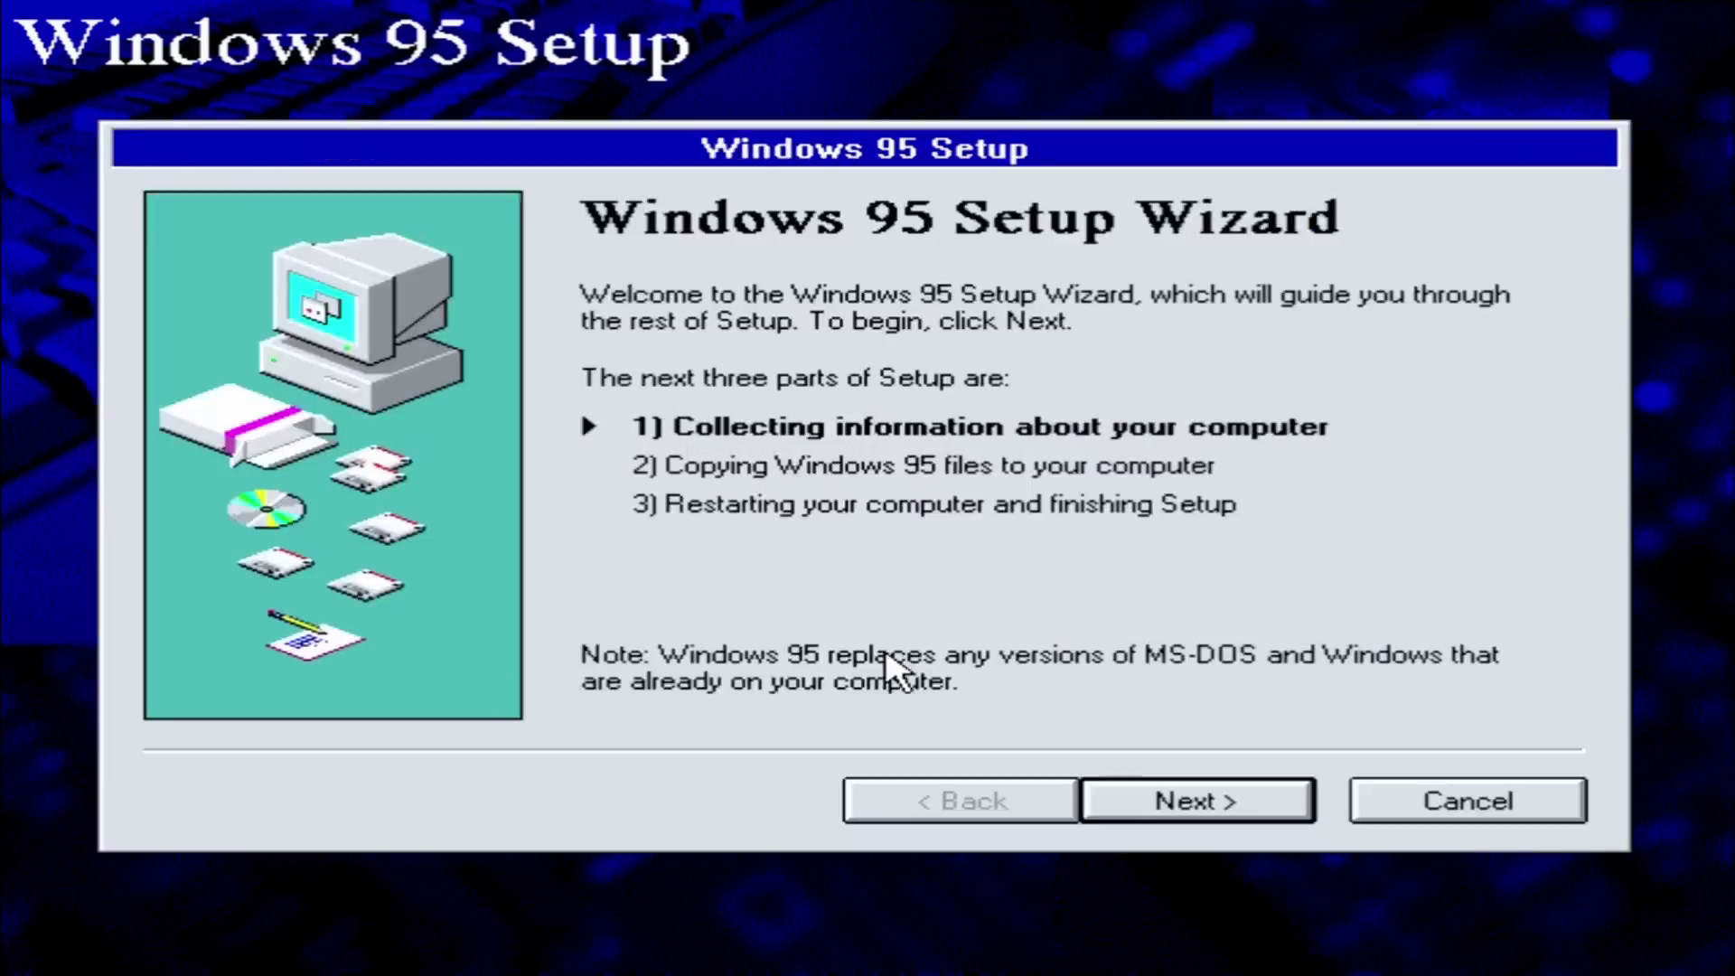
pyautogui.click(1200, 802)
pyautogui.click(1200, 802)
pyautogui.click(1201, 803)
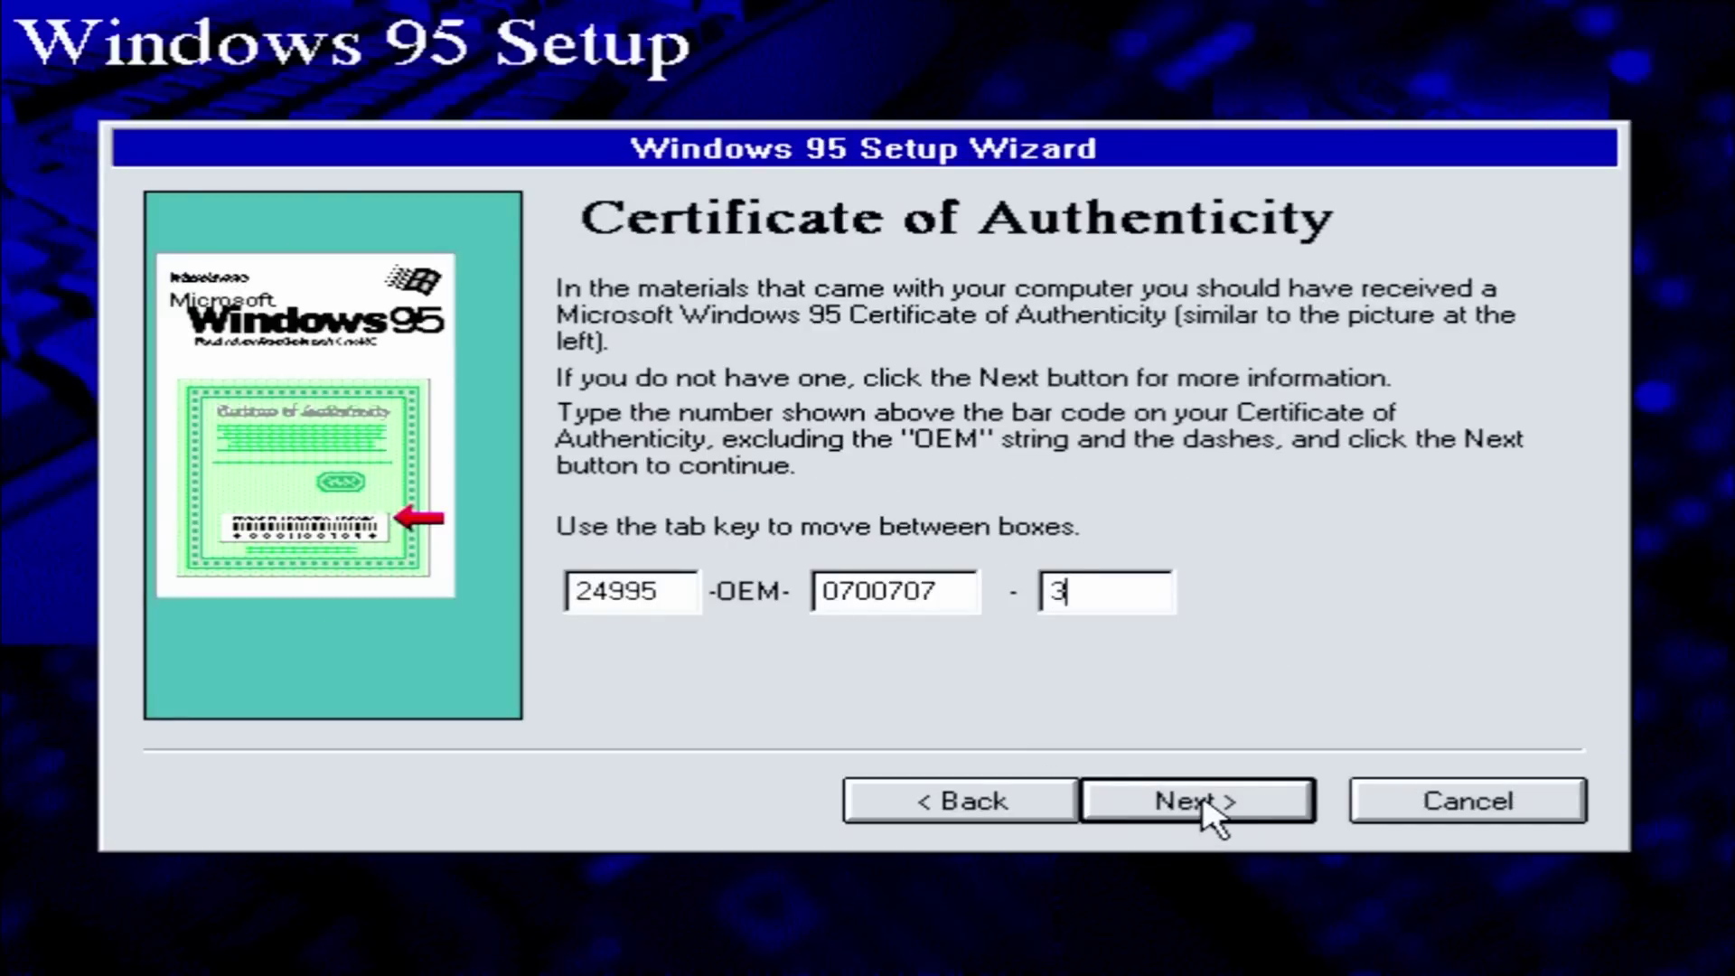
# - Enter the product key, then the registered user name and company
pyautogui.click(1210, 809)
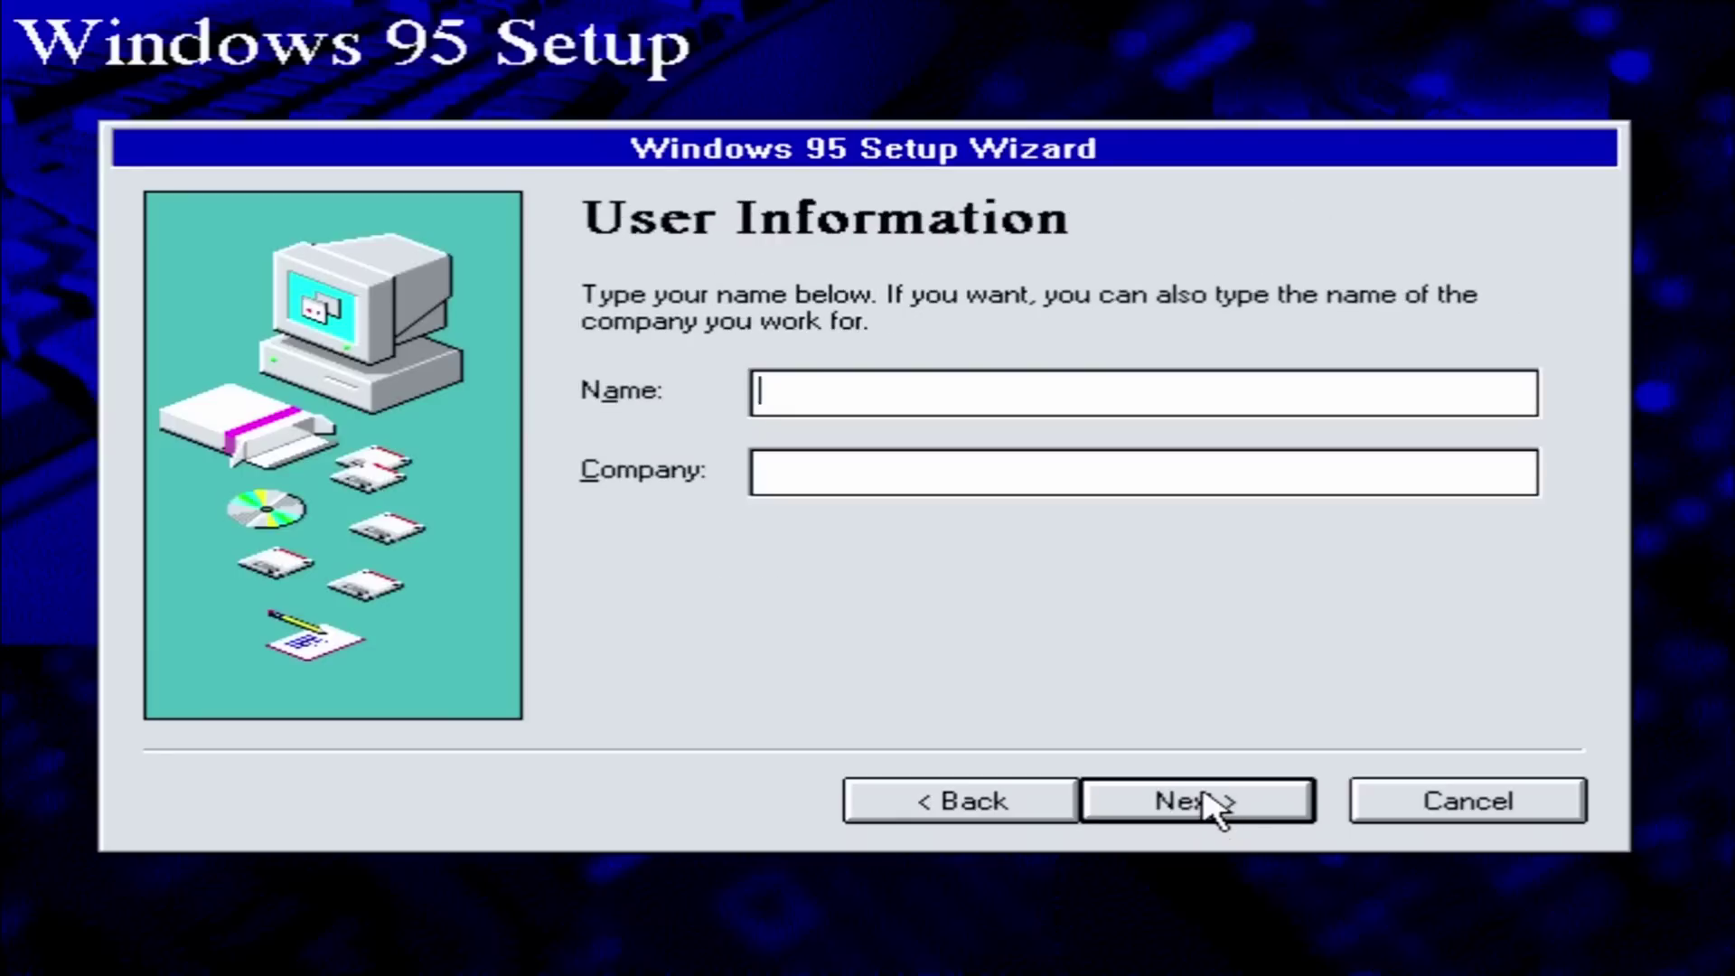
pyautogui.write('OMORES')
pyautogui.press('Tab')
pyautogui.write('O tempora')
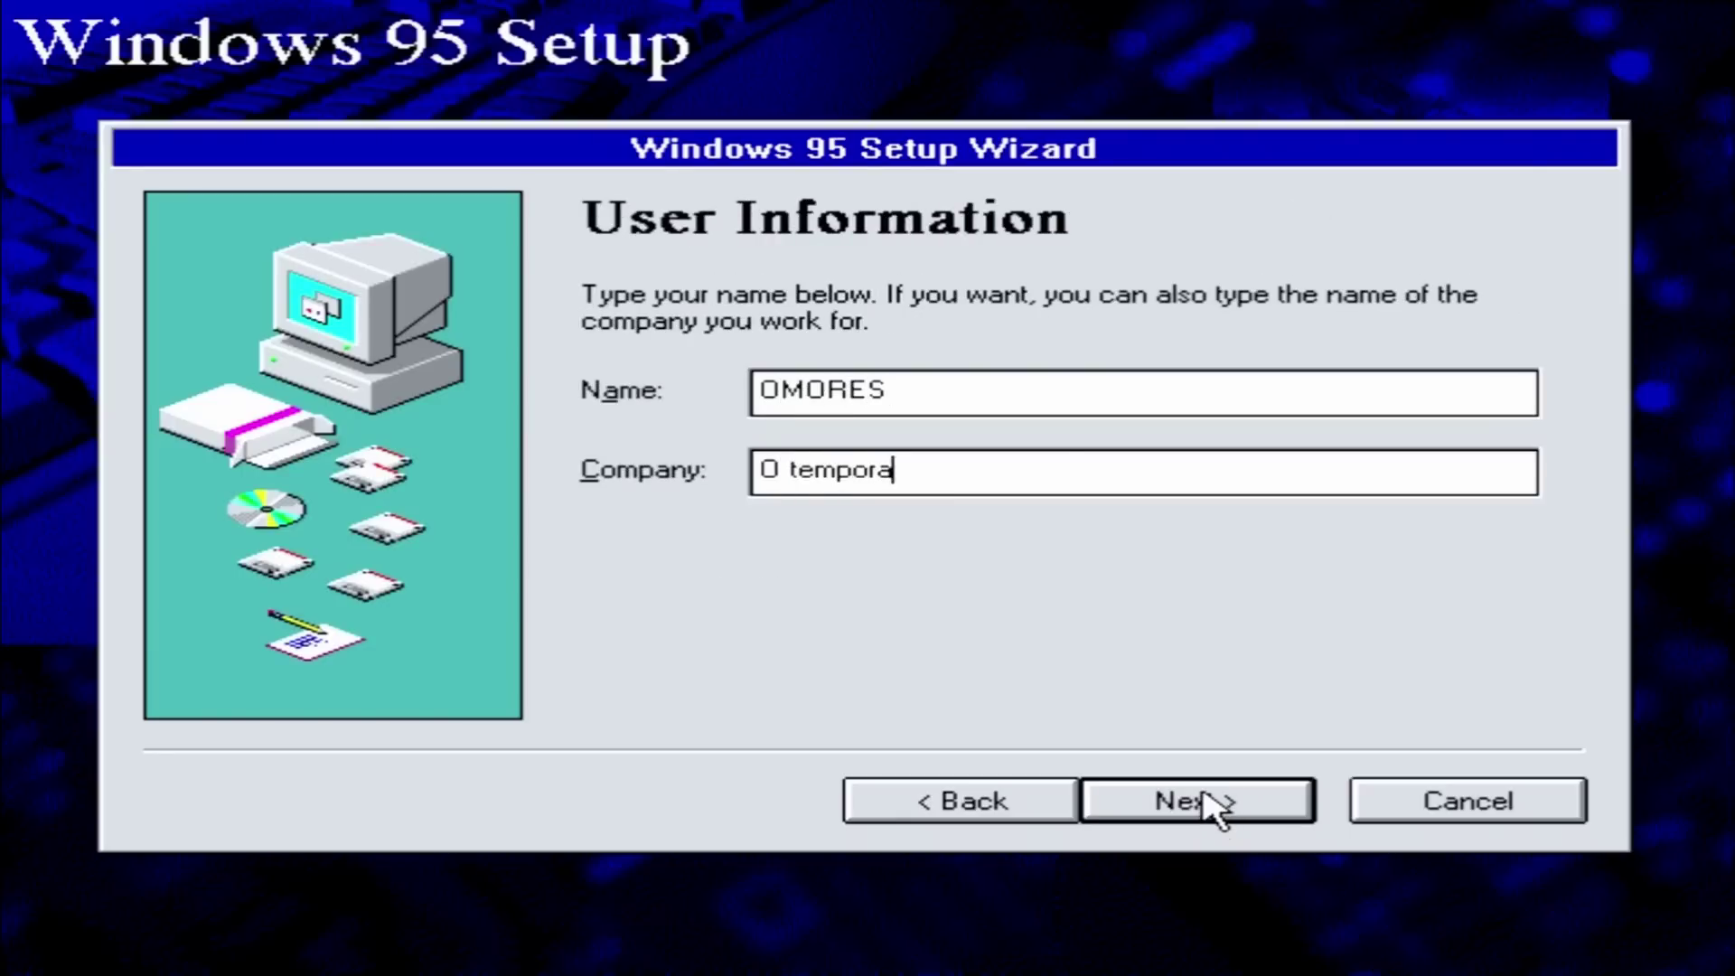
pyautogui.write('!')
pyautogui.click(1211, 802)
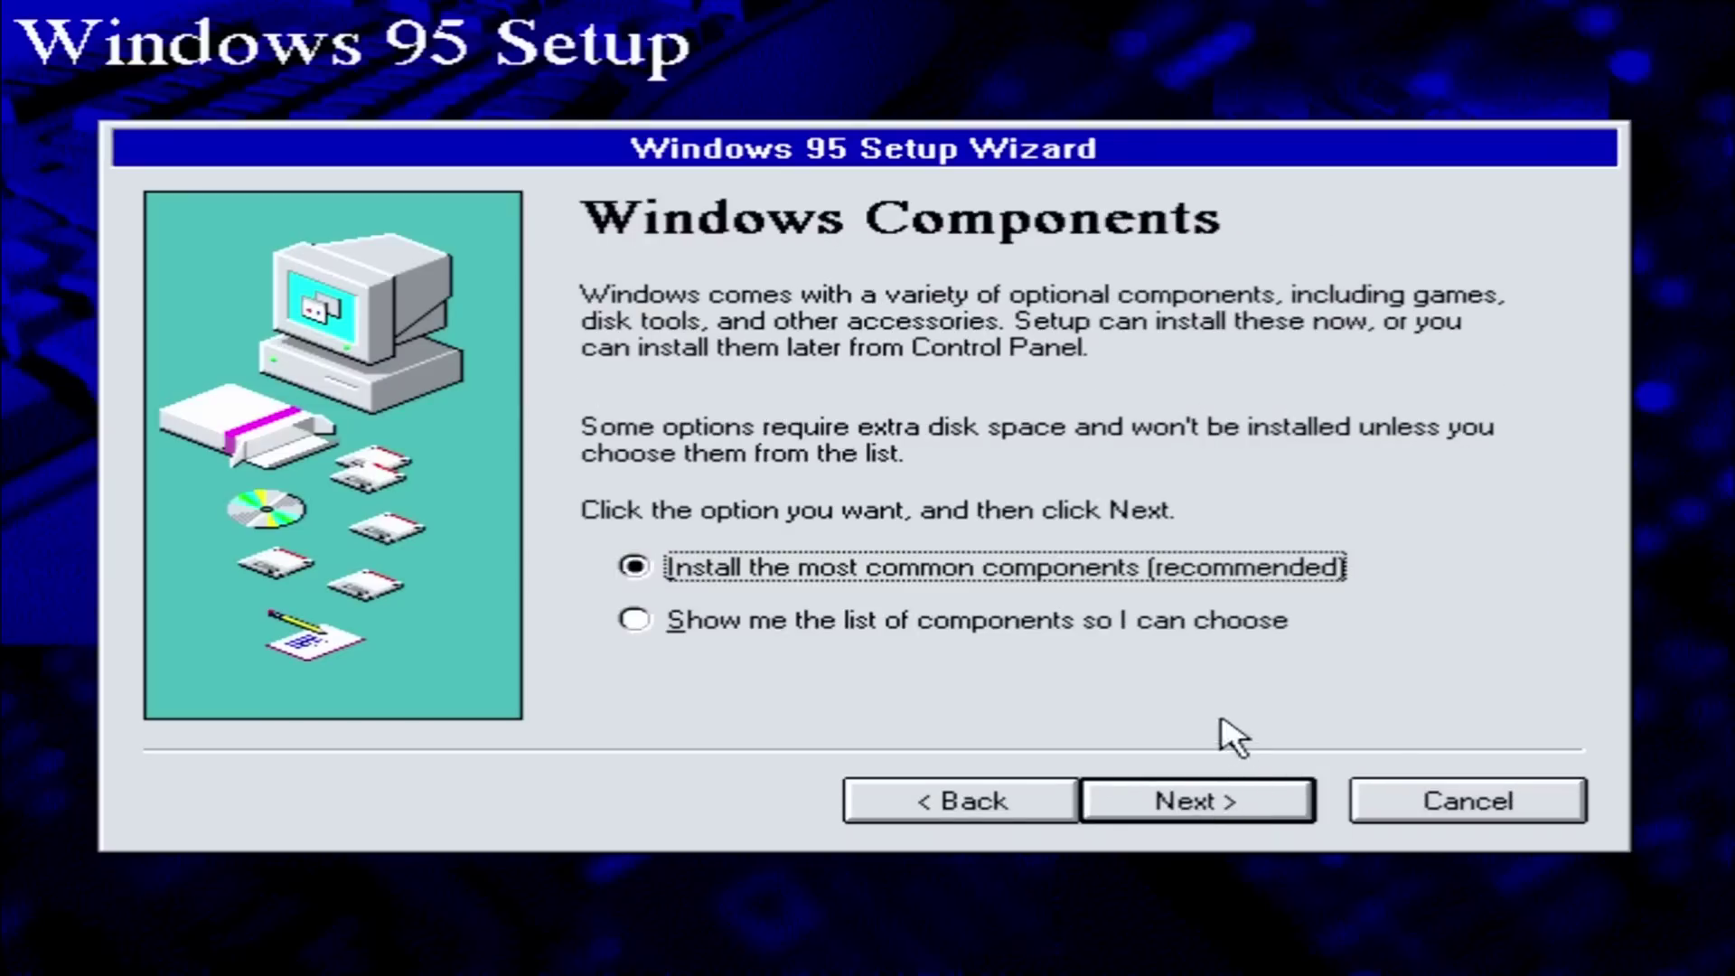
# - Choose the most common components, skip the startup disk, and start copying files
pyautogui.click(1212, 803)
pyautogui.press('Down')
pyautogui.click(1193, 795)
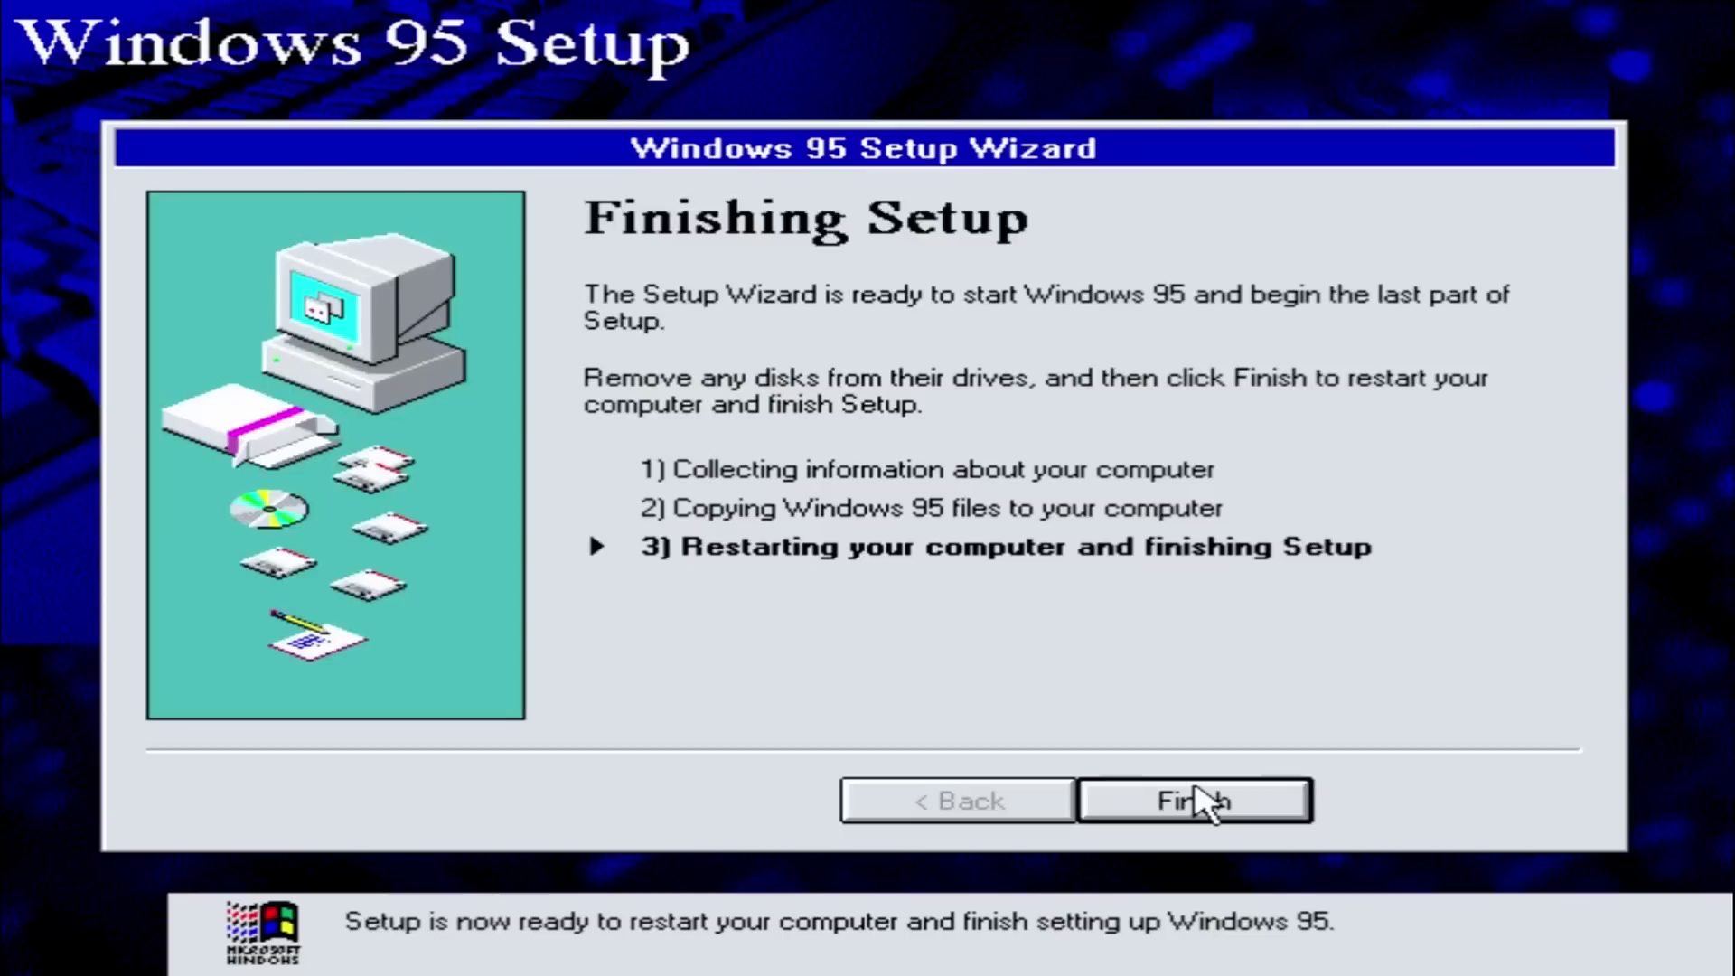
# - Finish Setup, restart, and boot from the USB drive
pyautogui.click(1200, 801)
pyautogui.click(871, 585)
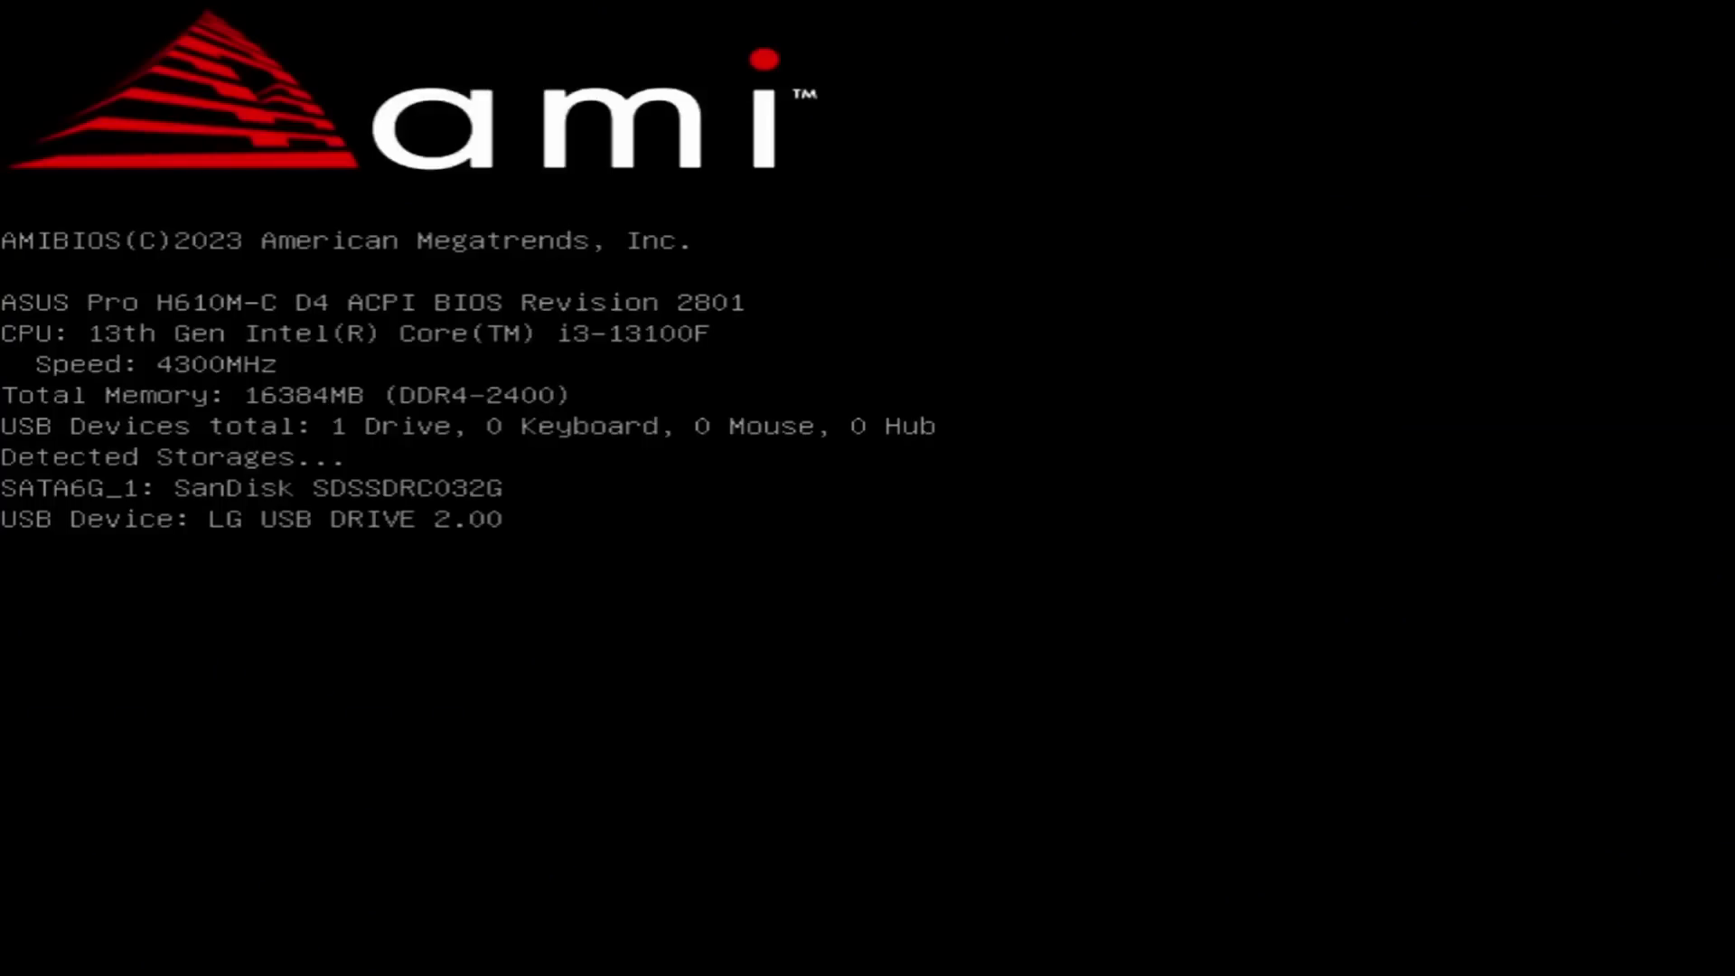
pyautogui.press('F8')
pyautogui.press('Return')
# - Add MaxPhysPage=20000 under [386Enh] in C:\windows\system.ini and save it
pyautogui.press('Return')
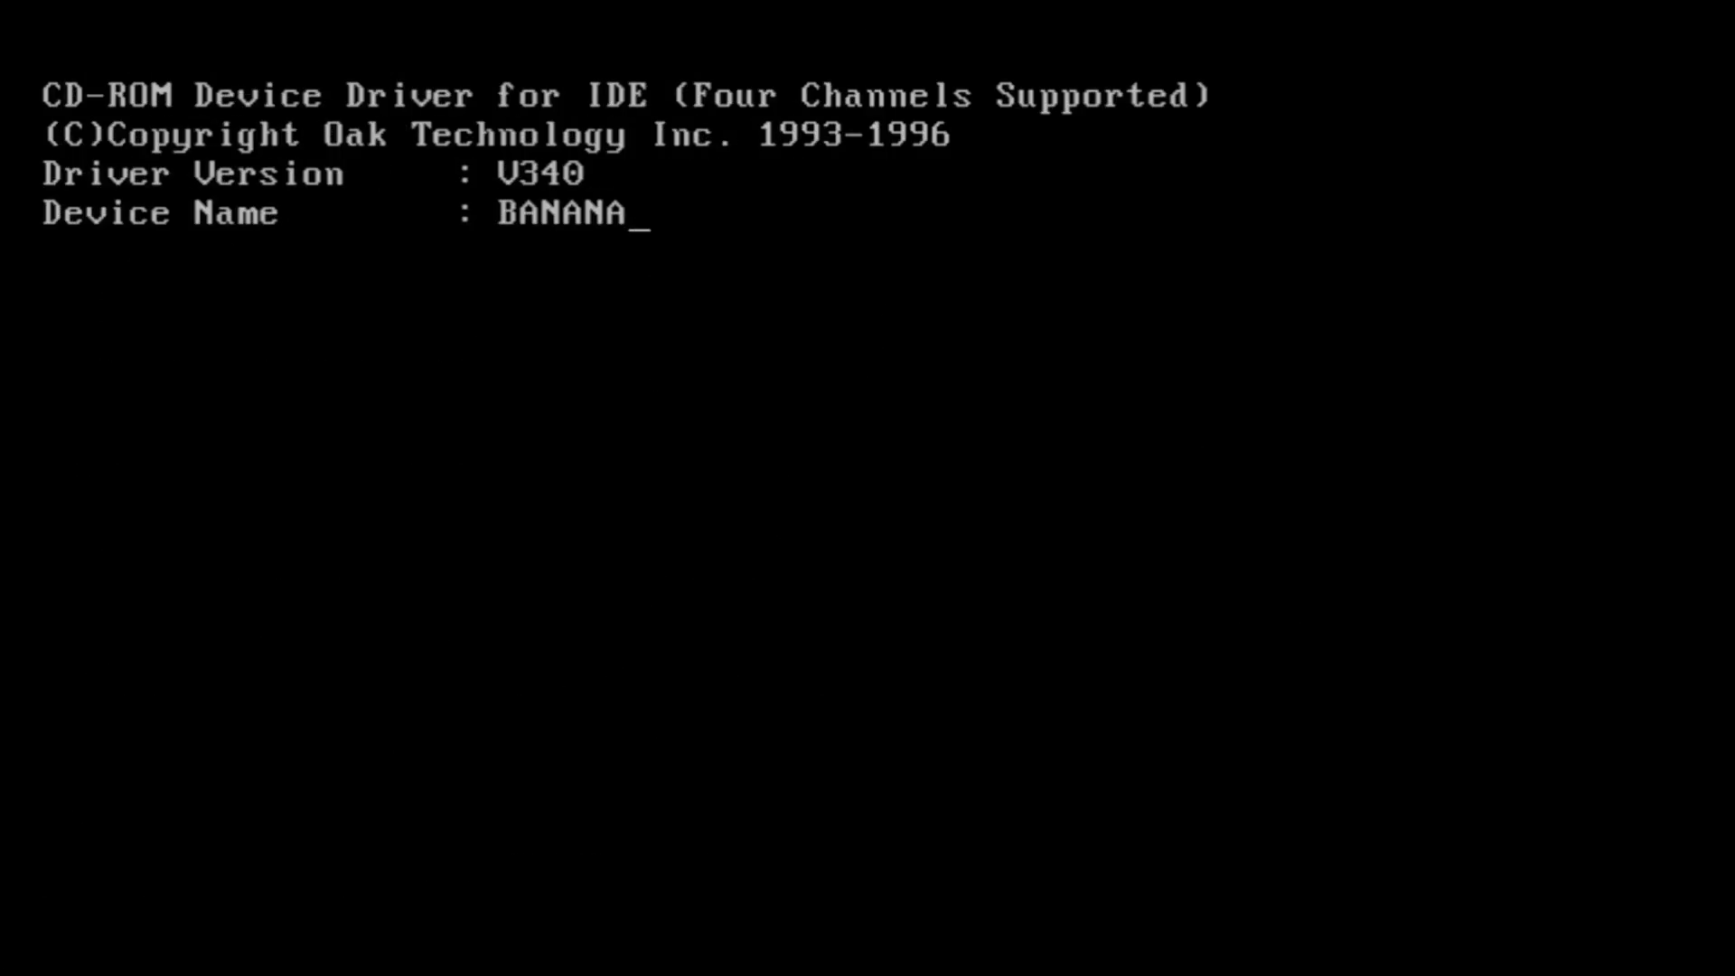
pyautogui.write(':\\windows\\system.ini')
pyautogui.press('Return')
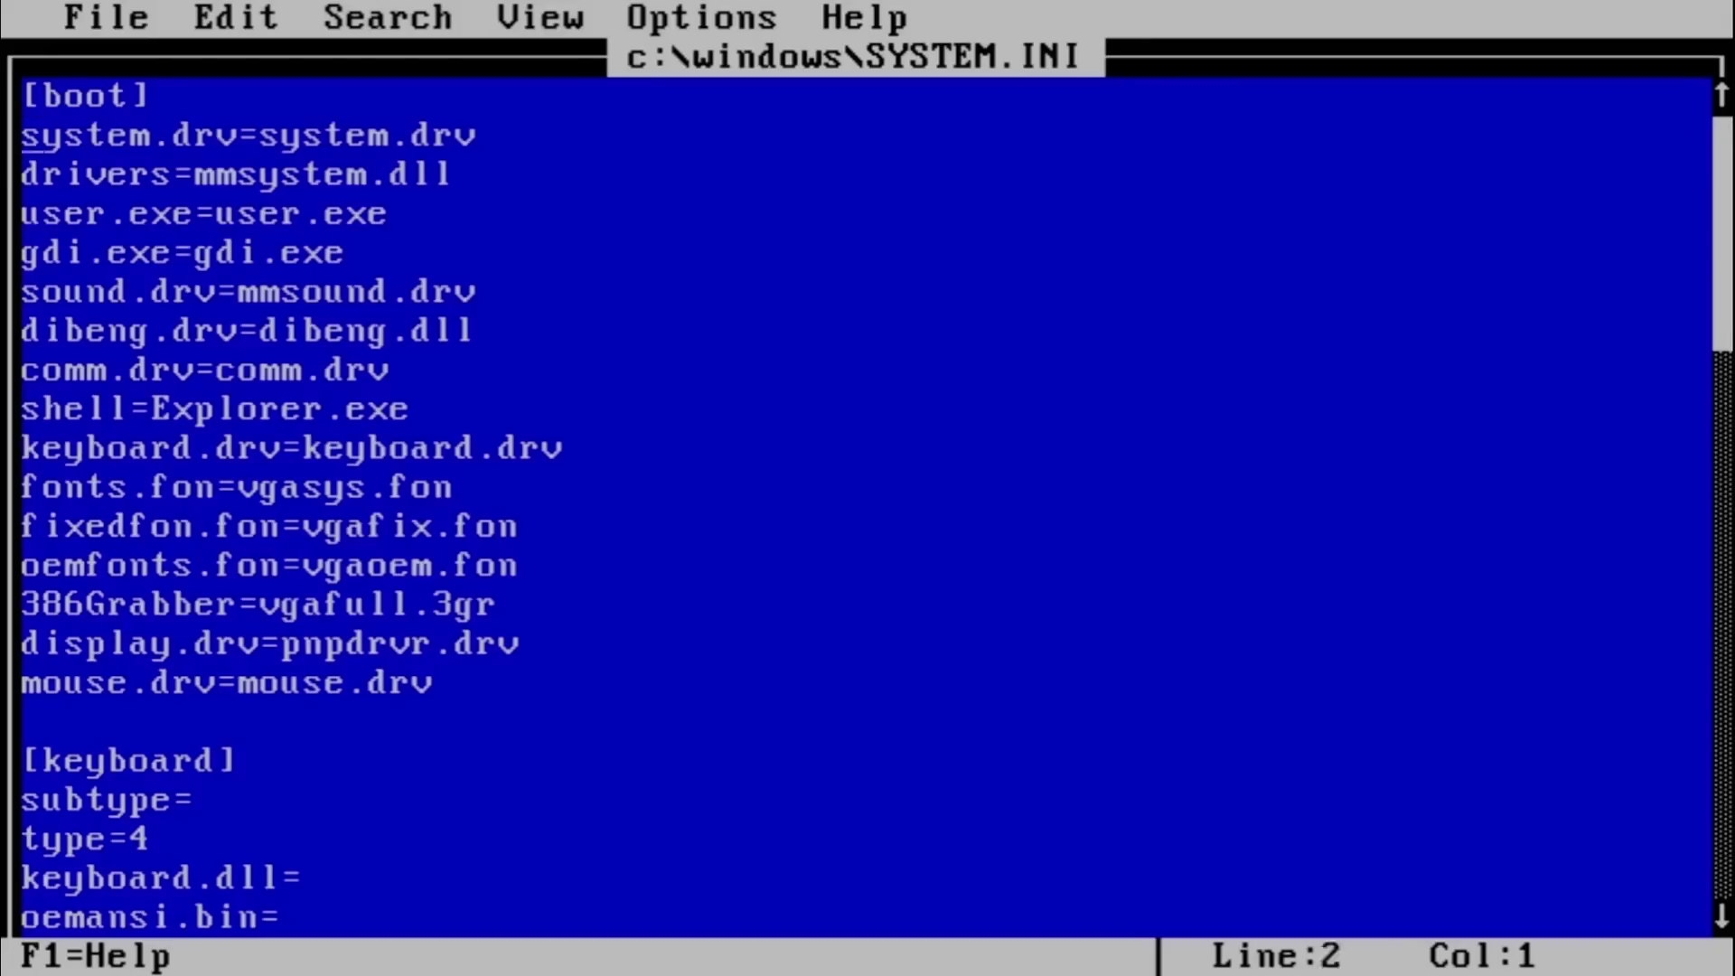
pyautogui.press('Down')
pyautogui.press('Down')
pyautogui.press('Down')
pyautogui.press('Down')
pyautogui.press('Down')
pyautogui.press('Down')
pyautogui.press('Down')
pyautogui.press('Down')
pyautogui.press('Down')
pyautogui.press('Down')
pyautogui.press('Down')
pyautogui.press('Down')
pyautogui.press('Down')
pyautogui.press('Down')
pyautogui.press('Down')
pyautogui.press('Down')
pyautogui.press('Down')
pyautogui.press('Down')
pyautogui.press('Down')
pyautogui.press('Down')
pyautogui.press('Return')
pyautogui.write('Max')
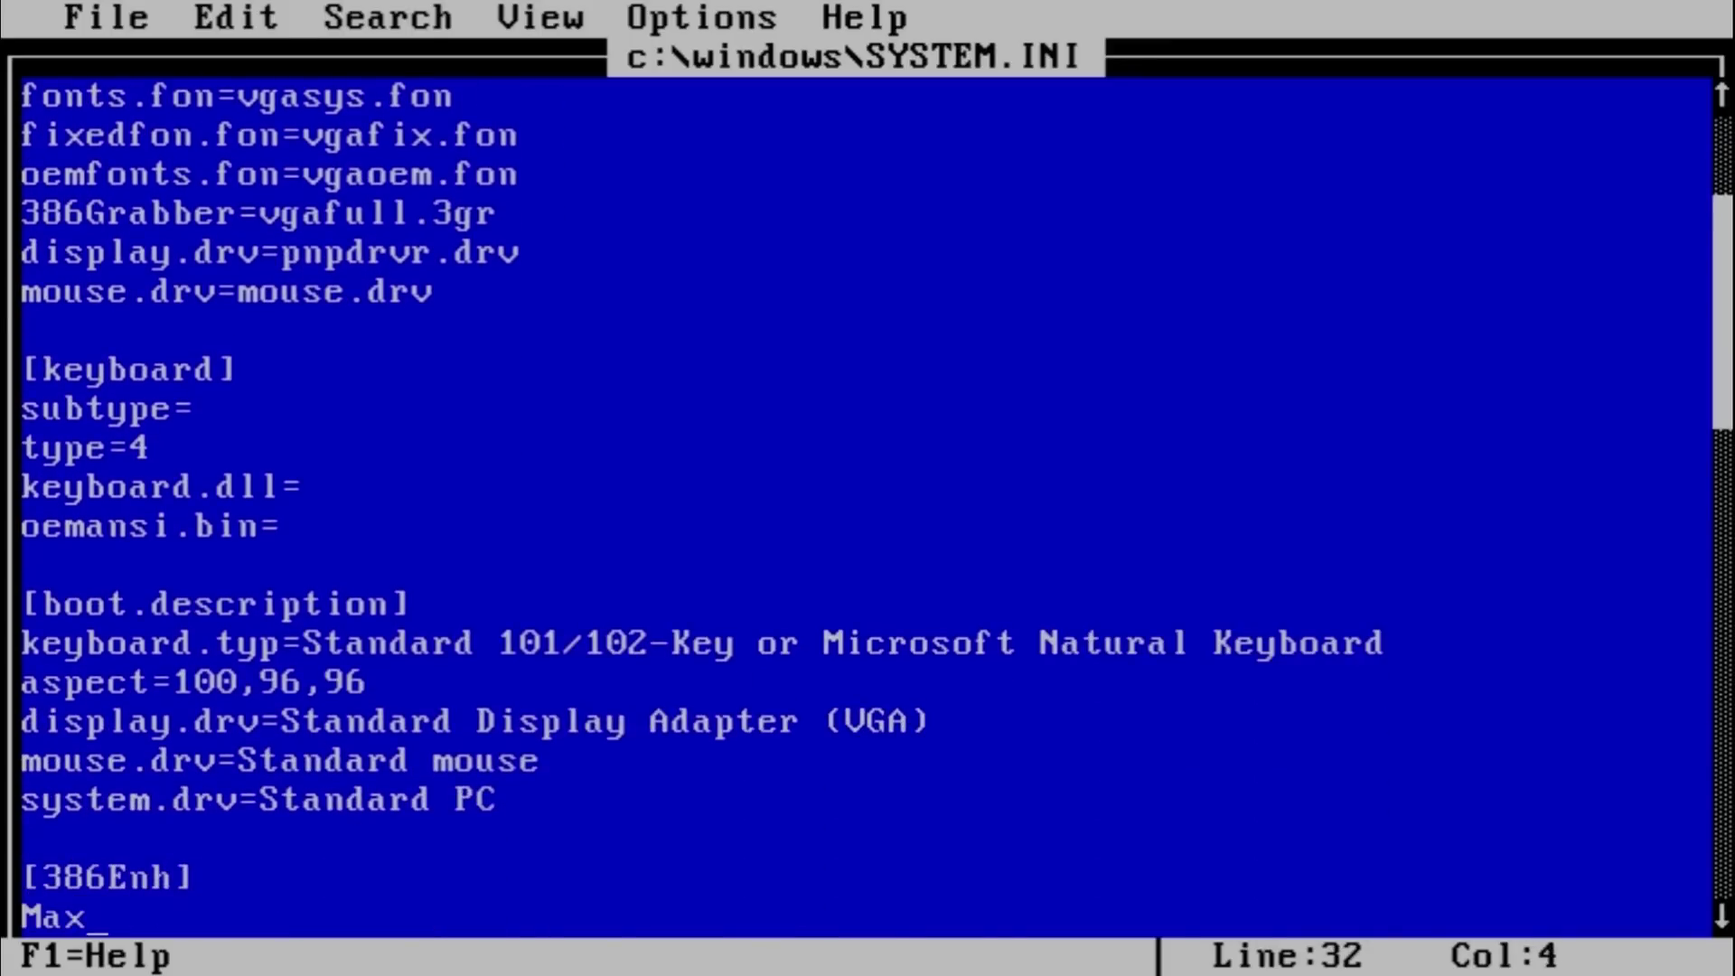
pyautogui.write('PhysPage=20000')
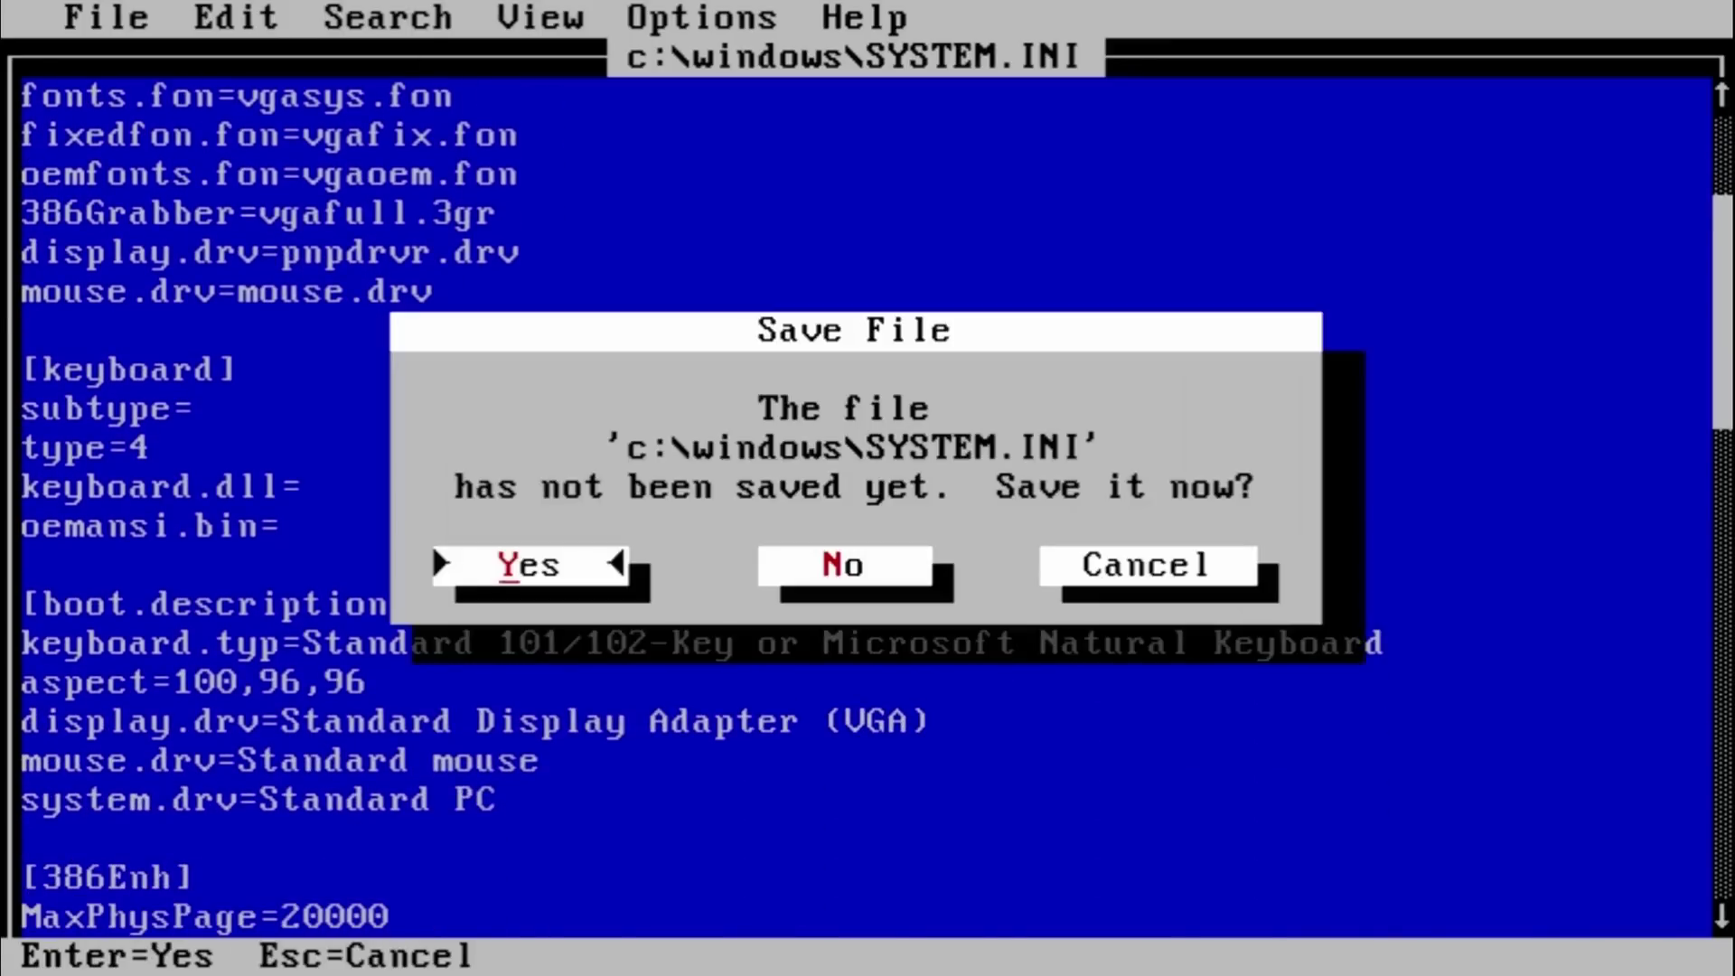
pyautogui.press('Return')
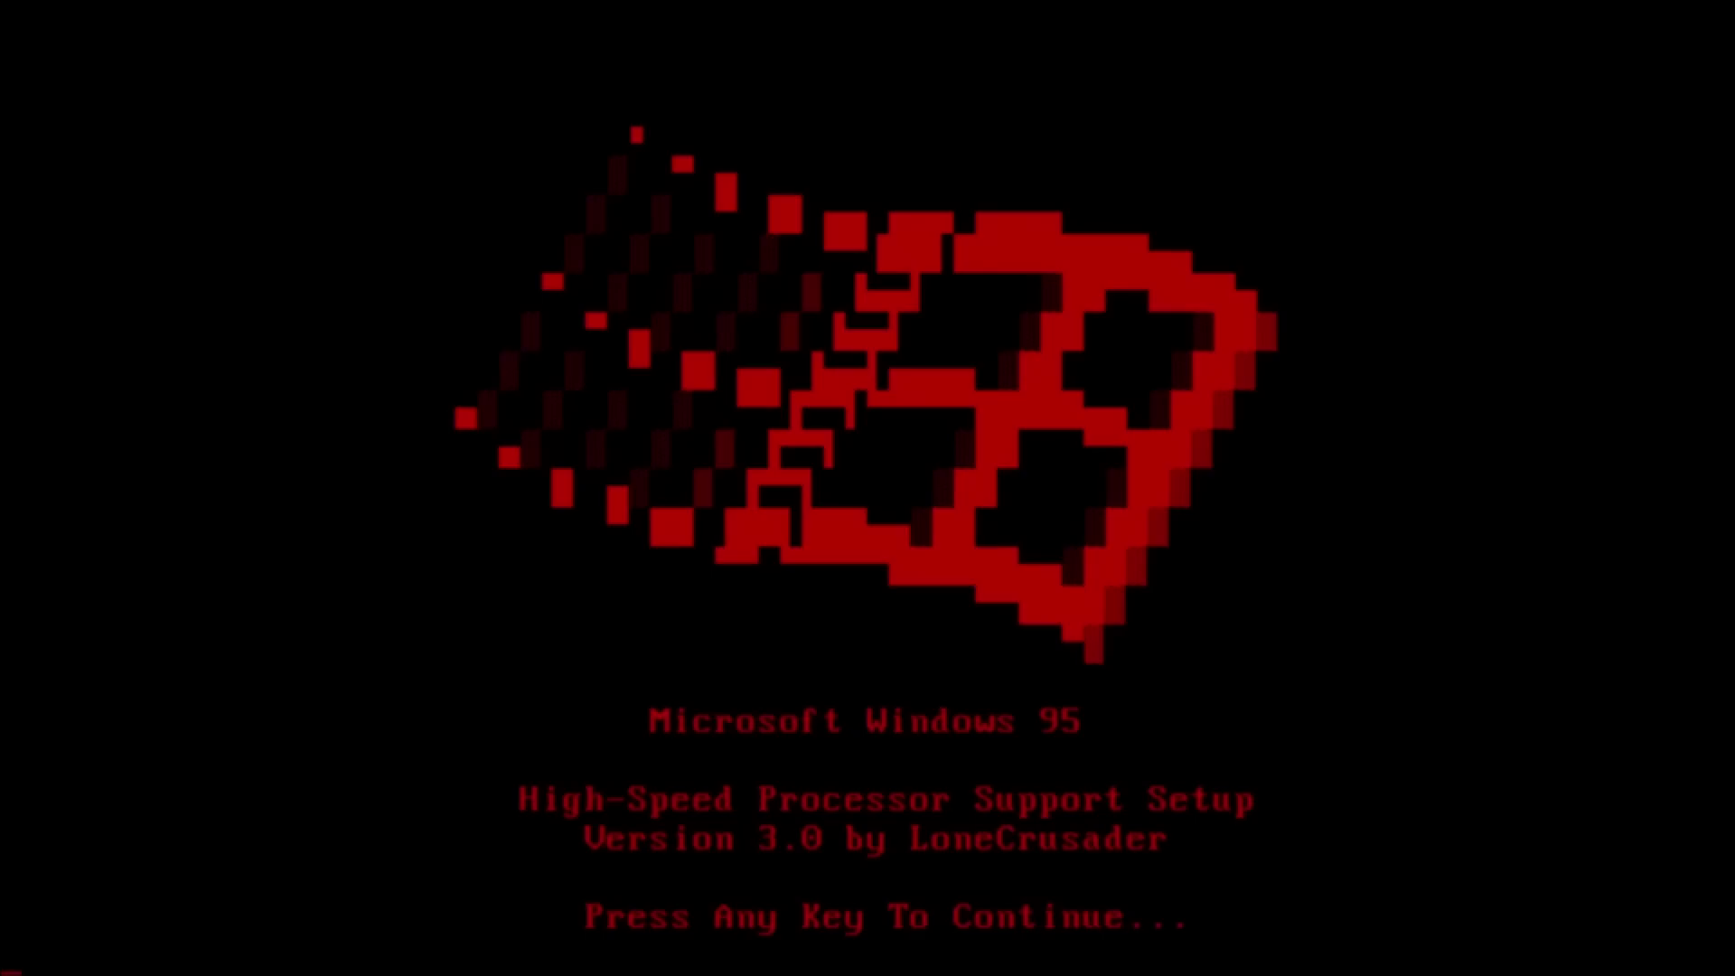
# - Install the FIX95CPU patch without viewing the README, then restart
pyautogui.press('Return')
pyautogui.write('N')
pyautogui.press('Return')
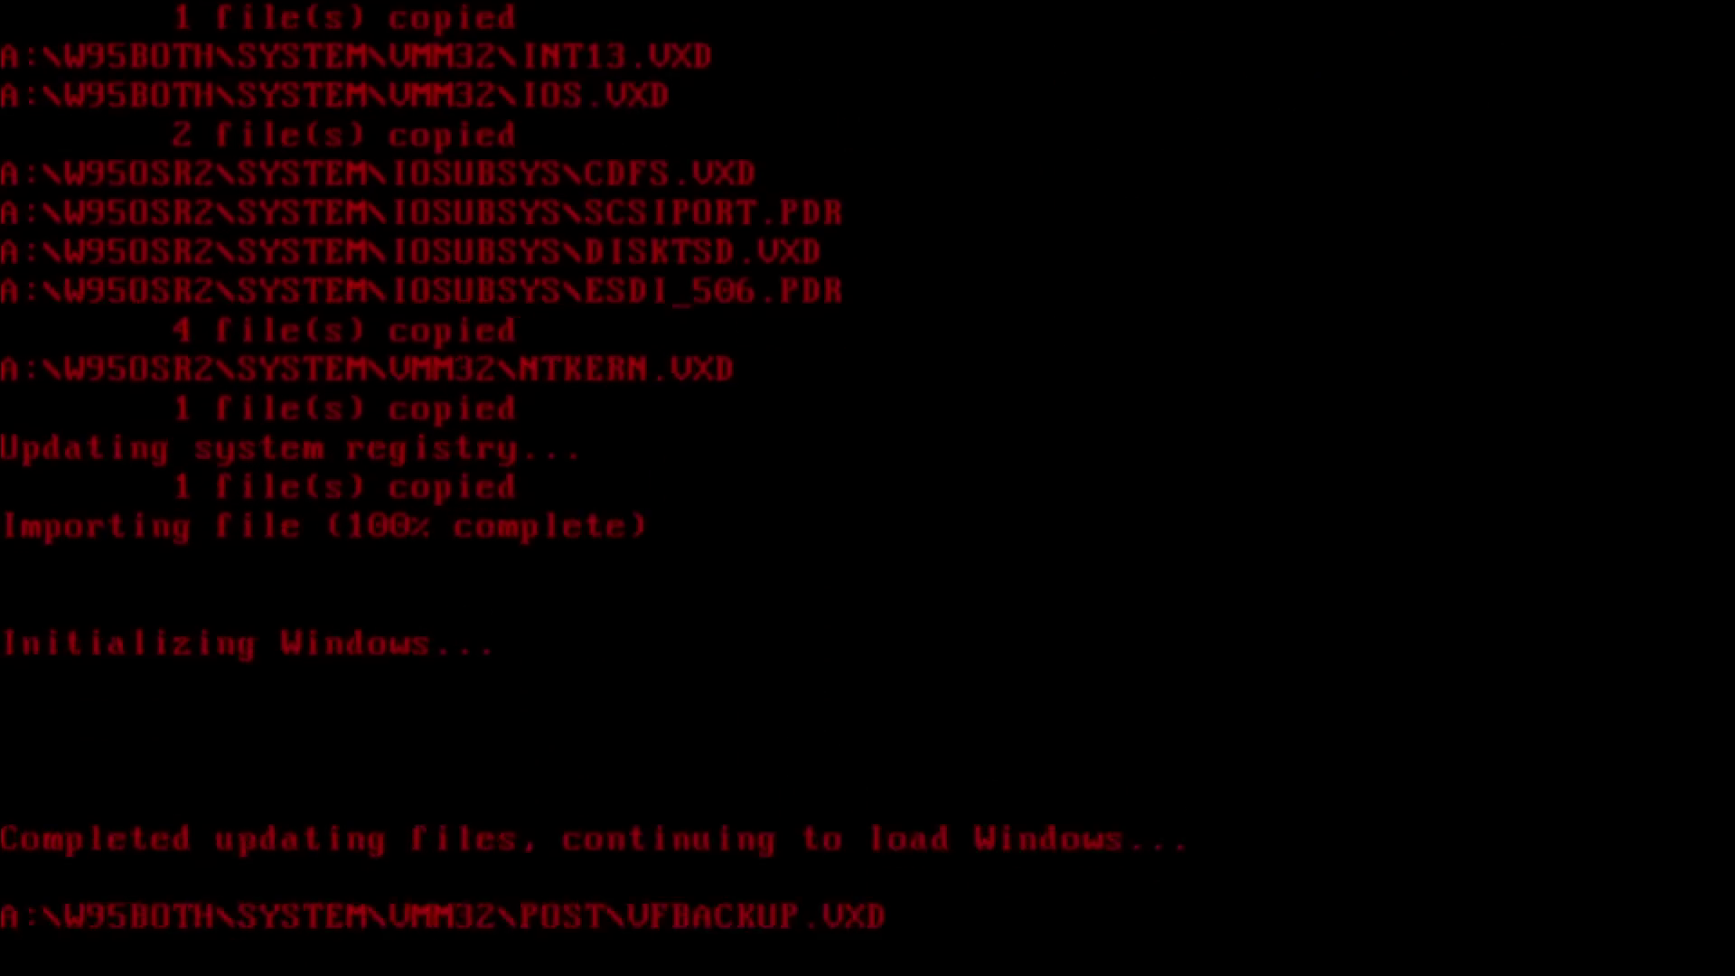
pyautogui.press('Return')
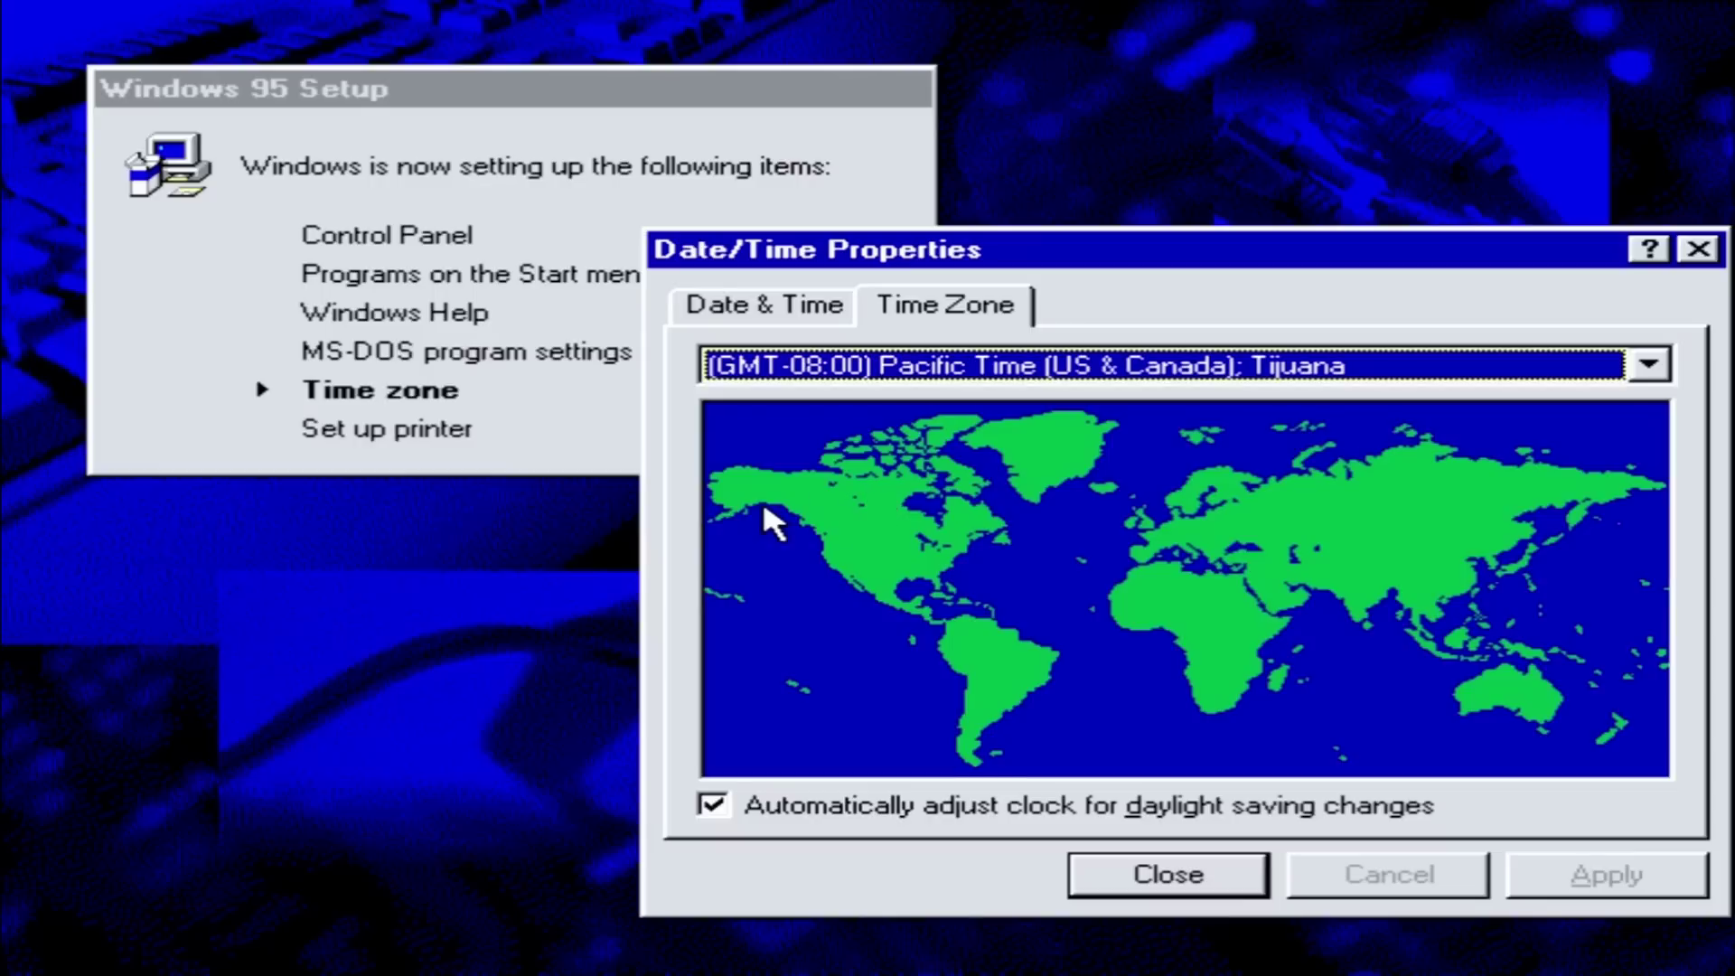
# - Set the time zone to (GMT+02:00) Athens, Helsinki, Istanbul and skip printer setup
pyautogui.click(1396, 379)
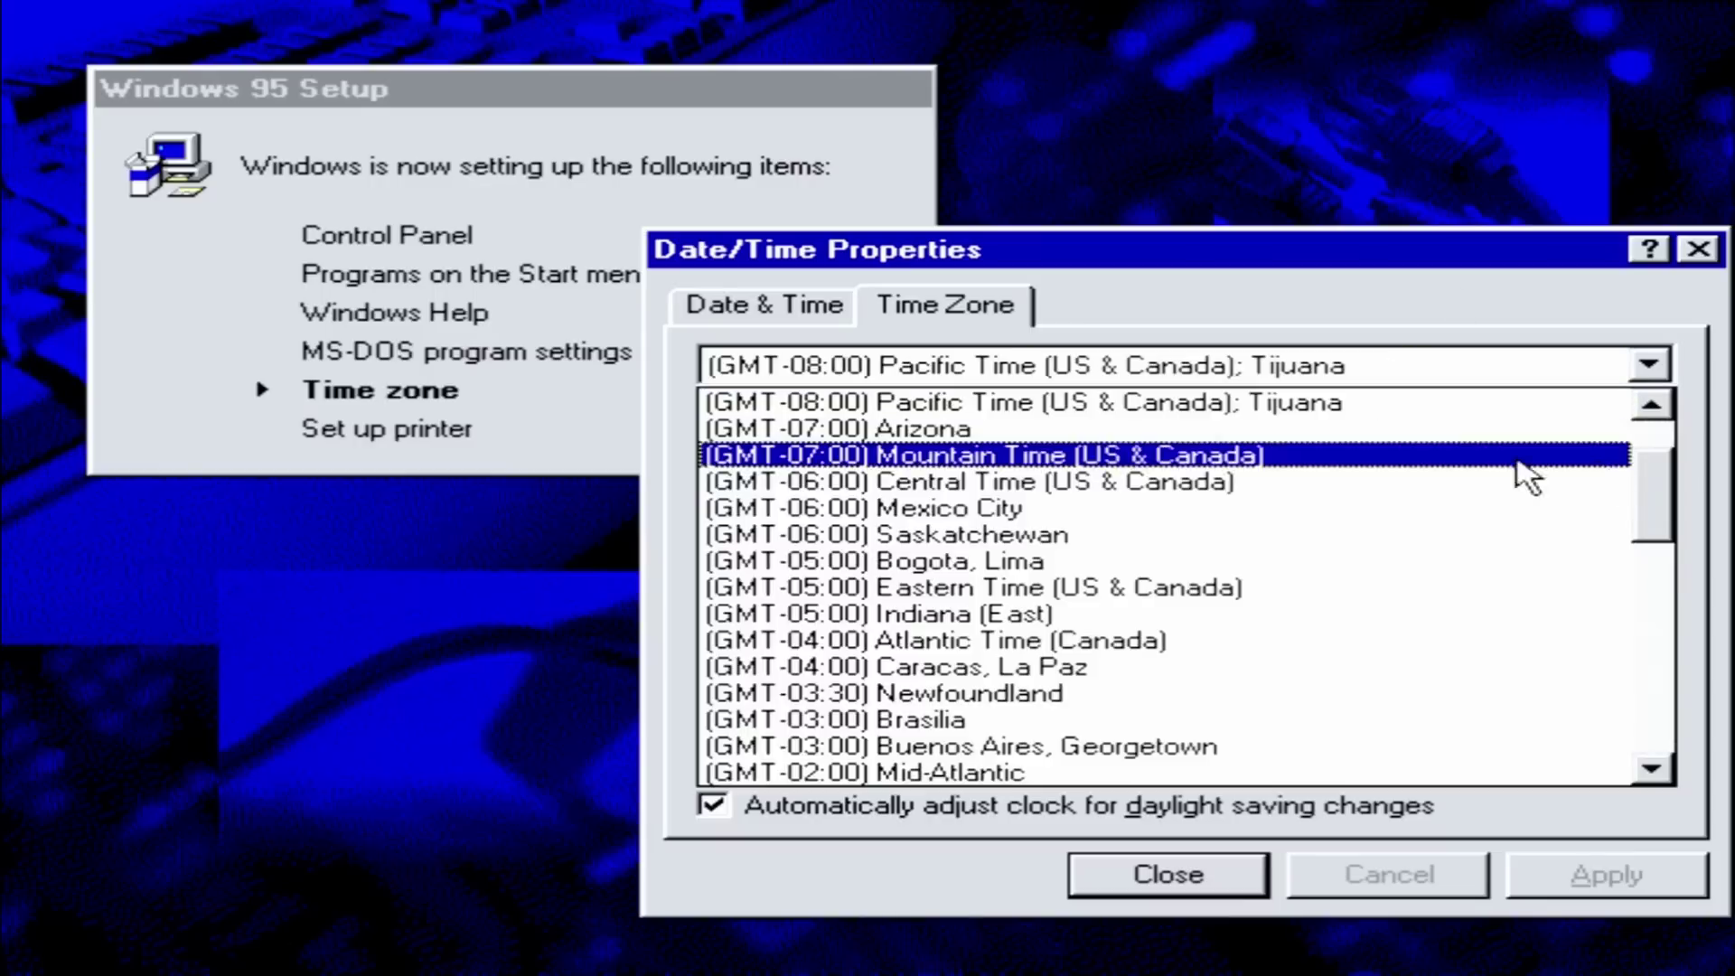
pyautogui.click(1654, 580)
pyautogui.click(1622, 588)
pyautogui.click(1606, 875)
pyautogui.click(1121, 889)
pyautogui.click(1278, 754)
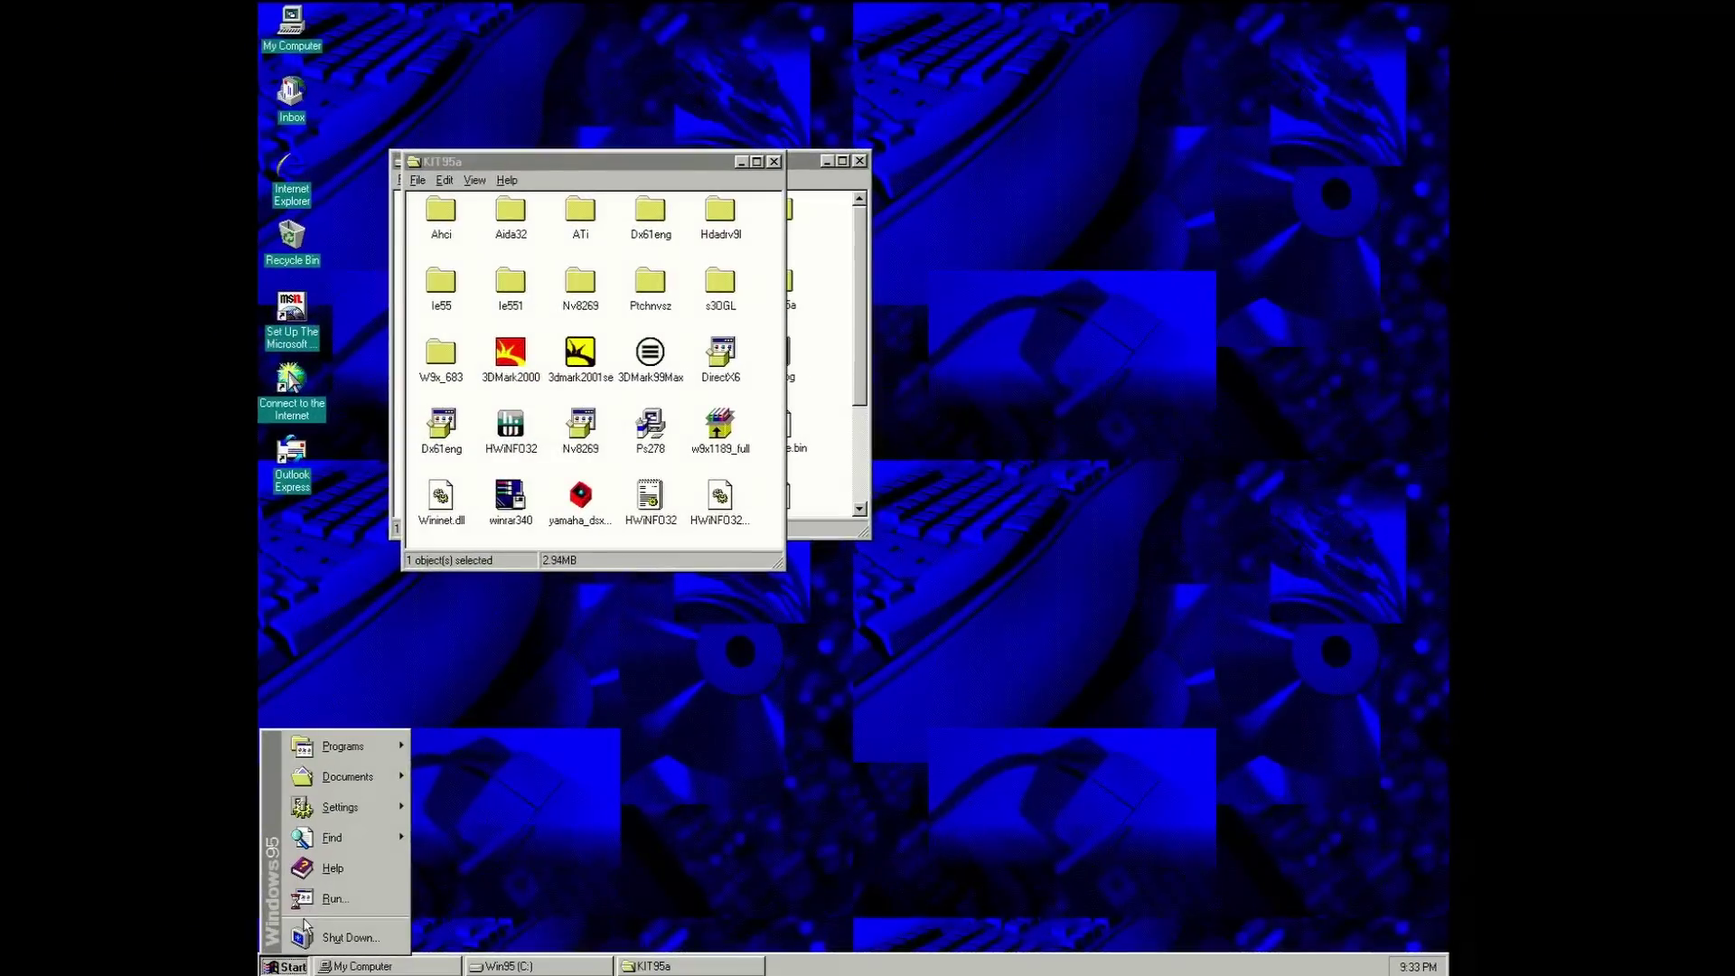
# - Run dxdiag to check system info, then select the AHCI driver title and description on archive.org
pyautogui.click(316, 896)
pyautogui.write('dxdiag')
pyautogui.press('Return')
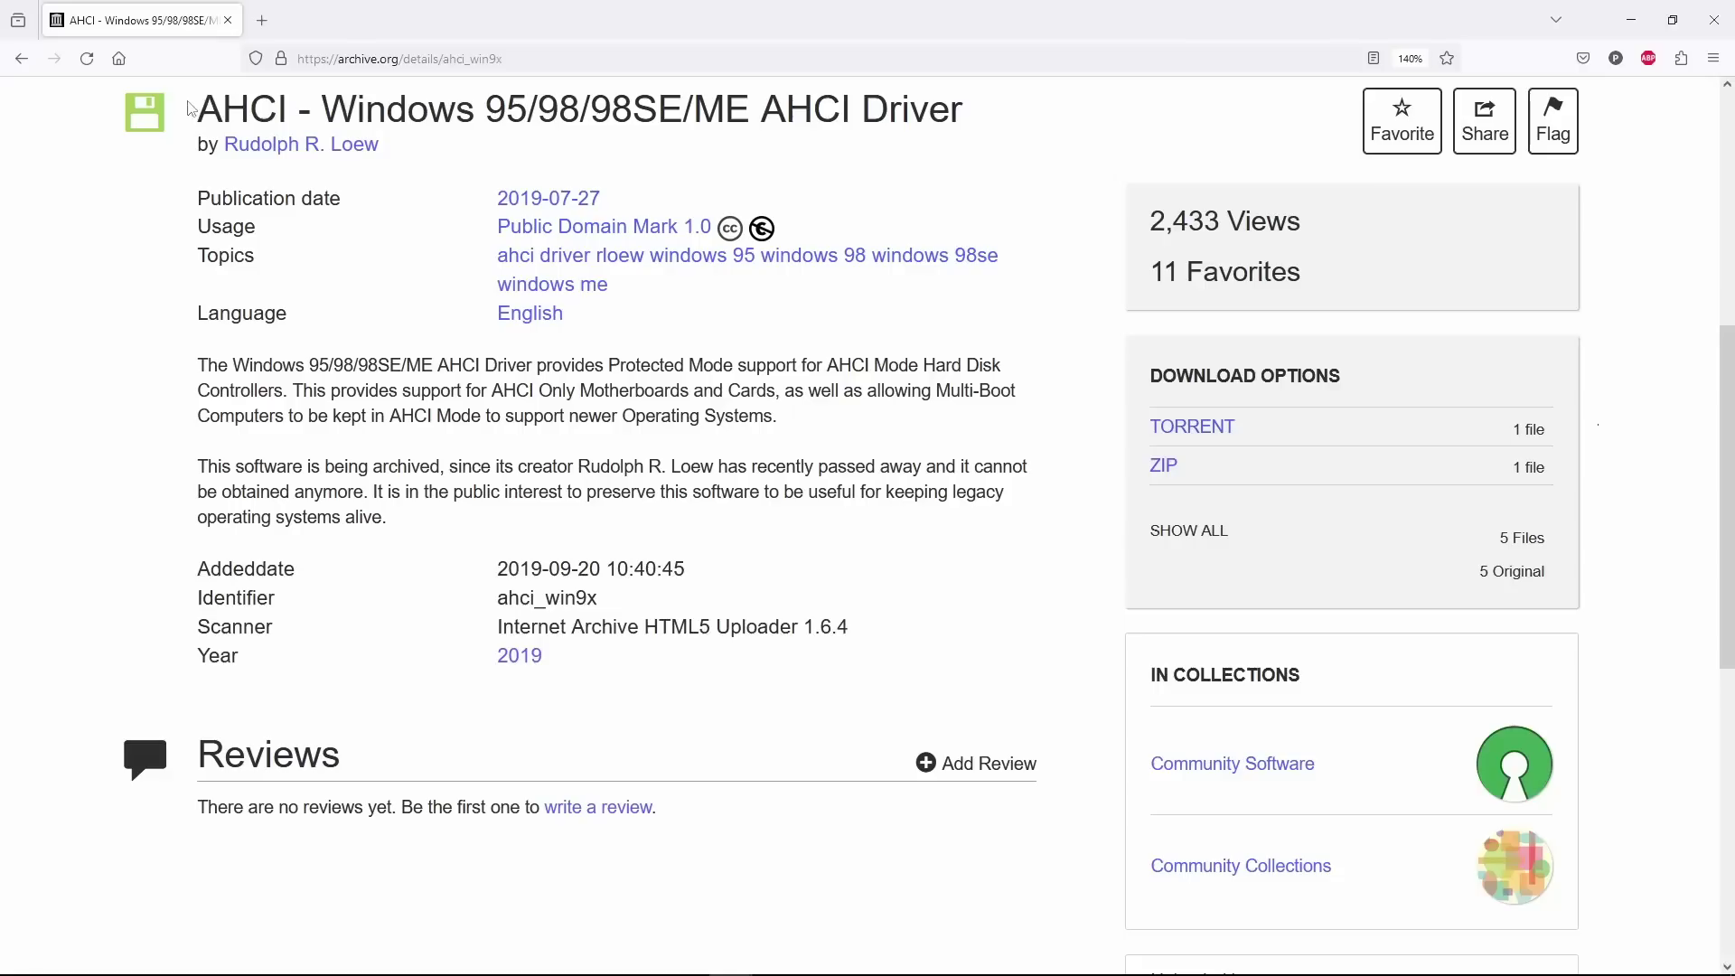
pyautogui.moveTo(197, 110); pyautogui.dragTo(1027, 121)
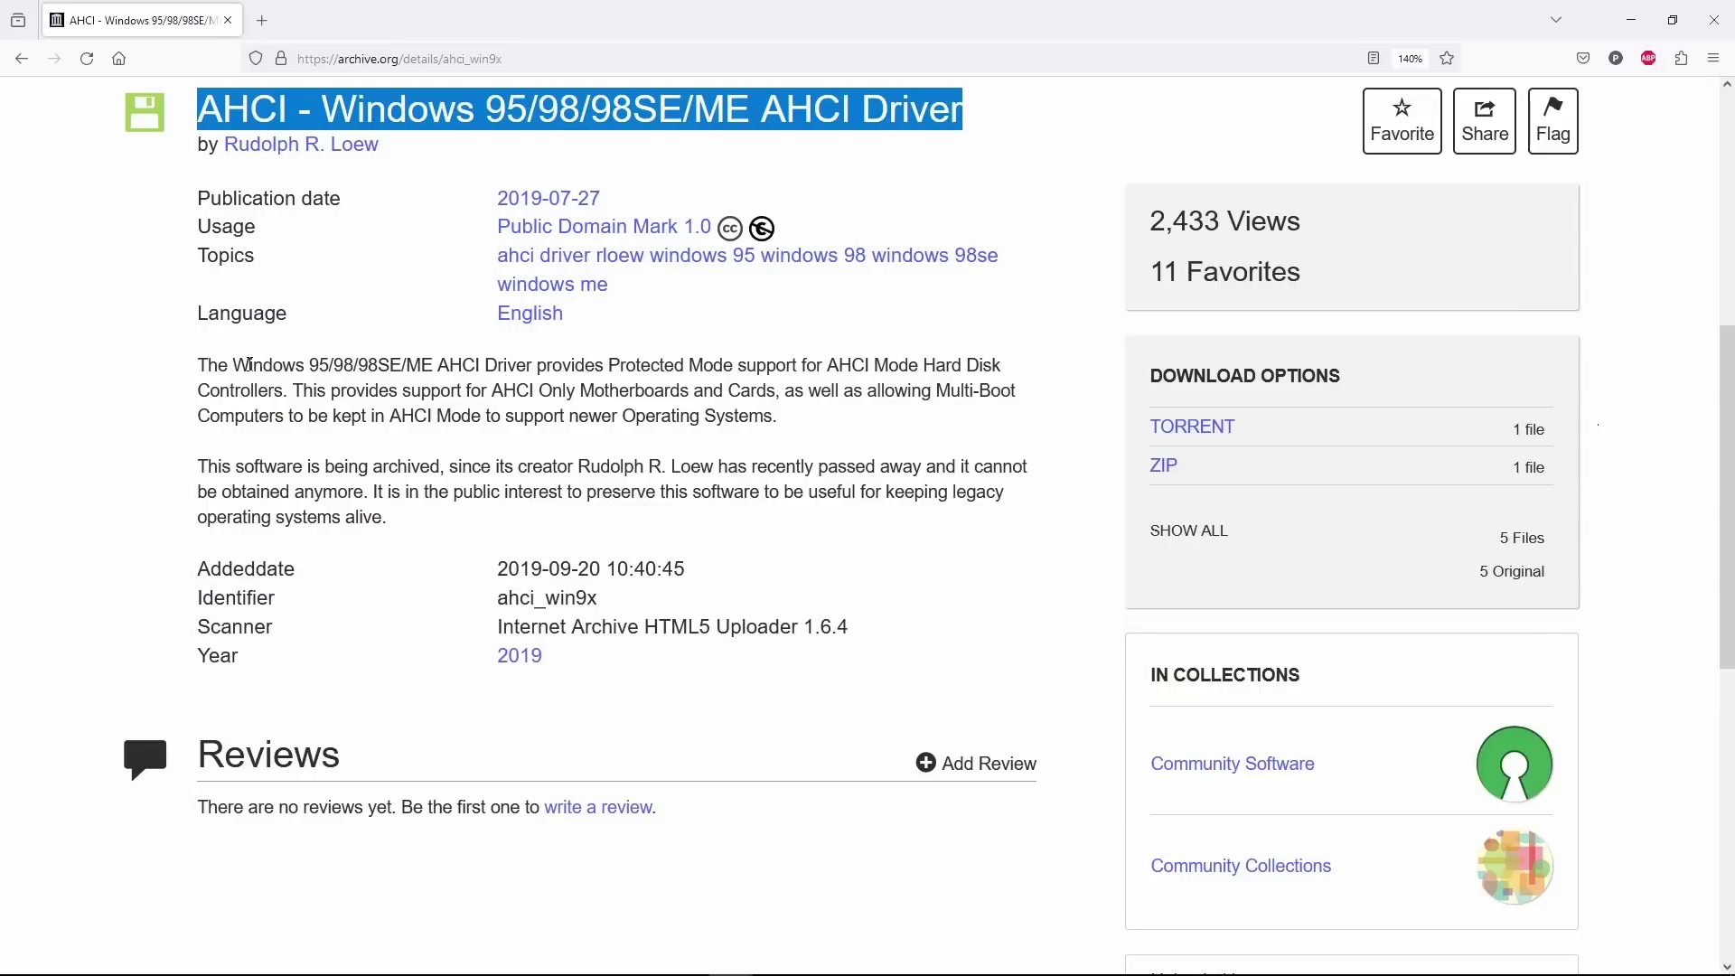
pyautogui.moveTo(201, 364); pyautogui.dragTo(799, 432)
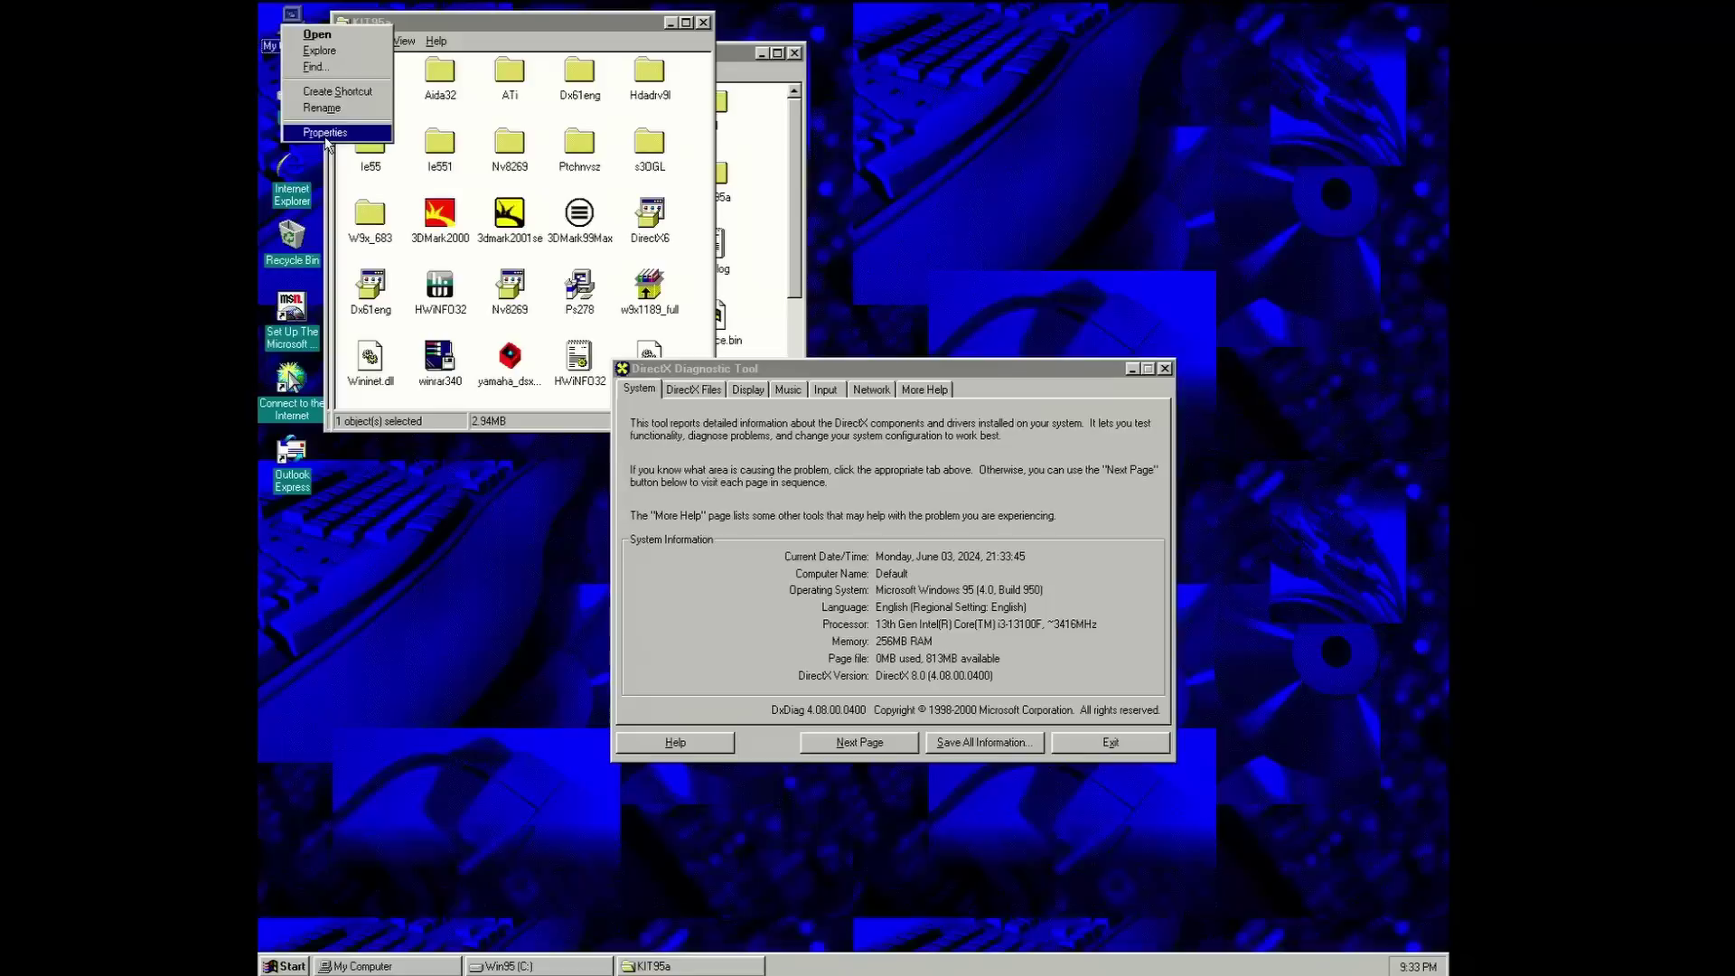
pyautogui.click(318, 130)
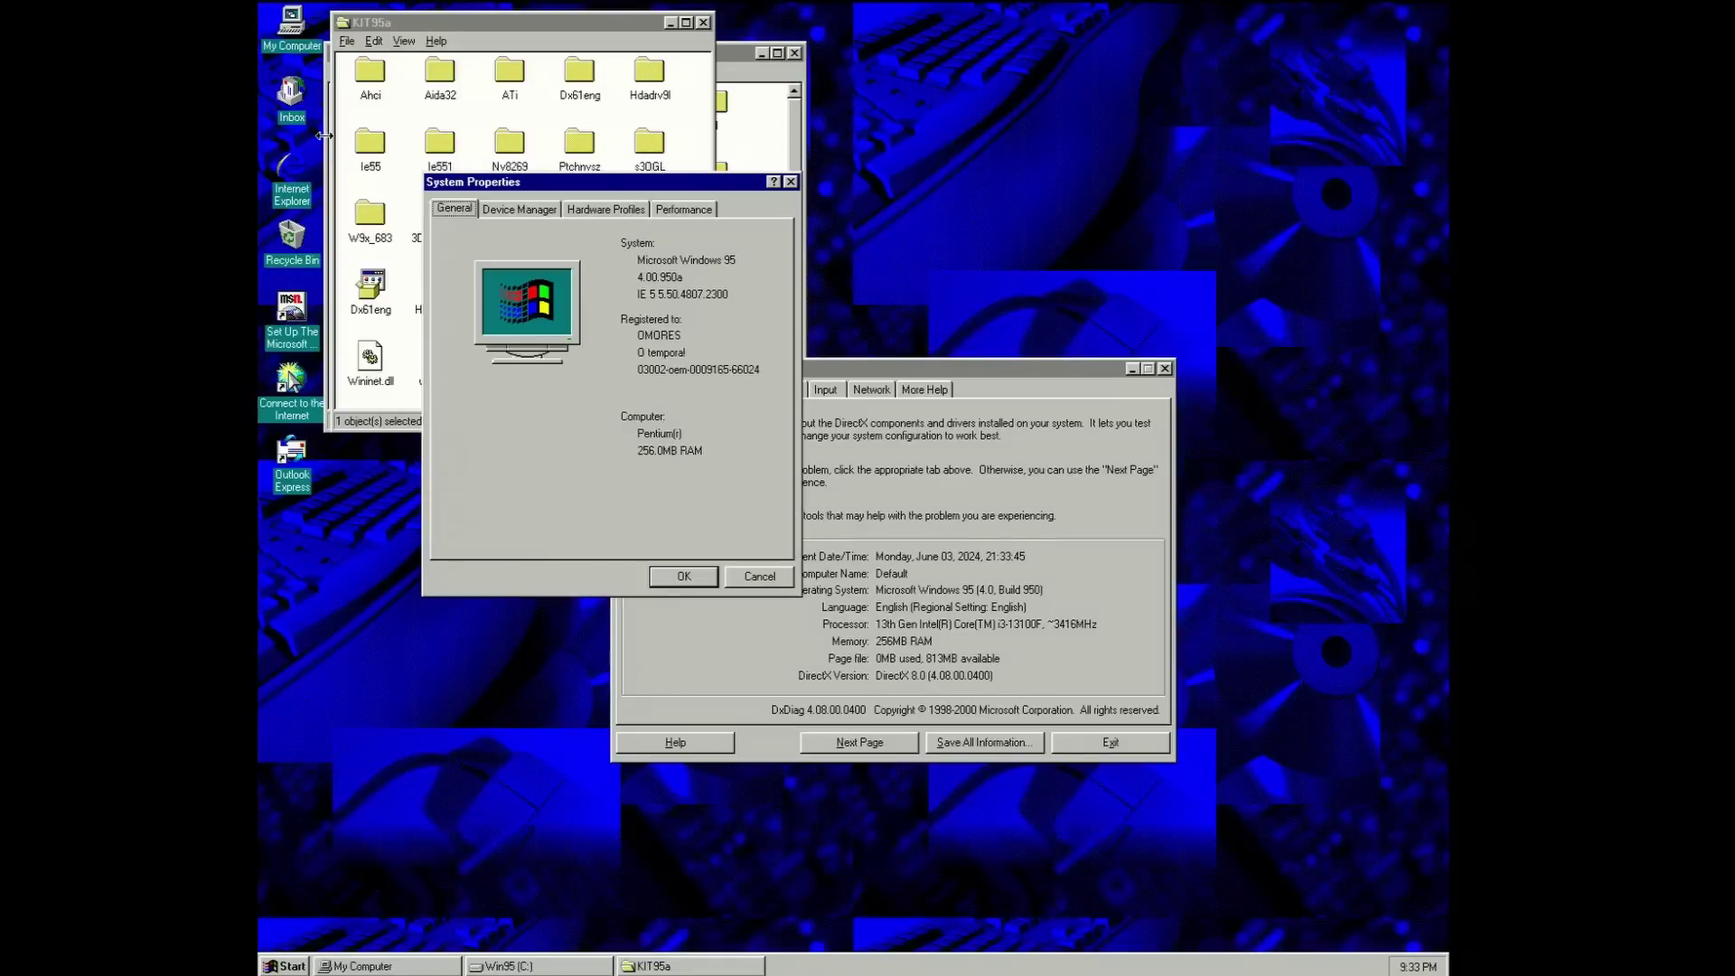
pyautogui.click(663, 207)
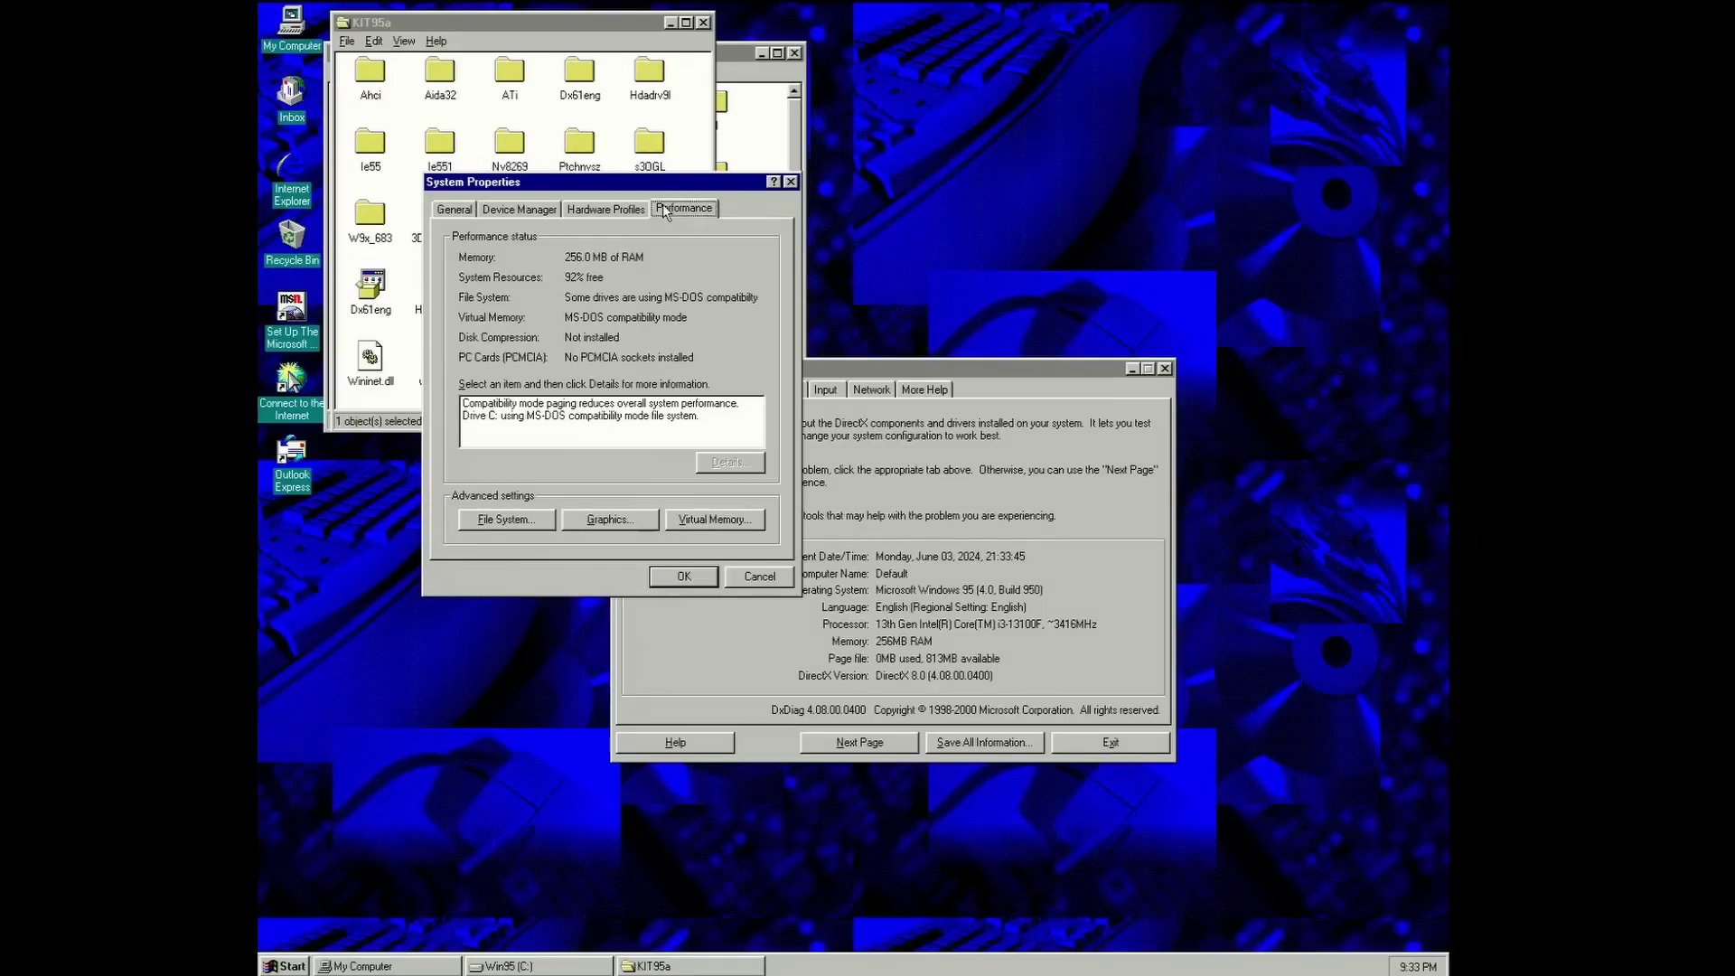
pyautogui.click(600, 404)
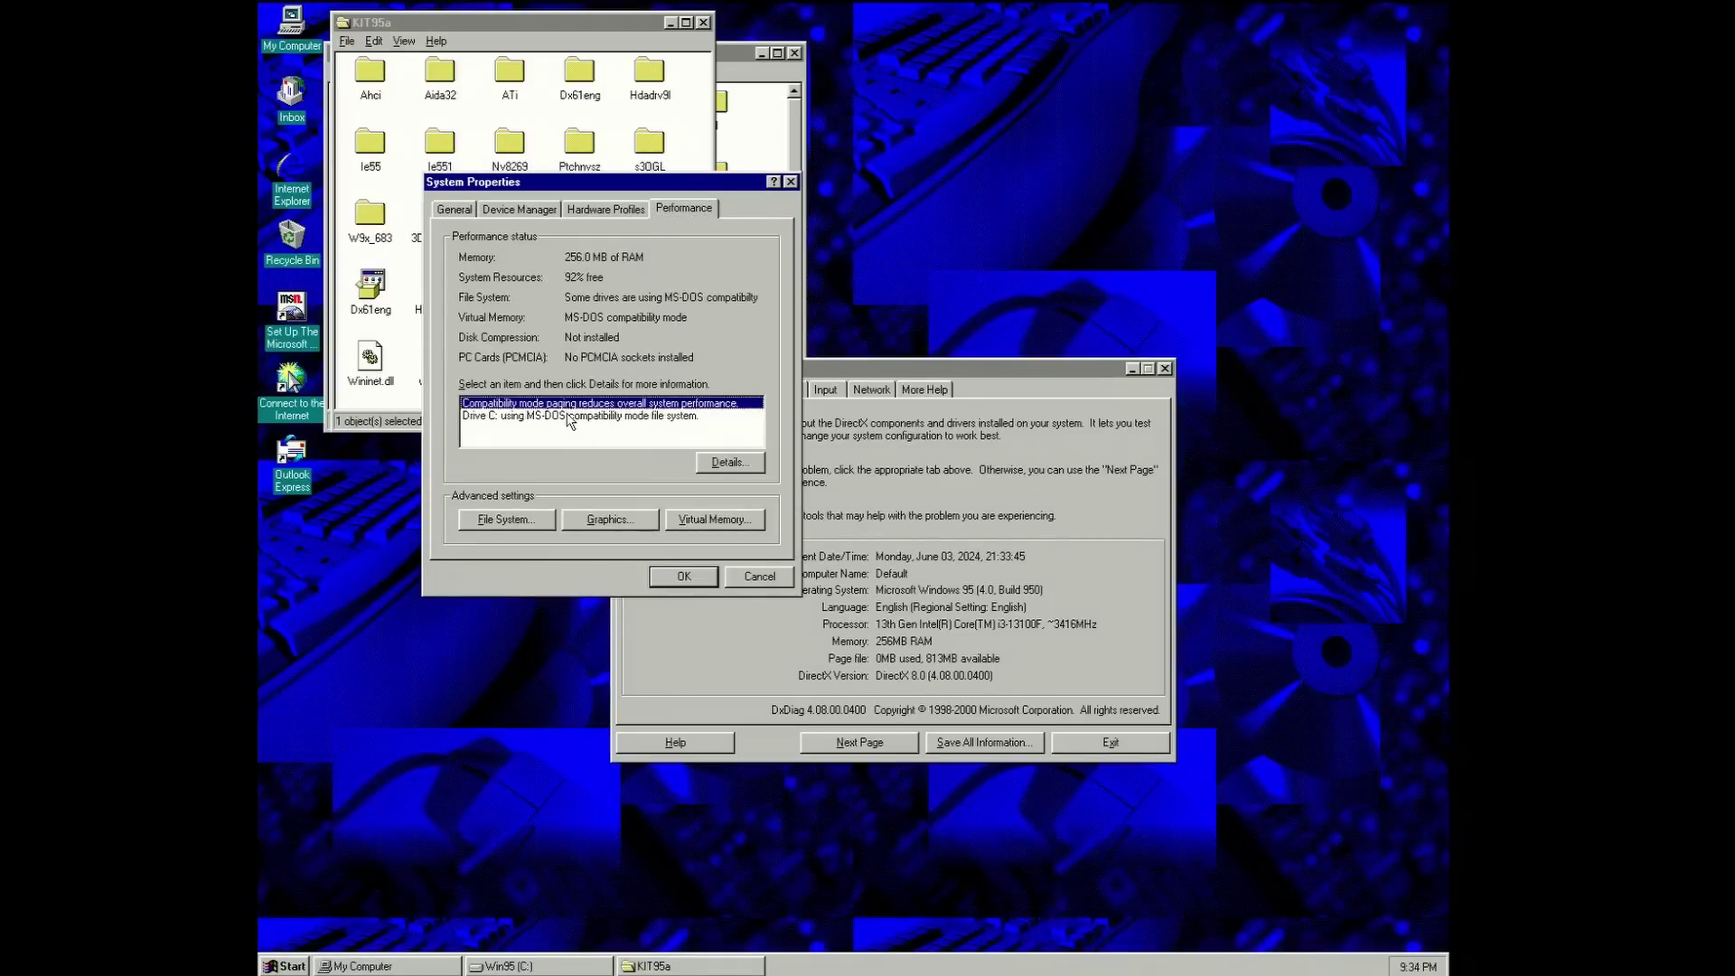
pyautogui.click(571, 416)
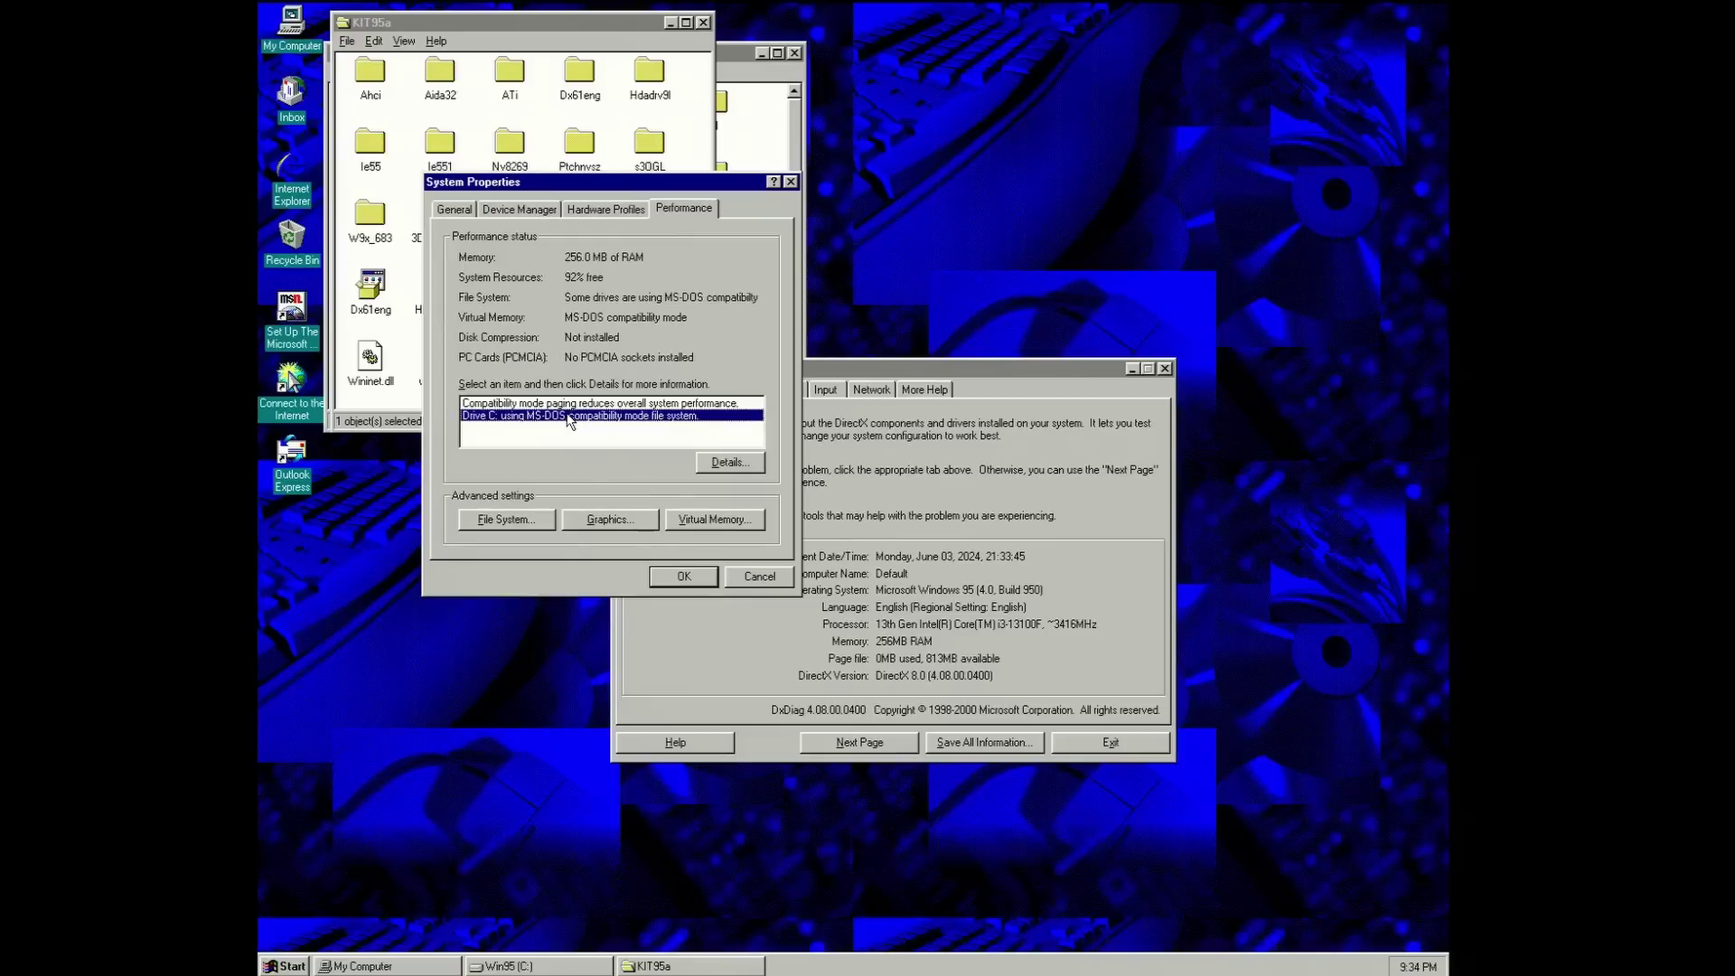
pyautogui.click(733, 576)
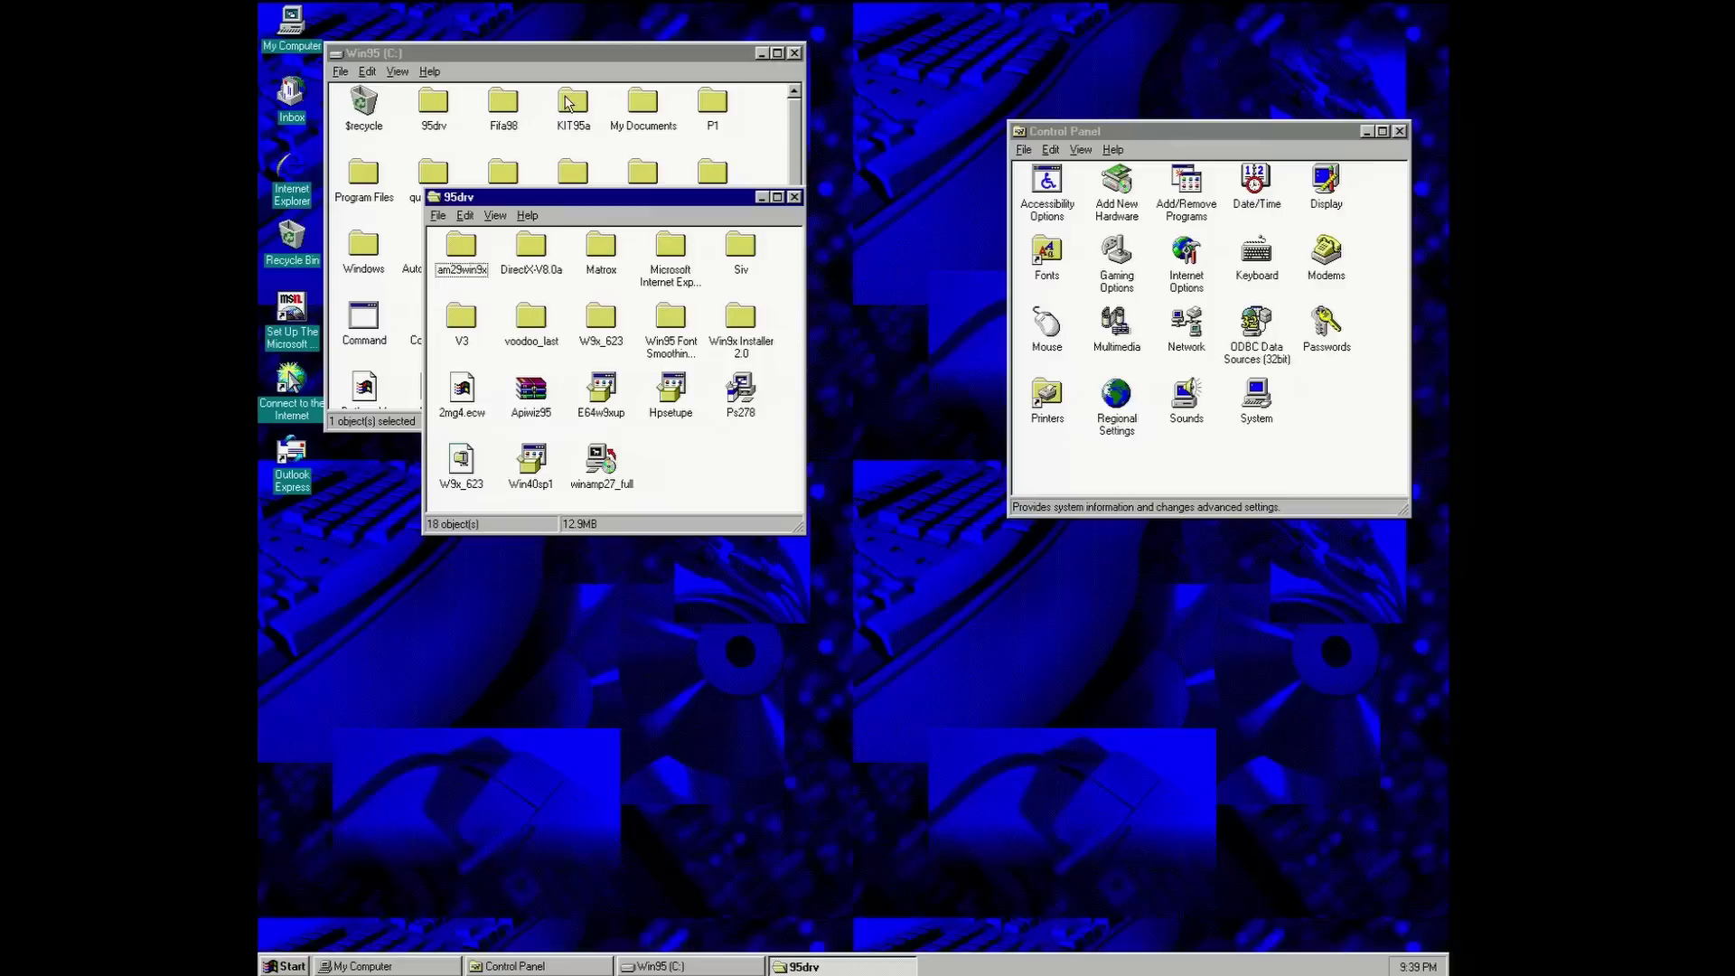
# - Launch HWiNFO32 from the KIT95a folder, run its analysis, and close the System Summary
pyautogui.doubleClick(566, 97)
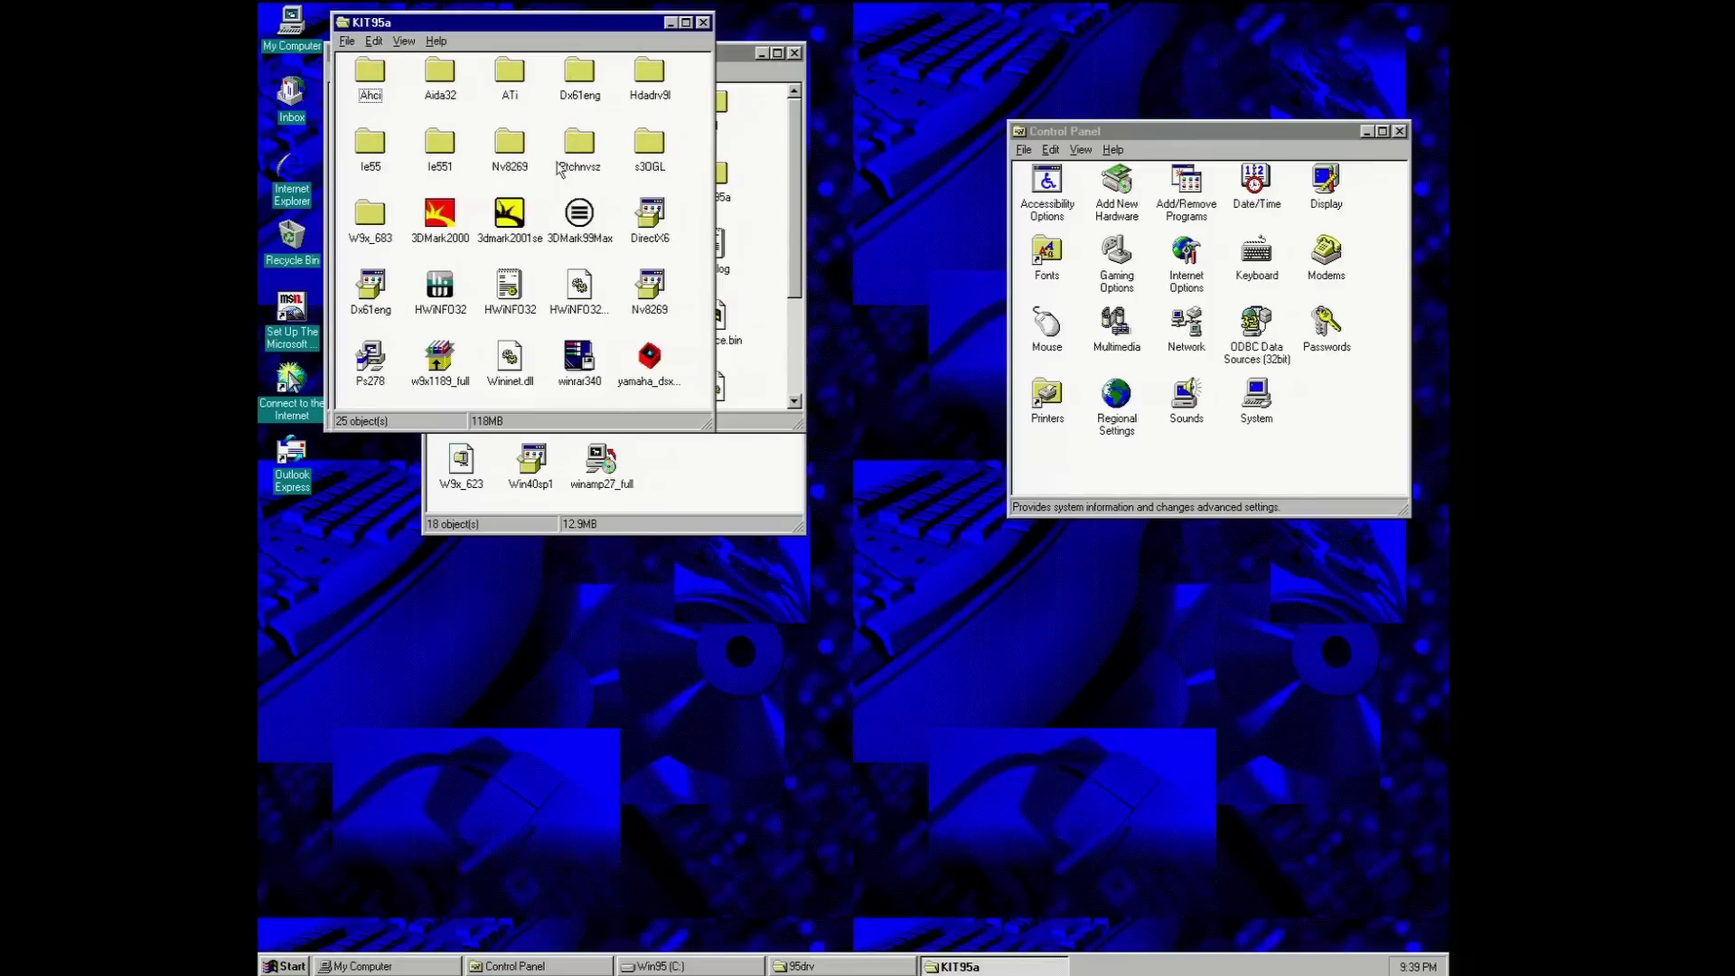
pyautogui.doubleClick(435, 294)
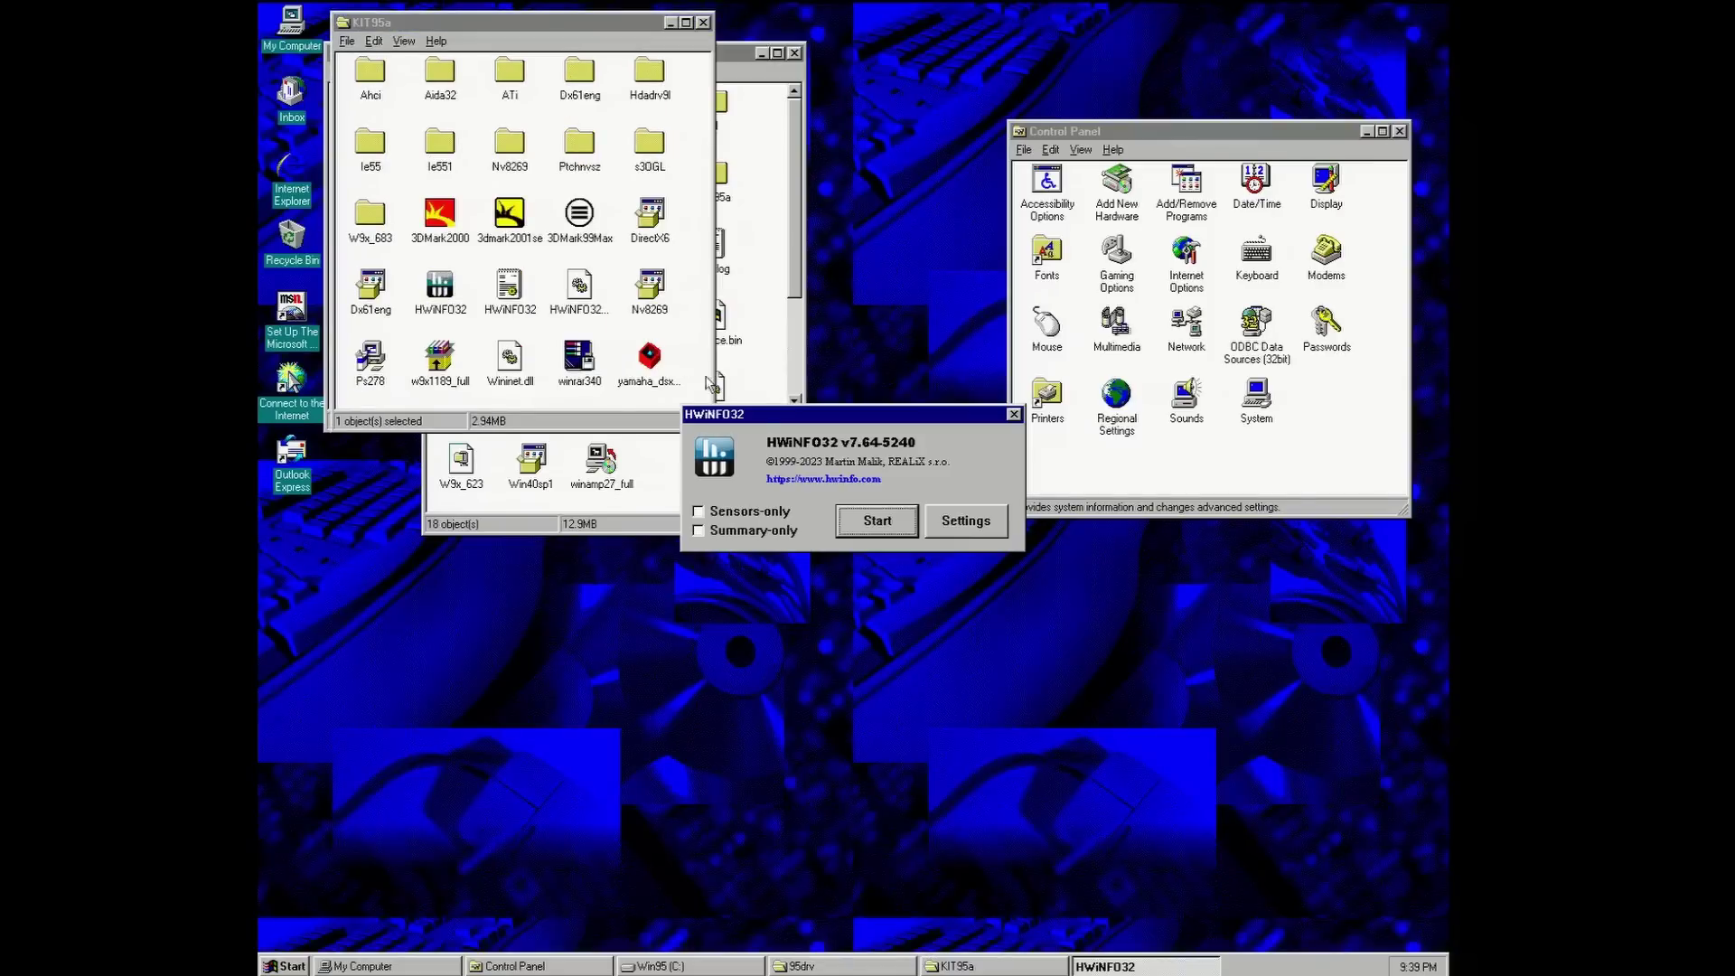
pyautogui.click(837, 513)
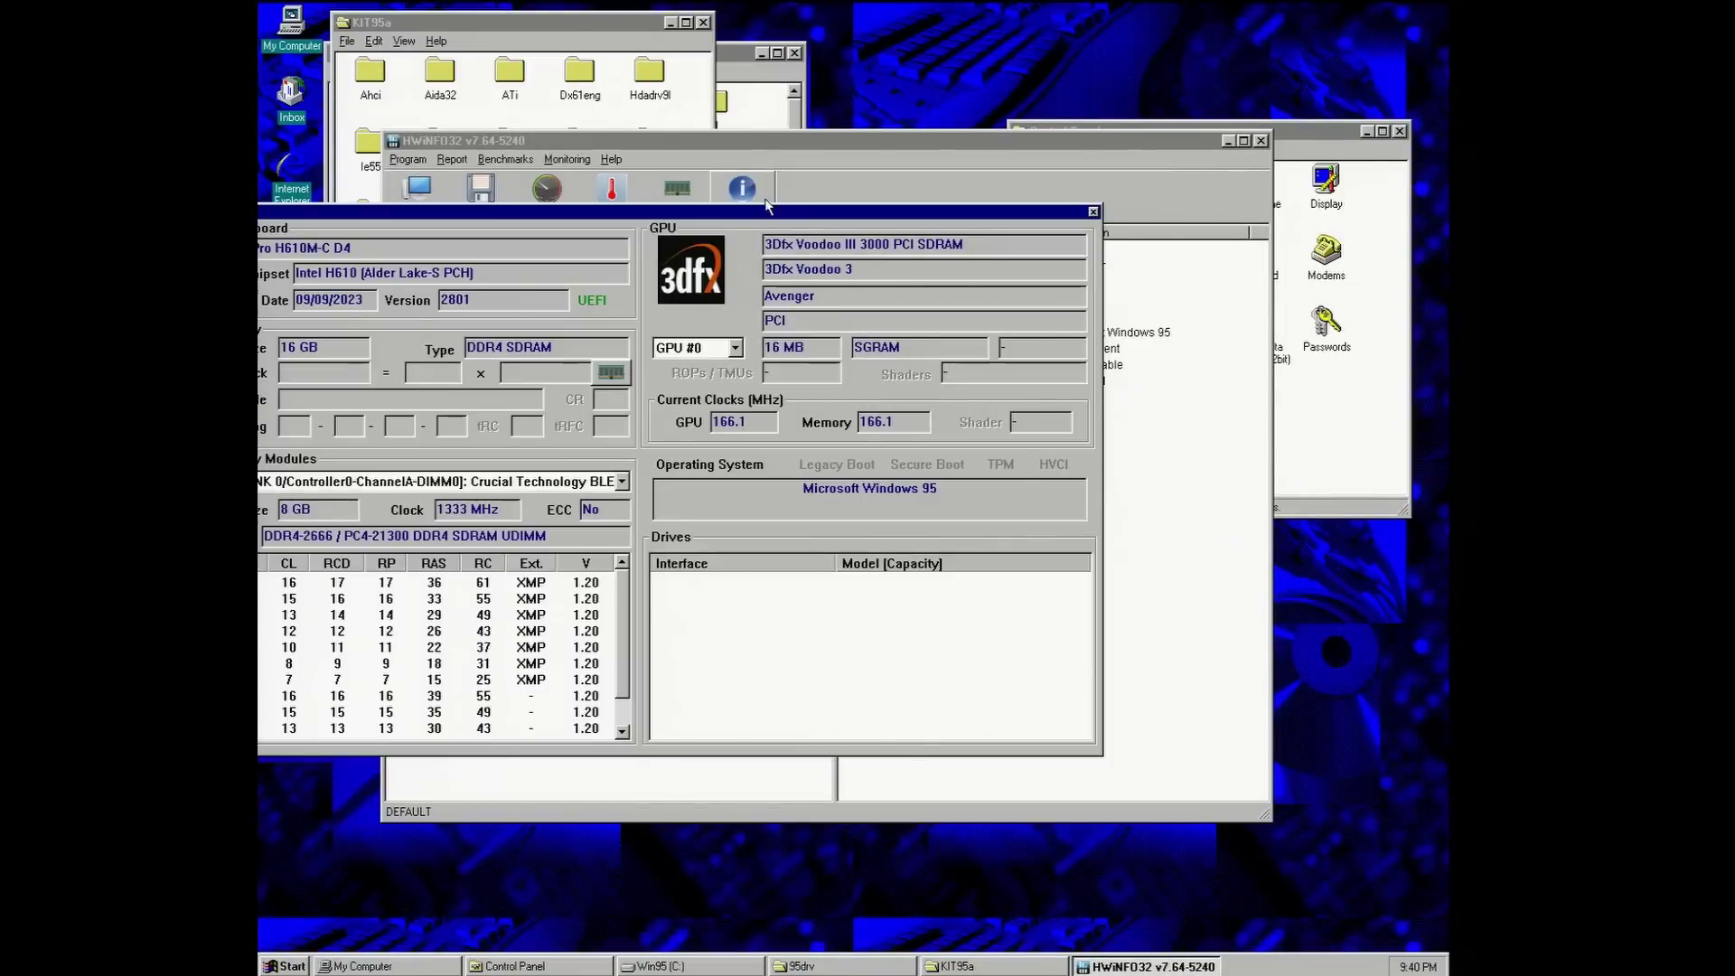
pyautogui.moveTo(746, 212); pyautogui.dragTo(904, 244)
pyautogui.click(1253, 242)
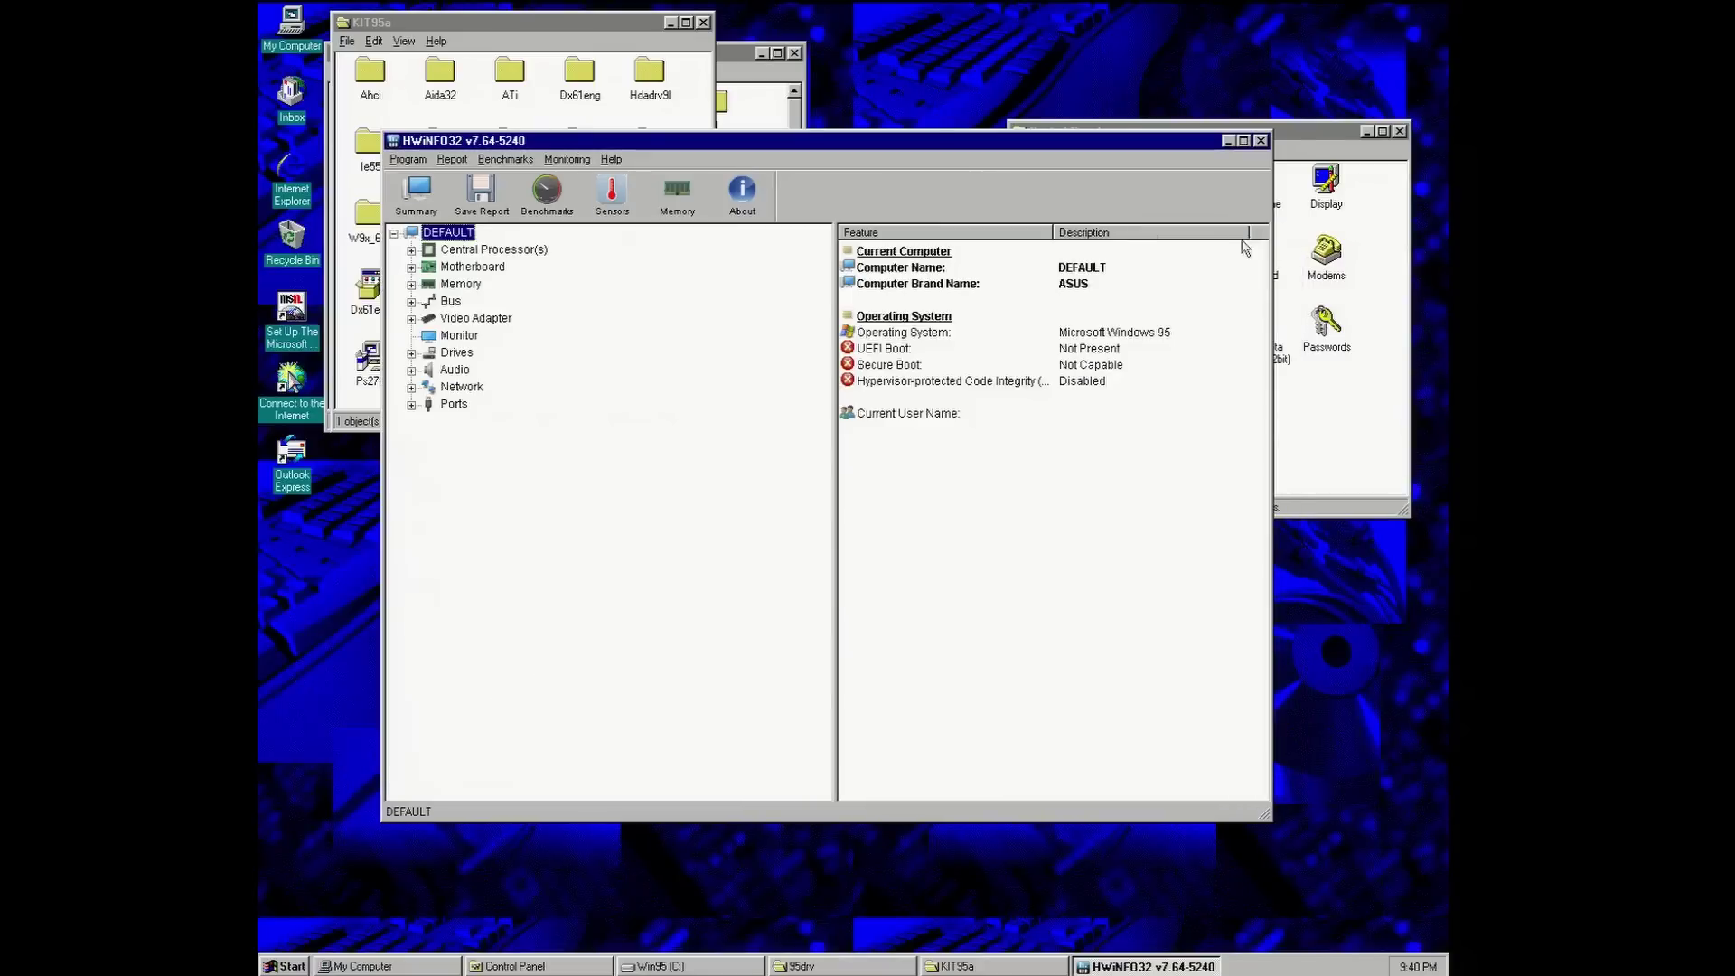
# - Expand Bus > PCI Bus #0 and select the Intel Alder Lake-S PCH SATA Controller (AHCI)
pyautogui.click(411, 300)
pyautogui.click(429, 318)
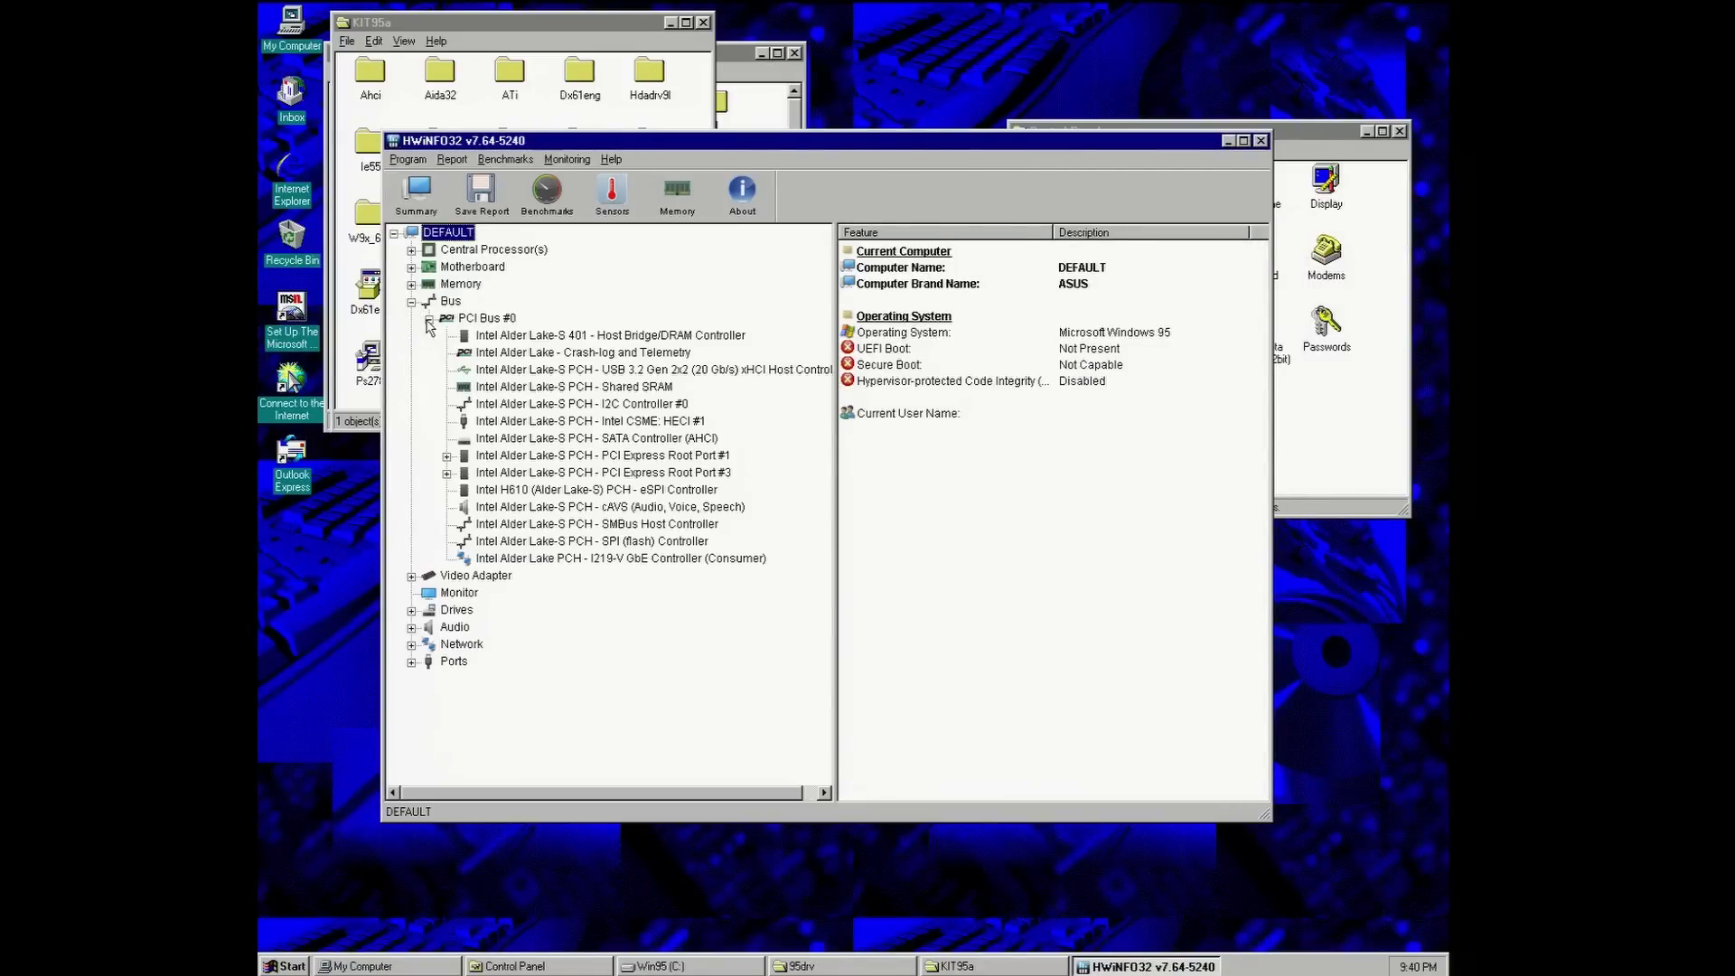
pyautogui.click(648, 440)
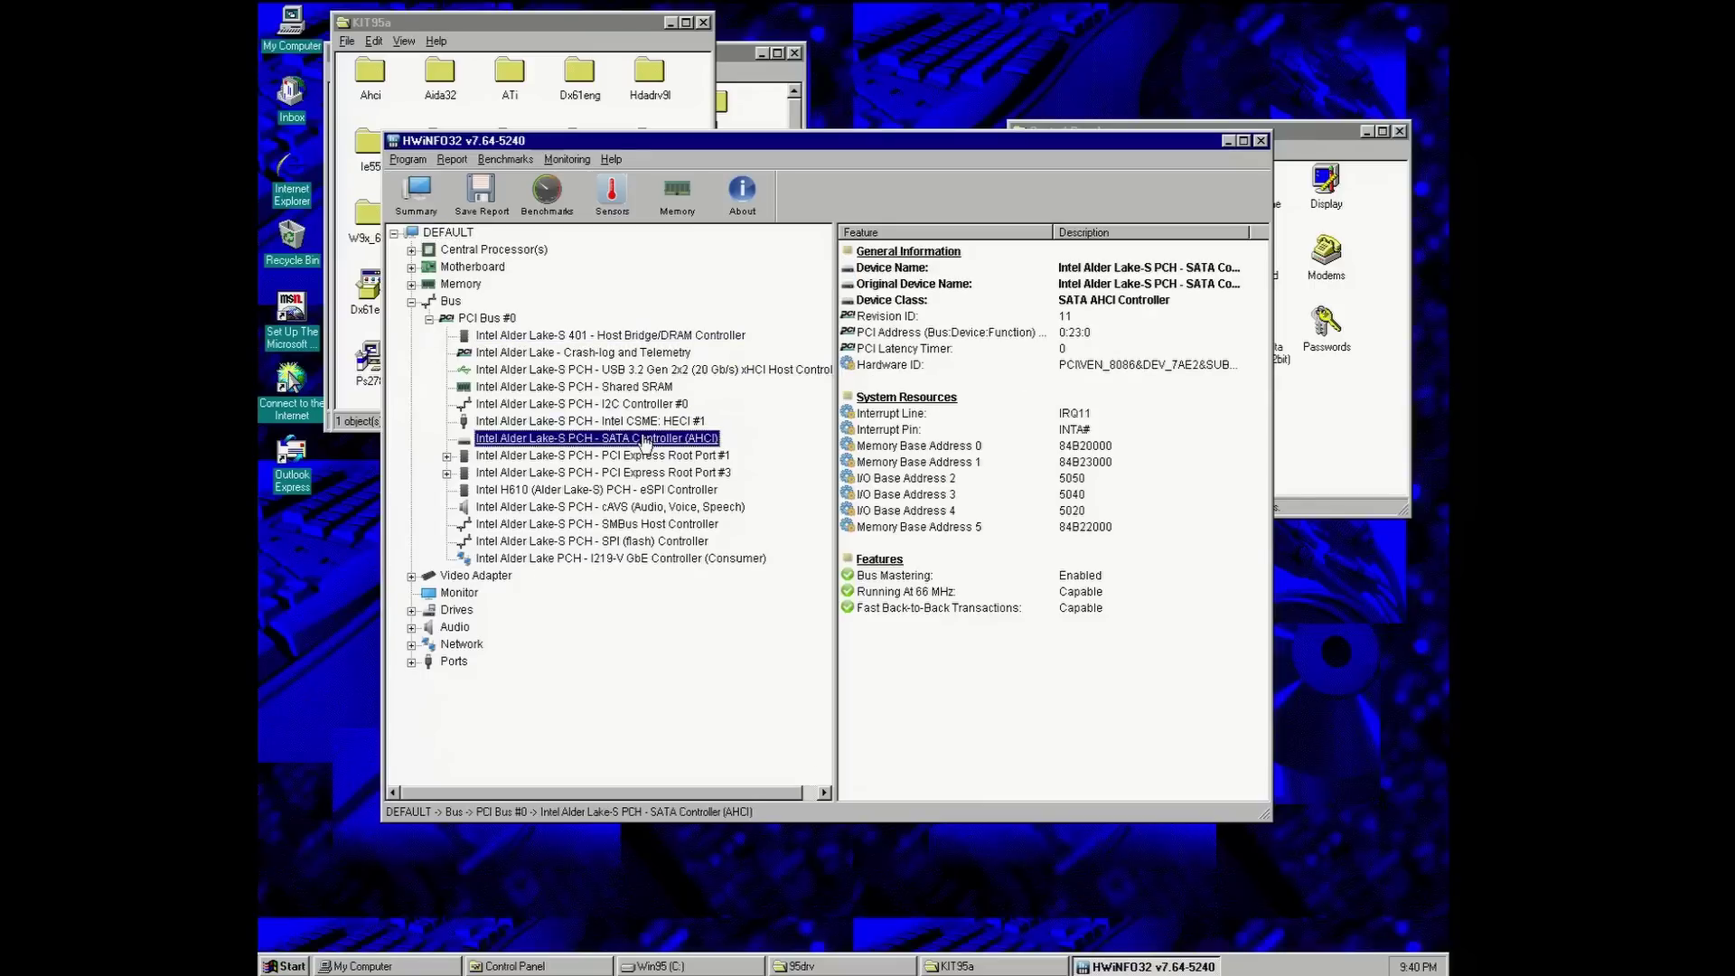
pyautogui.click(953, 446)
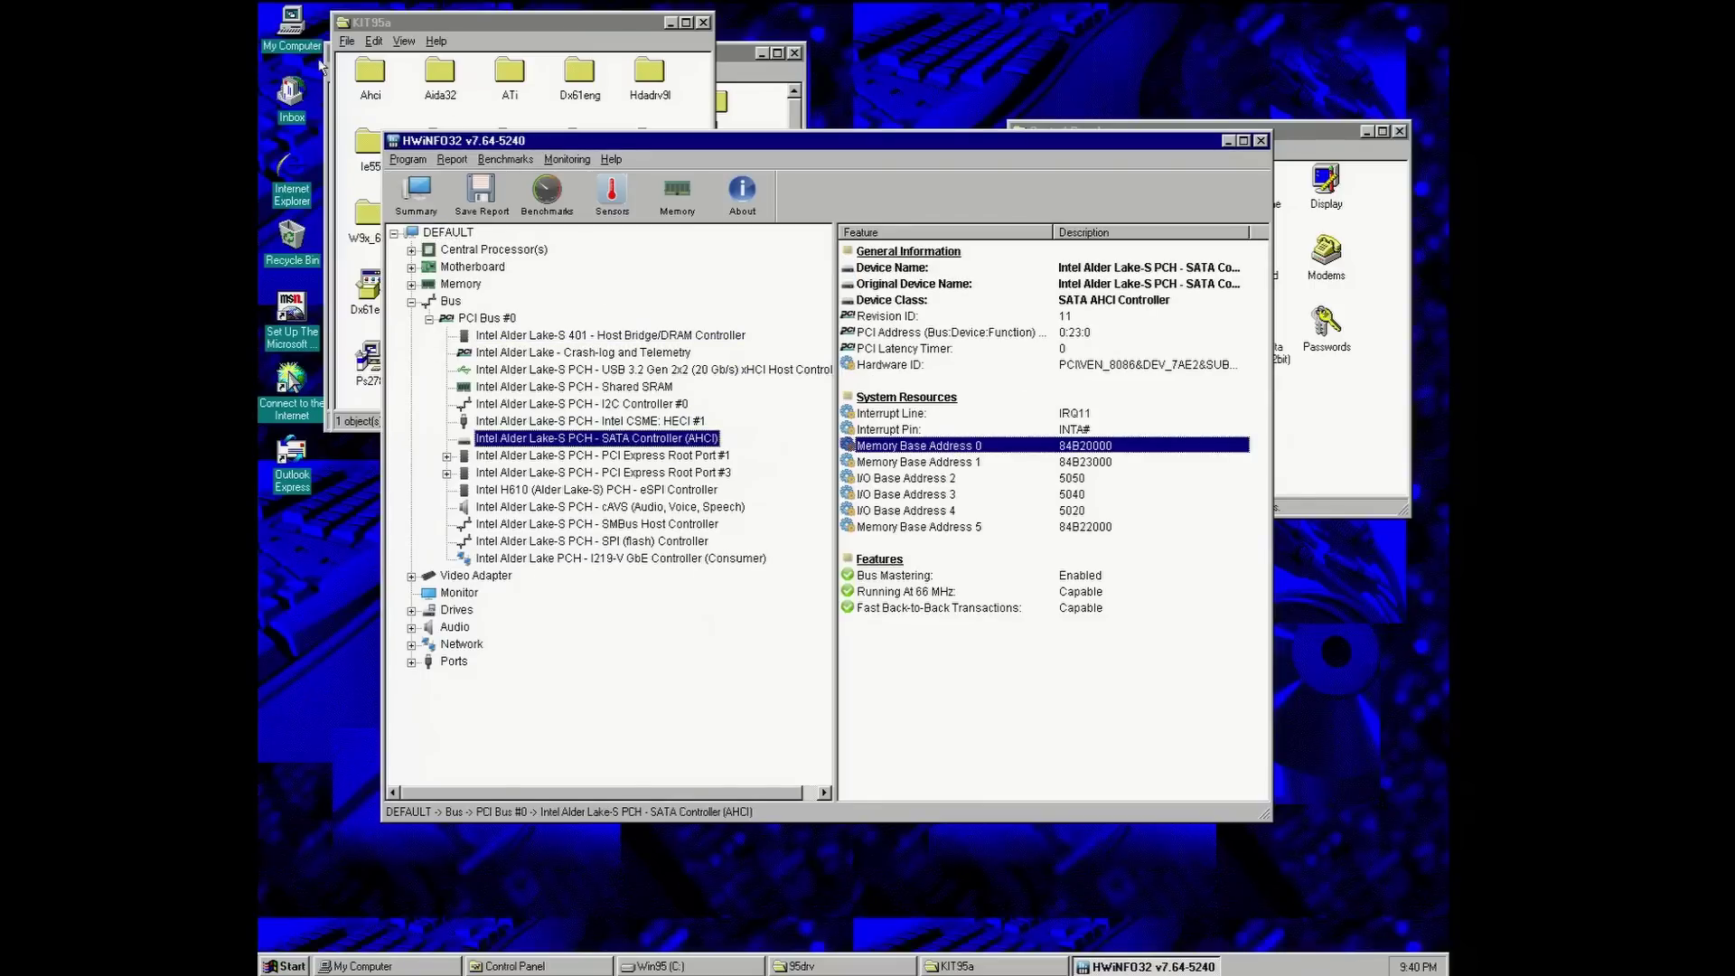
# - Open Device Manager from My Computer's properties and expand Other devices
pyautogui.rightClick(295, 40)
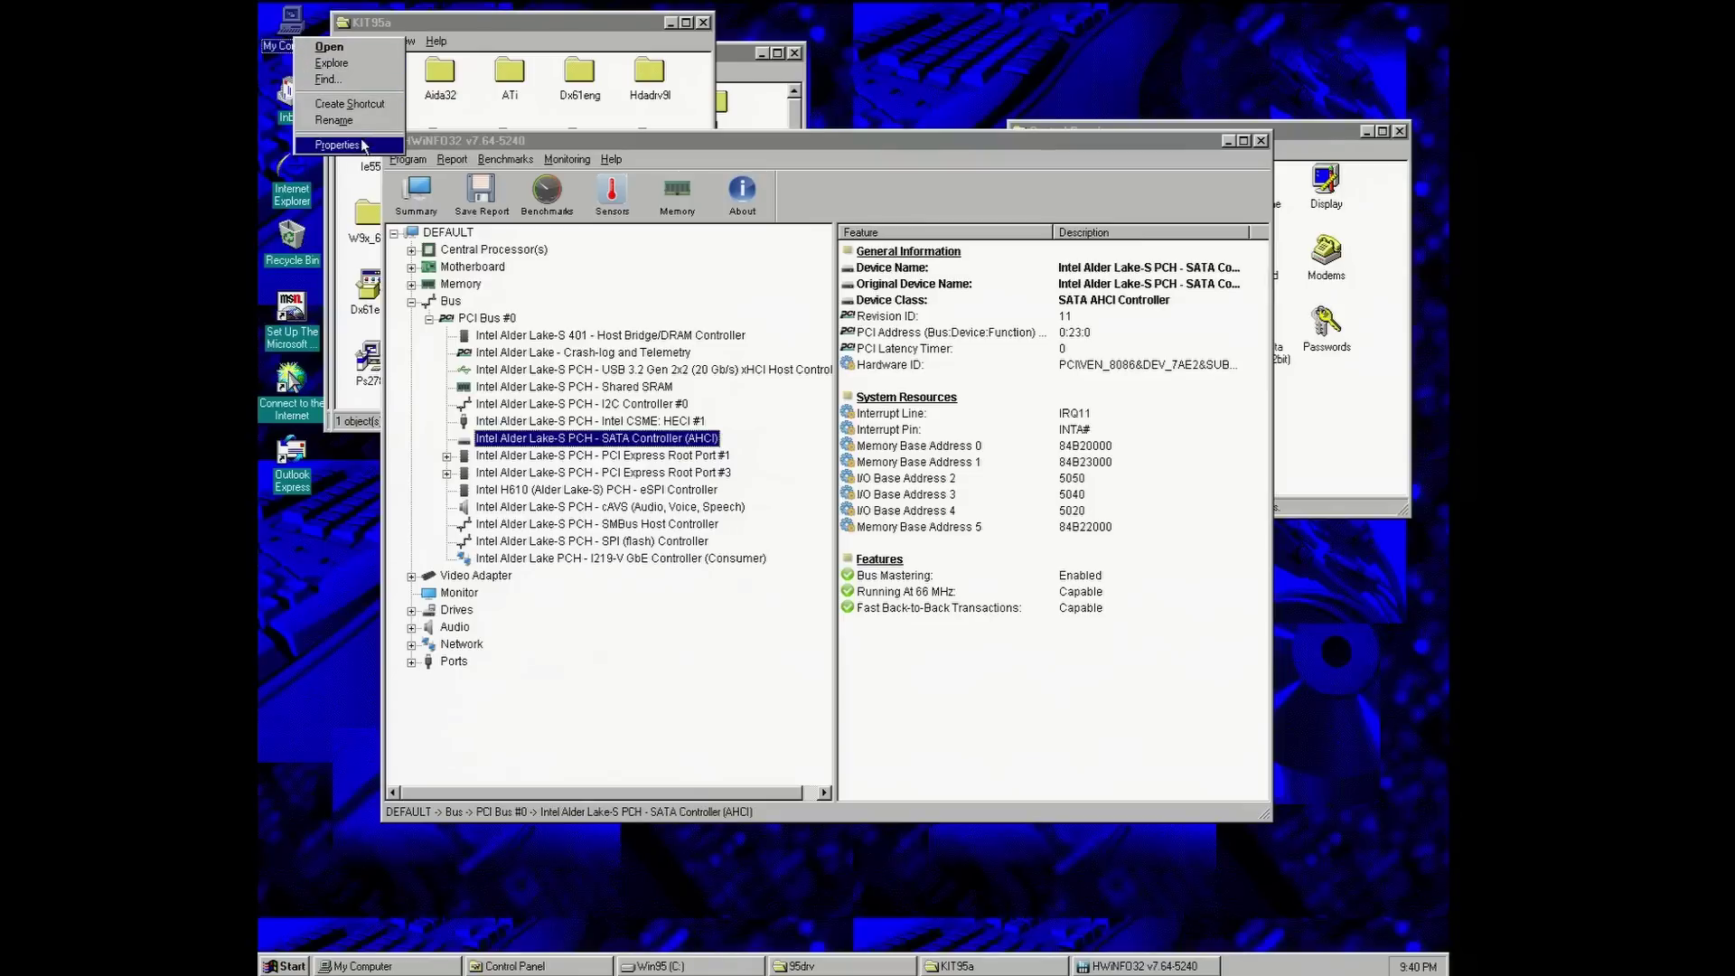
pyautogui.click(362, 146)
pyautogui.click(465, 168)
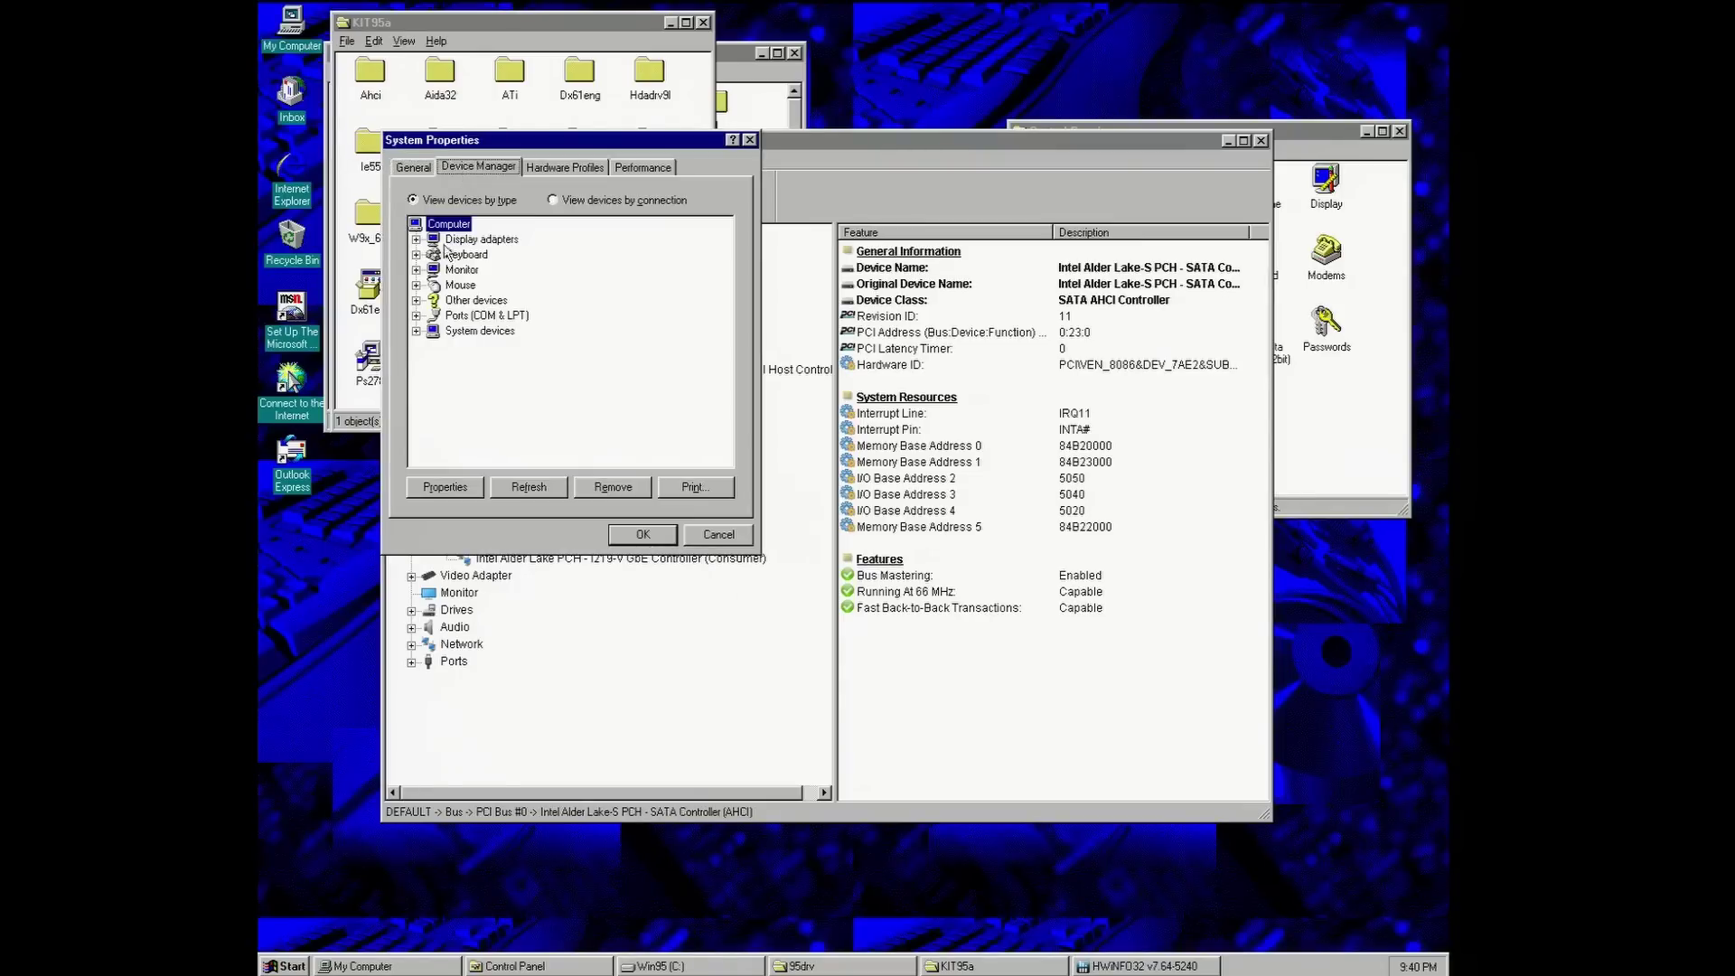
pyautogui.click(415, 300)
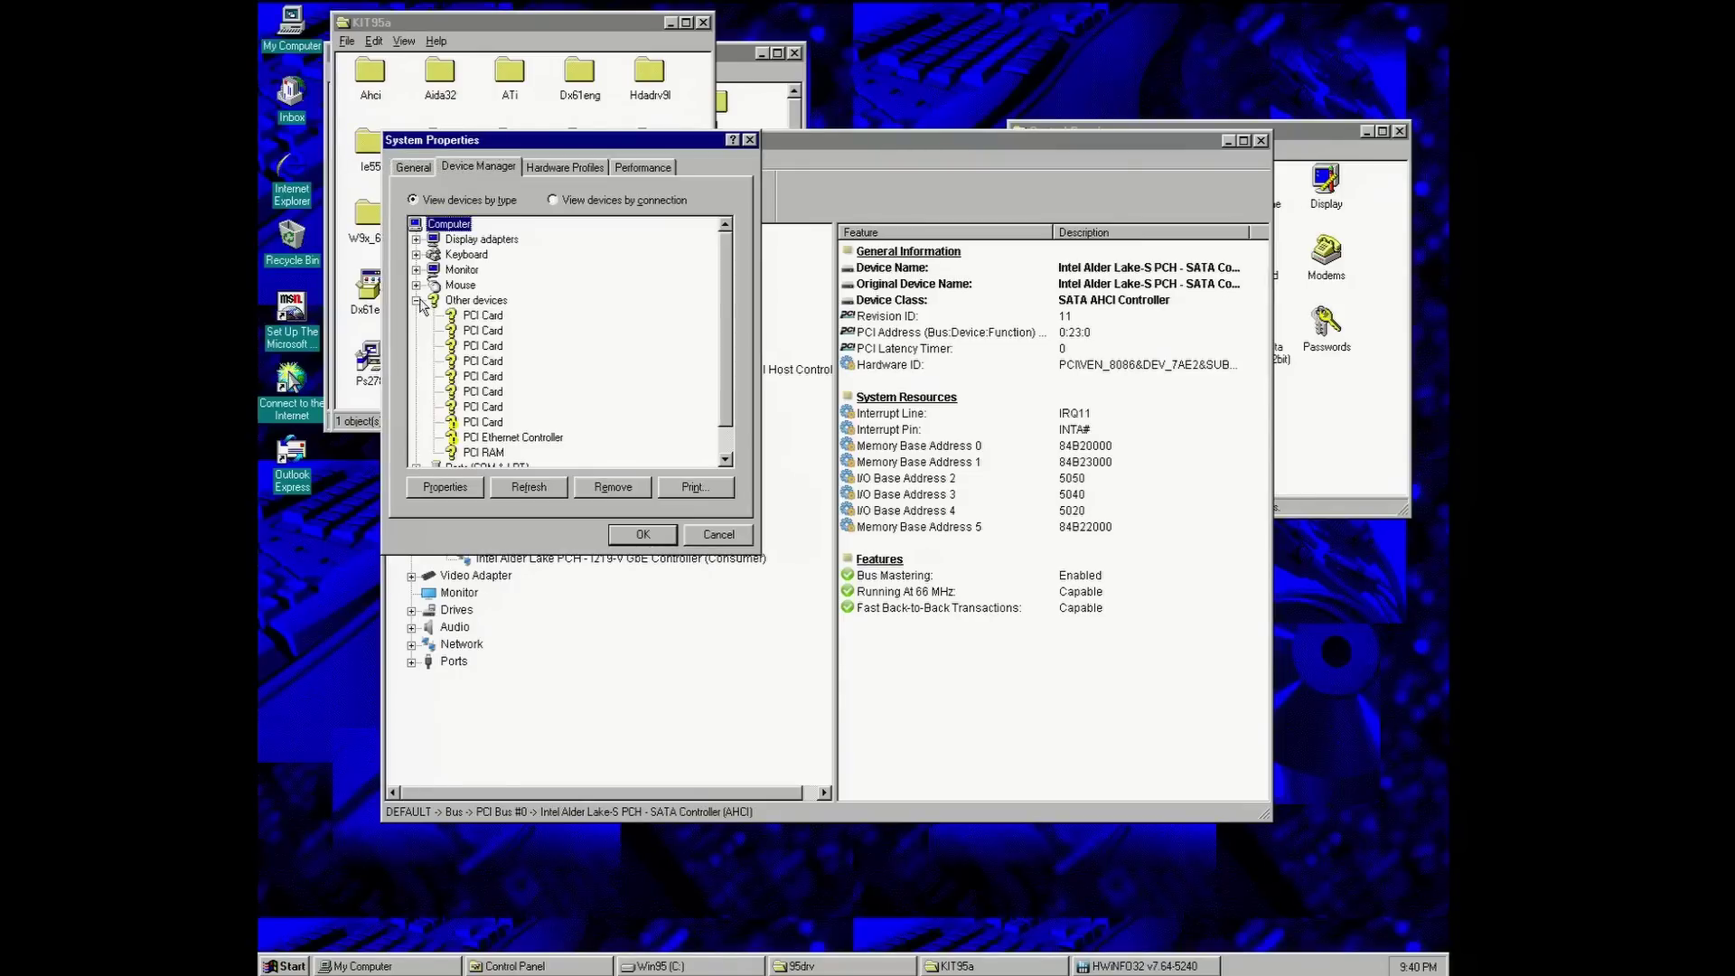
# - Check each PCI Card's resources and show the driver page of the card using 84B20000
pyautogui.doubleClick(484, 346)
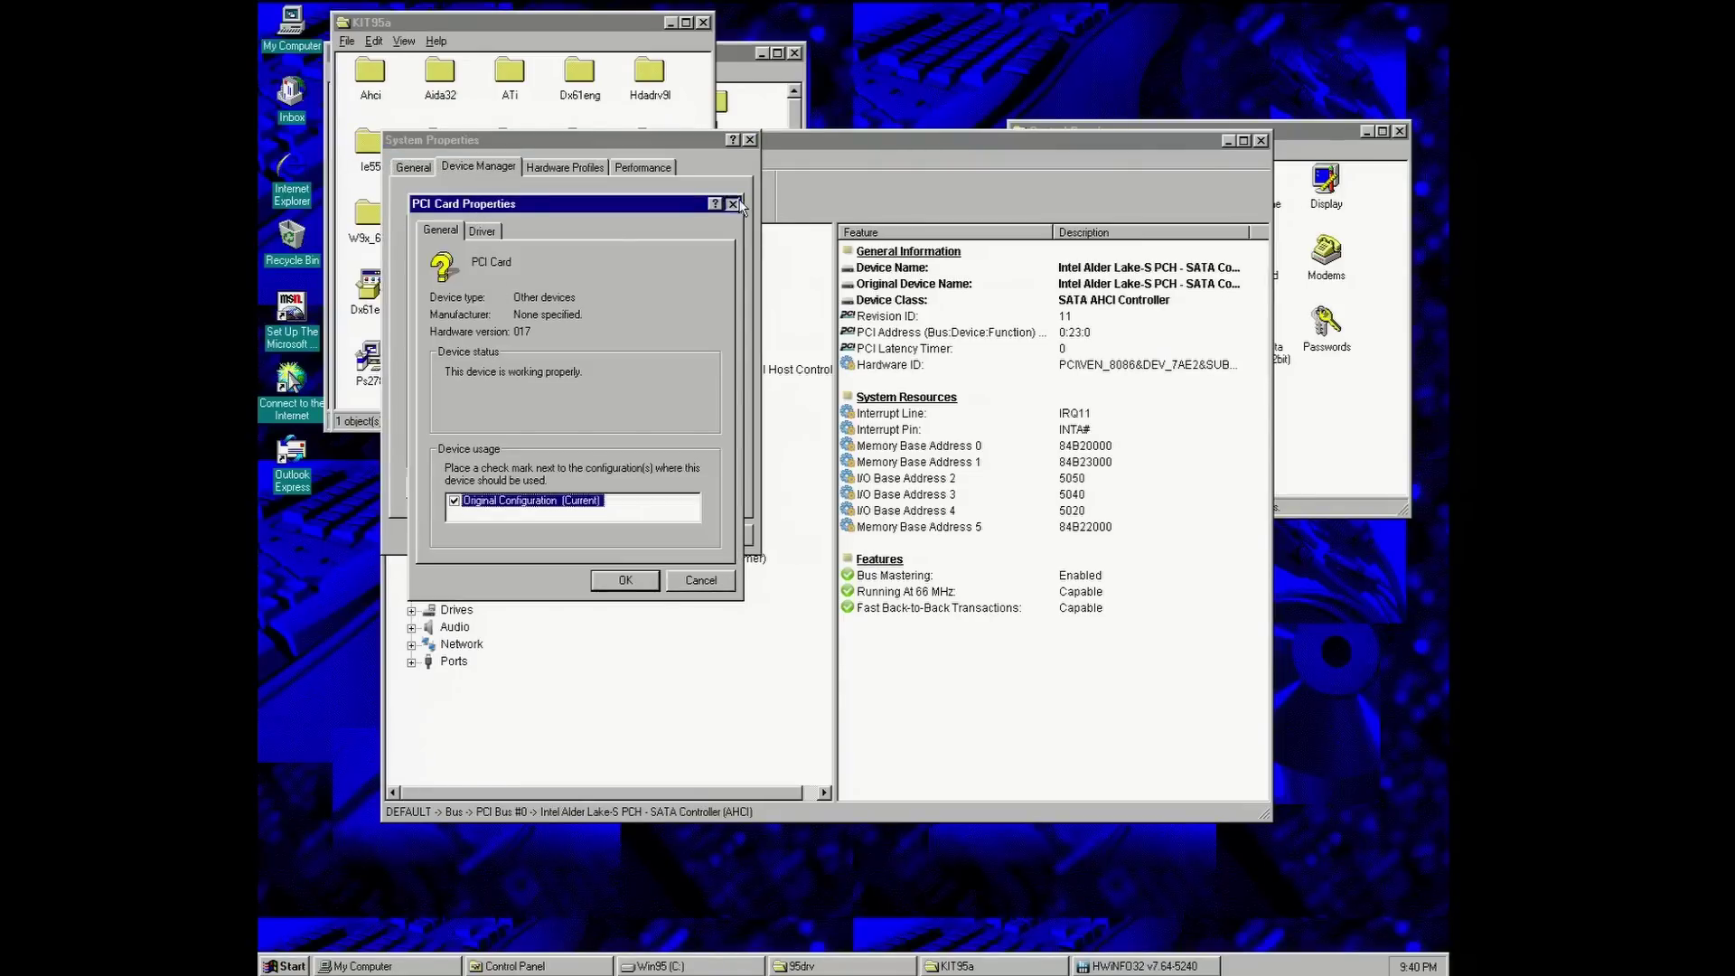
pyautogui.click(732, 205)
pyautogui.doubleClick(501, 359)
pyautogui.click(511, 231)
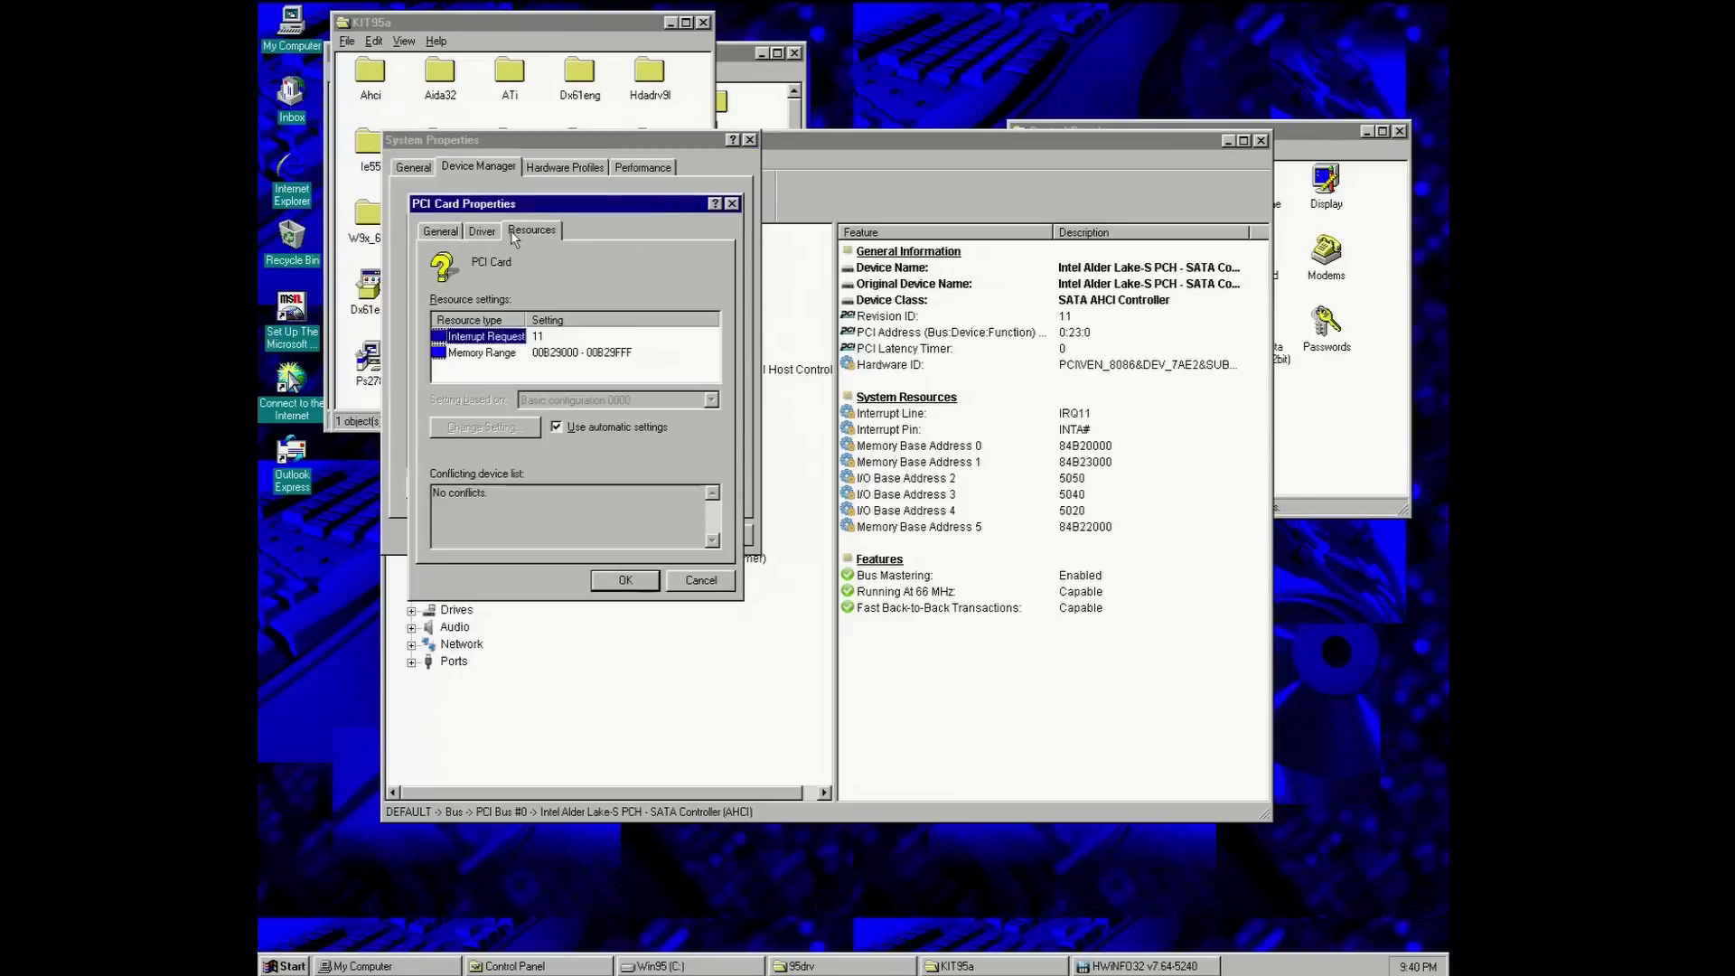
pyautogui.click(732, 203)
pyautogui.doubleClick(495, 378)
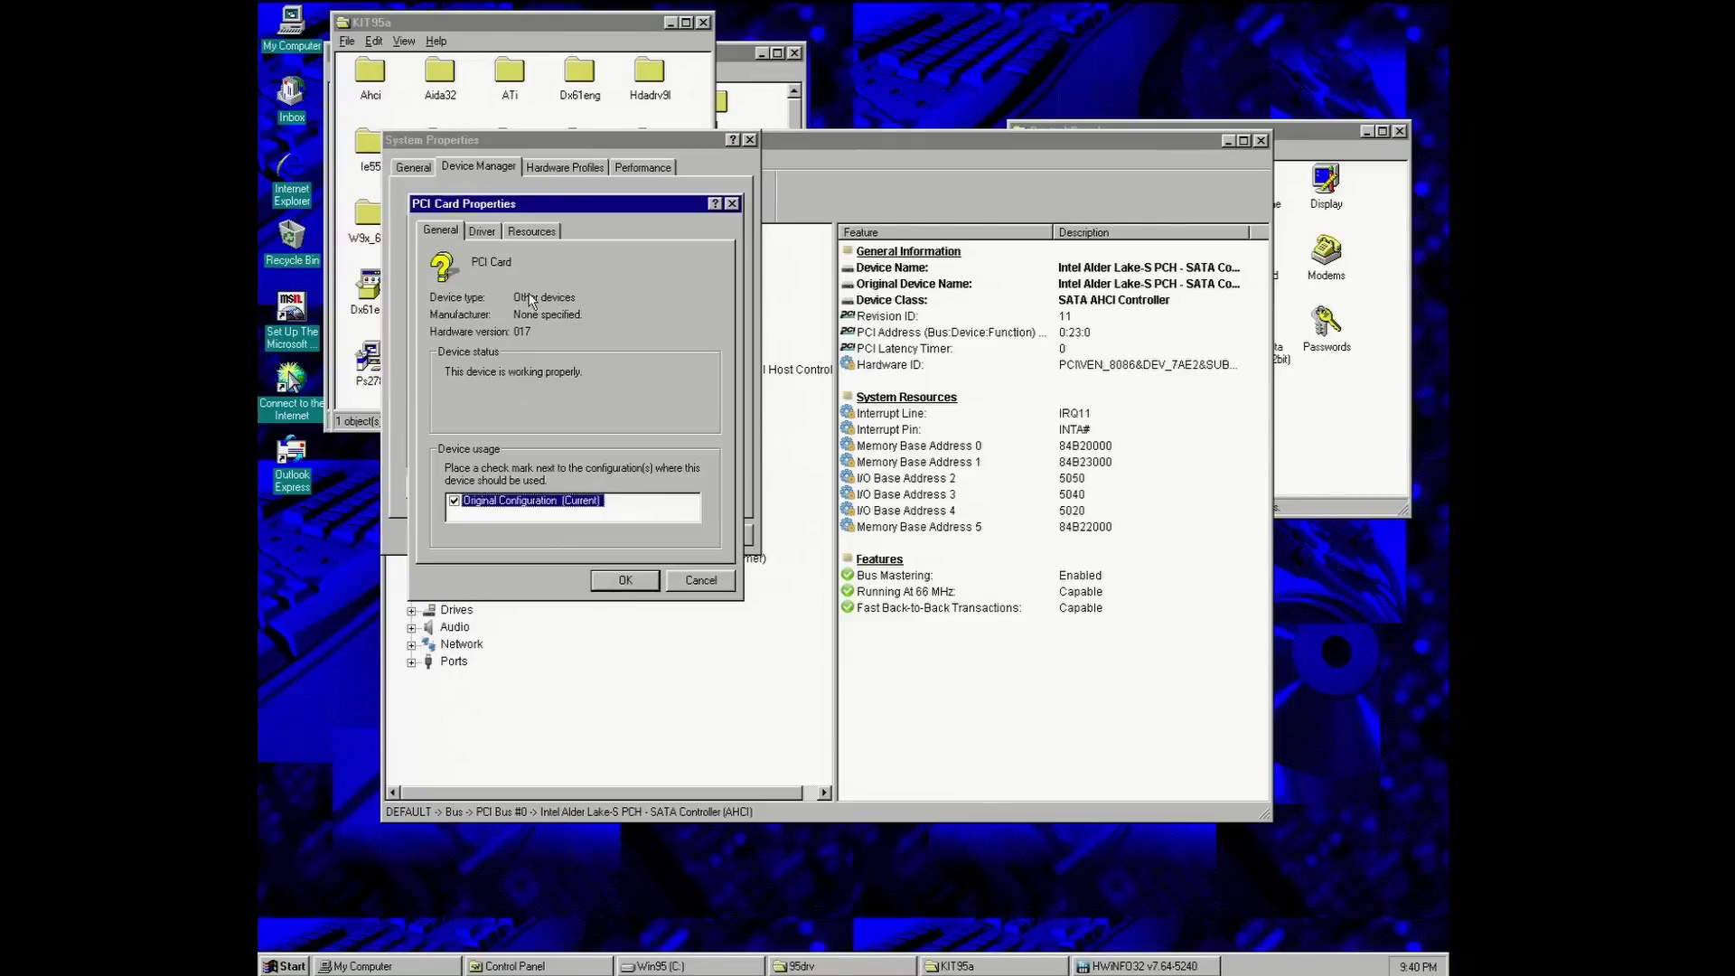
pyautogui.click(531, 230)
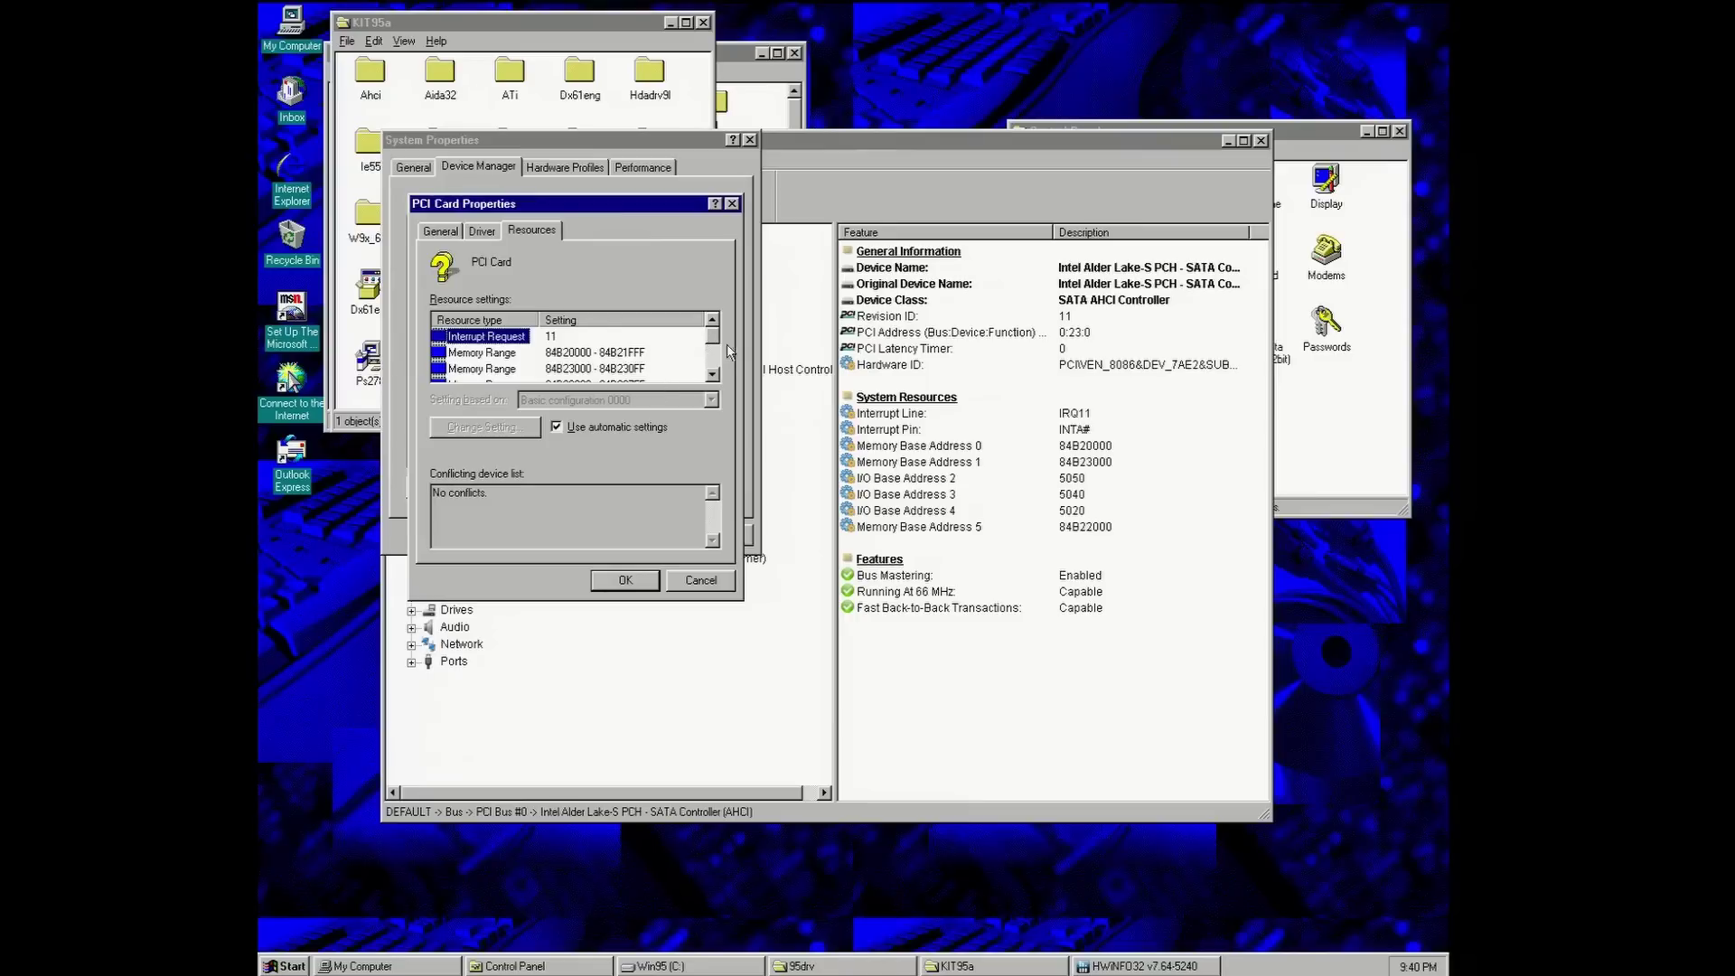
pyautogui.moveTo(712, 338)
pyautogui.mouseDown()
pyautogui.moveTo(712, 357)
pyautogui.moveTo(712, 334)
pyautogui.mouseUp()
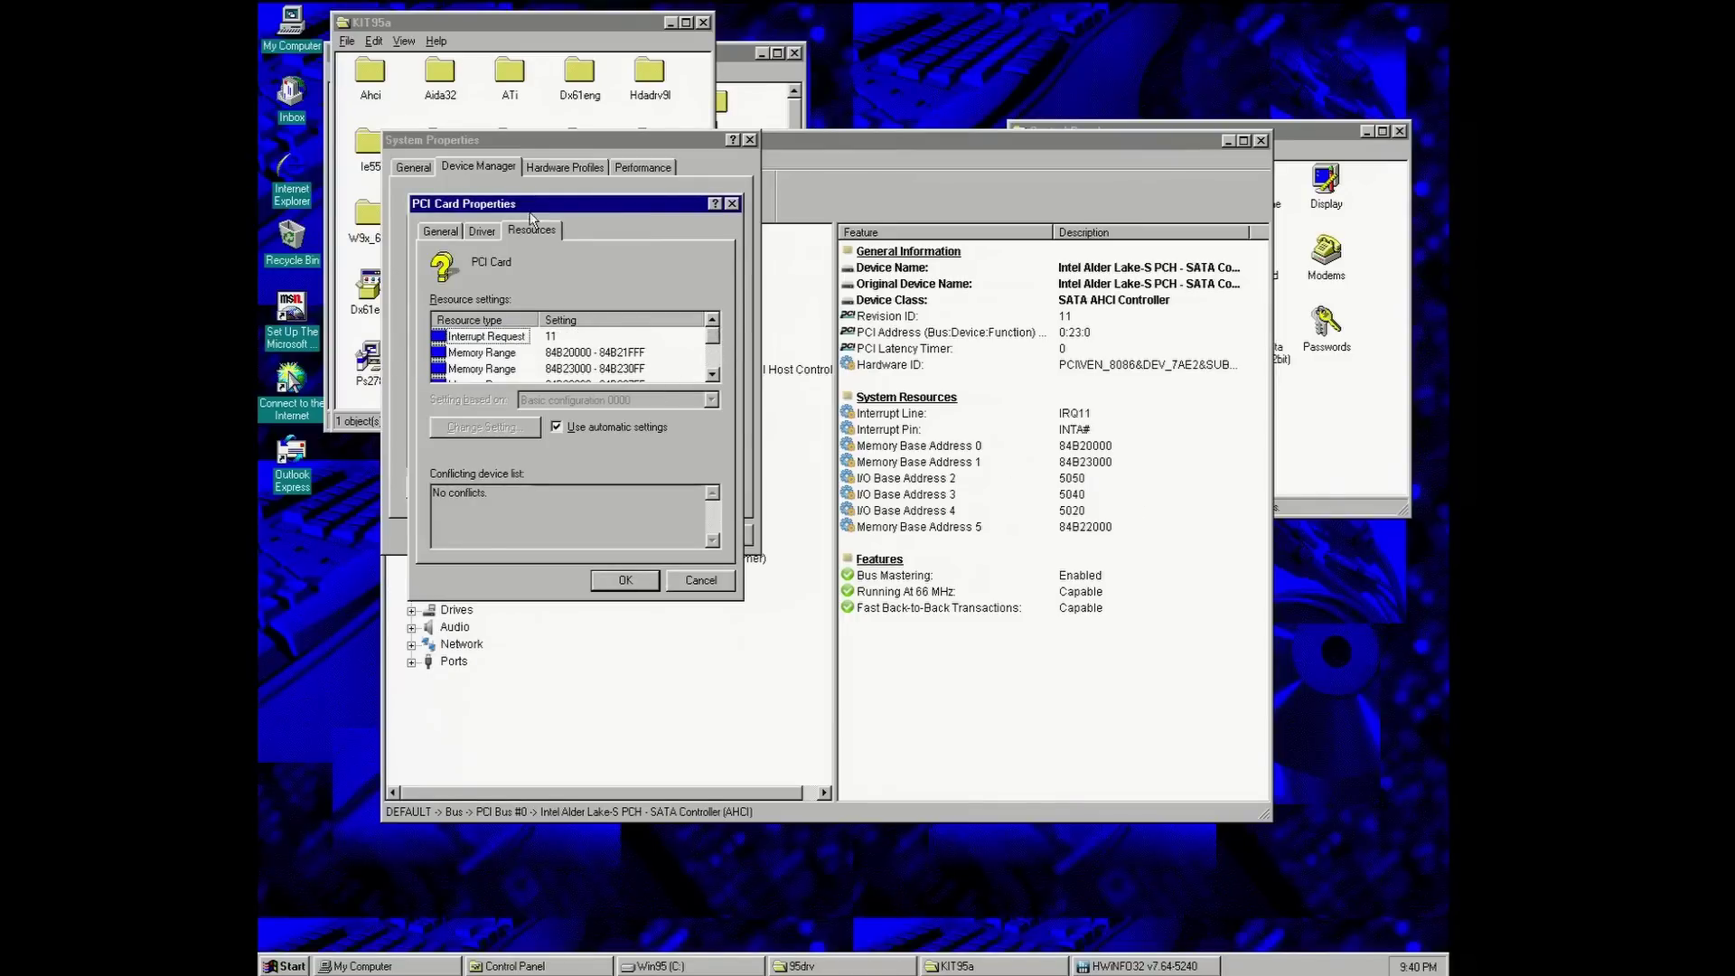
pyautogui.click(482, 232)
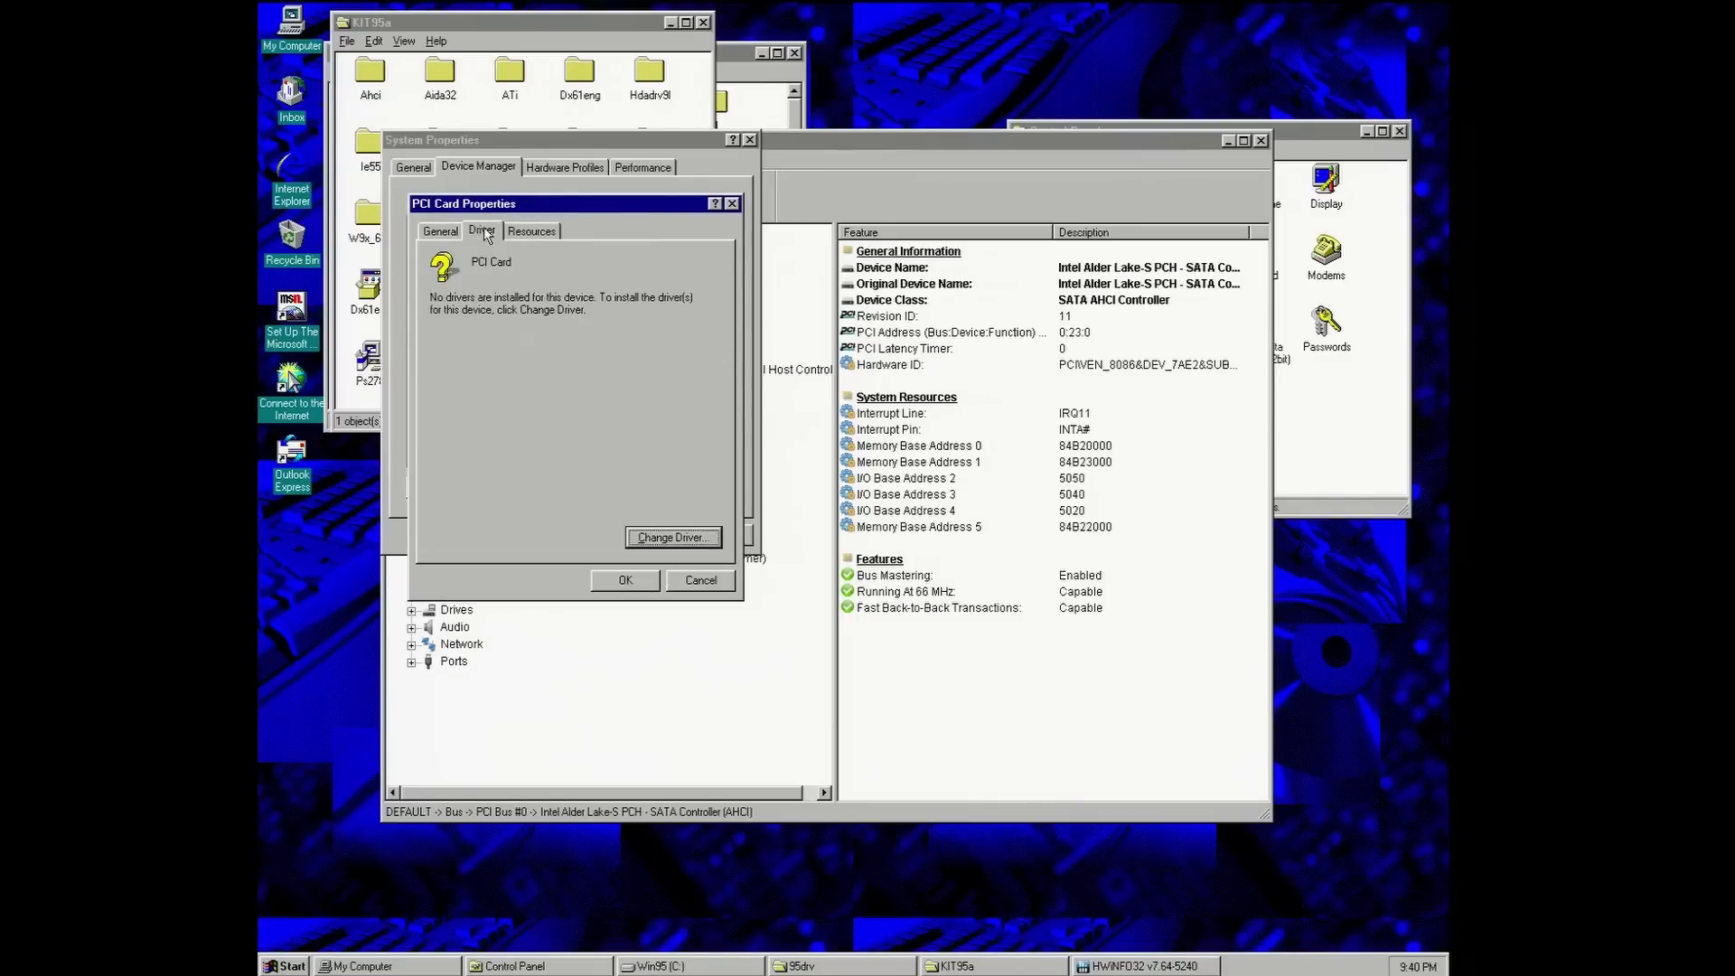
# - Start changing the PCI Card's driver as an Other devices type, supplied from disk
pyautogui.click(644, 546)
pyautogui.click(794, 518)
pyautogui.click(840, 569)
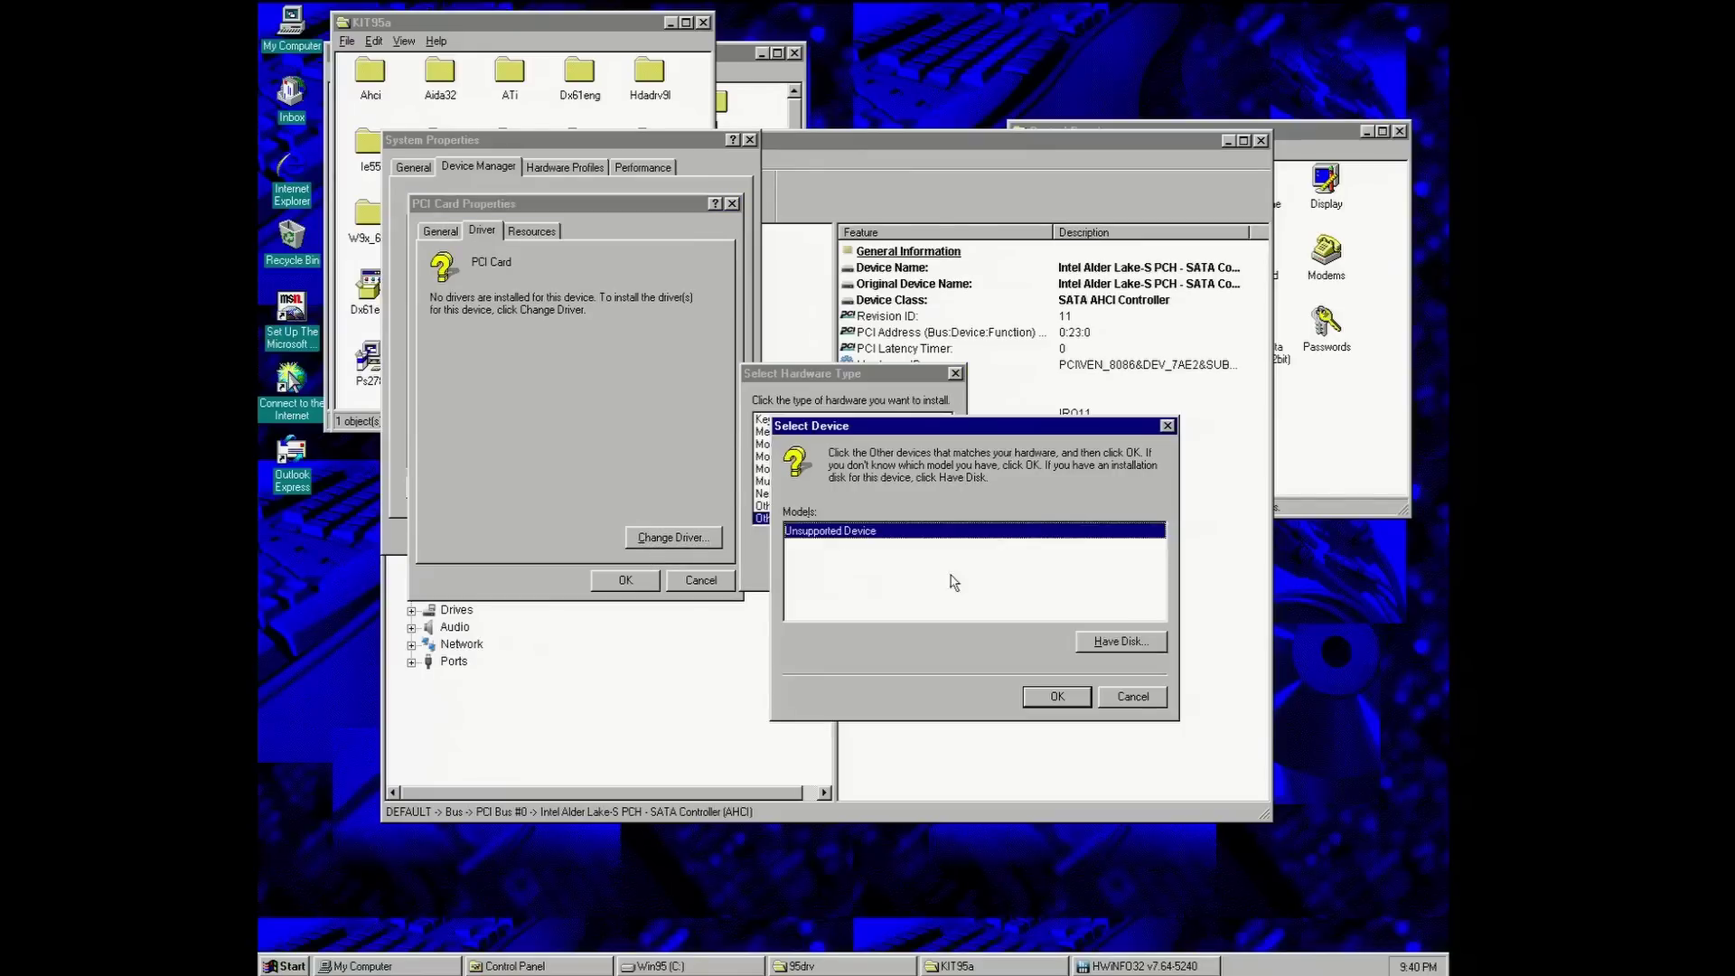
pyautogui.click(1109, 641)
# - Install the Standard 4-Port PCI AHCI Controller driver from c:\kit95a\ahci
pyautogui.click(1107, 600)
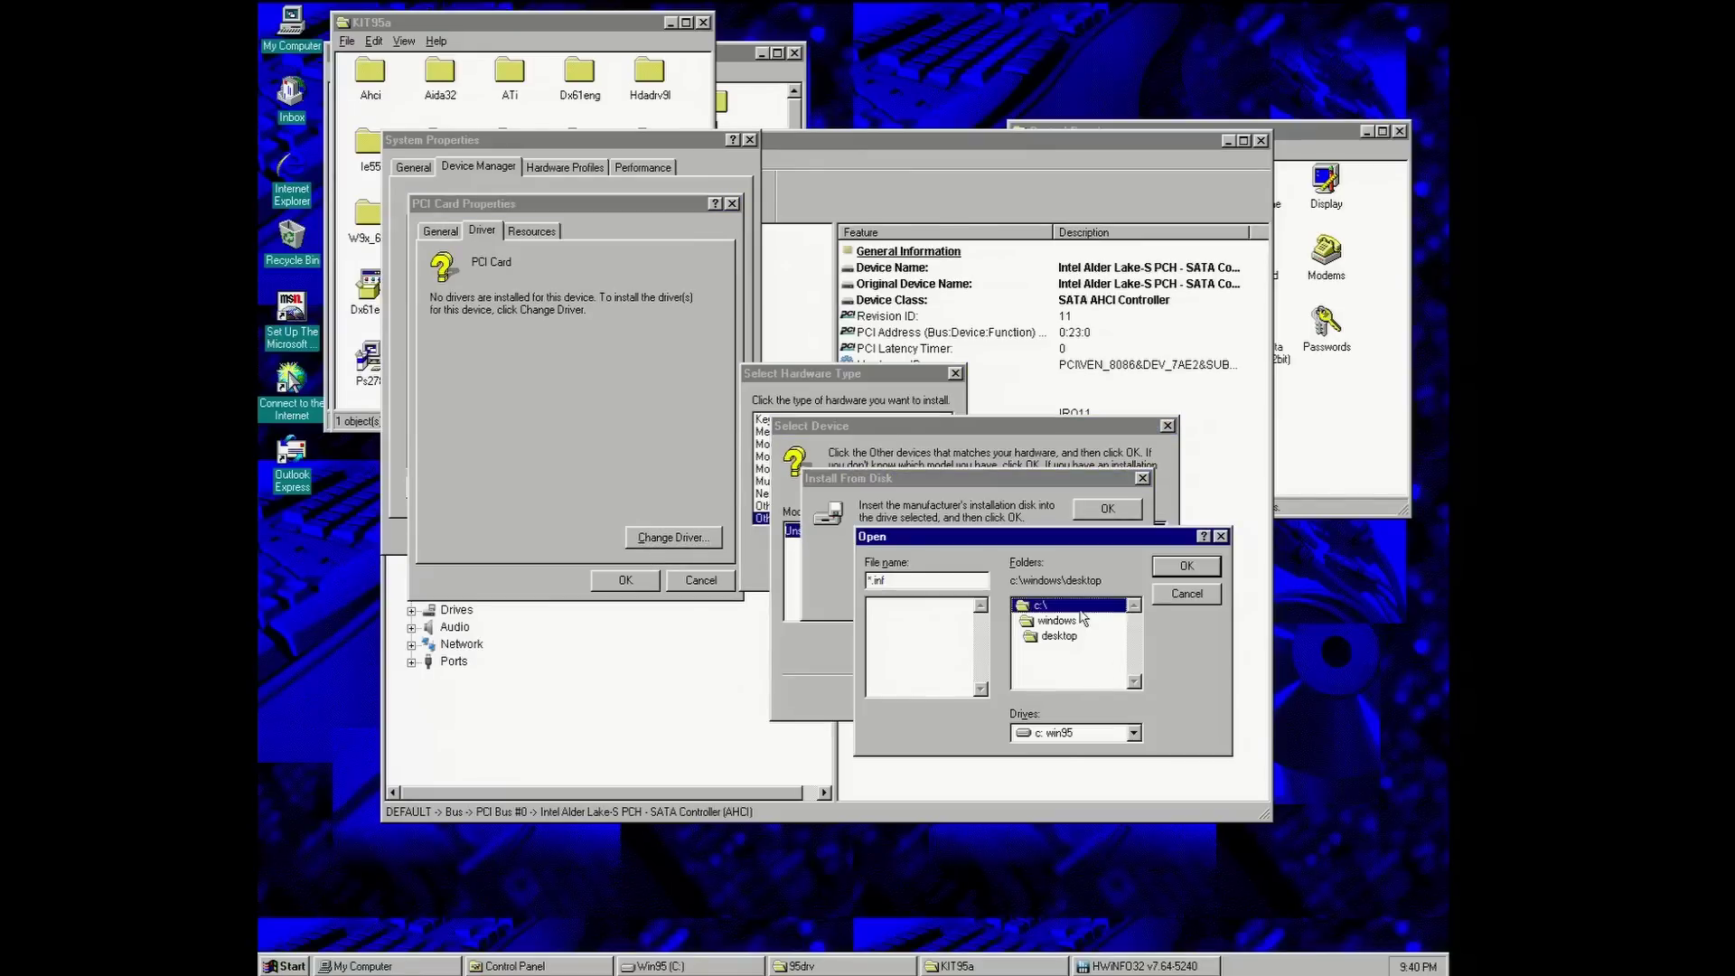
pyautogui.doubleClick(1081, 607)
pyautogui.click(1084, 635)
pyautogui.doubleClick(1039, 639)
pyautogui.doubleClick(1048, 635)
pyautogui.click(1186, 566)
pyautogui.click(1106, 507)
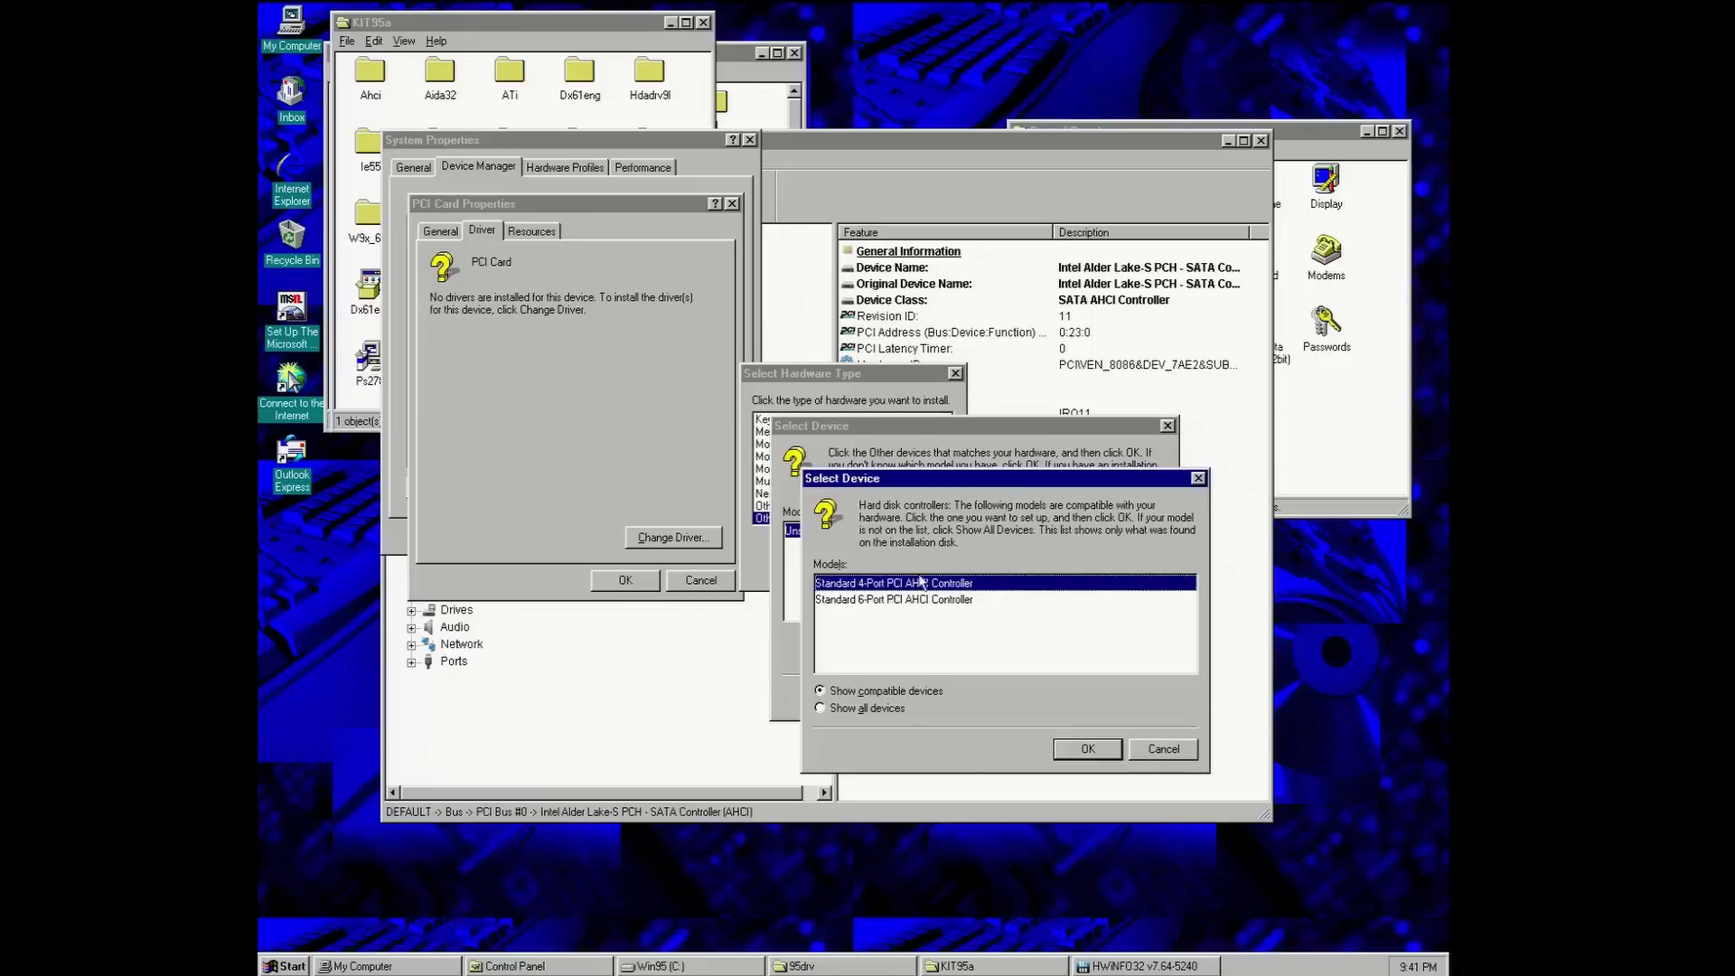
pyautogui.click(1073, 757)
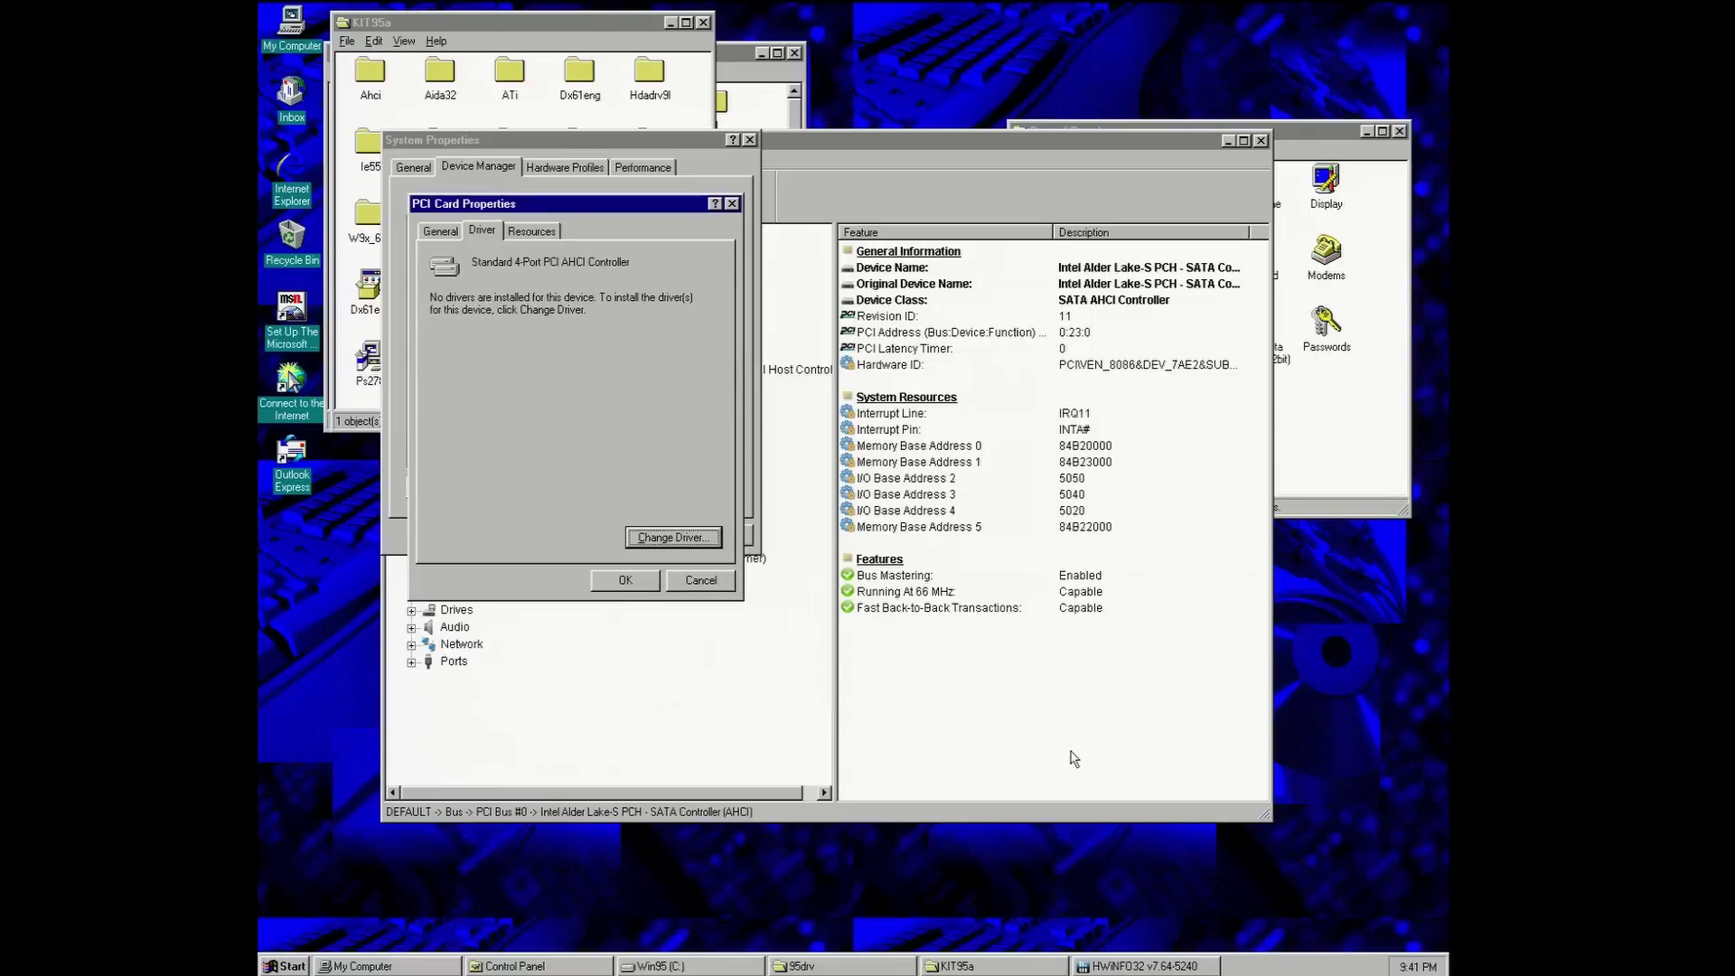
pyautogui.click(647, 583)
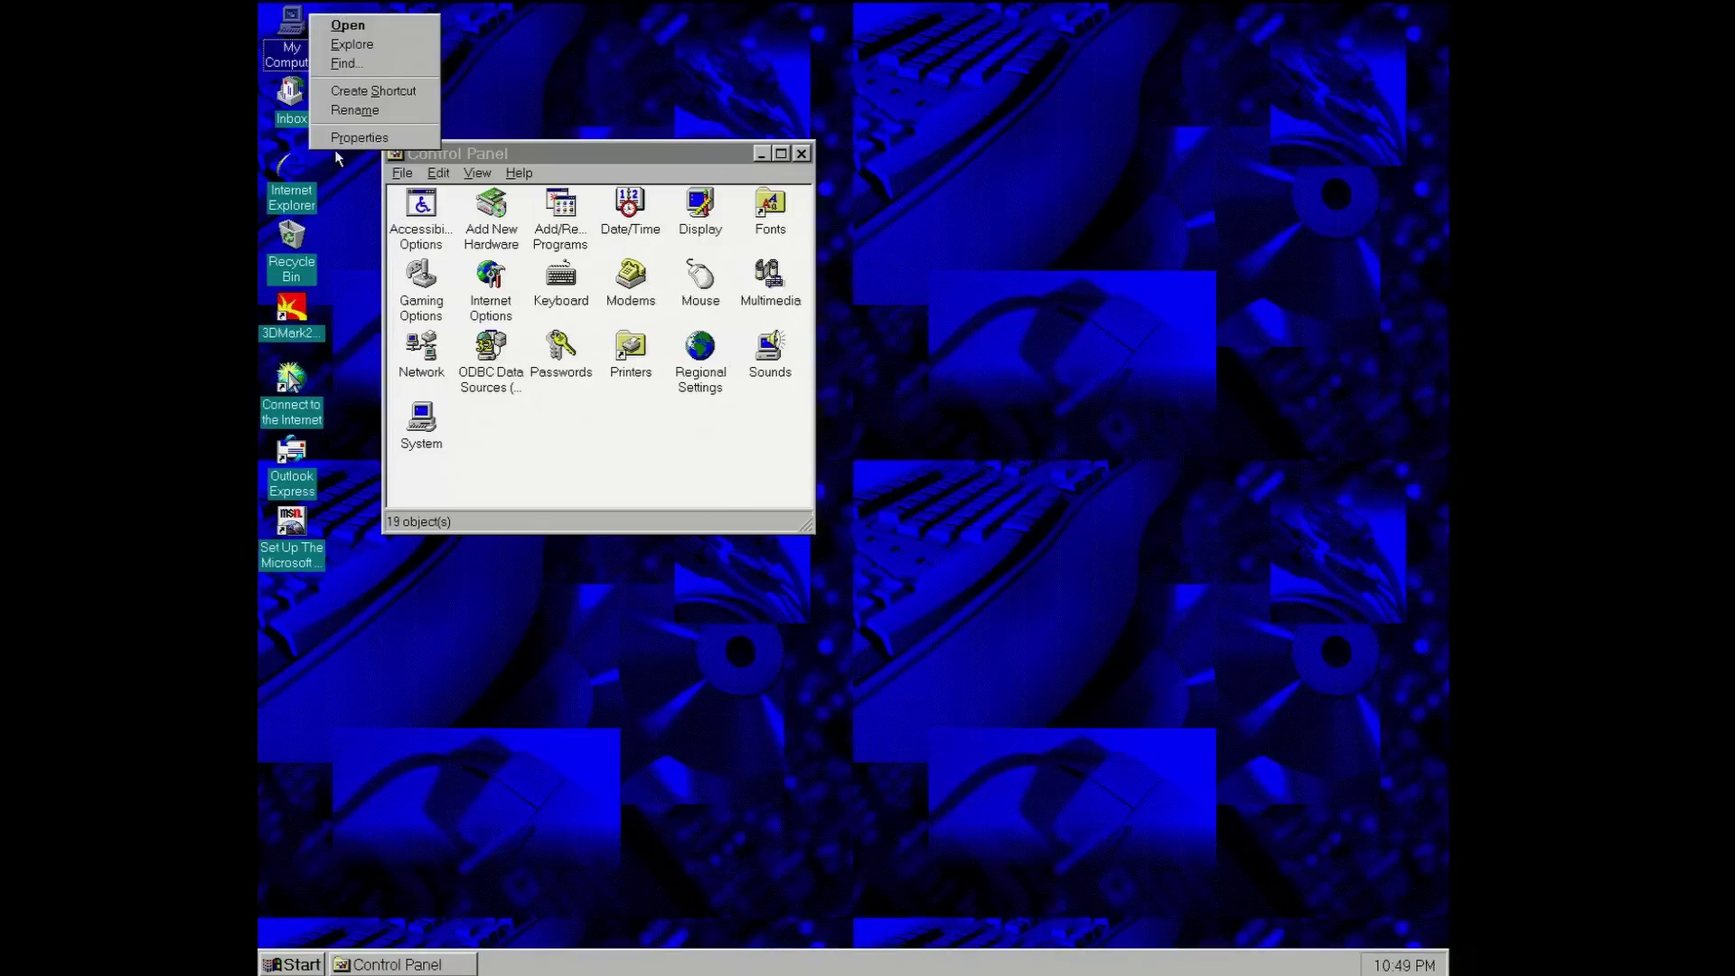
# - After restarting, expand Hard disk controllers in Device Manager and continue past the AHCI error
pyautogui.click(336, 136)
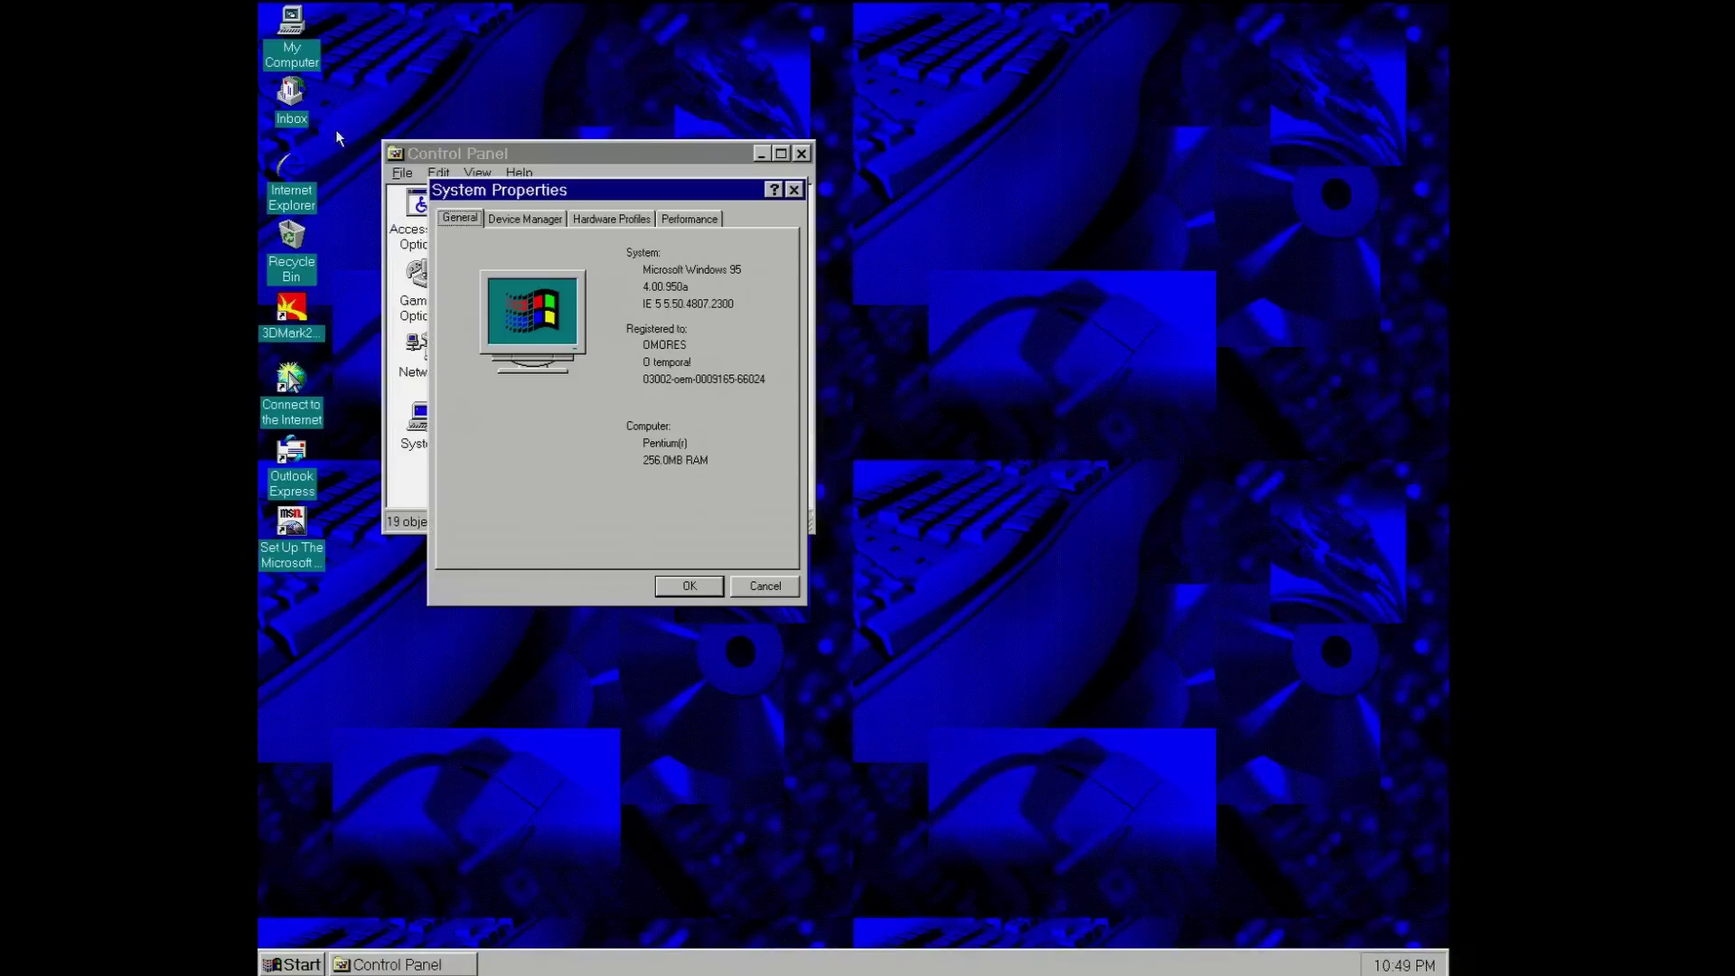
pyautogui.click(512, 220)
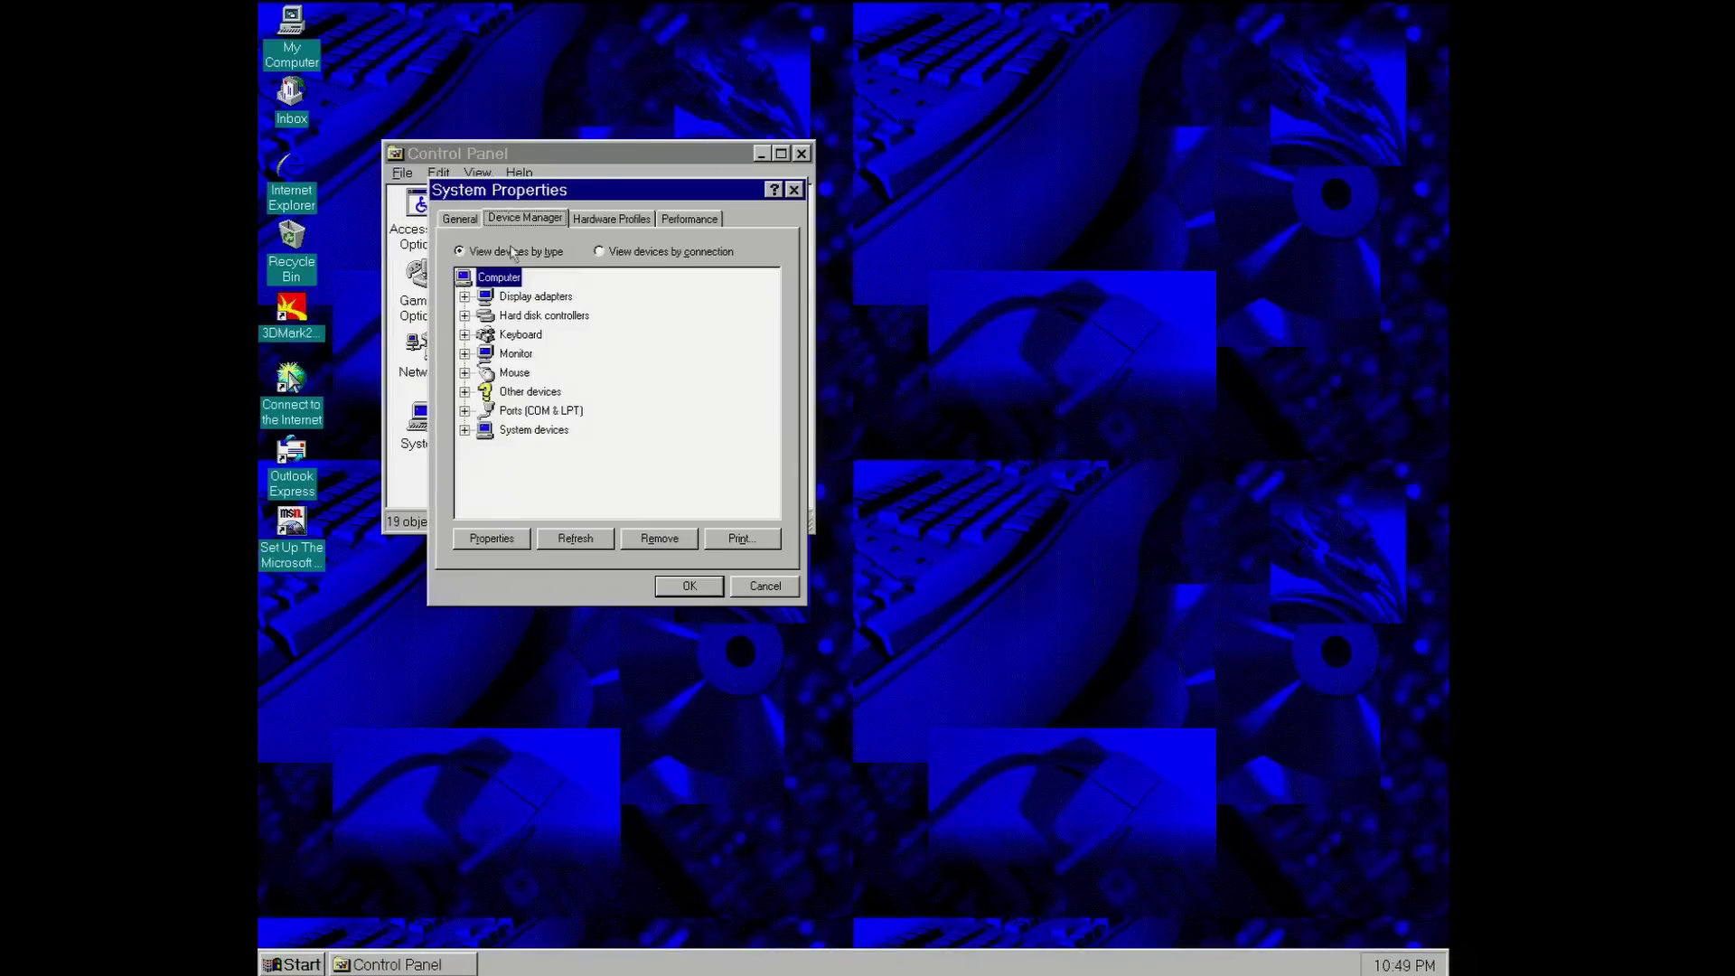
pyautogui.click(464, 316)
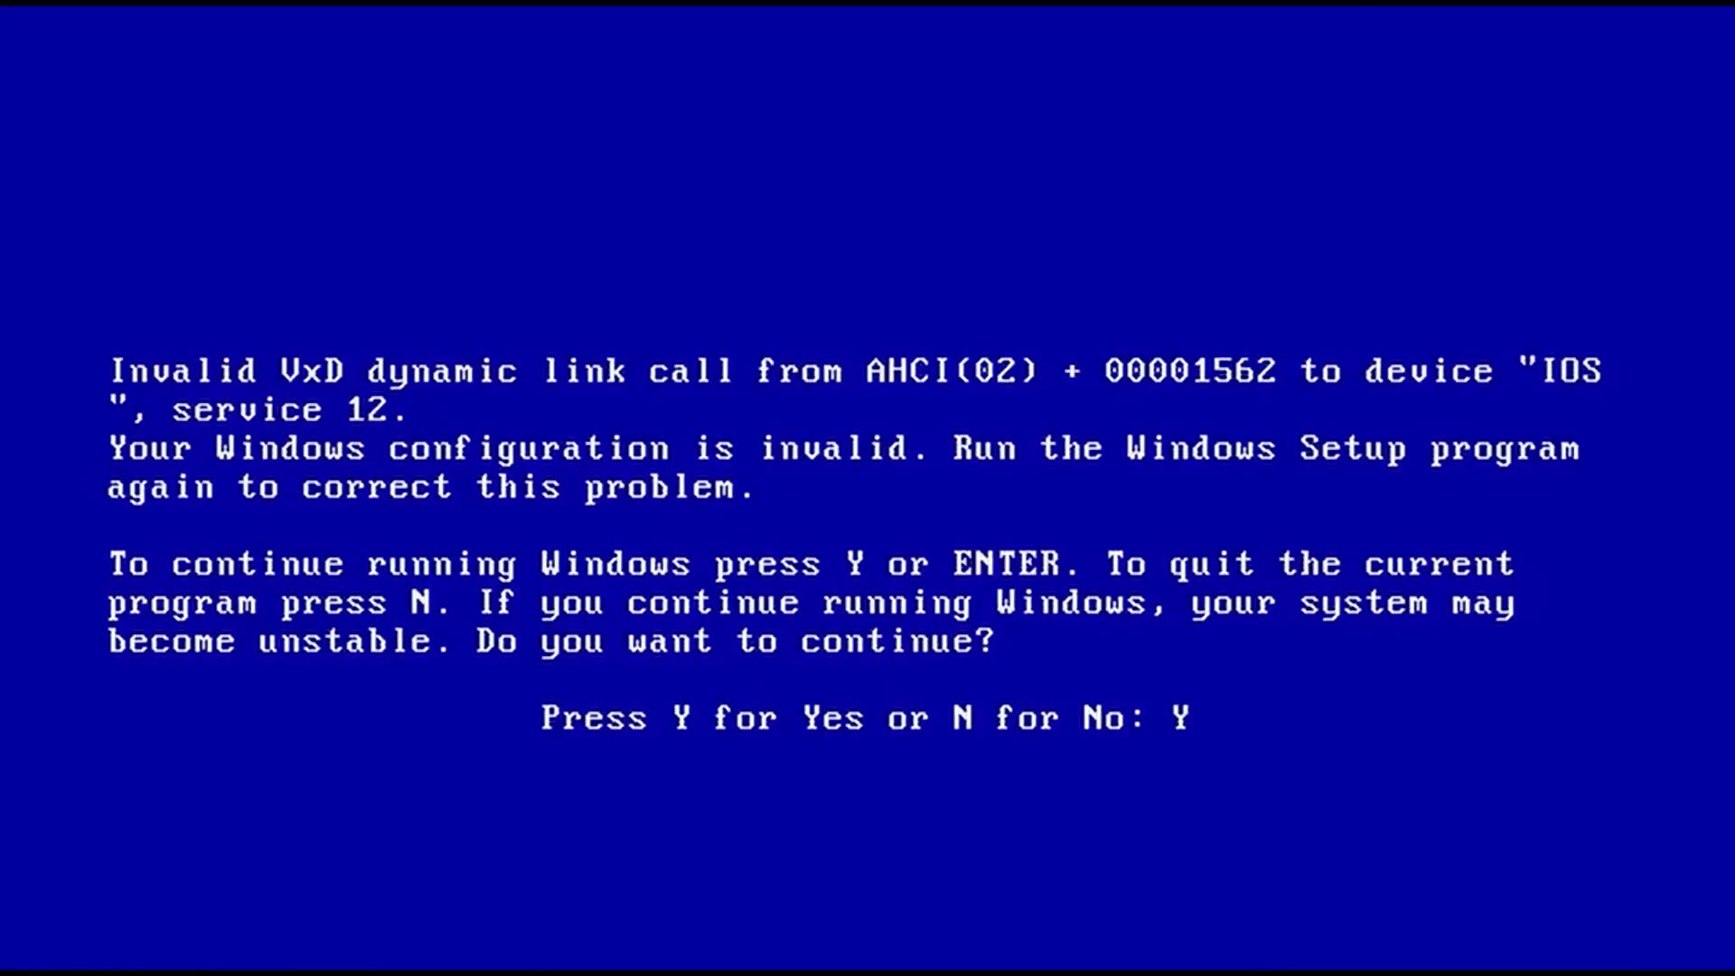
pyautogui.press('Return')
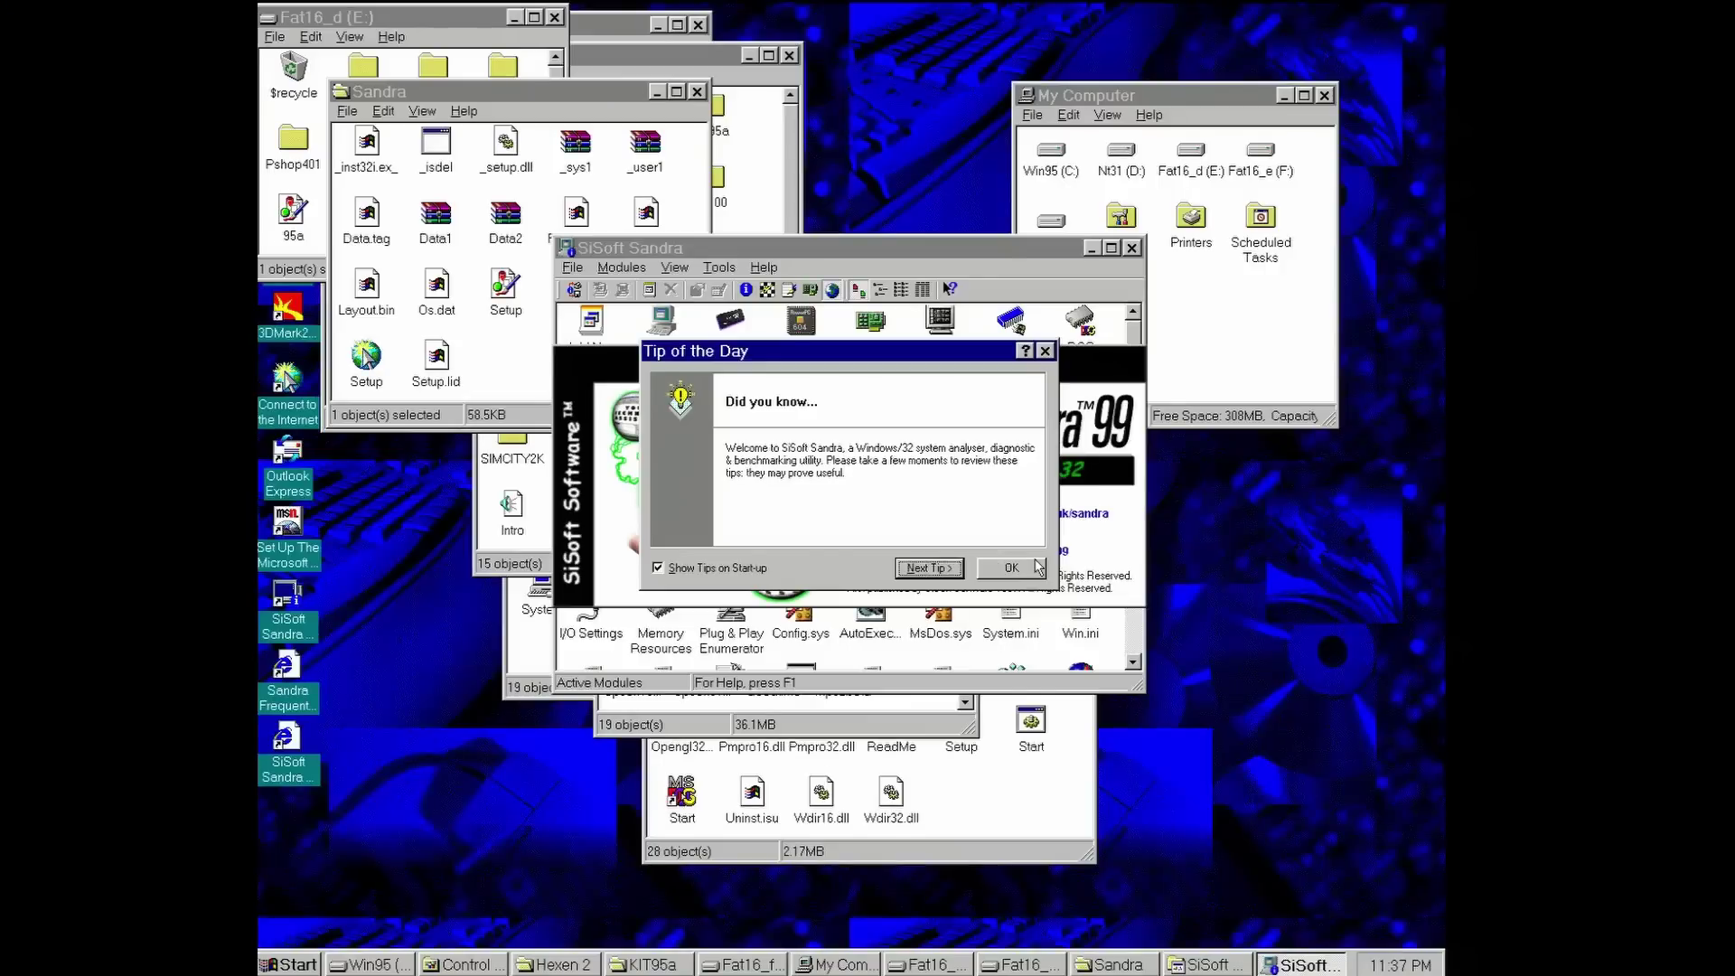
# - Open Drives Benchmark, advance to the Memory Benchmark showing about 23400 MB/s, and close it
pyautogui.click(1036, 568)
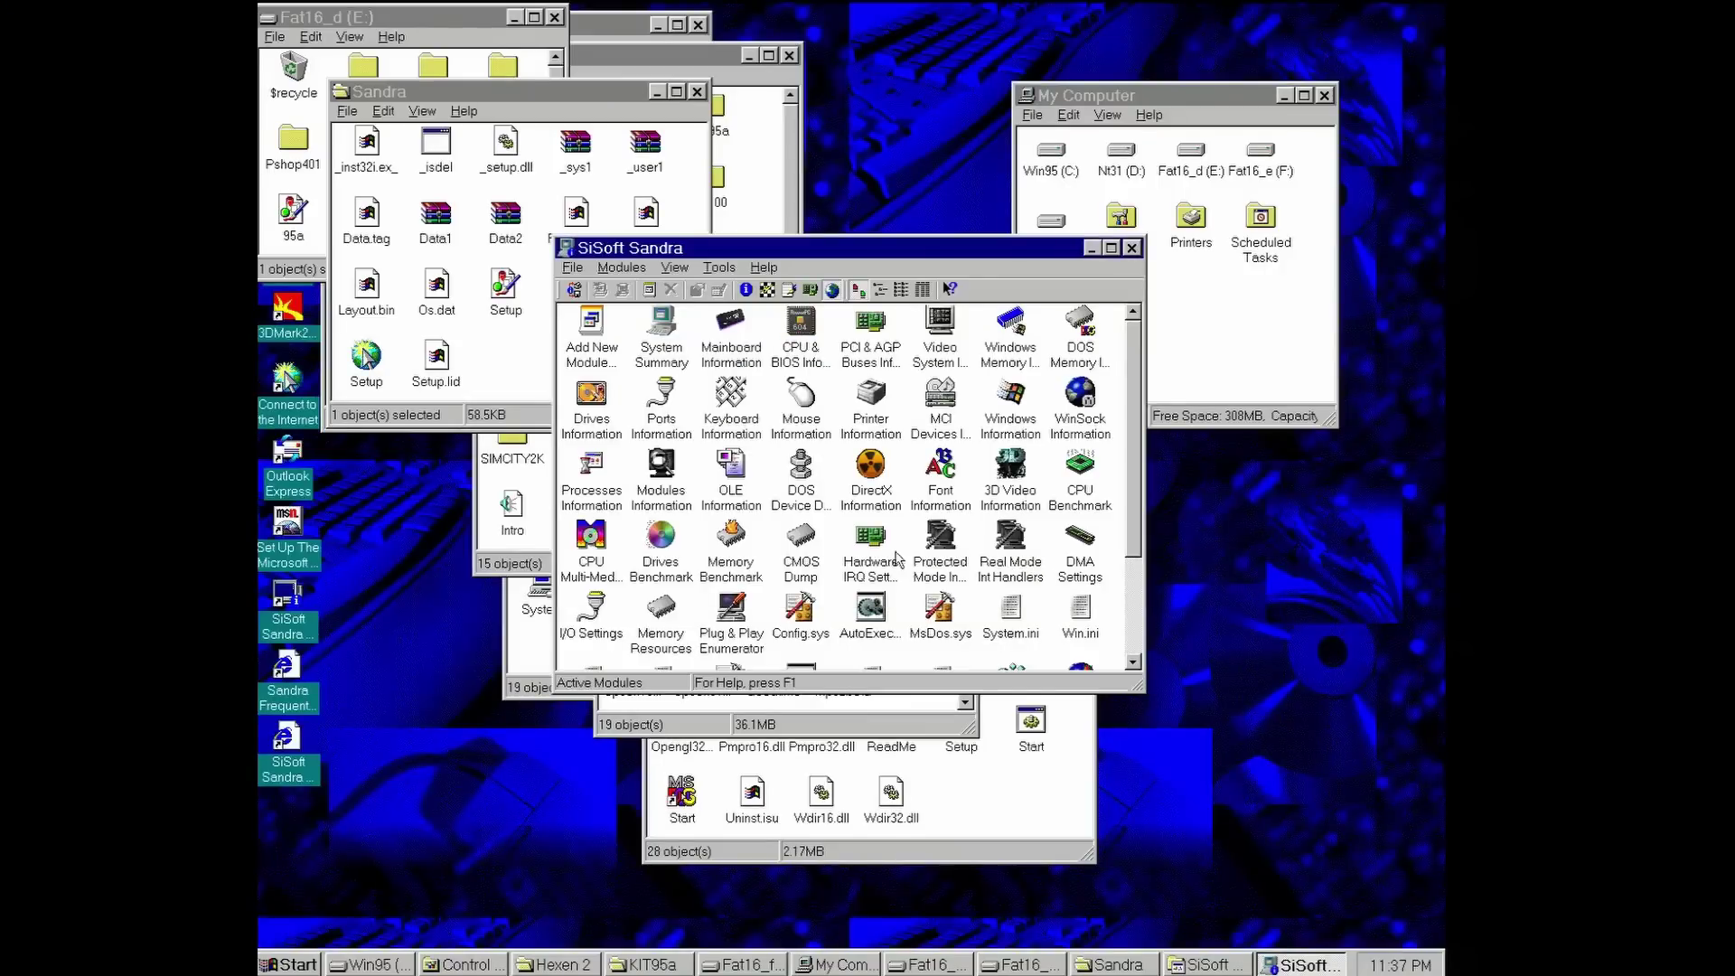
pyautogui.click(667, 555)
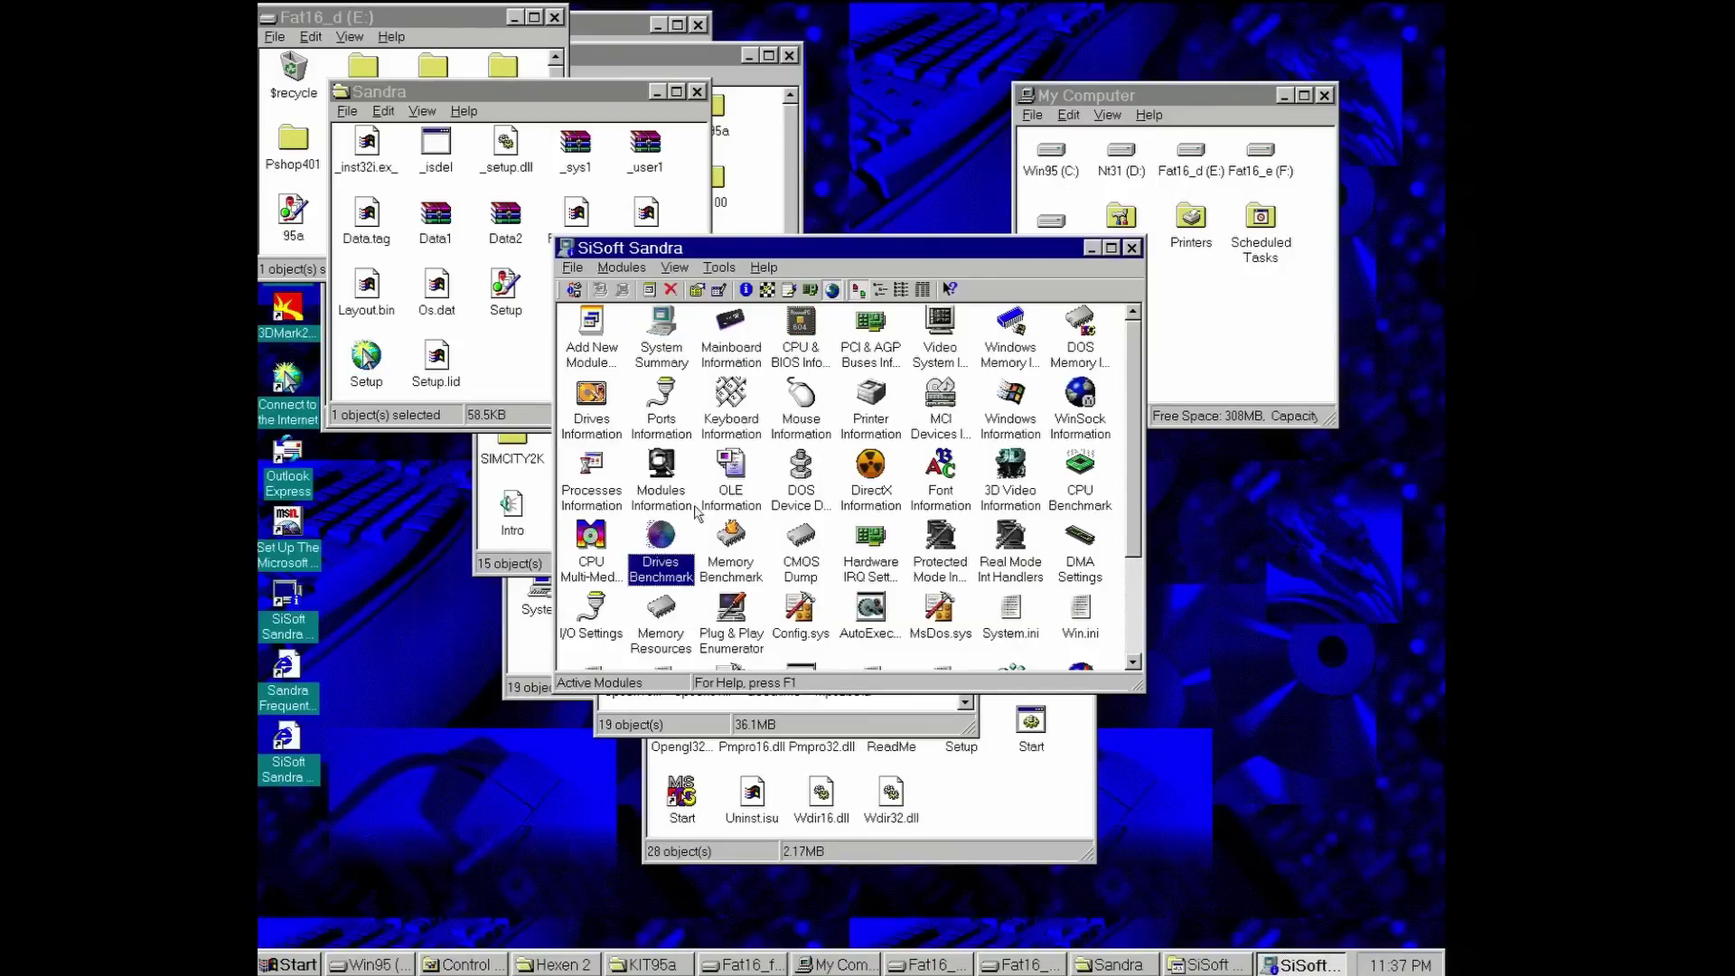
pyautogui.doubleClick(666, 533)
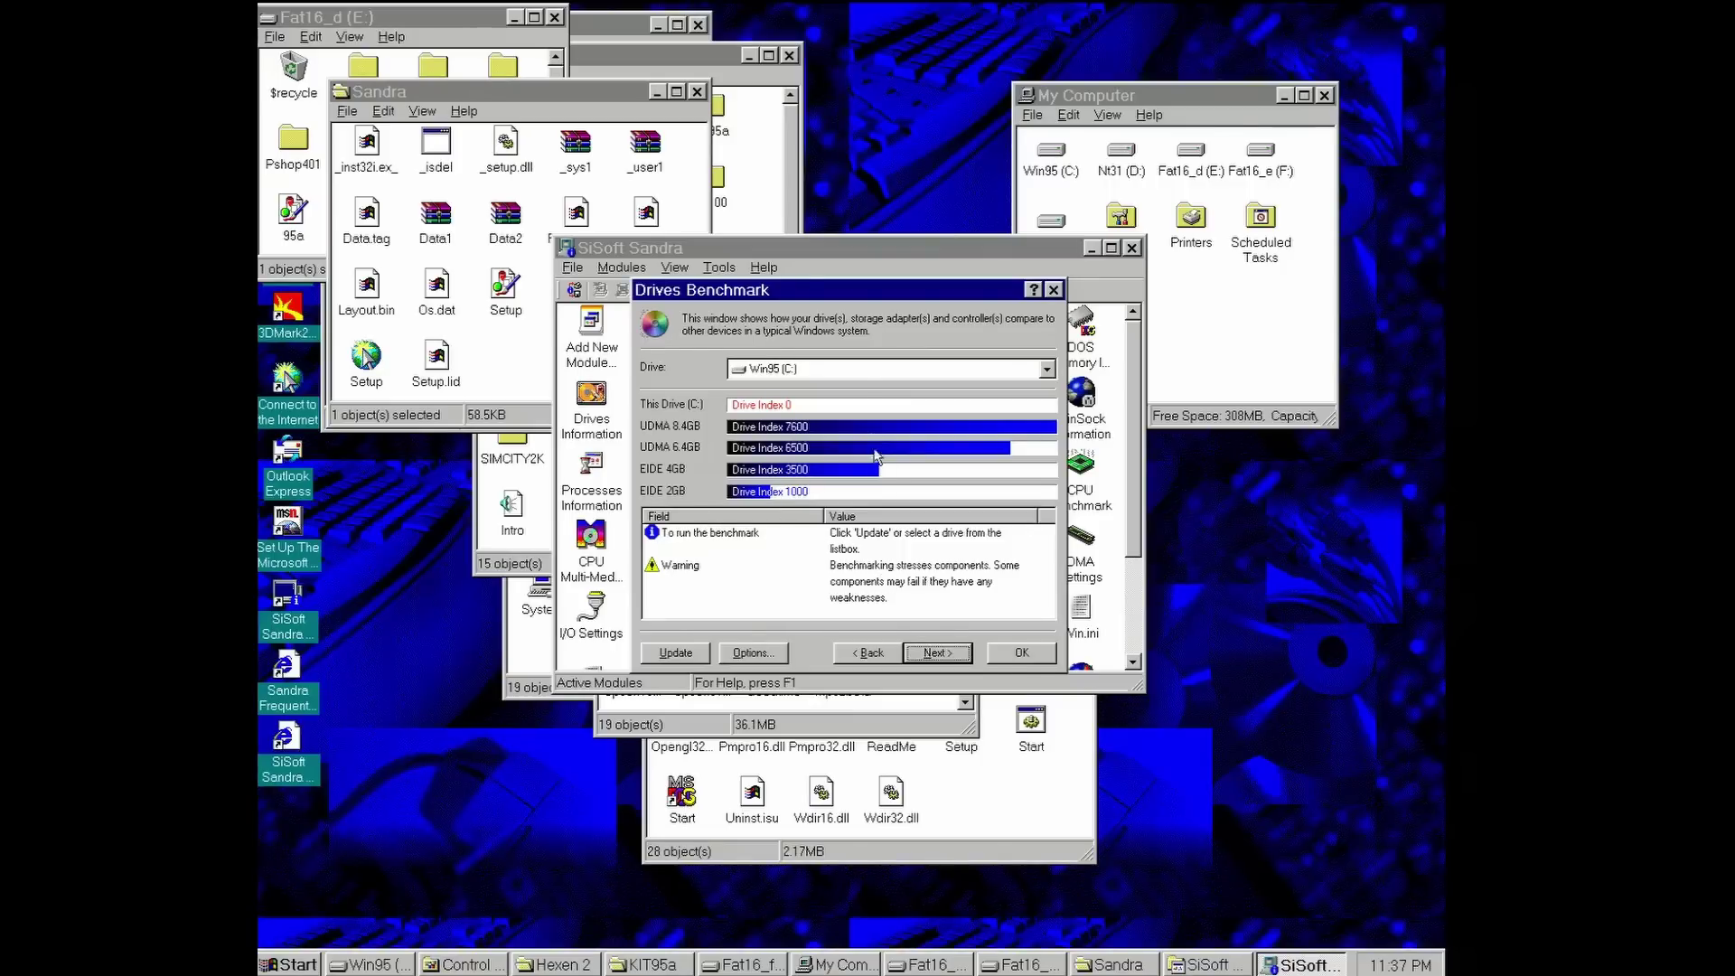
pyautogui.click(935, 652)
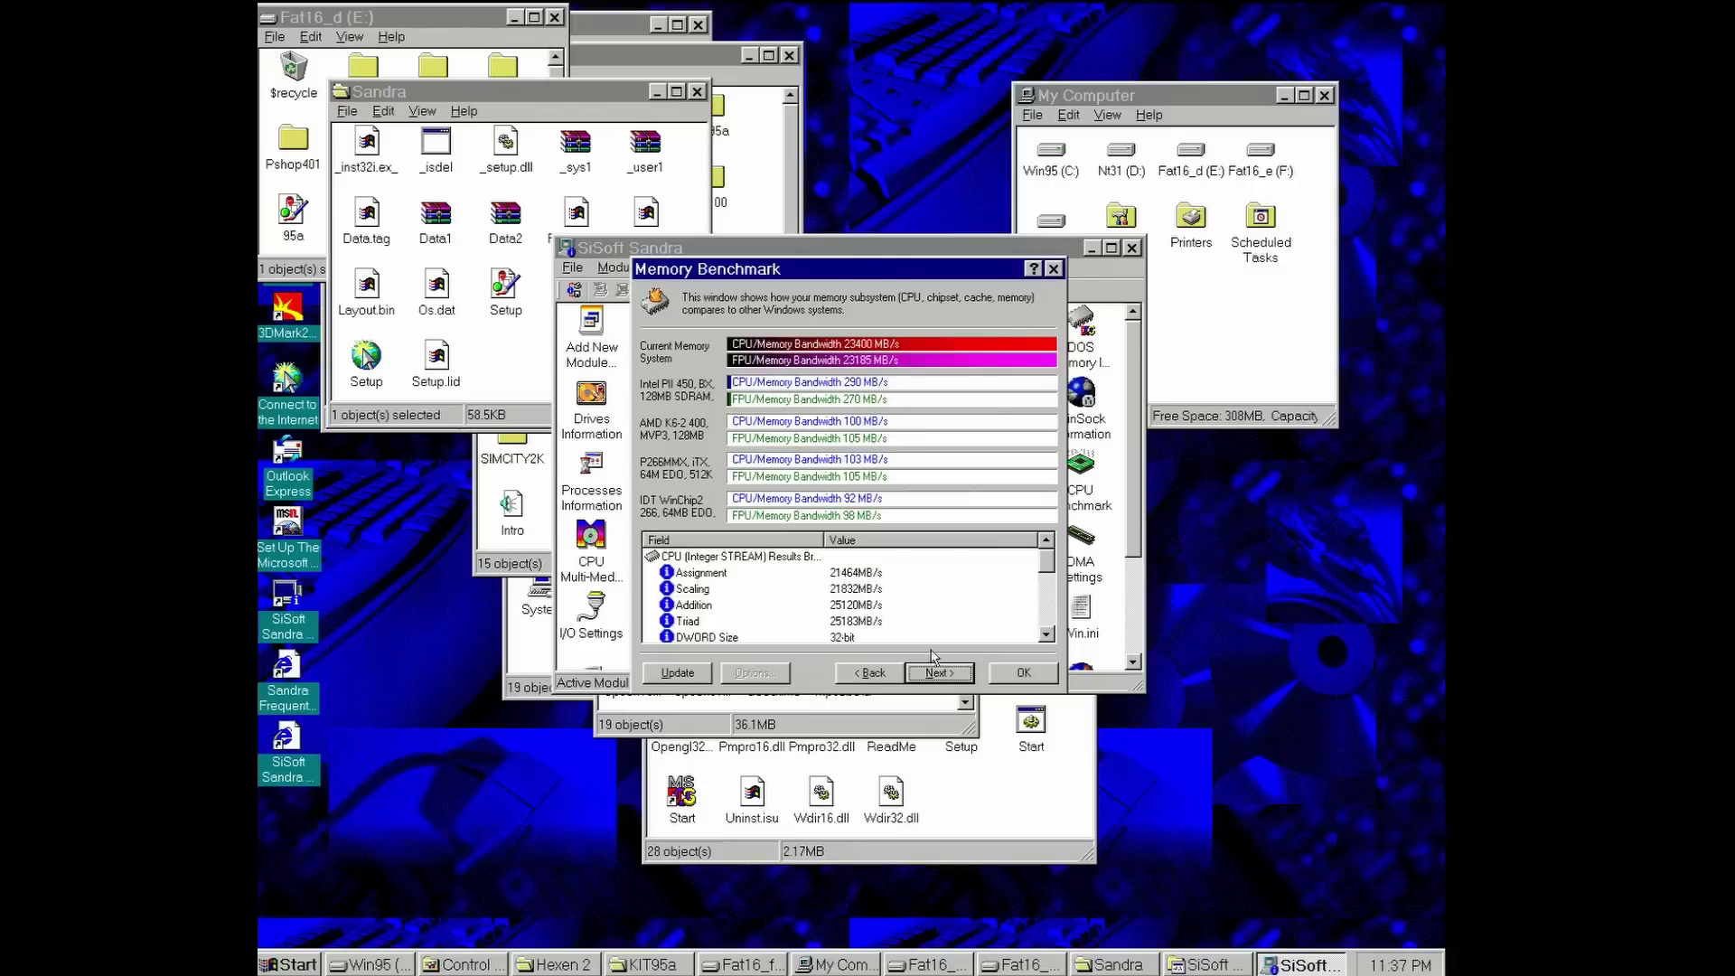
pyautogui.click(1025, 672)
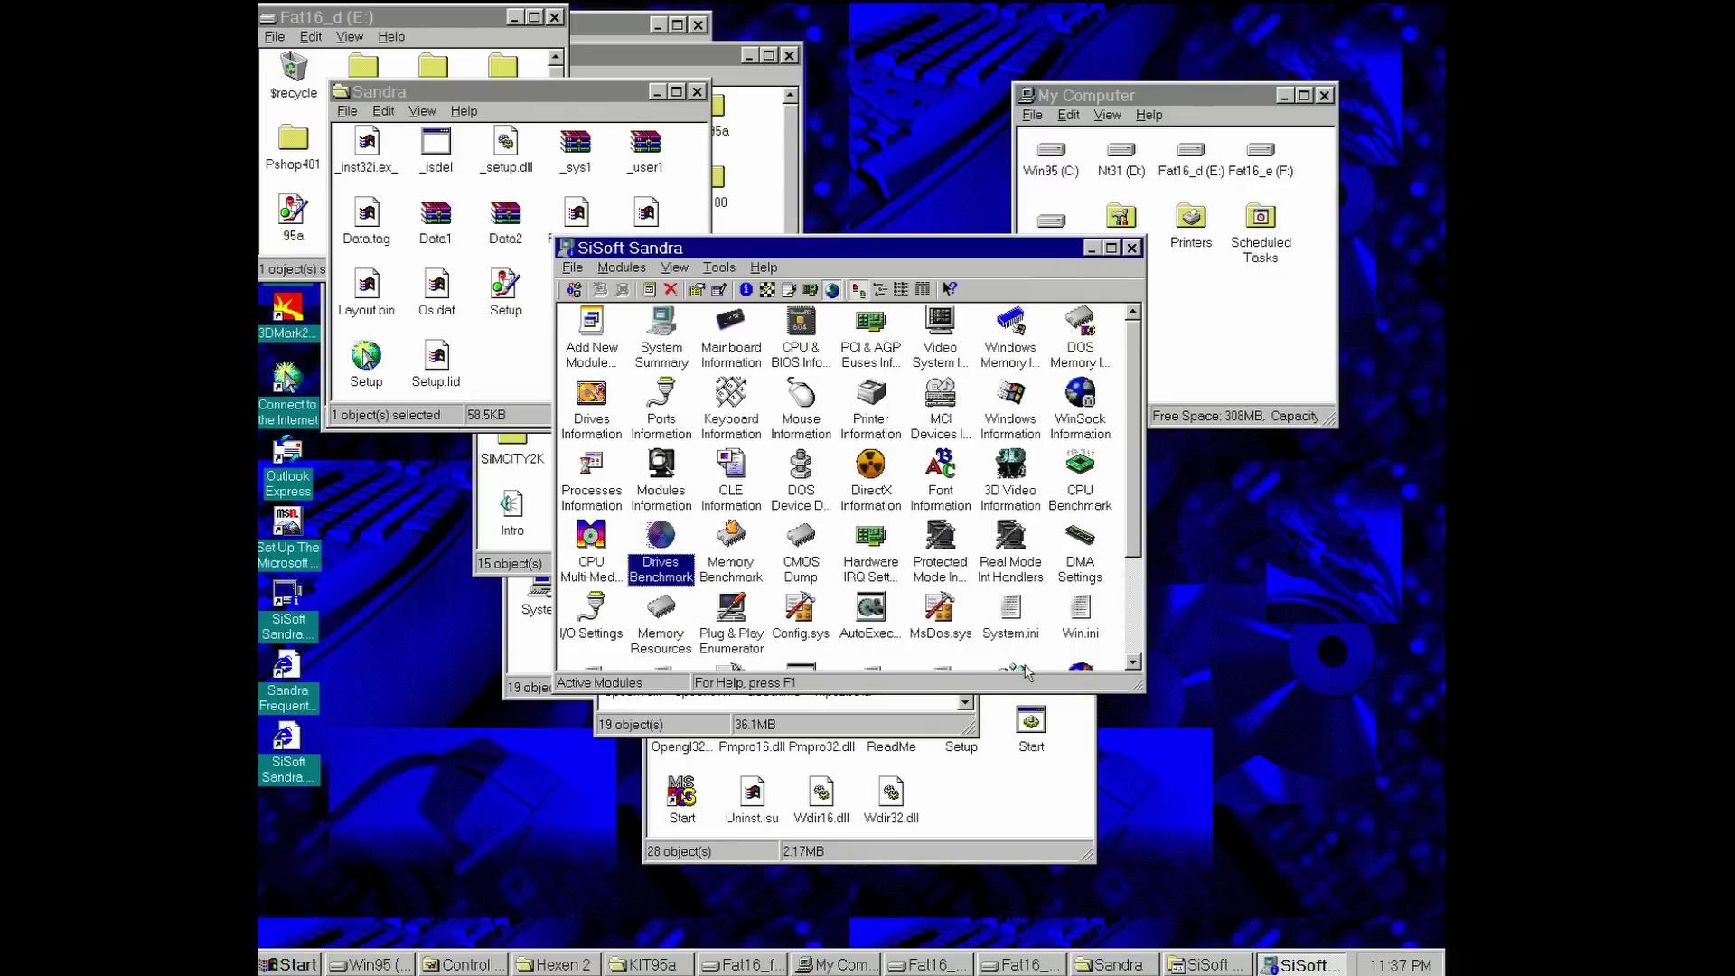
# - Run the Drives Benchmark on the Win95 (C:) drive
pyautogui.doubleClick(680, 560)
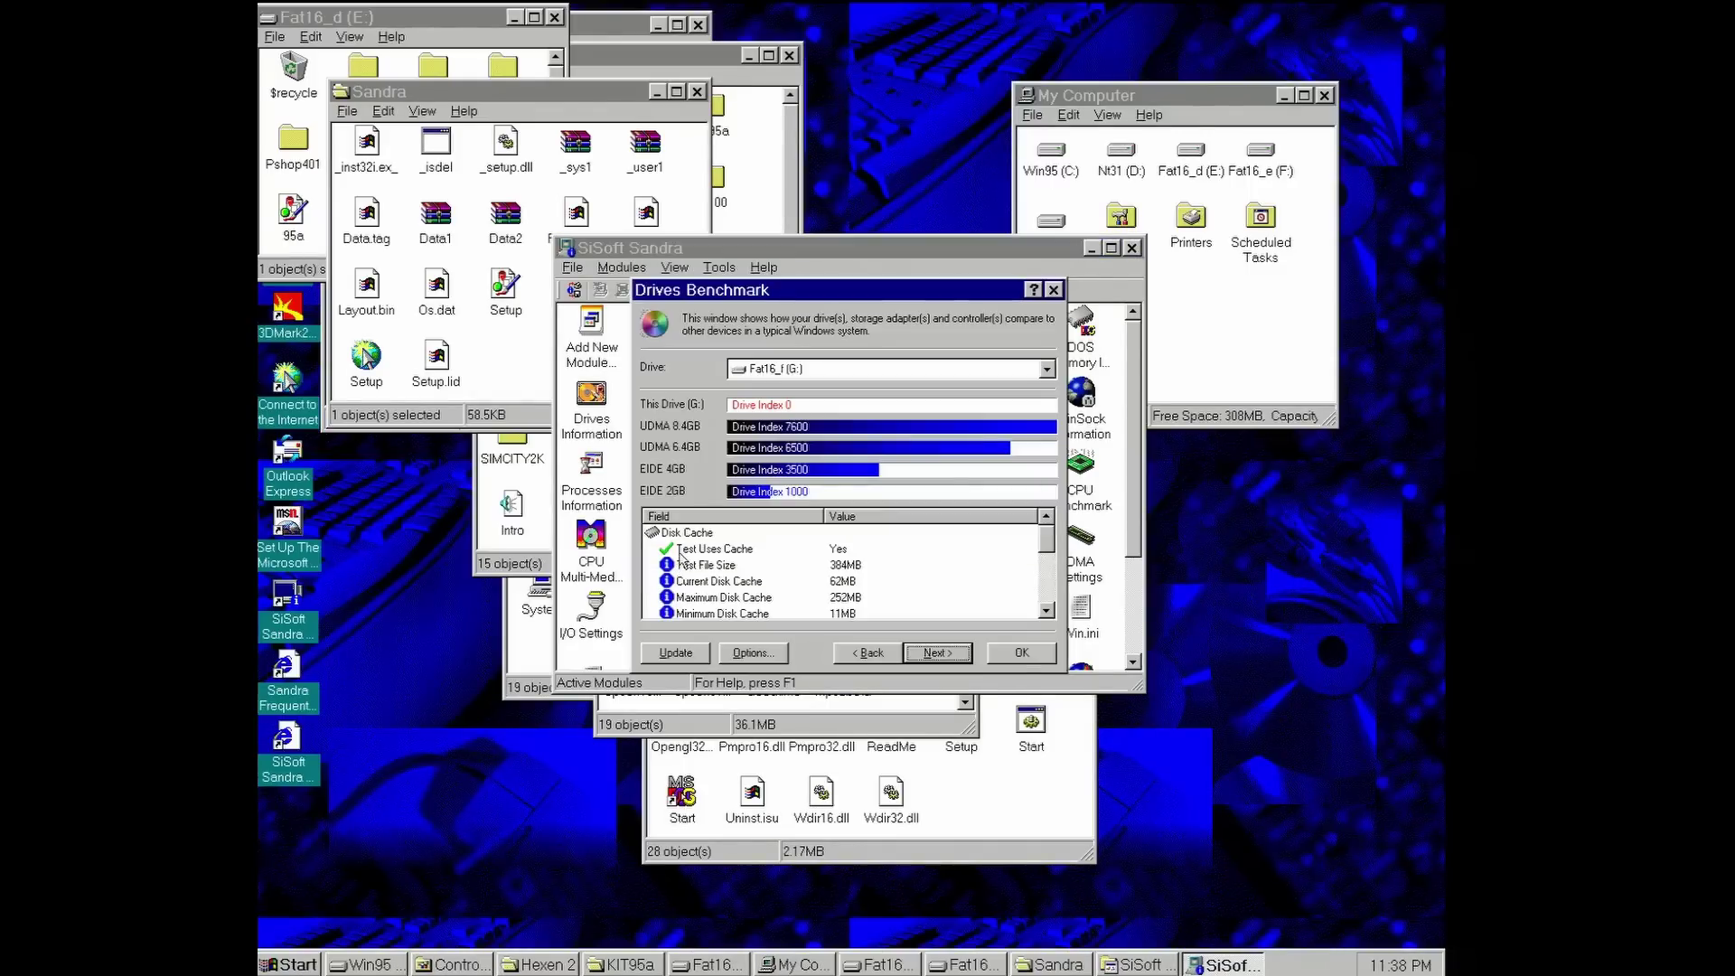
pyautogui.click(813, 366)
pyautogui.click(793, 396)
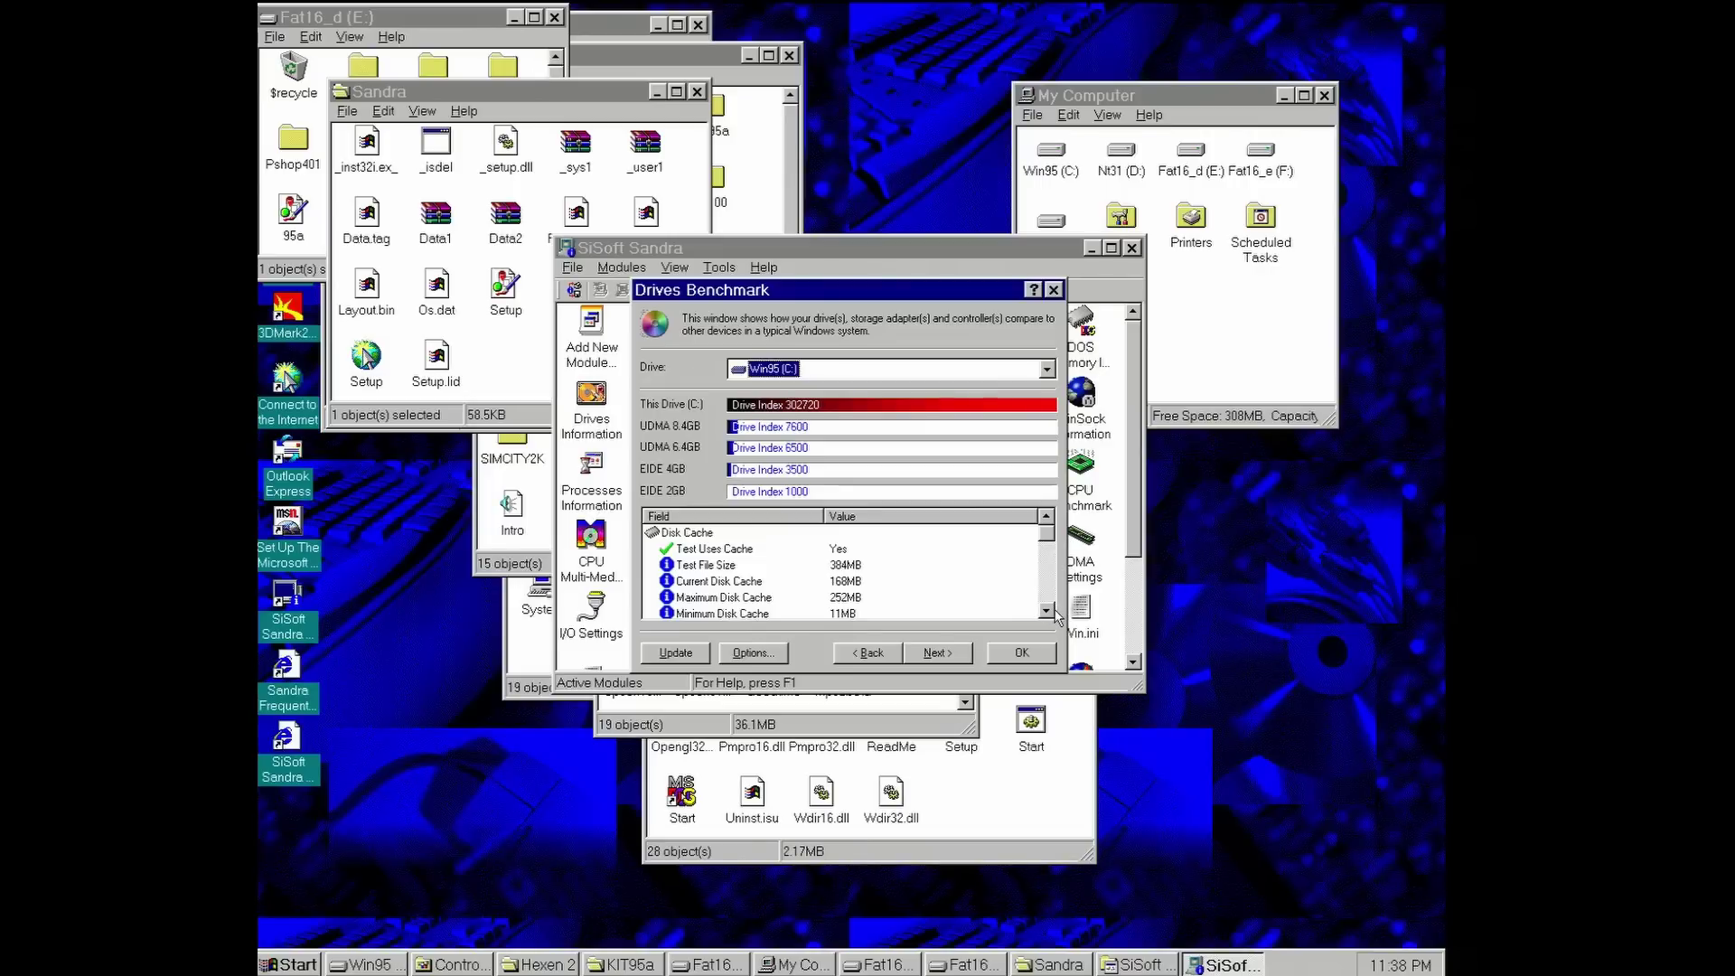
# - Scroll the results to the Drive Index of 302720 and 8346 MB/s buffered read
pyautogui.click(1047, 611)
pyautogui.click(1047, 611)
pyautogui.click(1046, 611)
pyautogui.click(1046, 611)
pyautogui.click(1046, 611)
pyautogui.click(1046, 611)
pyautogui.click(1046, 610)
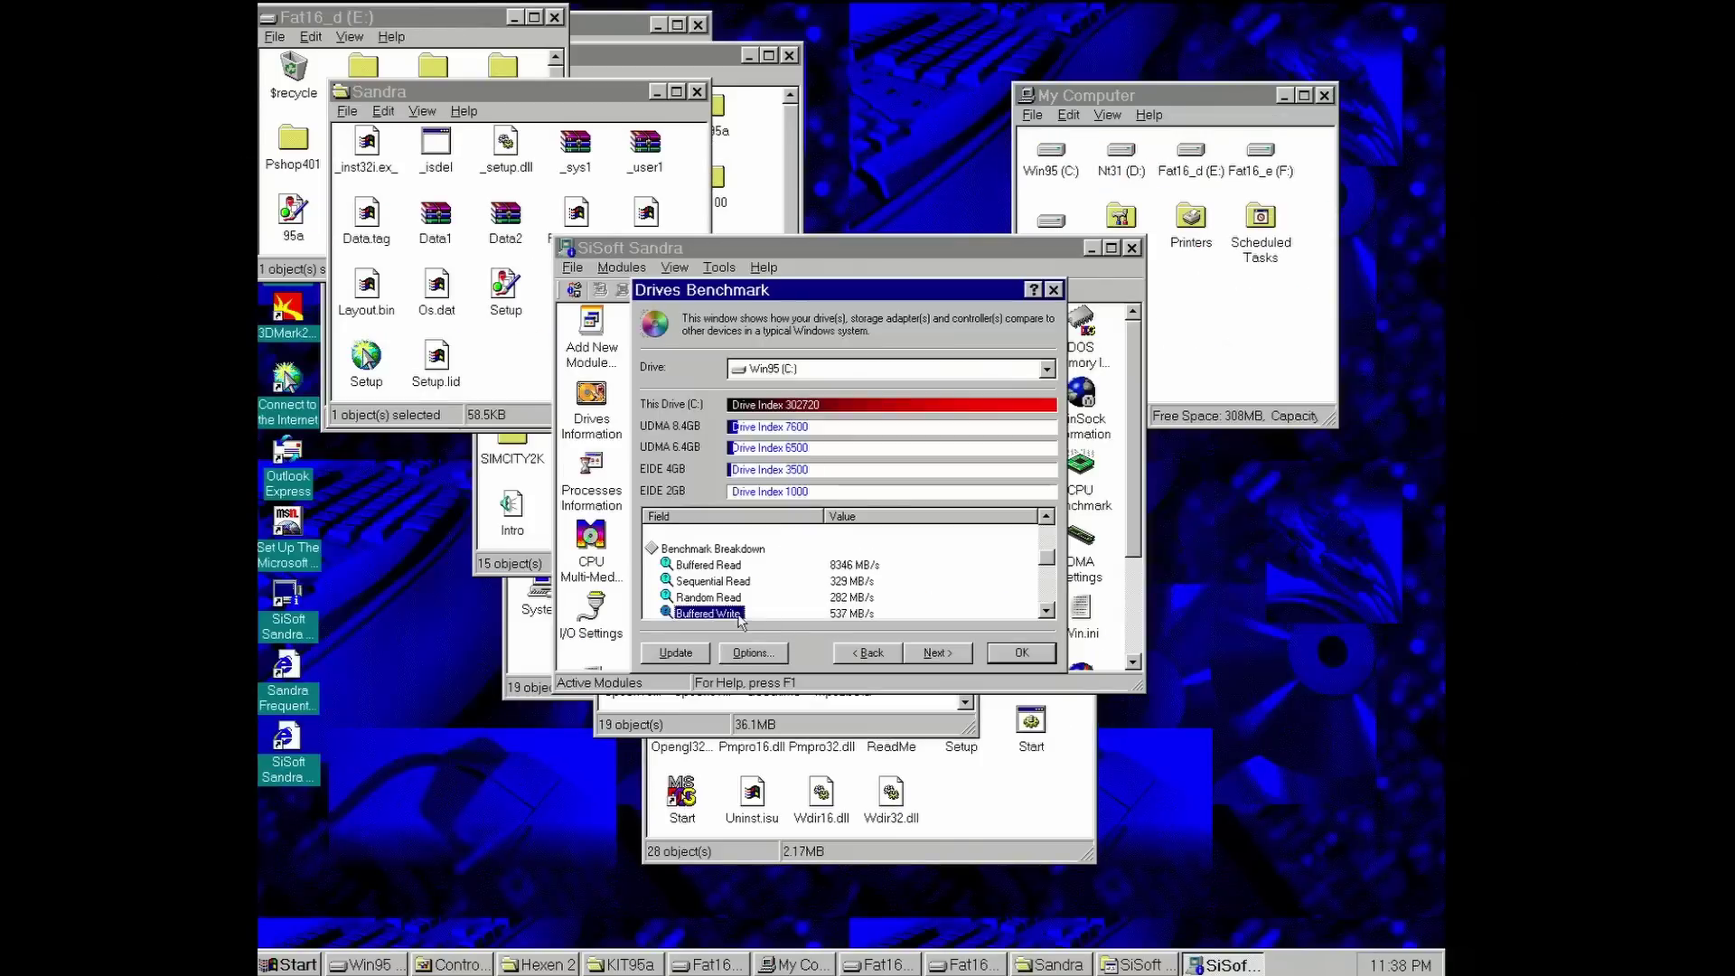
pyautogui.click(1047, 611)
pyautogui.click(1046, 611)
pyautogui.click(1047, 610)
pyautogui.click(1047, 610)
pyautogui.click(1046, 611)
pyautogui.click(1046, 610)
pyautogui.click(1046, 610)
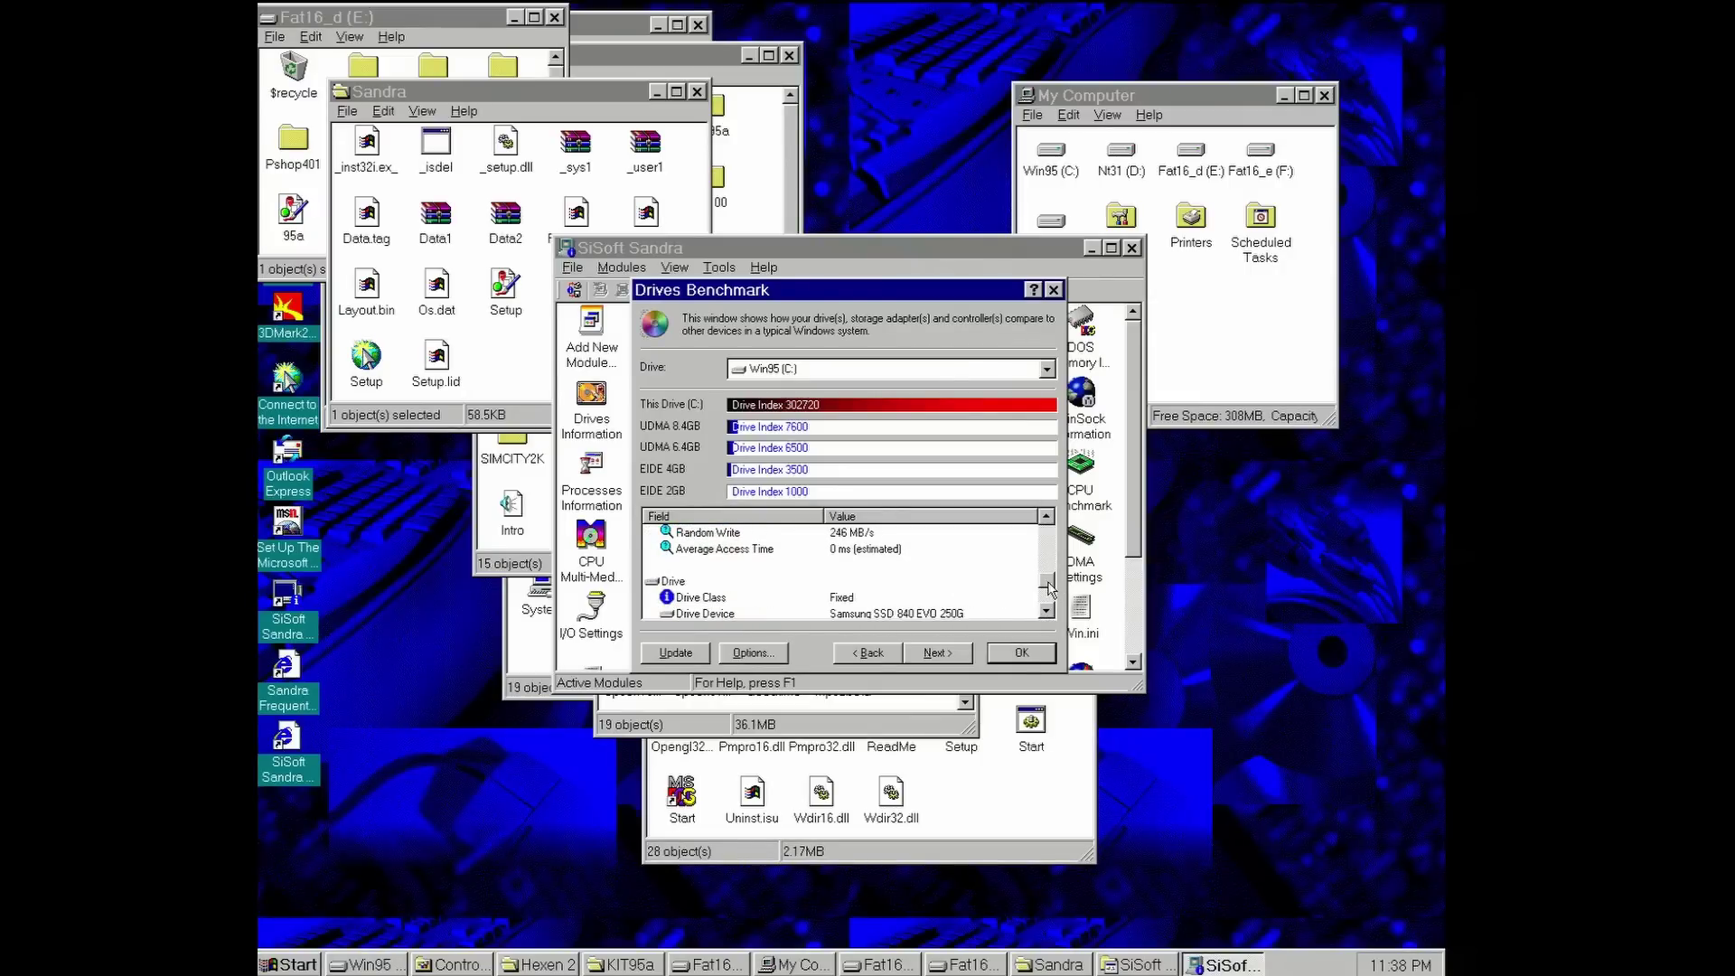
pyautogui.moveTo(1047, 588); pyautogui.dragTo(1048, 608)
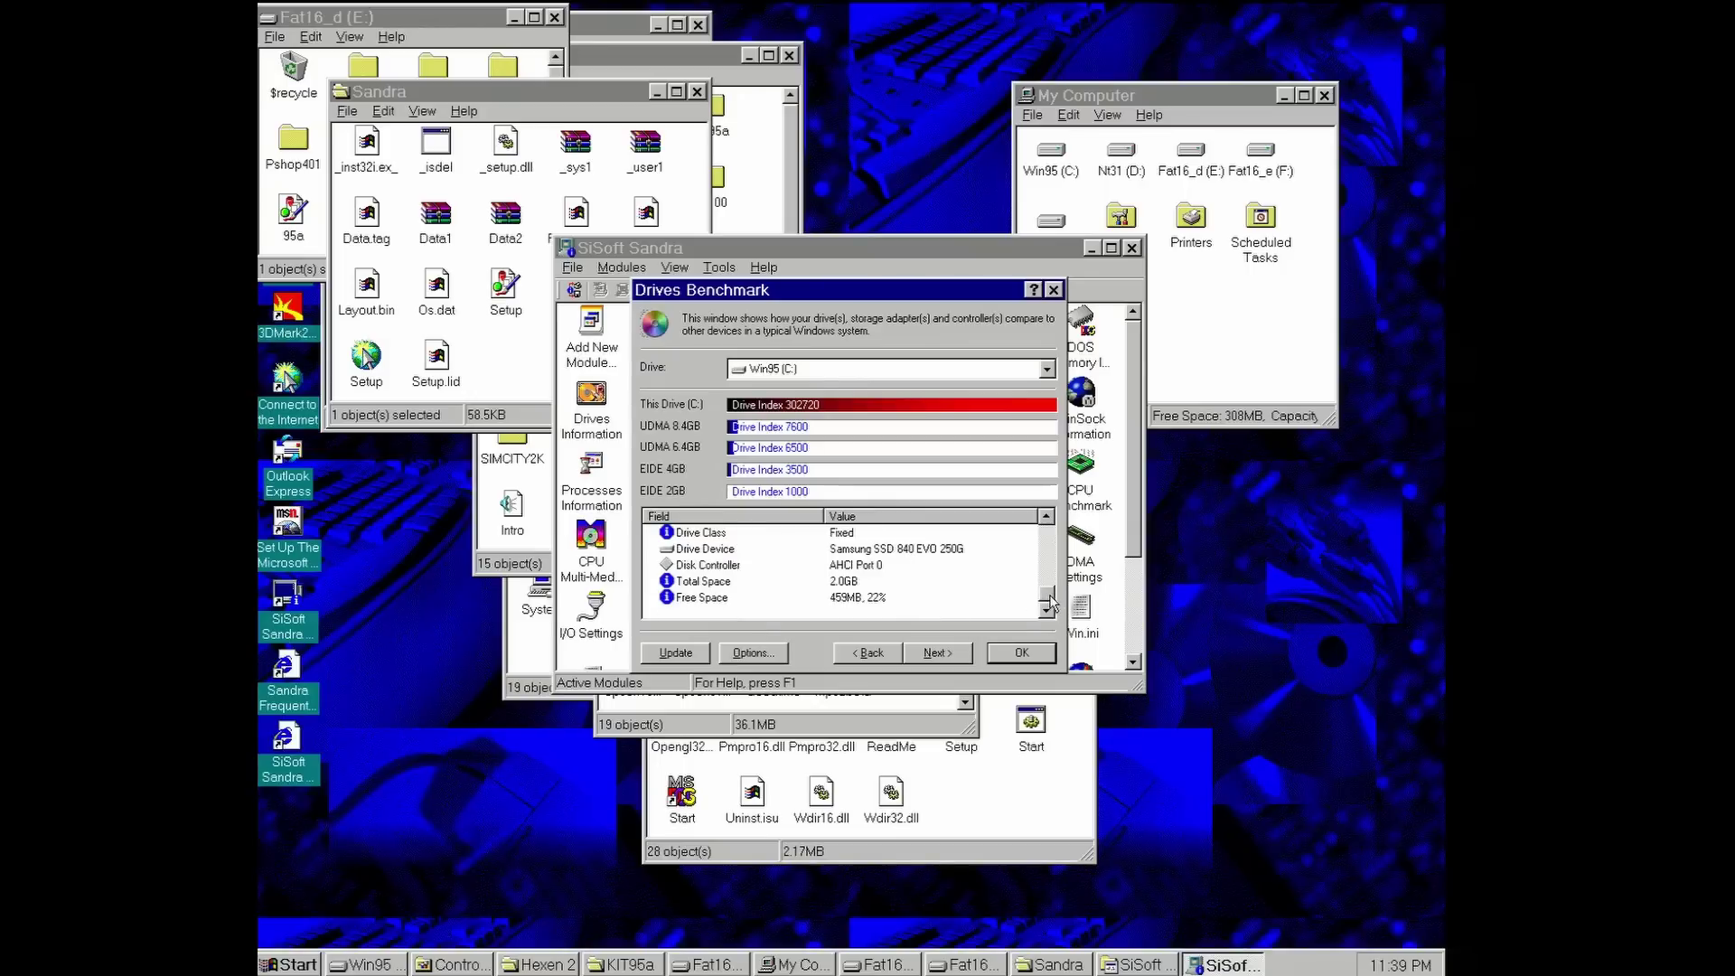
pyautogui.moveTo(1051, 603); pyautogui.dragTo(1064, 522)
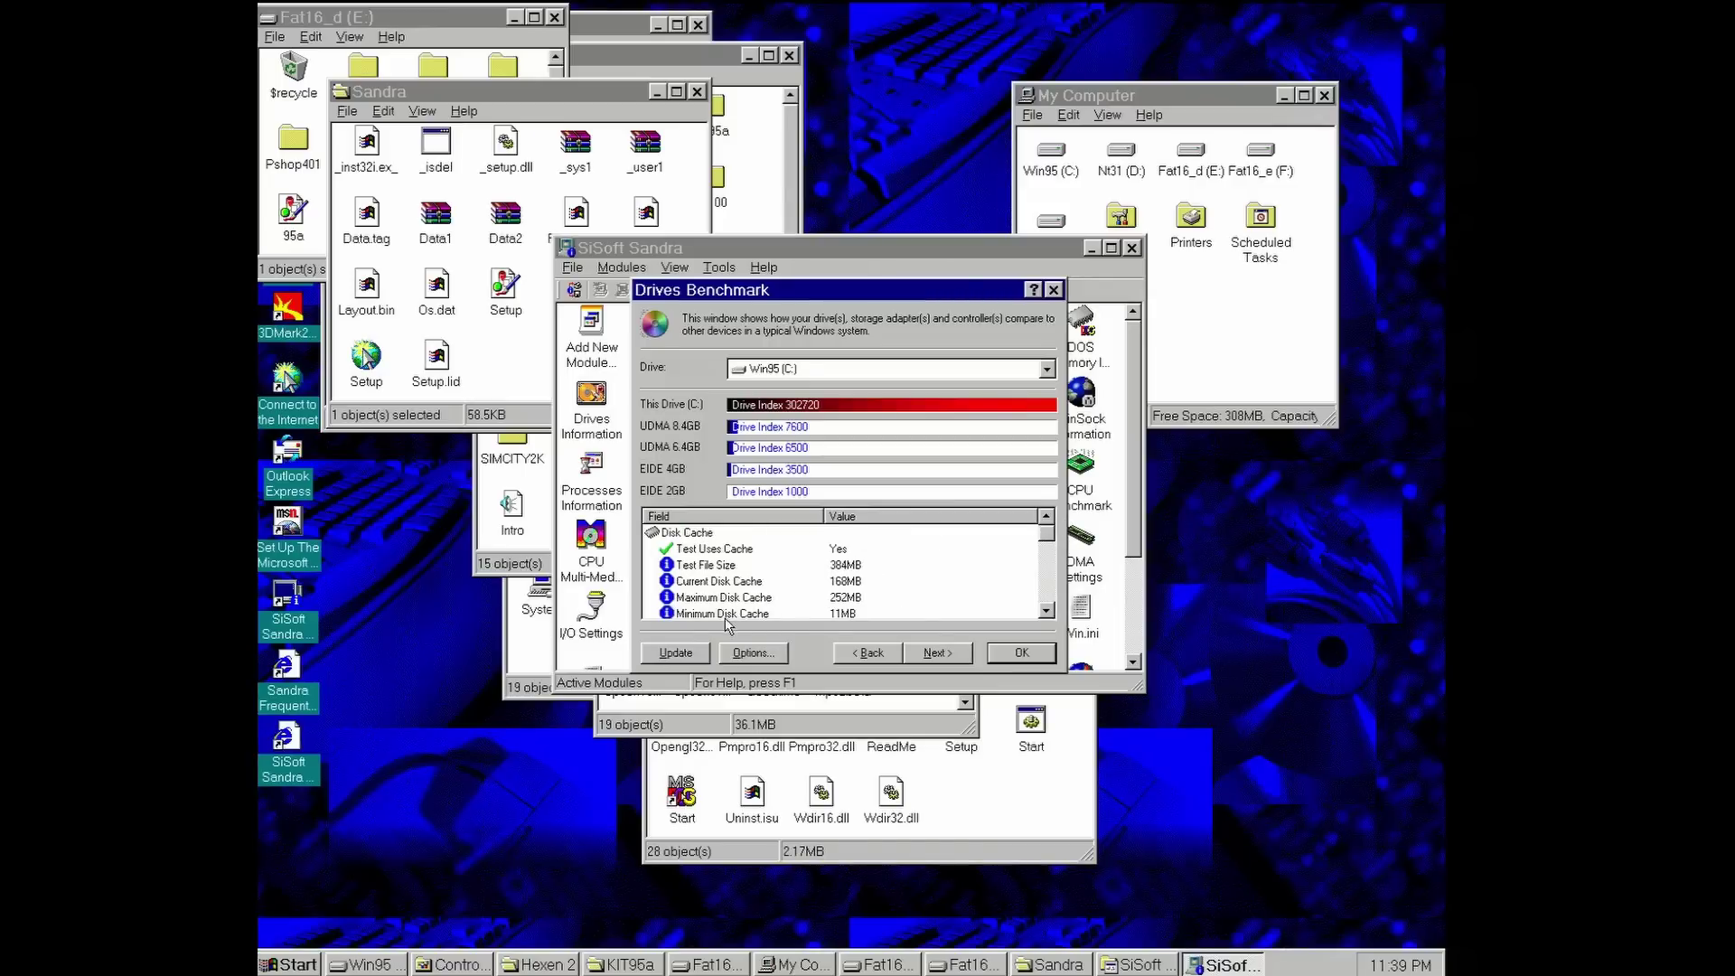
# - Make 3dfx1.bmp the desktop wallpaper, centred instead of tiled
pyautogui.click(683, 656)
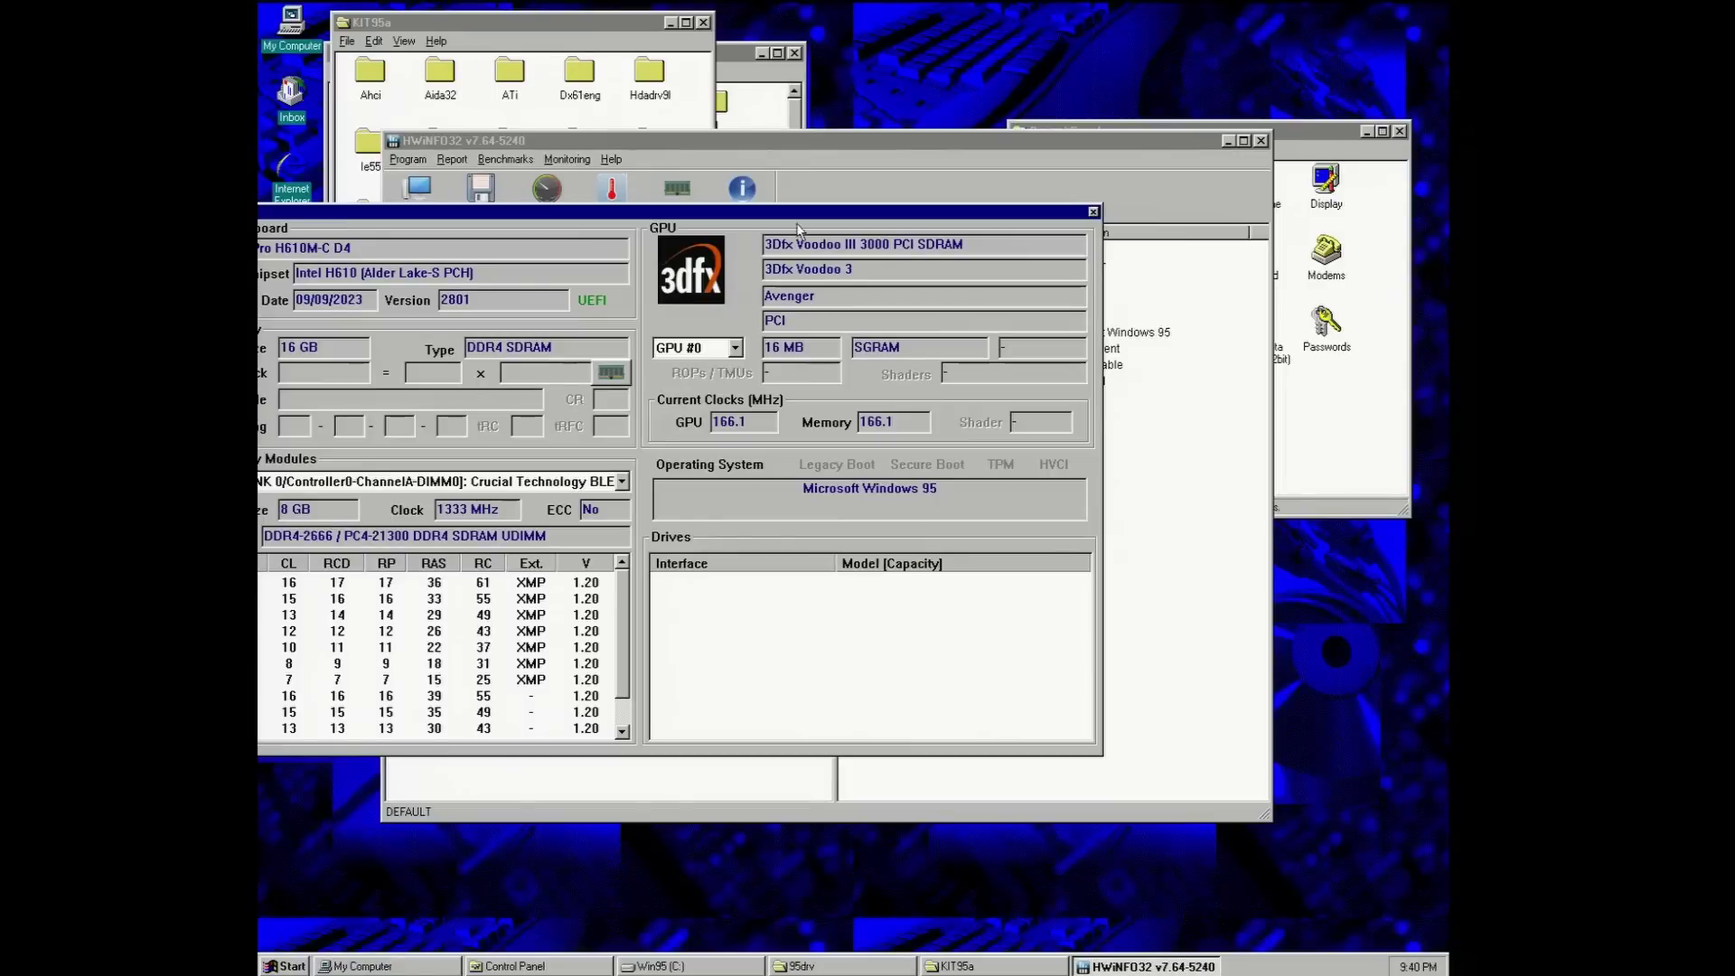
pyautogui.moveTo(746, 210); pyautogui.dragTo(906, 246)
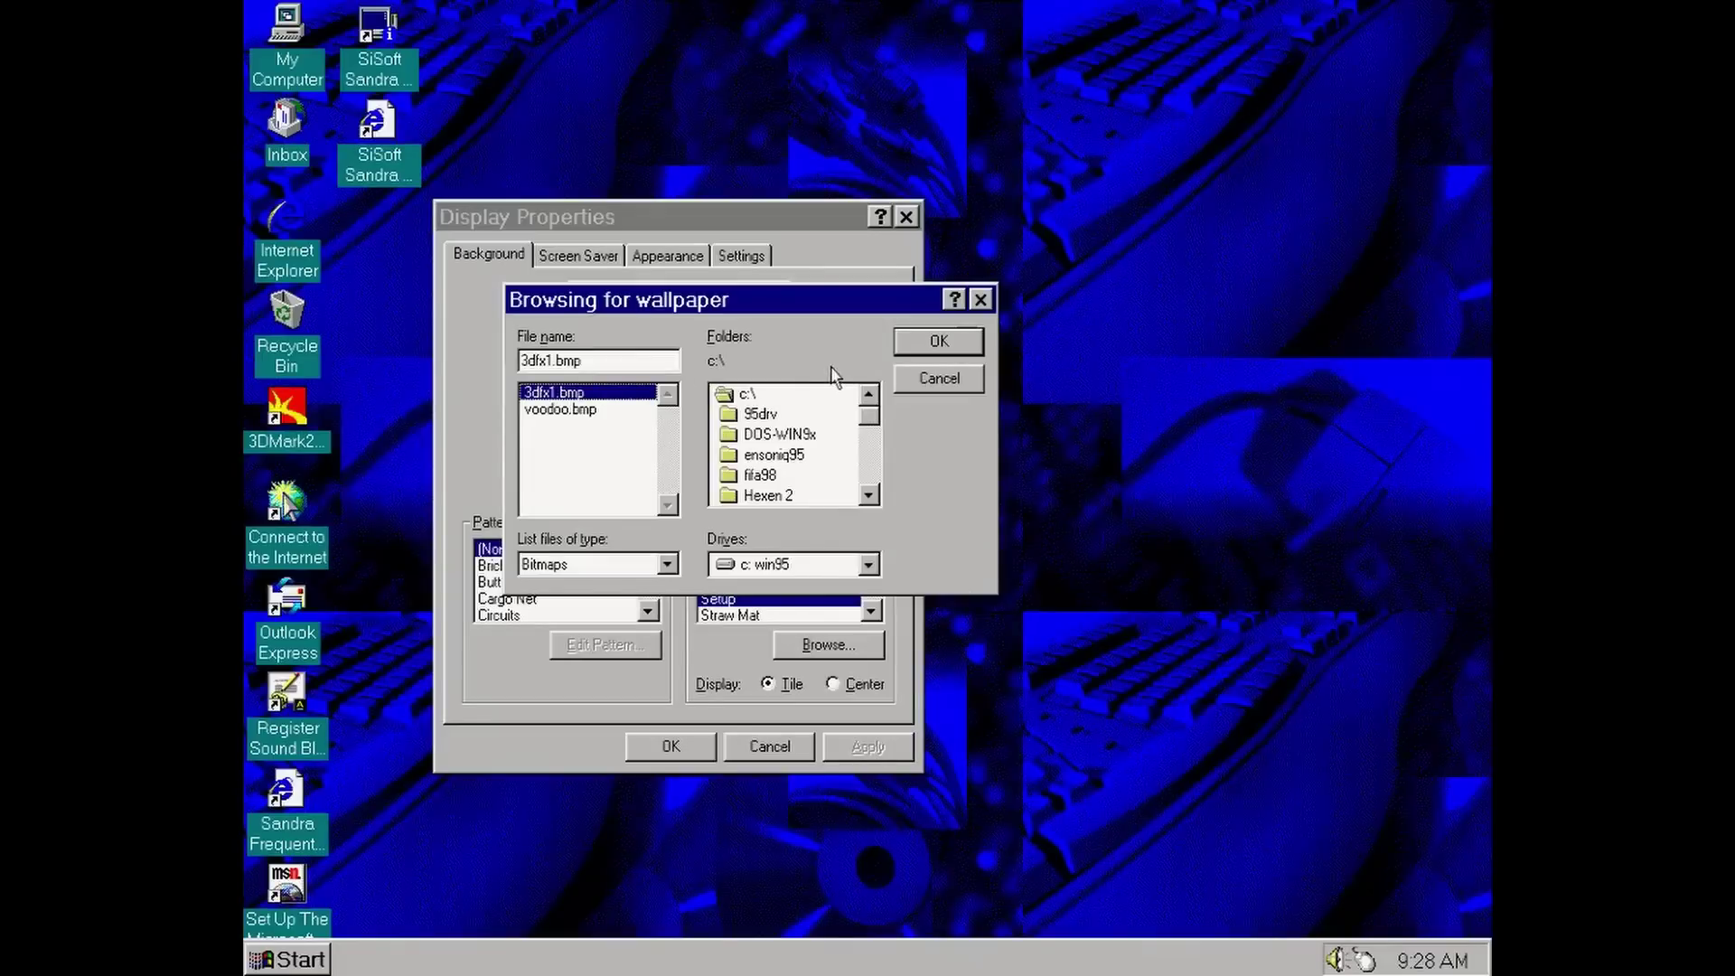
pyautogui.click(939, 349)
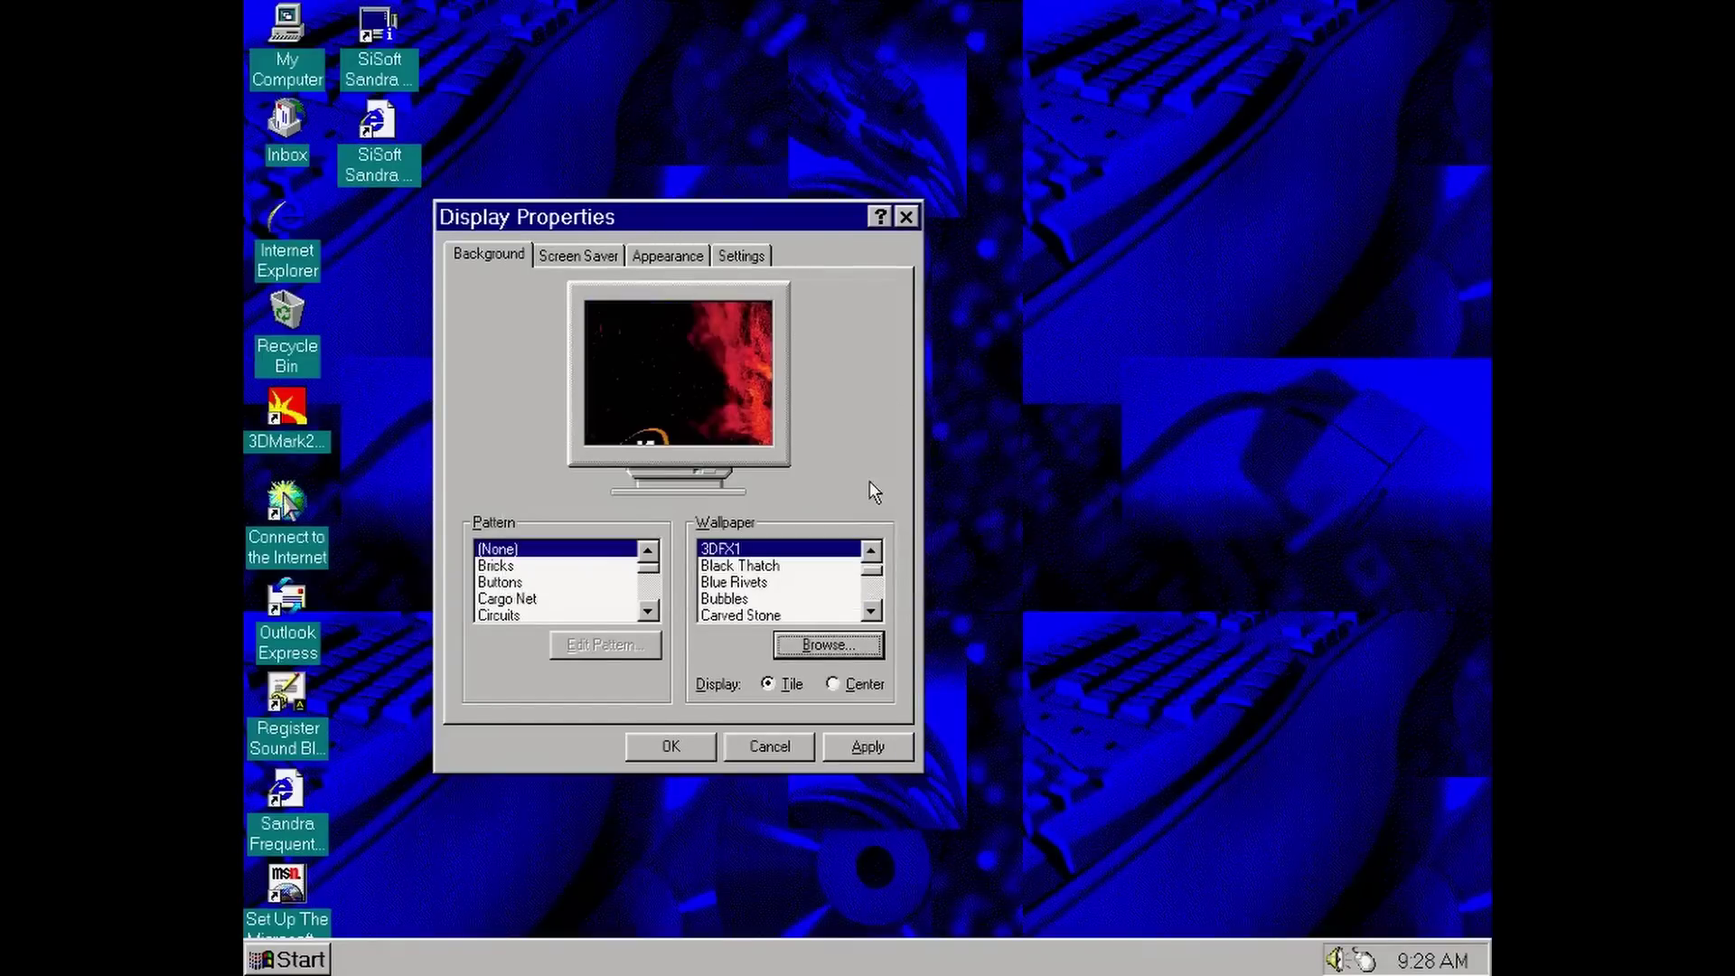
pyautogui.click(843, 683)
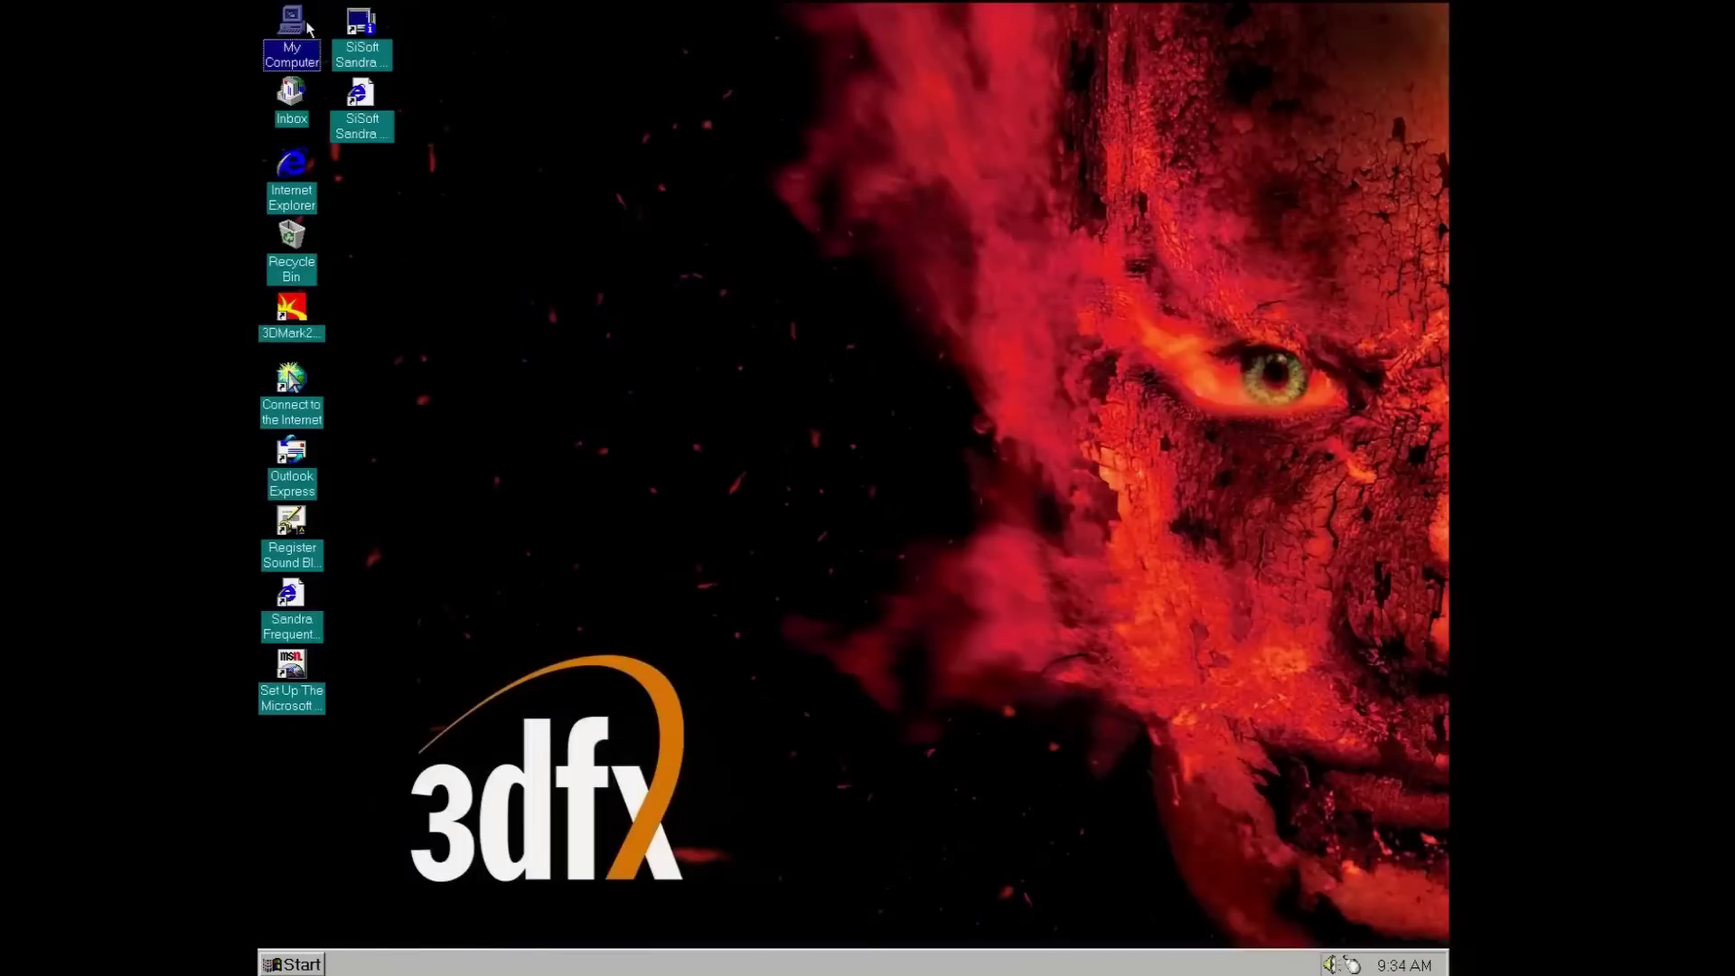
# - Open the Win95 (C:) drive from My Computer and view the GLH2 file's properties
pyautogui.doubleClick(305, 28)
pyautogui.doubleClick(531, 137)
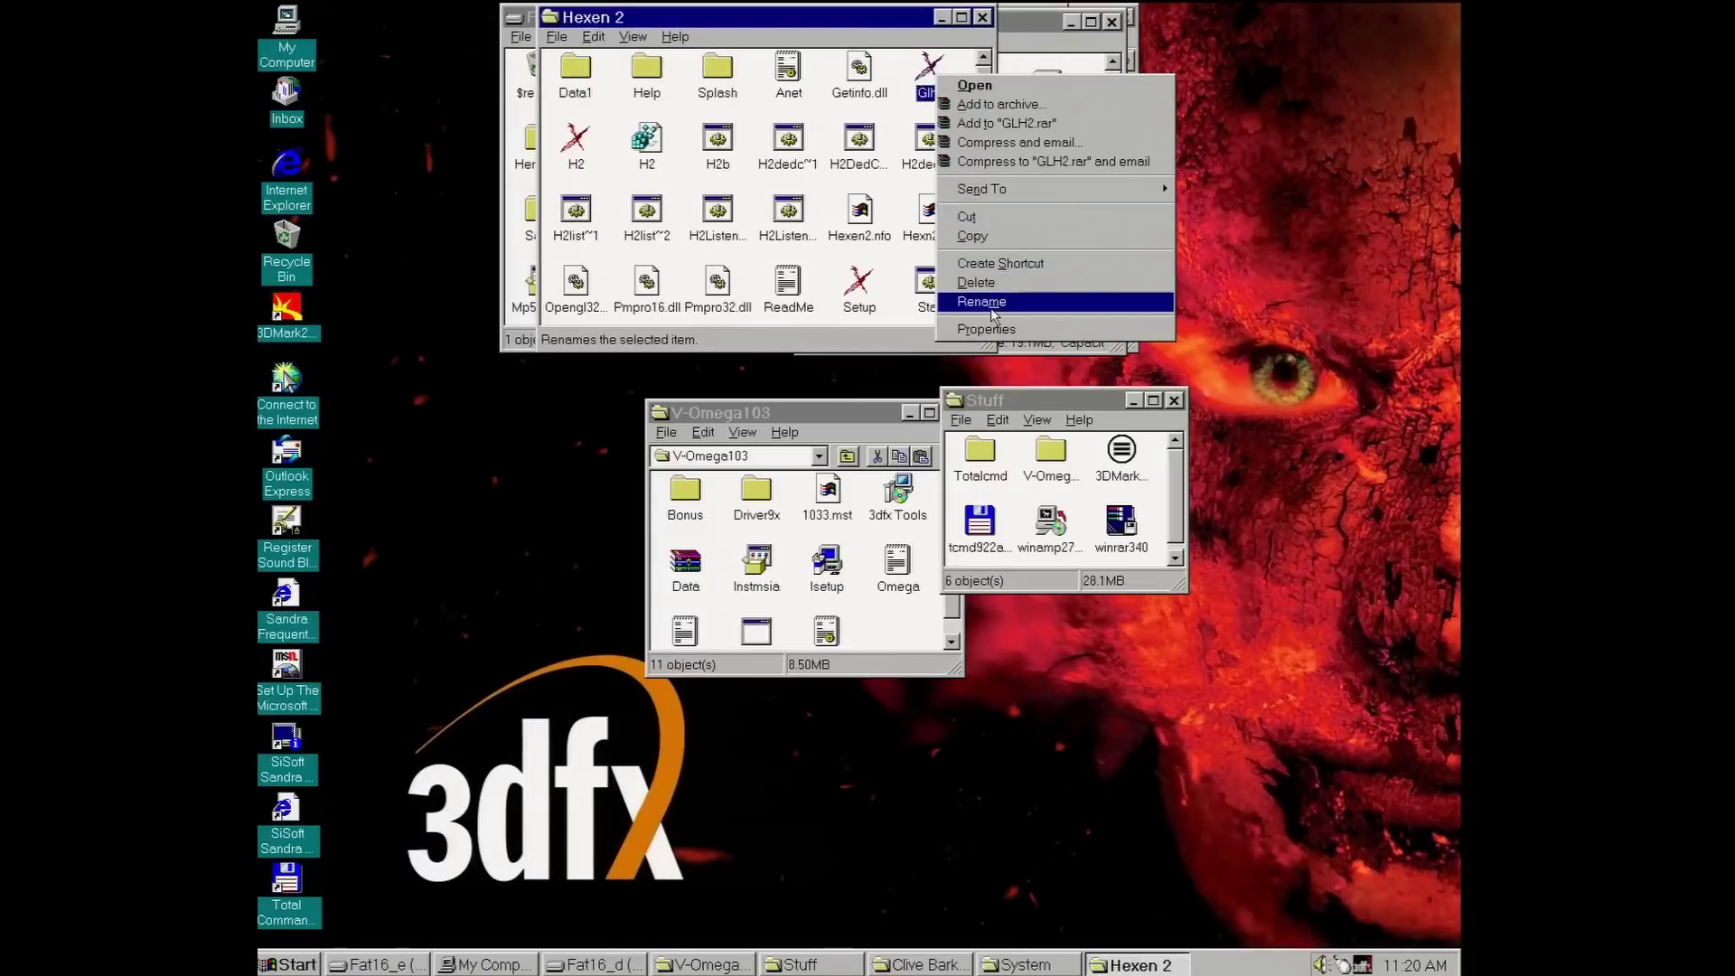
pyautogui.click(986, 330)
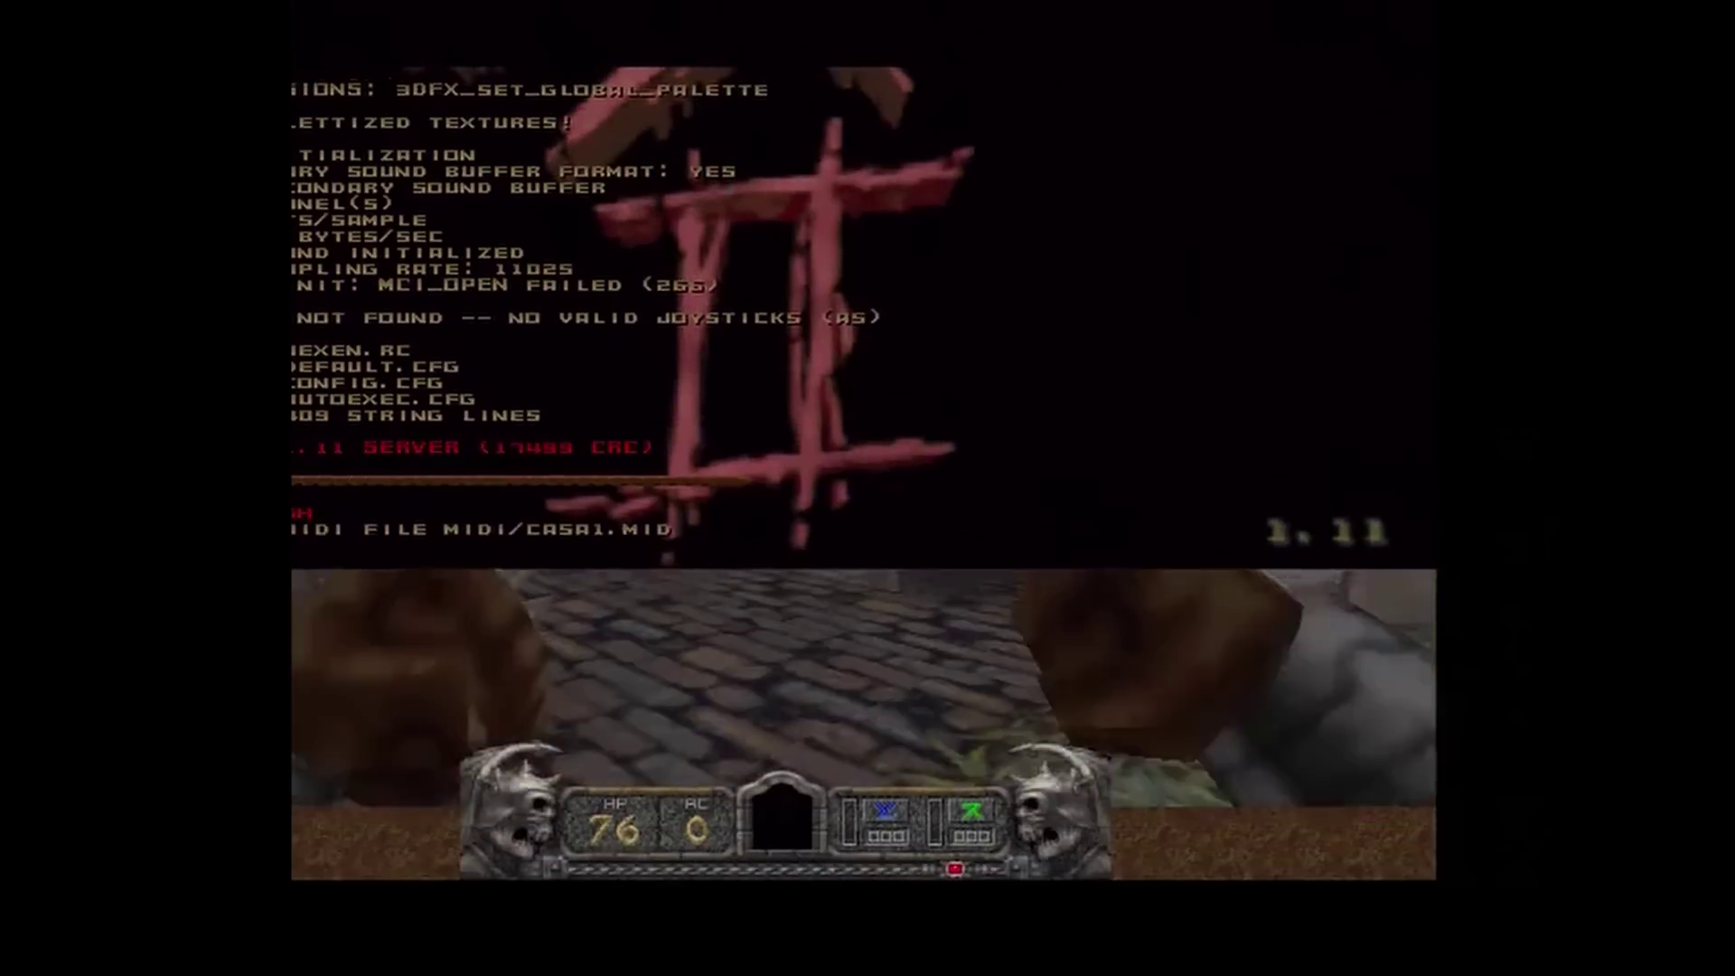
# - Turn into the corridor, approach the carved stone block, and read the startup log in the console
pyautogui.press('Left')
pyautogui.press('Up')
pyautogui.press('Left')
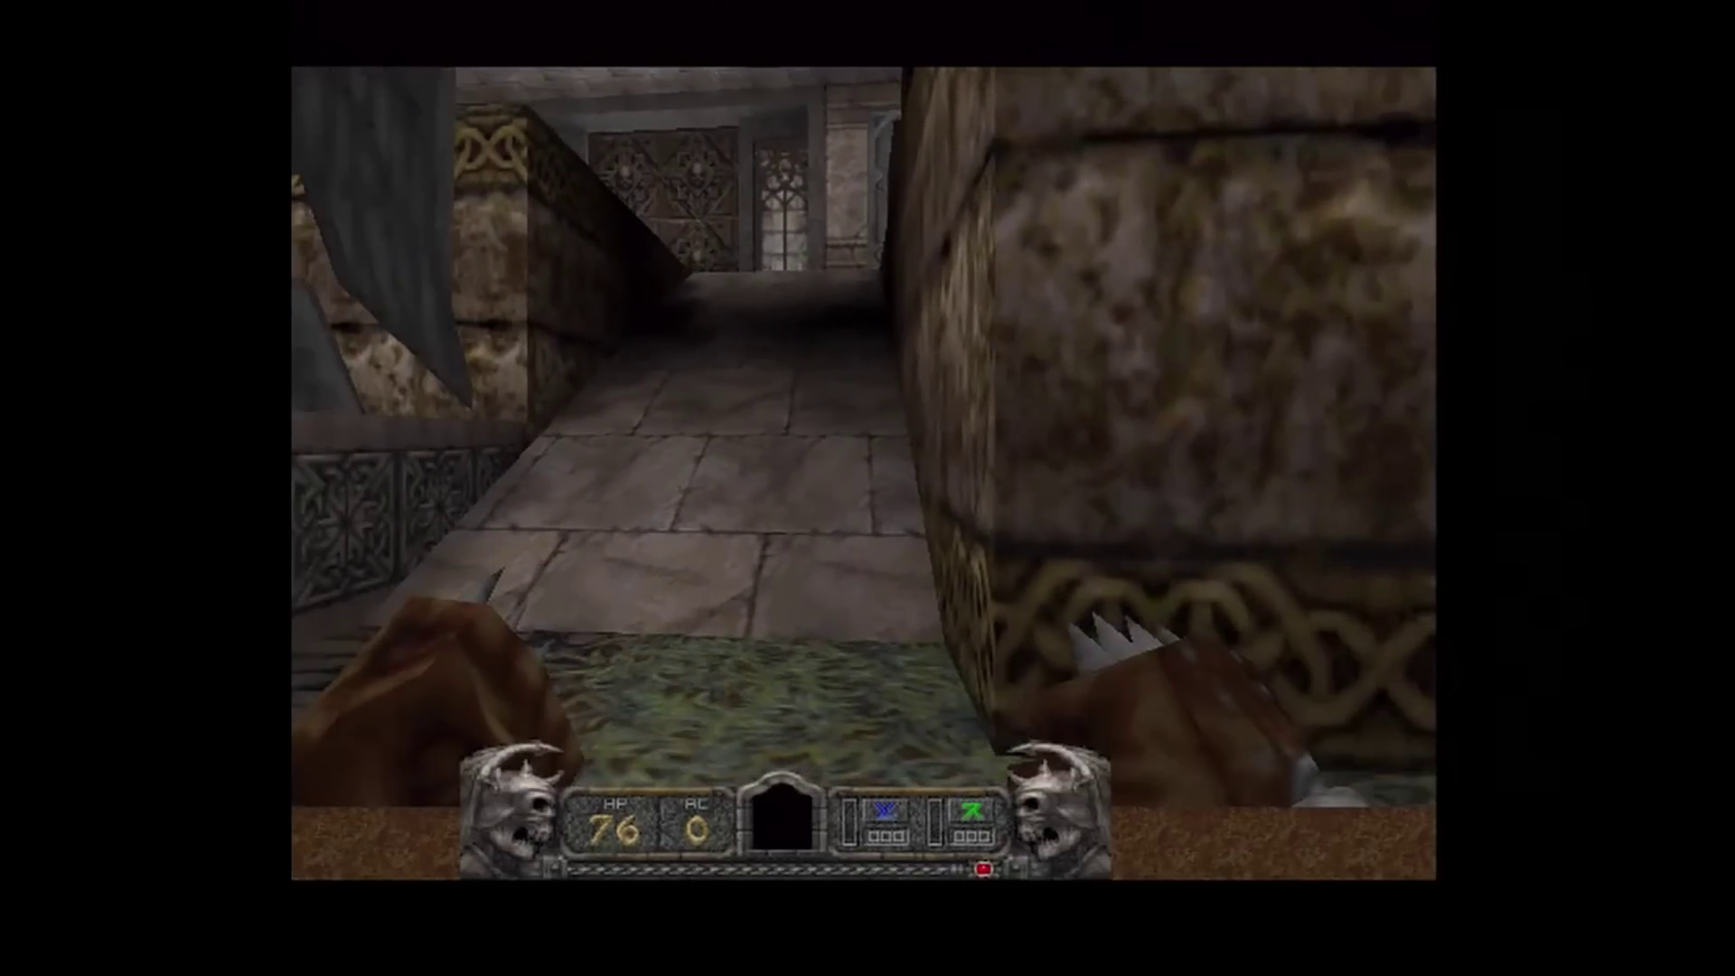
pyautogui.press('`')
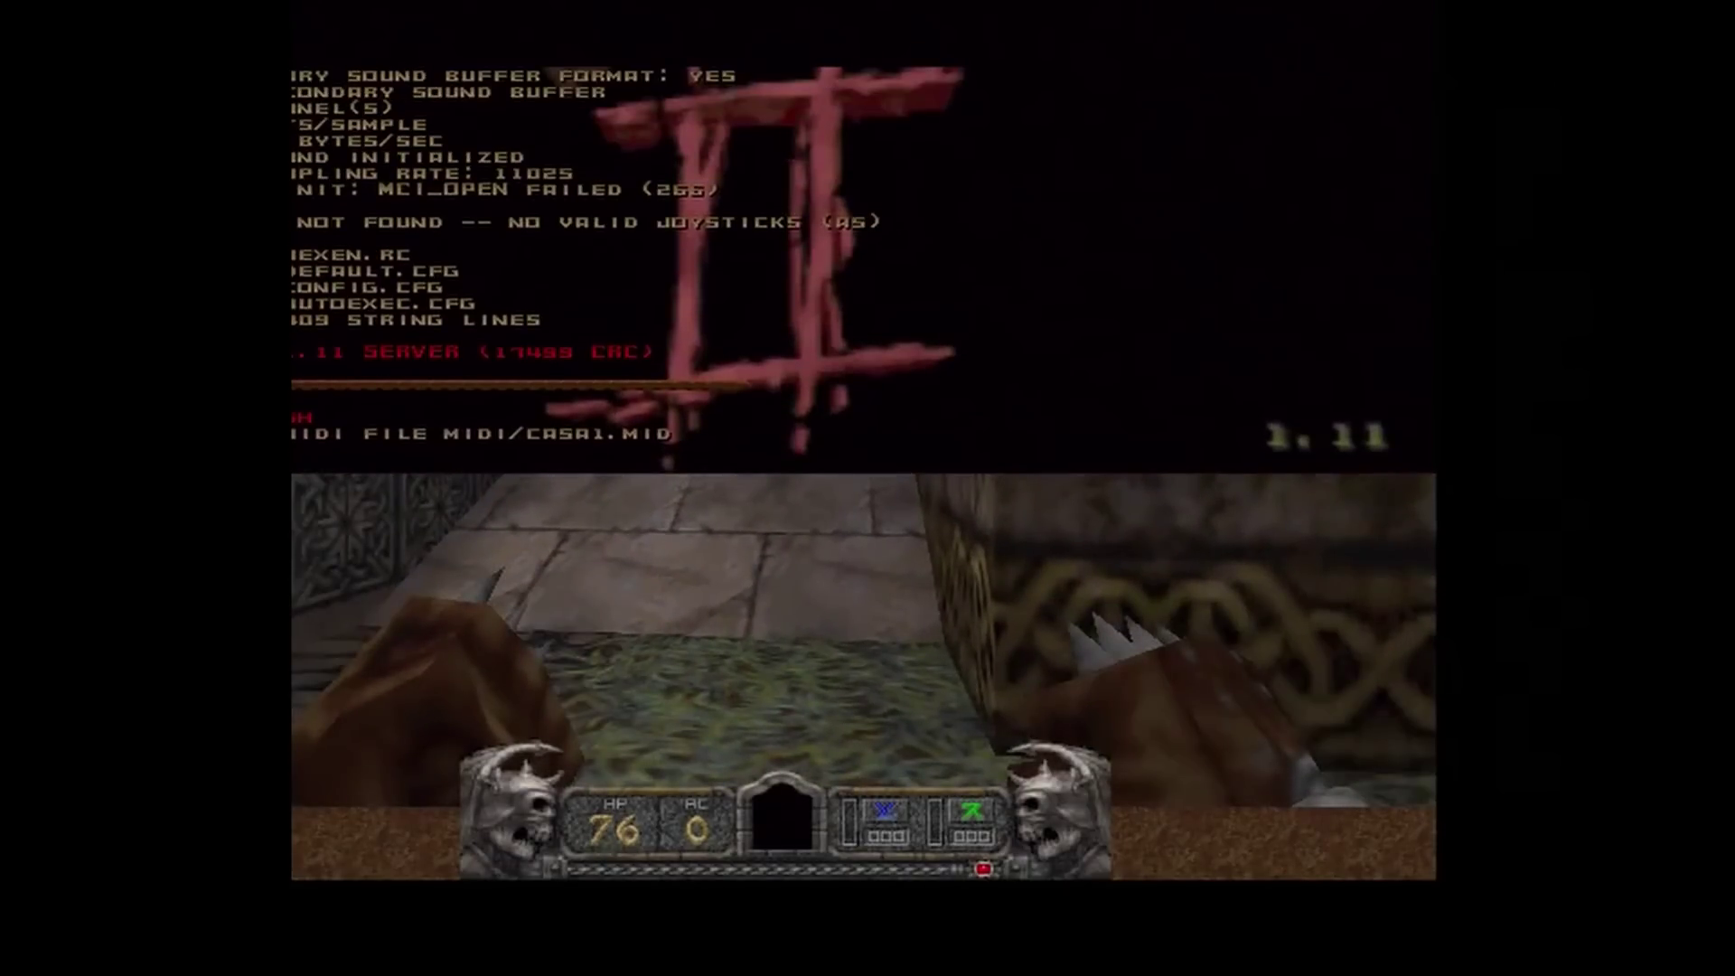
pyautogui.press('`')
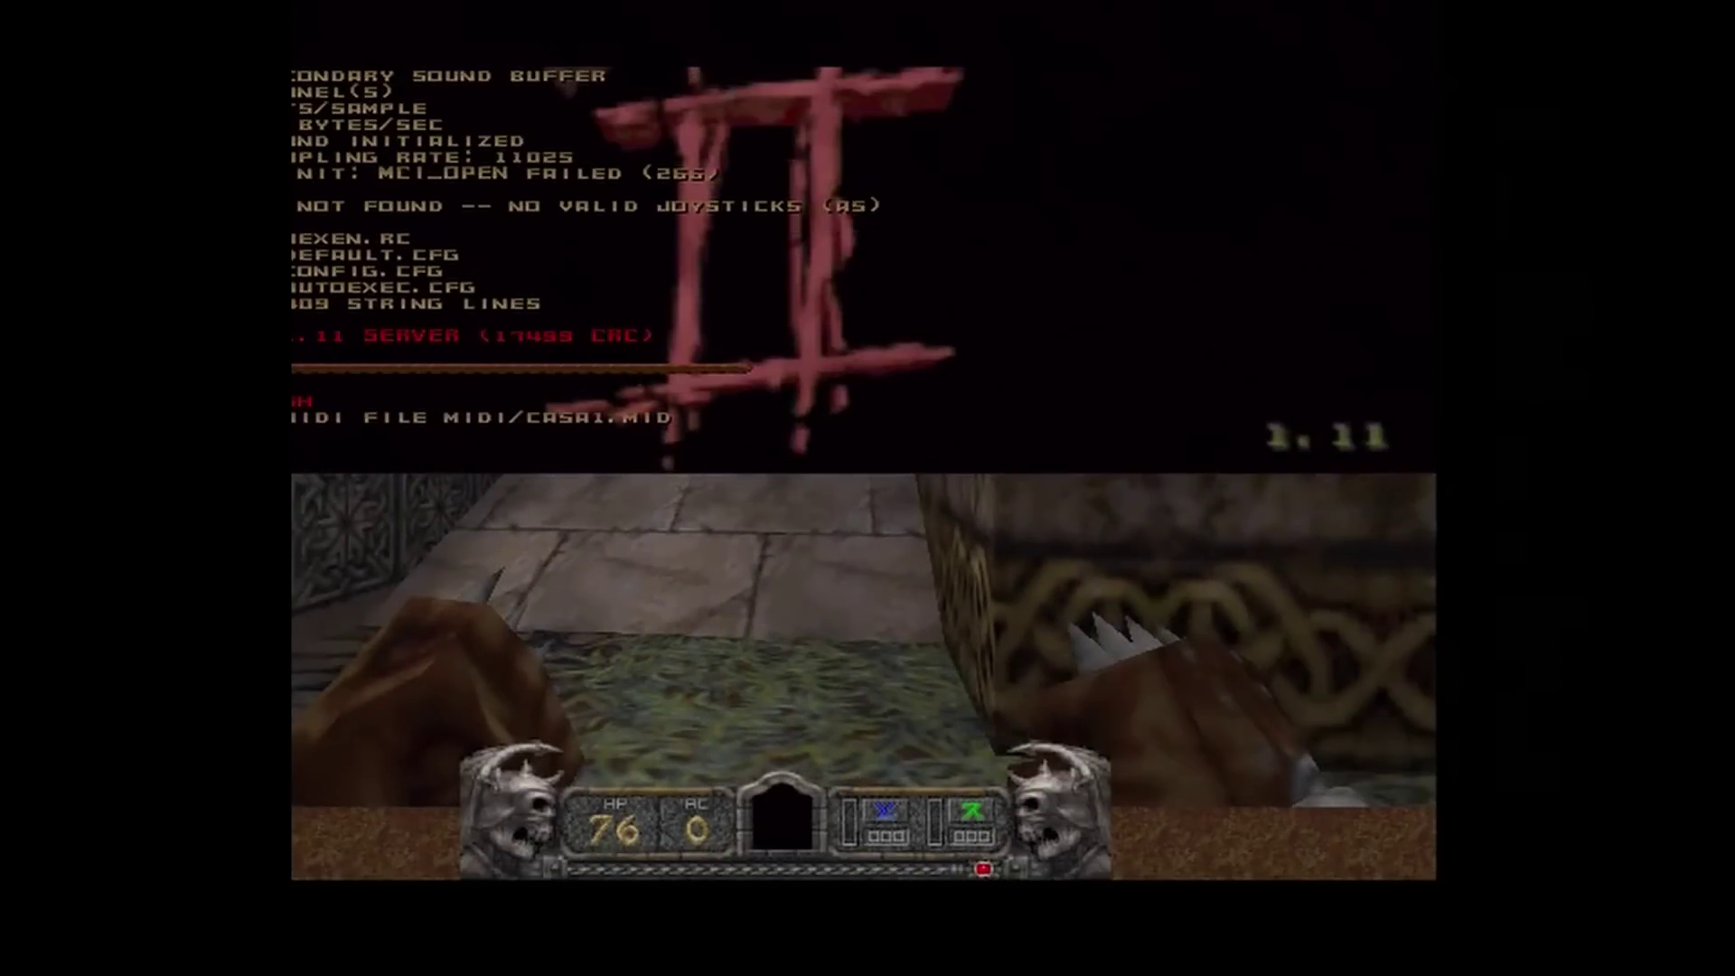
# - Walk along the corridor through the temple room out into the graveyard
pyautogui.press('Up')
pyautogui.press('Up')
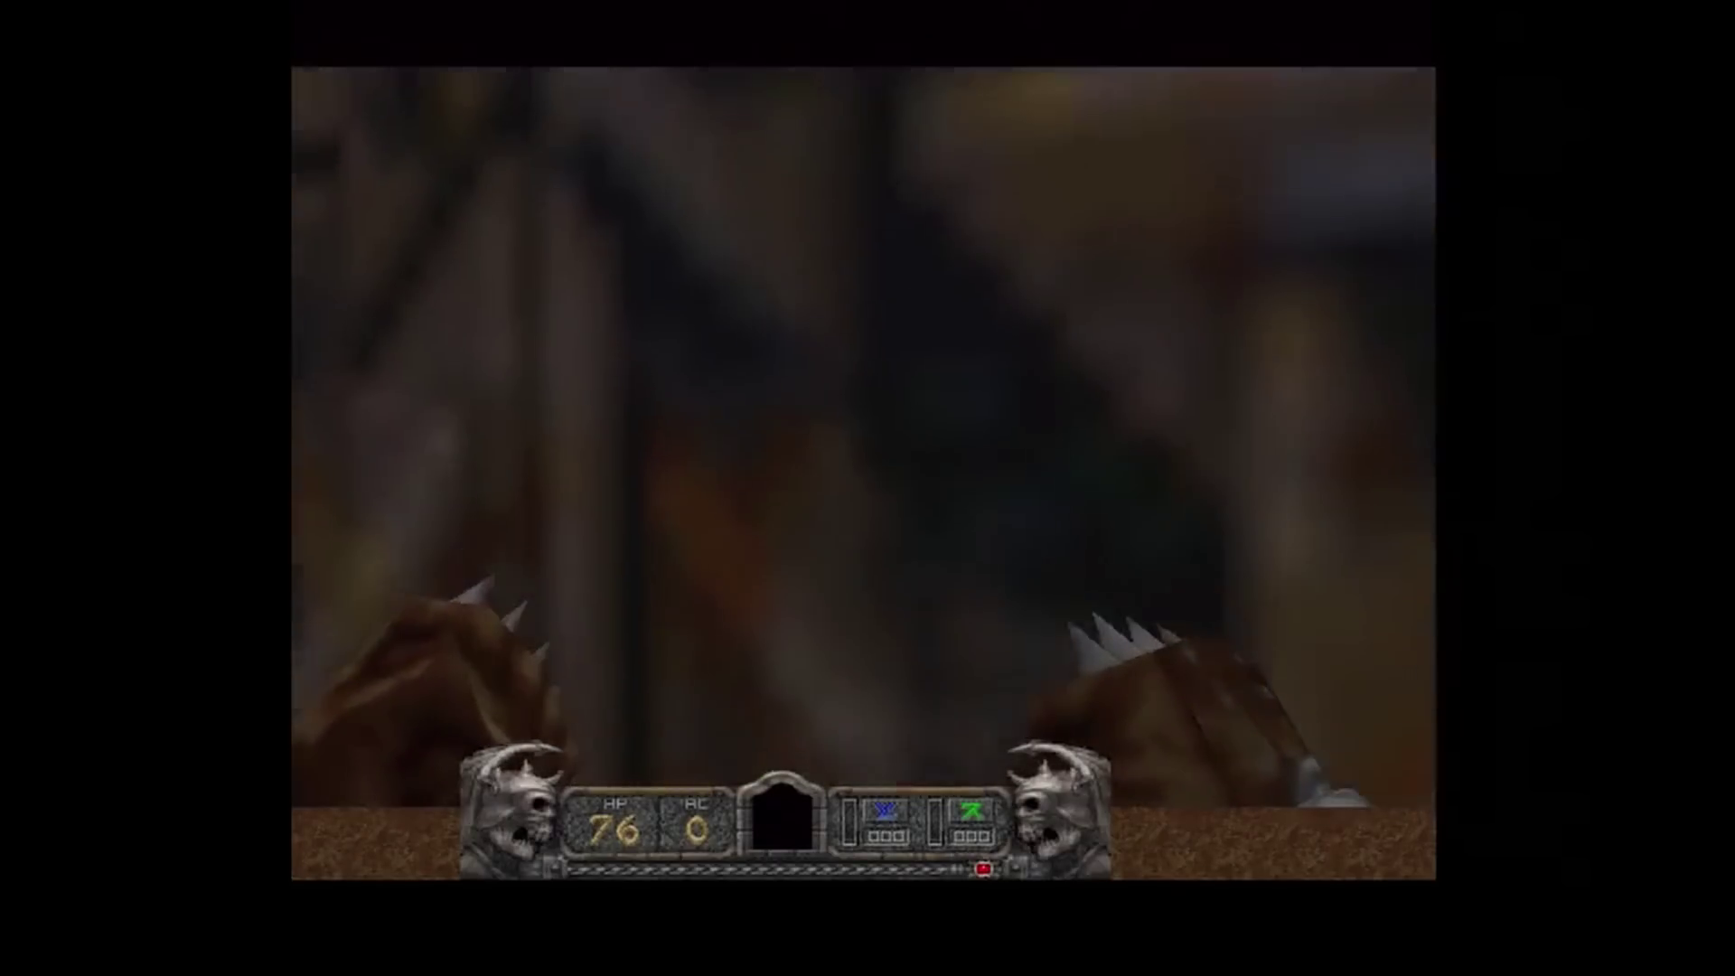
pyautogui.press('Left')
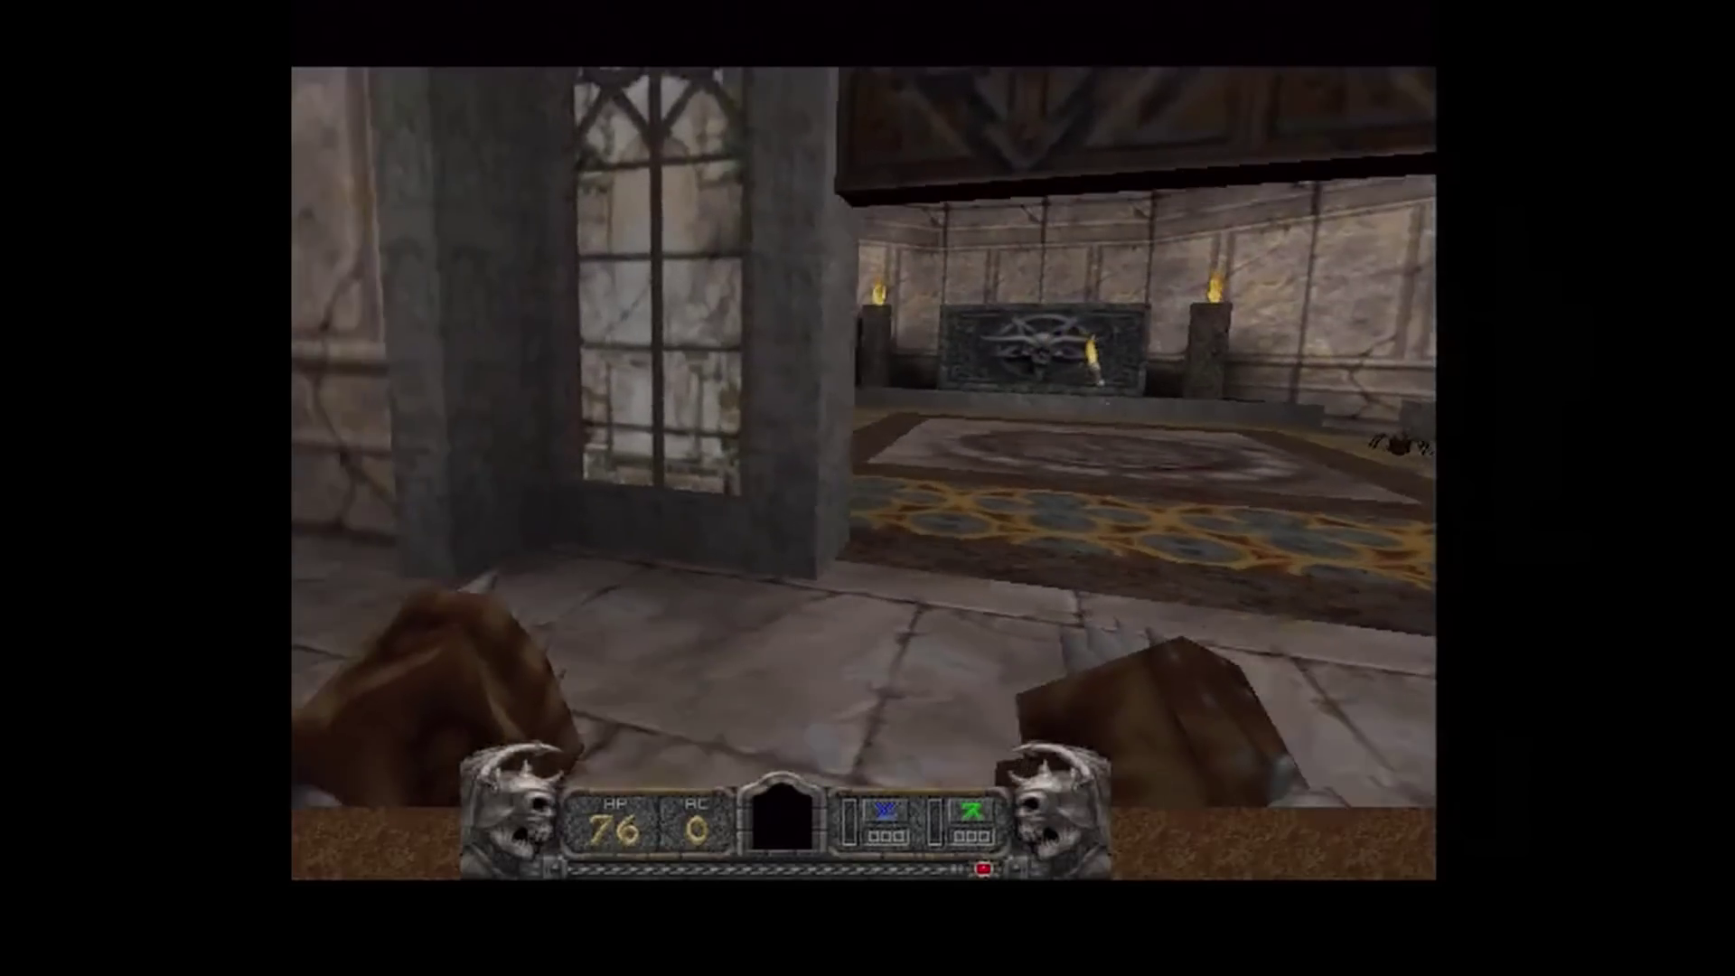
pyautogui.press('Up')
pyautogui.press('Up')
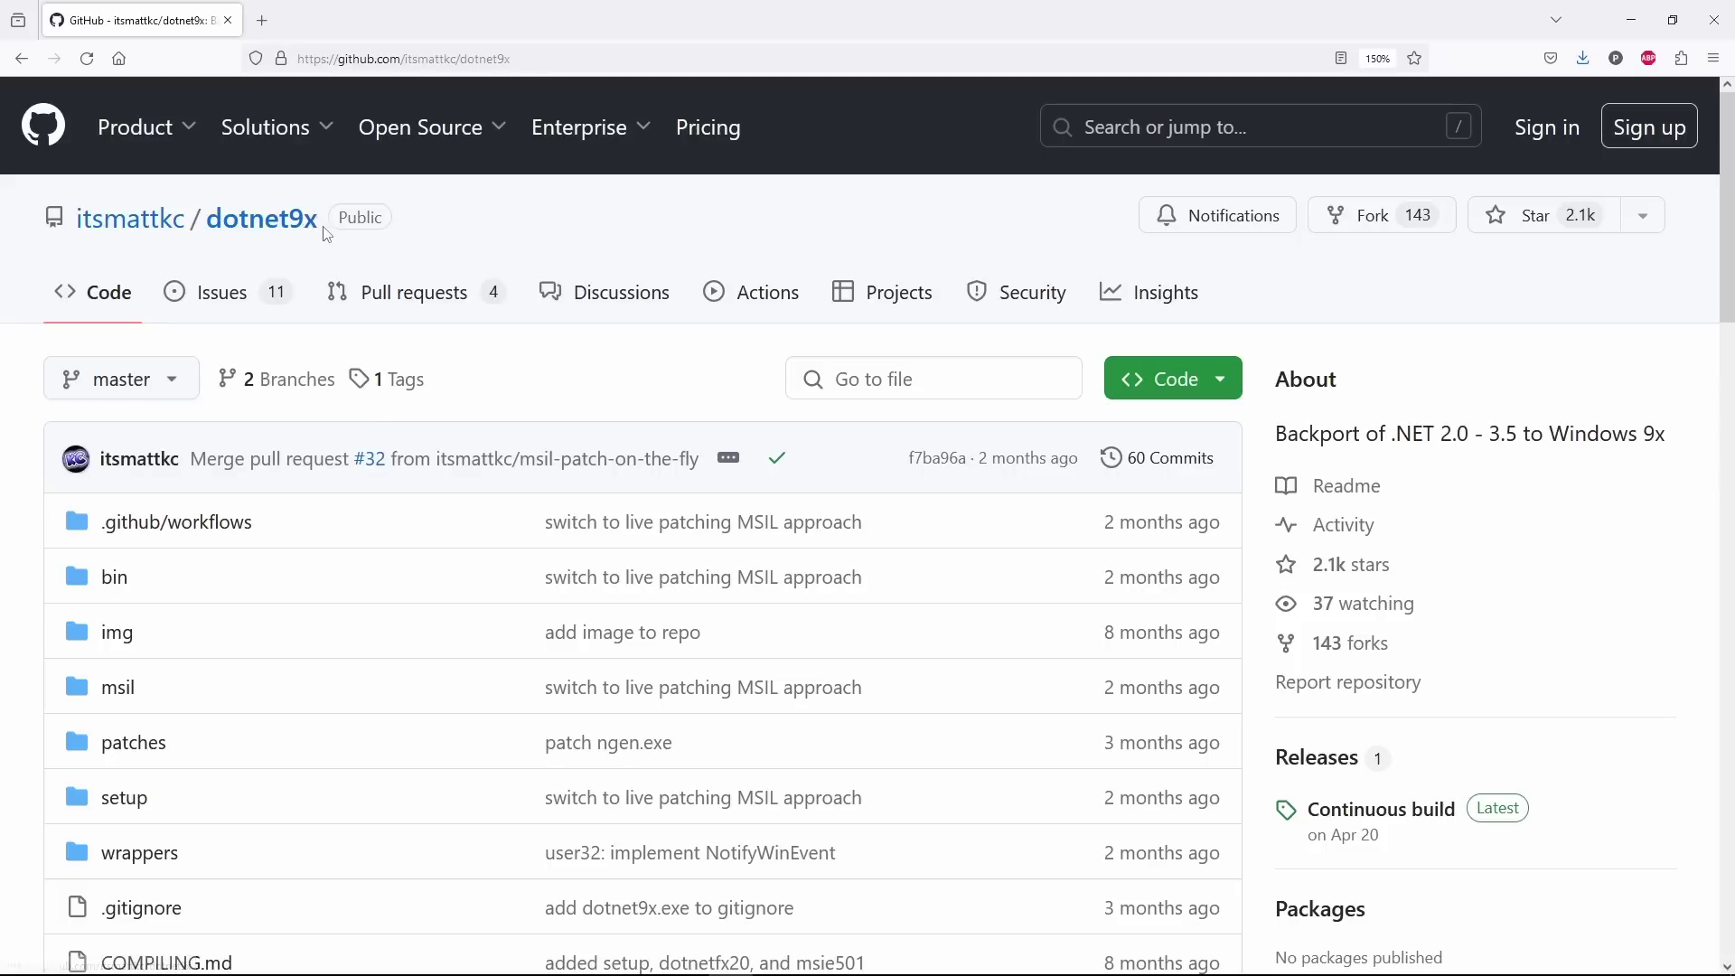
# - Scroll to the dotnet9x README Installation section and highlight the Windows 95 B (OSR 2) requirement
pyautogui.moveTo(326, 224); pyautogui.dragTo(208, 235)
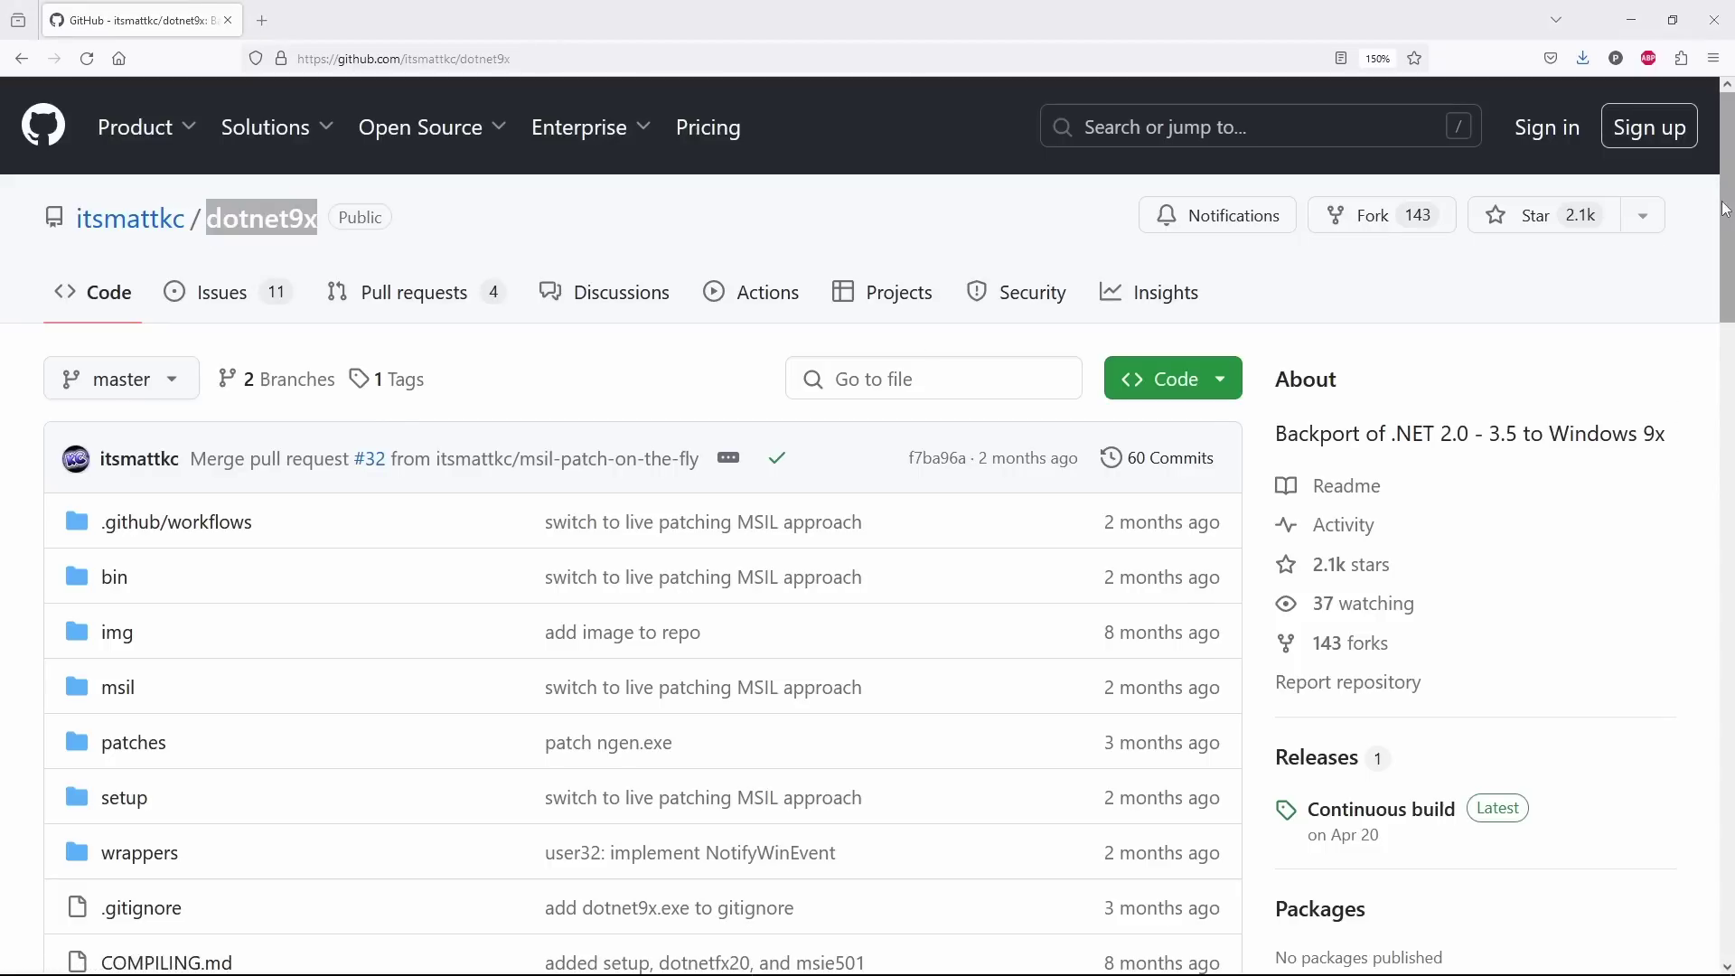
pyautogui.moveTo(1723, 208); pyautogui.dragTo(1696, 491)
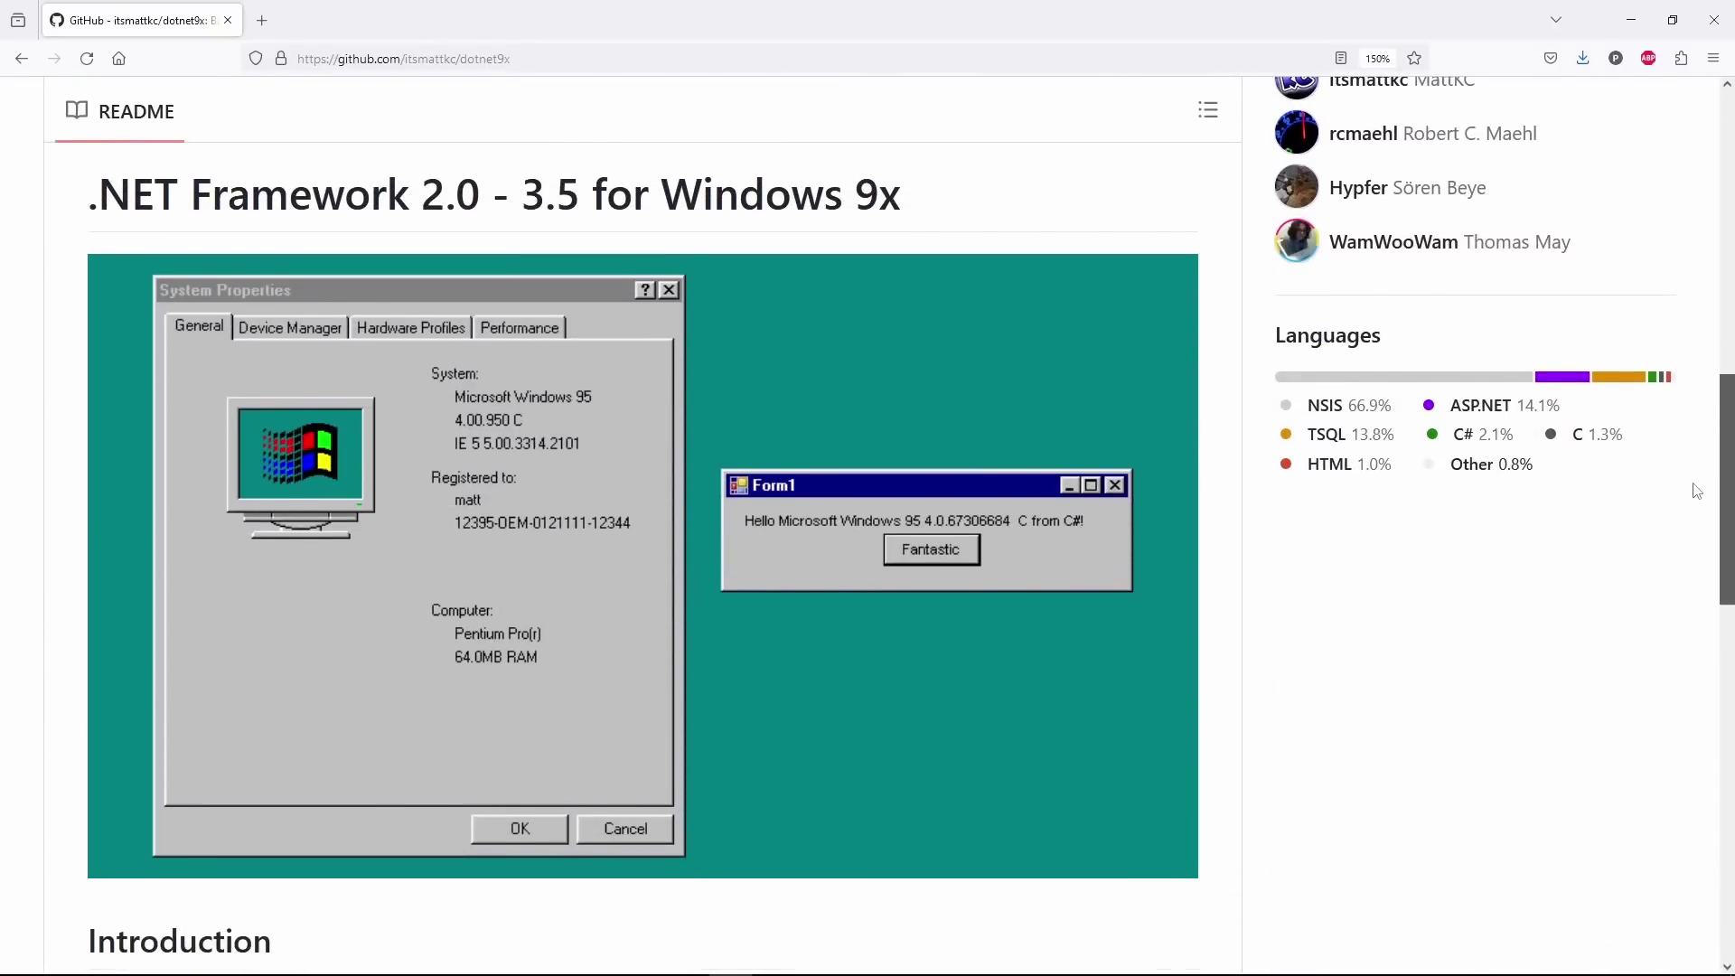
pyautogui.moveTo(1695, 490); pyautogui.dragTo(1727, 695)
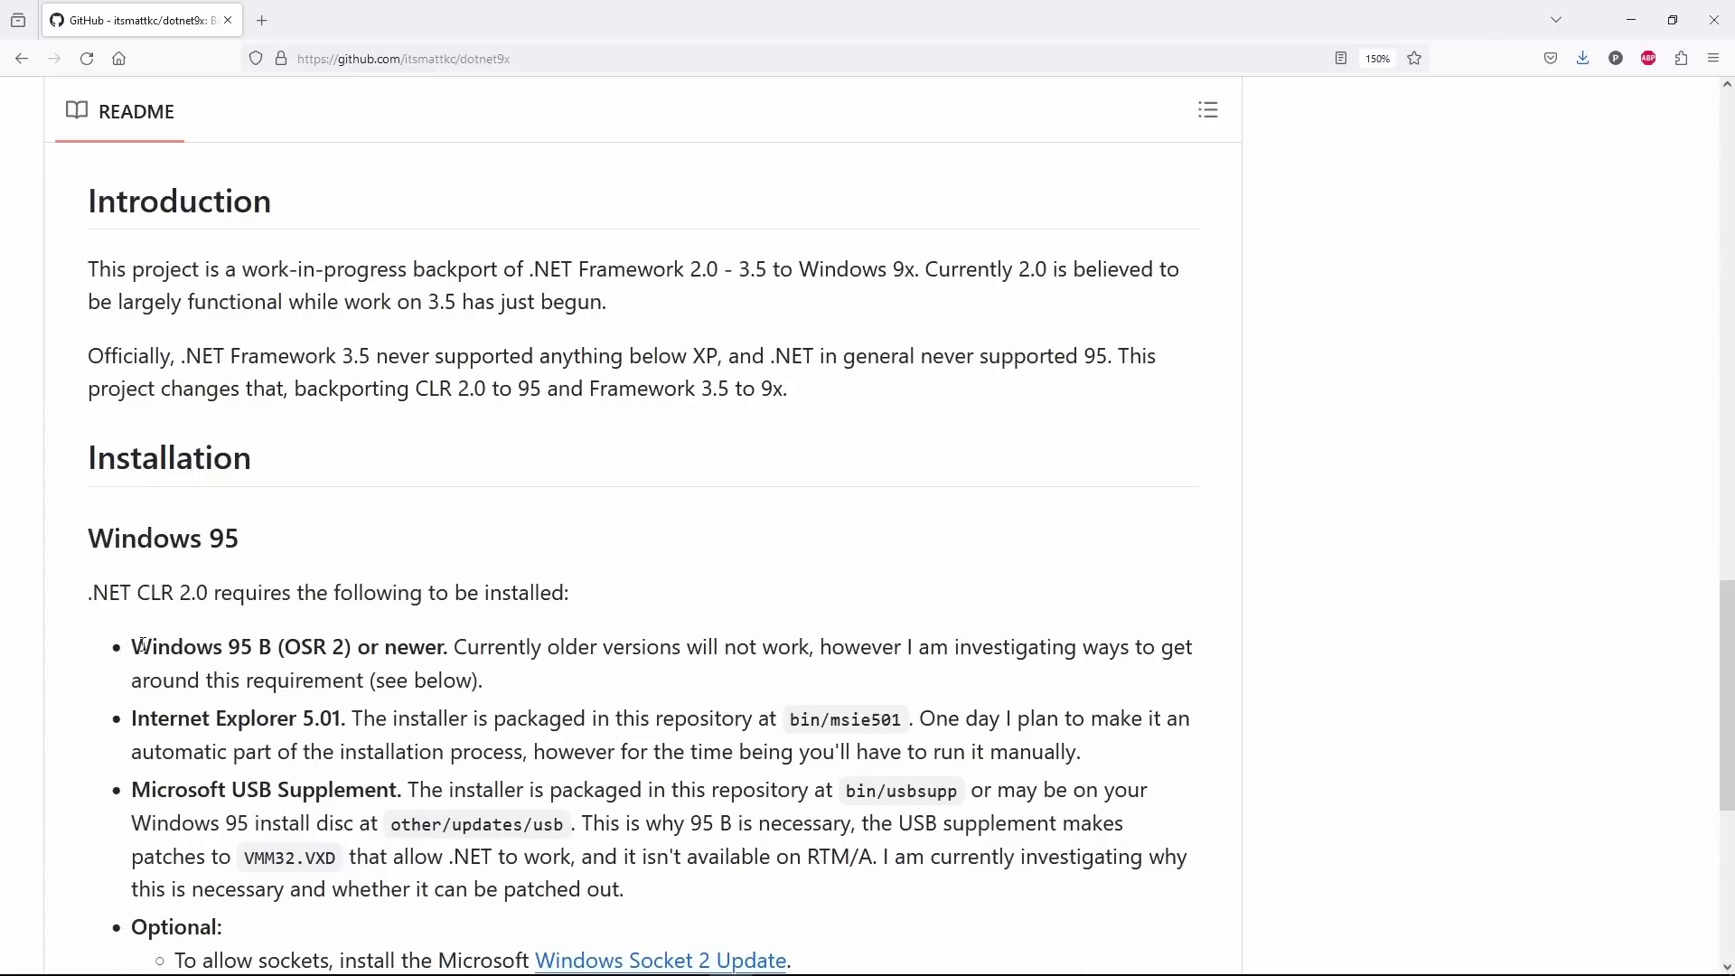
pyautogui.moveTo(136, 642); pyautogui.dragTo(461, 657)
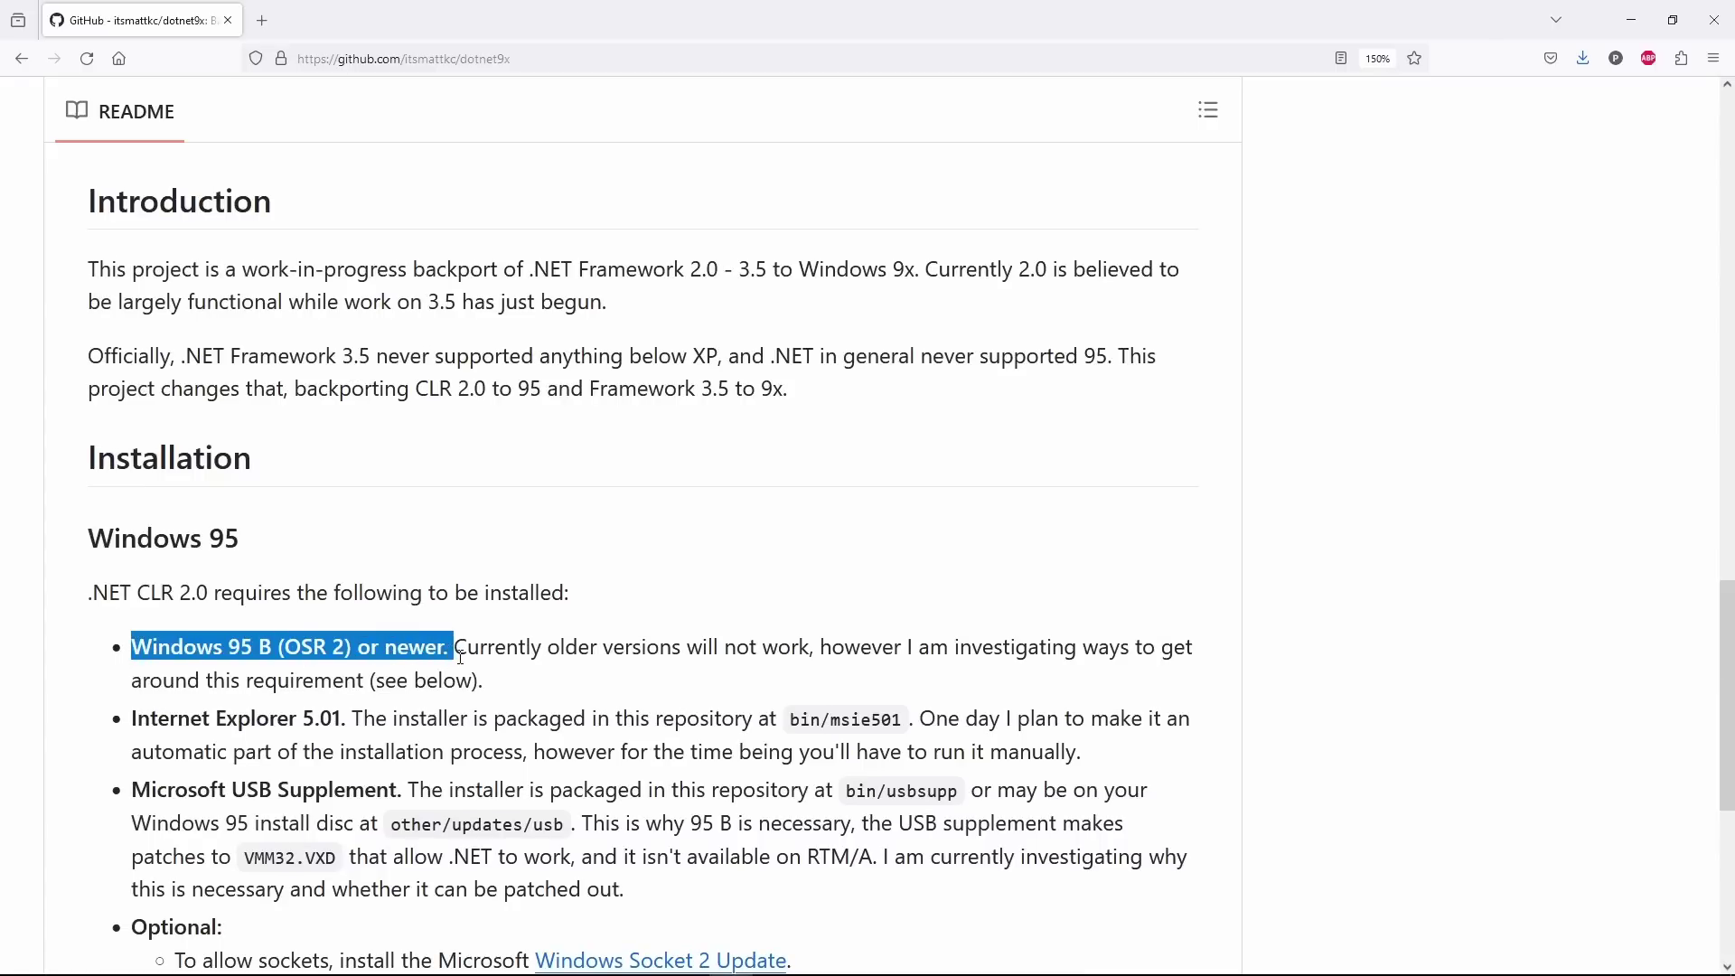